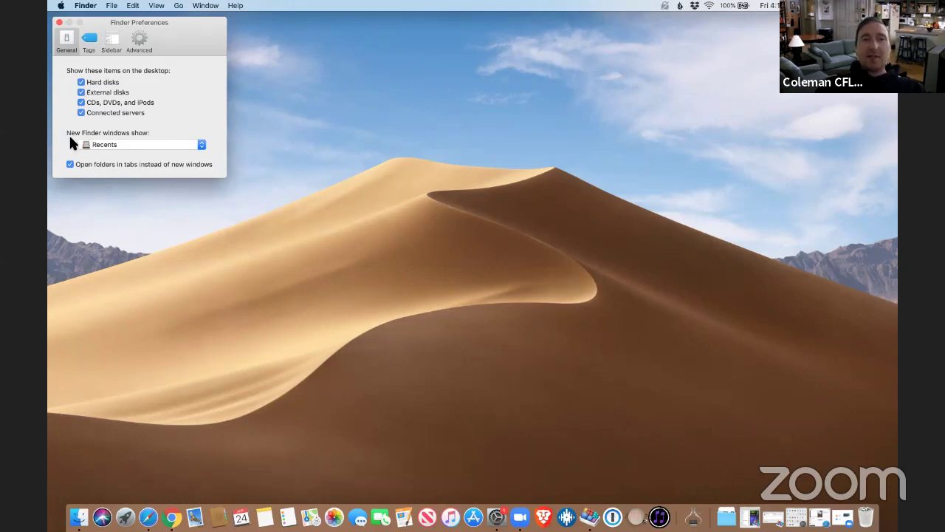
# Make new Finder windows open the home folder, and enable Pictures, the home folder, the computer and Hard disks in the sidebar
pyautogui.click(116, 144)
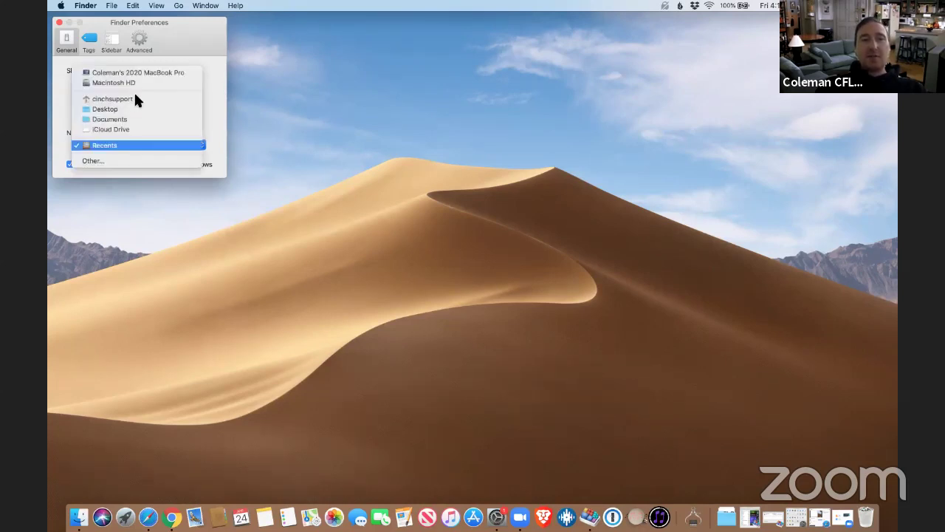
pyautogui.click(135, 100)
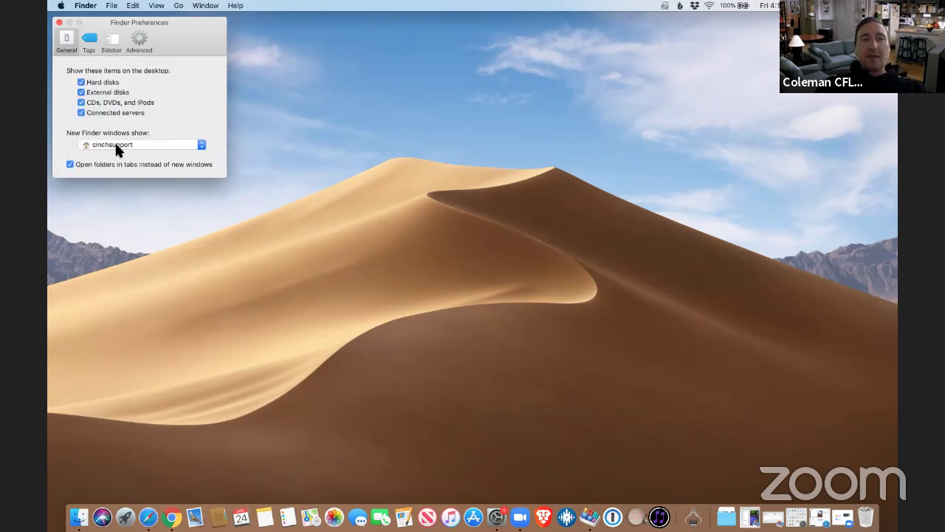
pyautogui.click(110, 43)
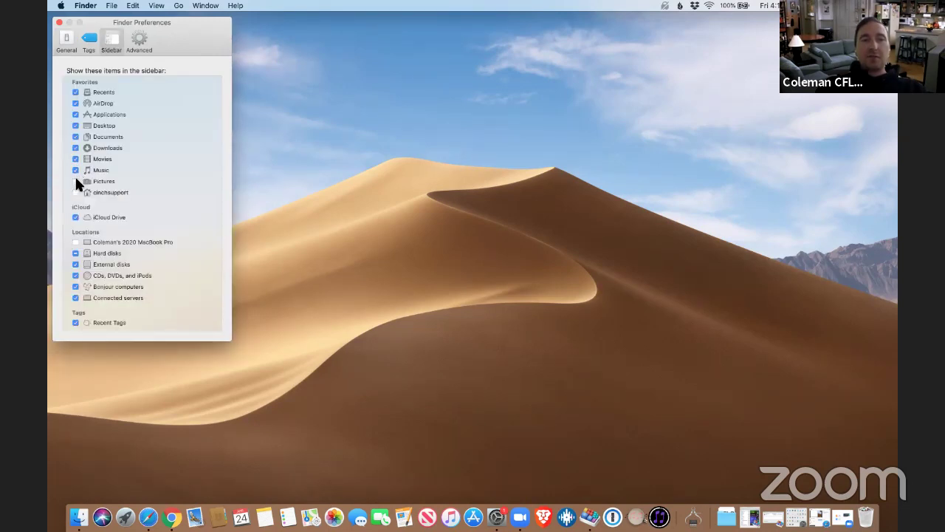
pyautogui.click(76, 241)
pyautogui.click(76, 253)
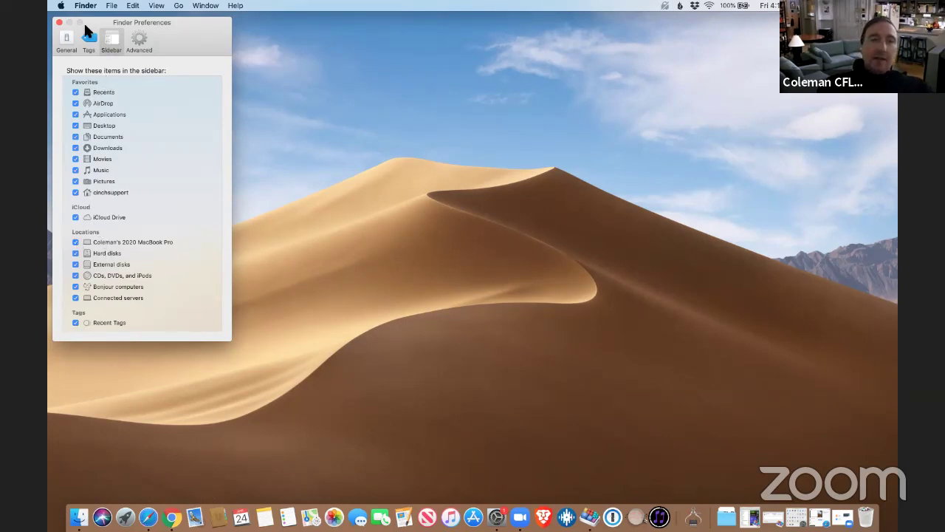
pyautogui.click(59, 22)
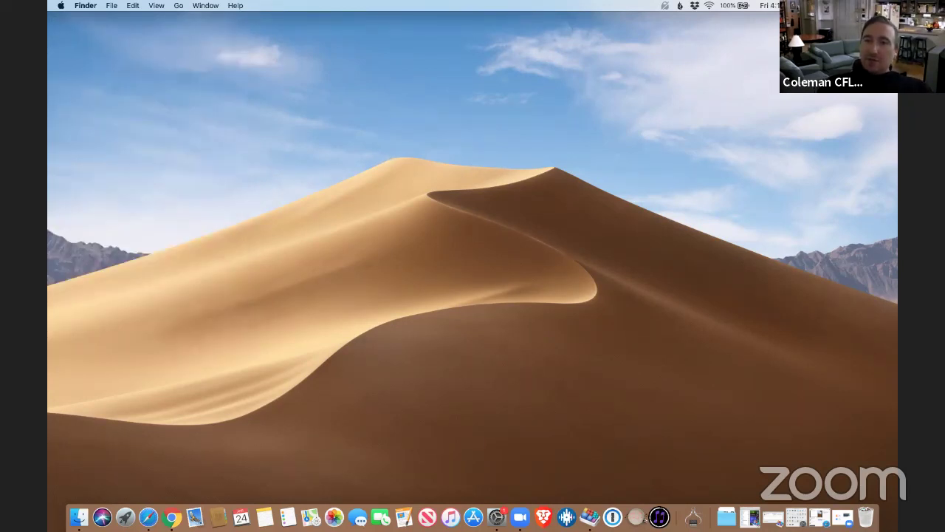
# Add the Applications folder from Macintosh HD to the Dock, displayed as a folder with its contents viewed as a list
pyautogui.press('super+n')
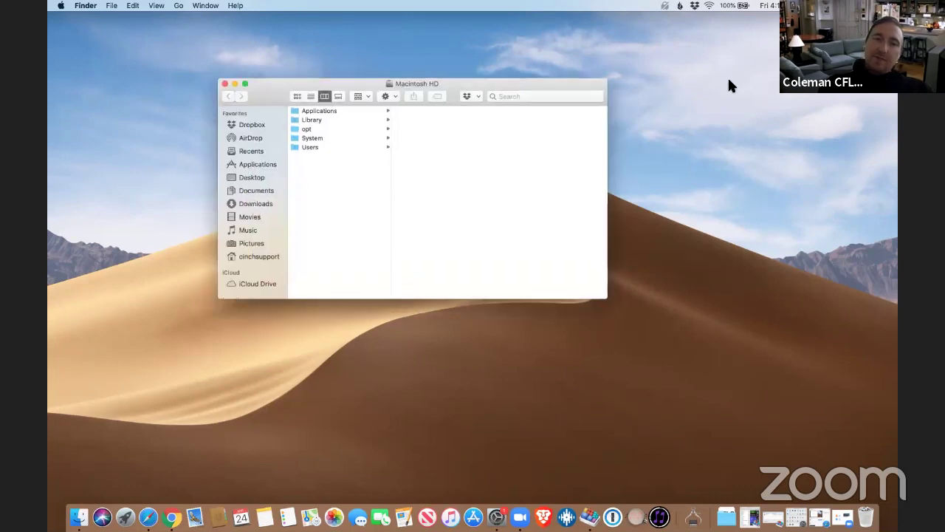
pyautogui.moveTo(332, 116); pyautogui.dragTo(708, 517)
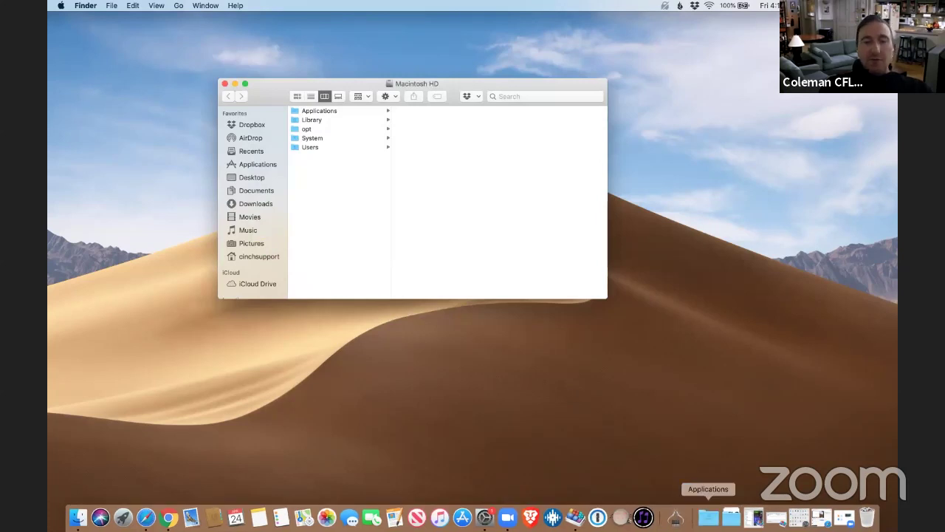
pyautogui.rightClick(708, 517)
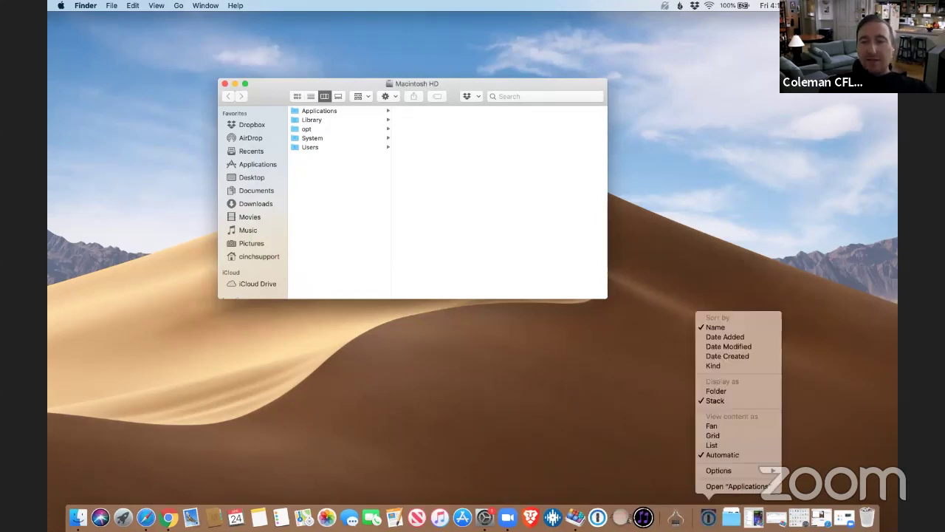
pyautogui.click(711, 447)
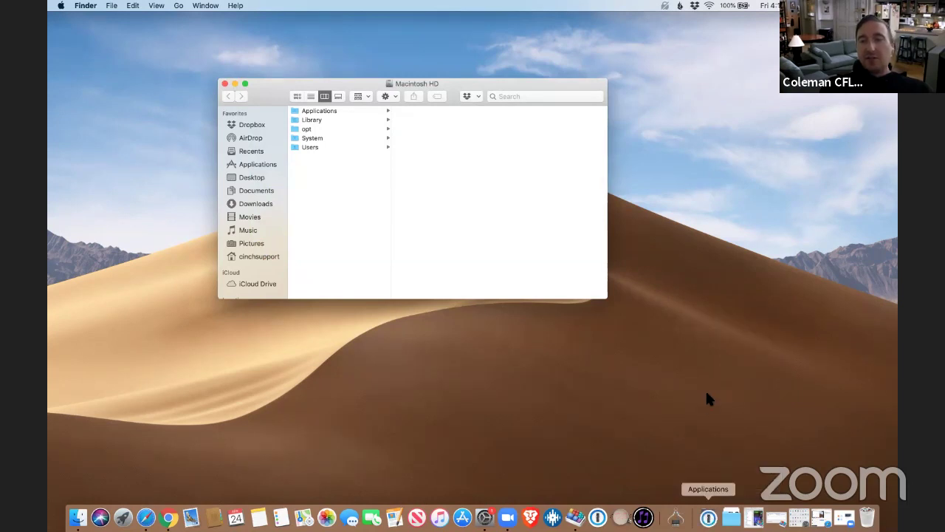
pyautogui.rightClick(708, 517)
pyautogui.click(707, 393)
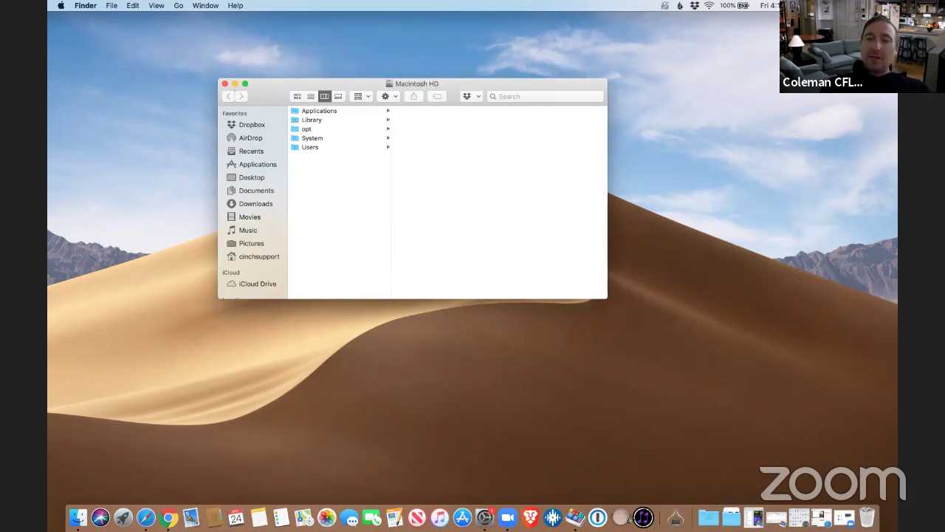
pyautogui.click(708, 517)
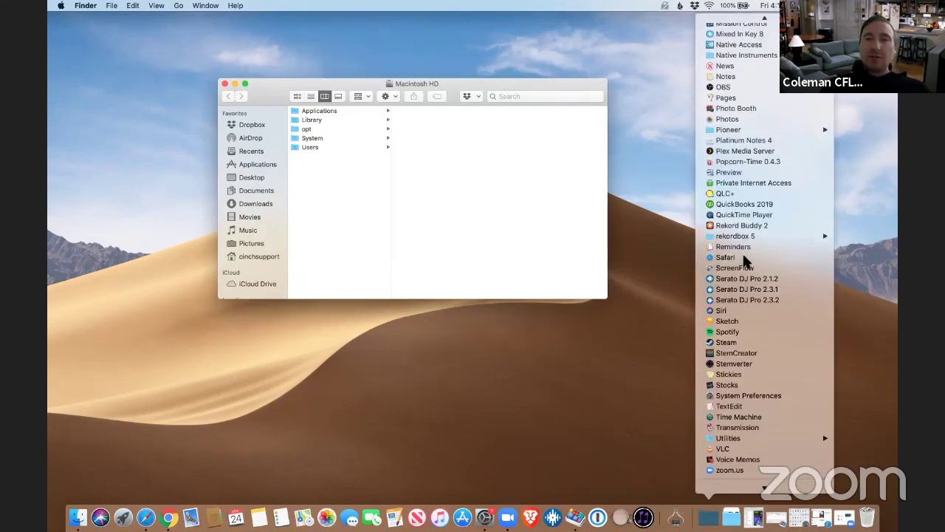
pyautogui.click(216, 360)
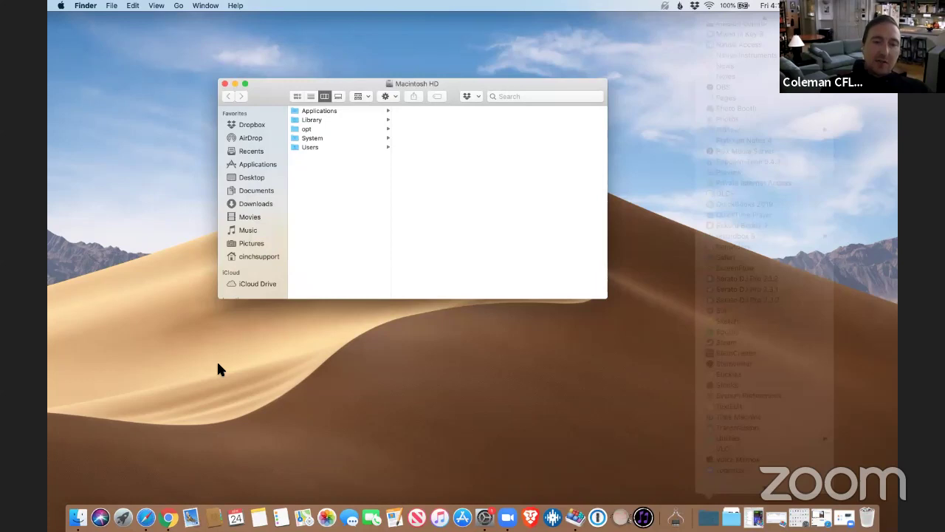
# Remove Siri, Launchpad, Notes, Maps, Photos, FaceTime, News, App Store and Reminders from the Dock
pyautogui.moveTo(123, 517); pyautogui.dragTo(255, 298)
pyautogui.moveTo(270, 516); pyautogui.dragTo(274, 410)
pyautogui.moveTo(277, 514); pyautogui.dragTo(293, 387)
pyautogui.moveTo(310, 515); pyautogui.dragTo(309, 452)
pyautogui.moveTo(239, 514); pyautogui.dragTo(285, 367)
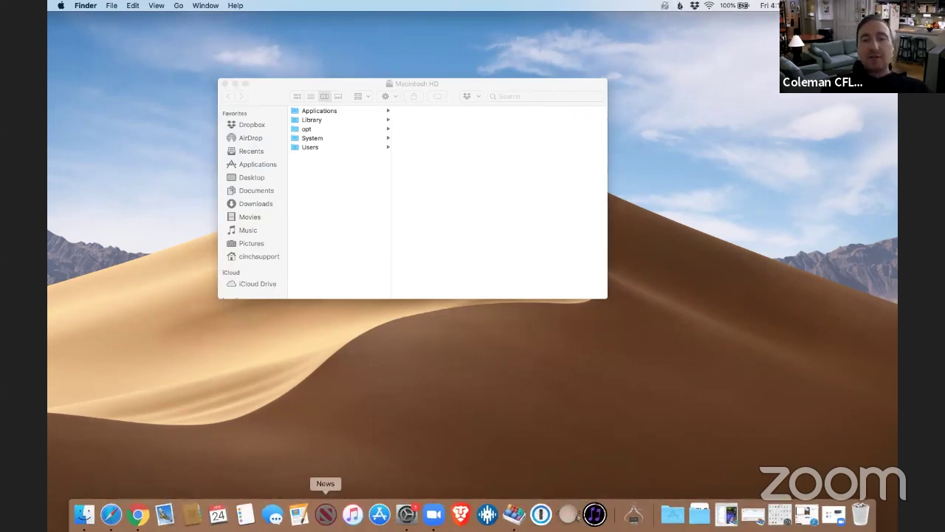
pyautogui.moveTo(326, 515); pyautogui.dragTo(348, 355)
pyautogui.moveTo(366, 514); pyautogui.dragTo(378, 344)
pyautogui.moveTo(258, 514); pyautogui.dragTo(276, 336)
# Look through the list of programs in the Dock's Applications folder and close it again
pyautogui.click(650, 511)
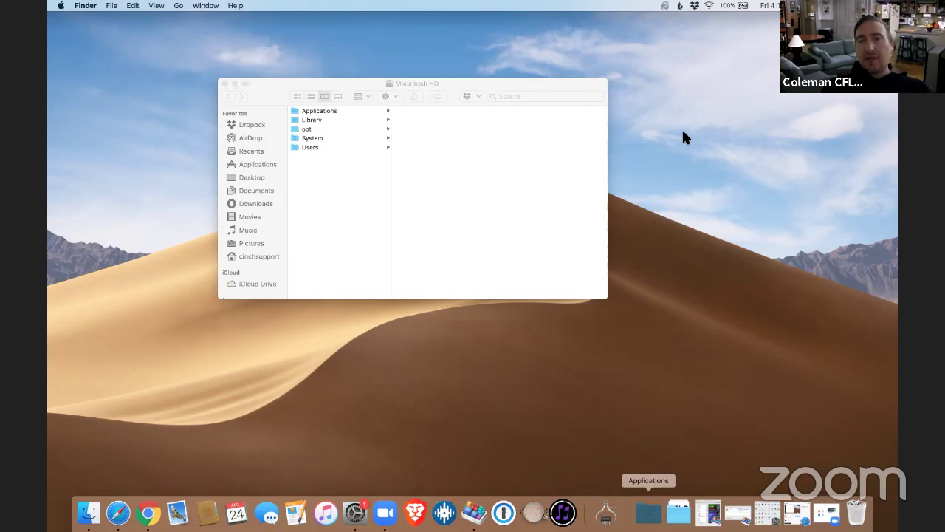
pyautogui.scroll(1, 686, 362)
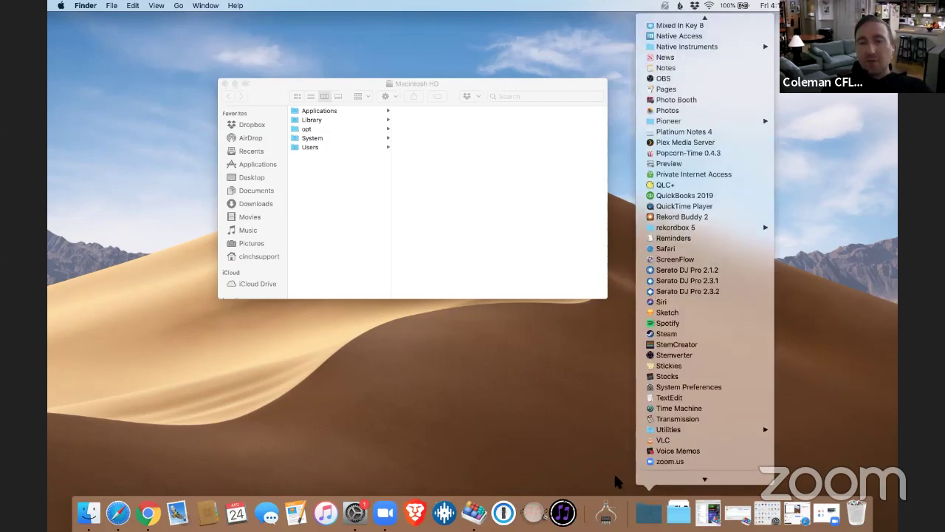
pyautogui.click(647, 514)
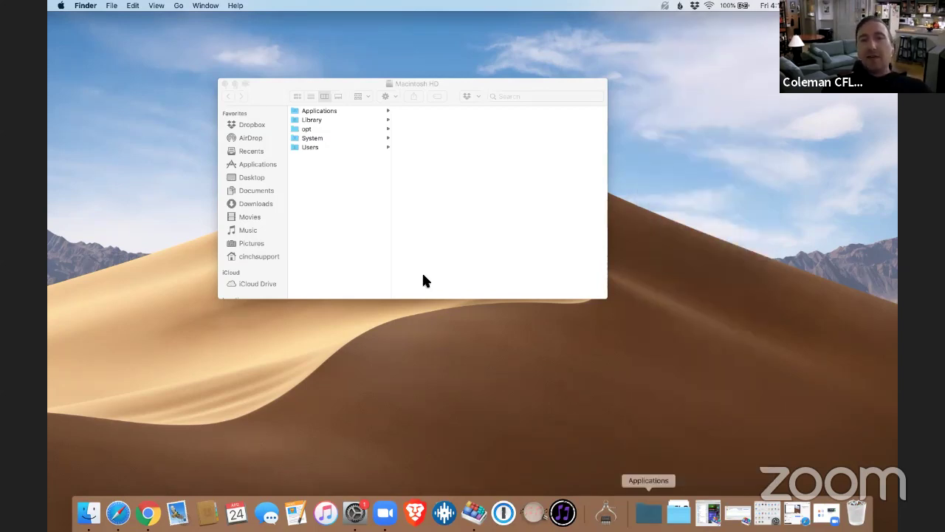
# Show the status bar in the Macintosh HD Finder window
pyautogui.click(423, 280)
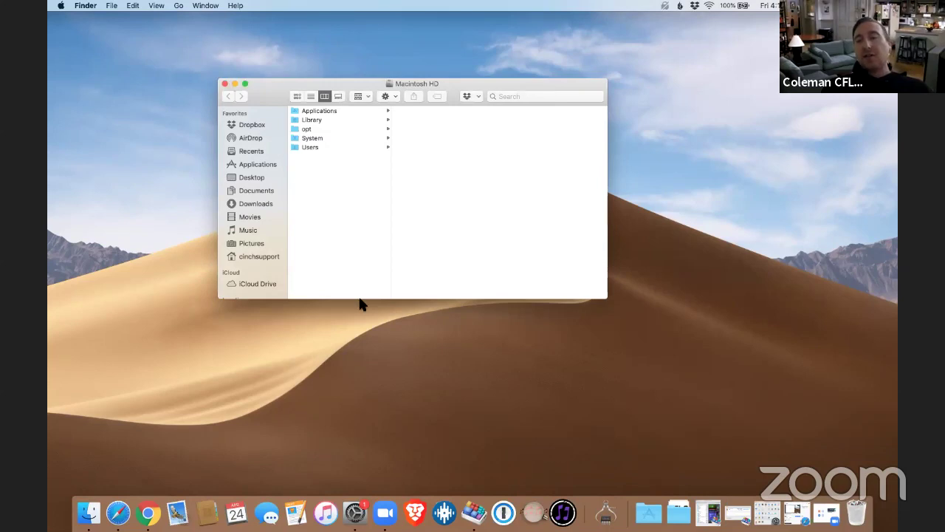
pyautogui.click(157, 6)
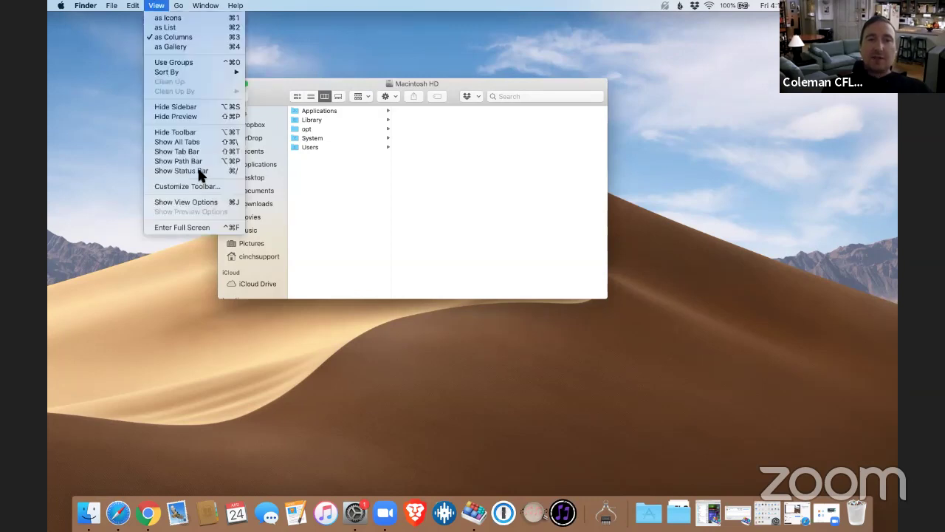
pyautogui.click(199, 173)
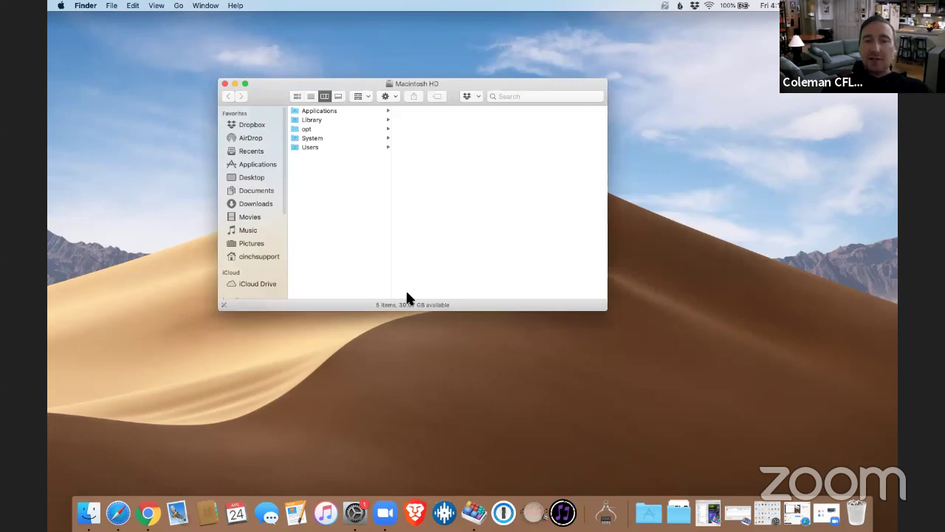
# View the Applications folder, the home folder and the Music folder in the Finder window
pyautogui.press('super+shift+a')
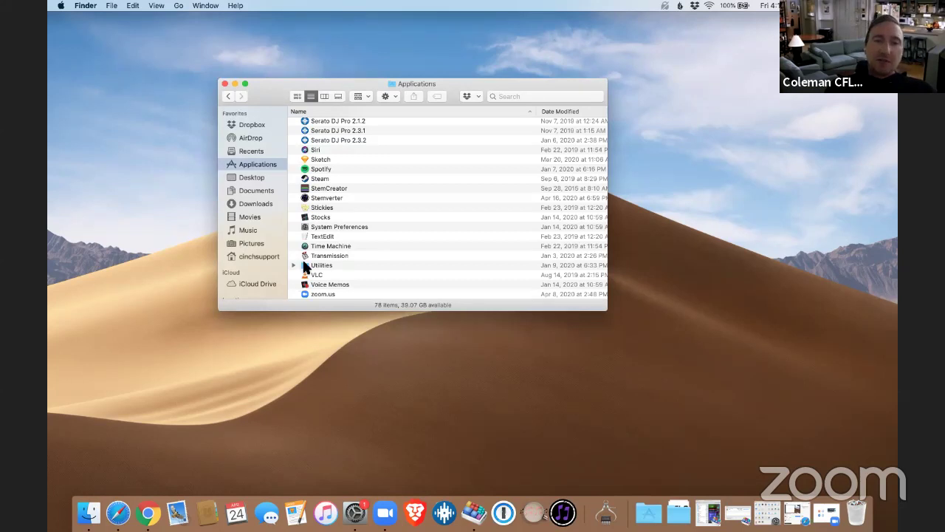
pyautogui.press('super+shift+h')
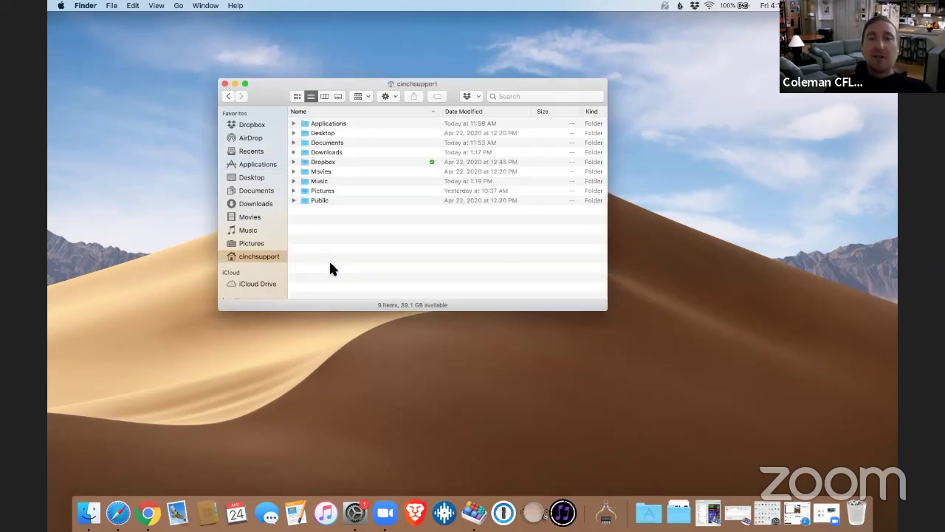
pyautogui.click(279, 230)
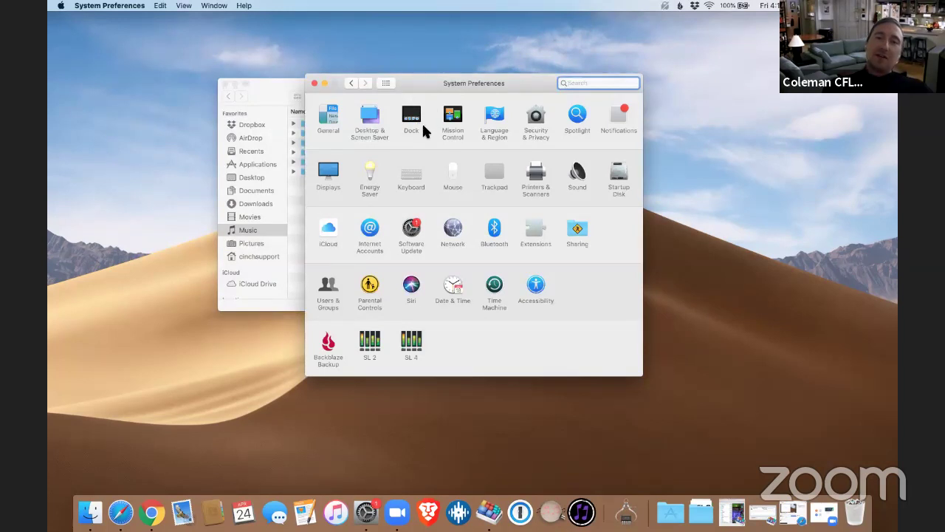
# In System Preferences, configure the Dock with a small size, slight magnification and no recent applications
pyautogui.click(412, 139)
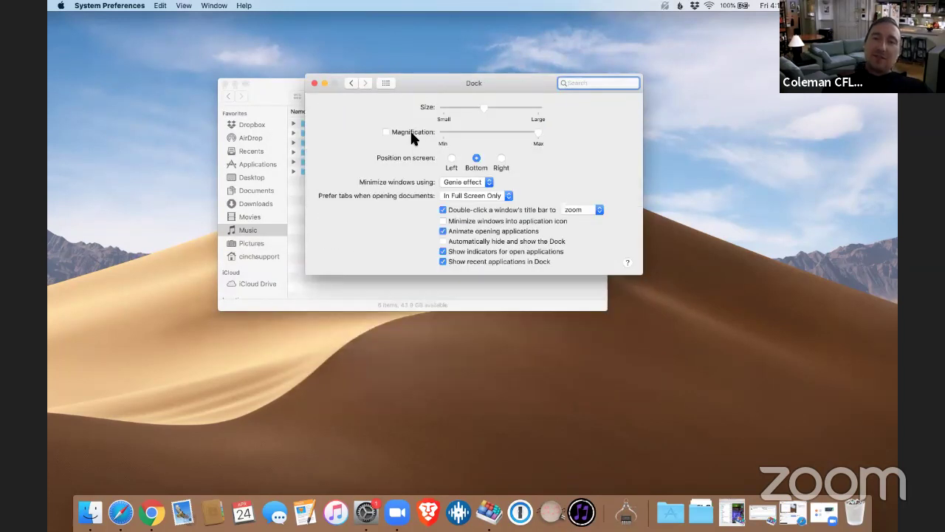
pyautogui.click(457, 108)
pyautogui.click(386, 131)
pyautogui.click(465, 132)
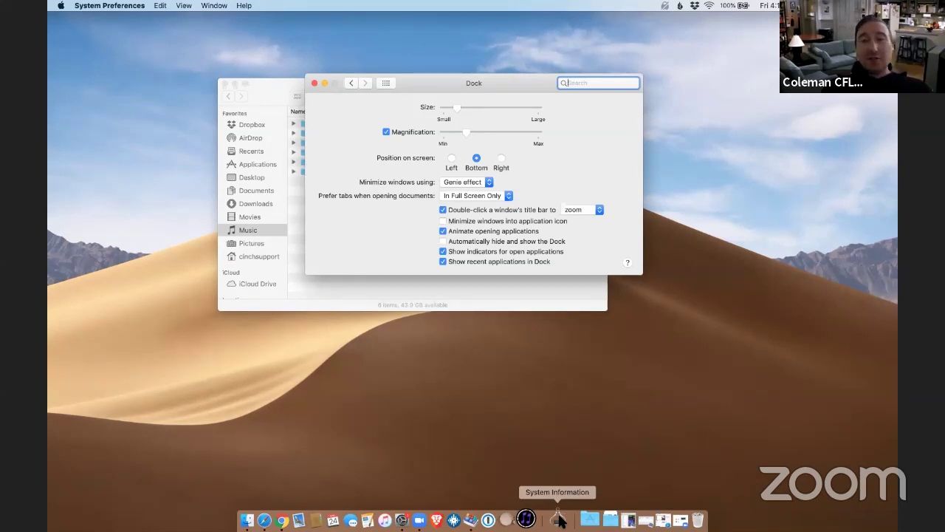
pyautogui.click(484, 260)
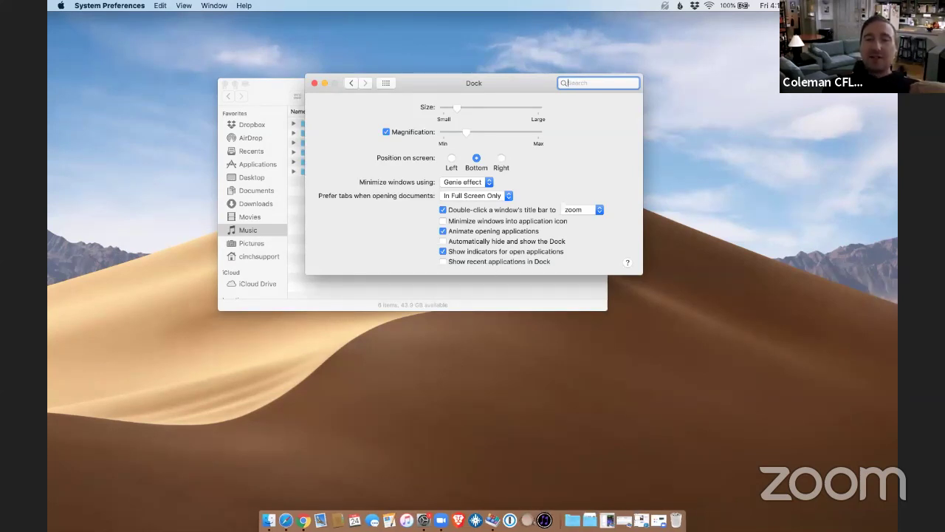
pyautogui.click(391, 82)
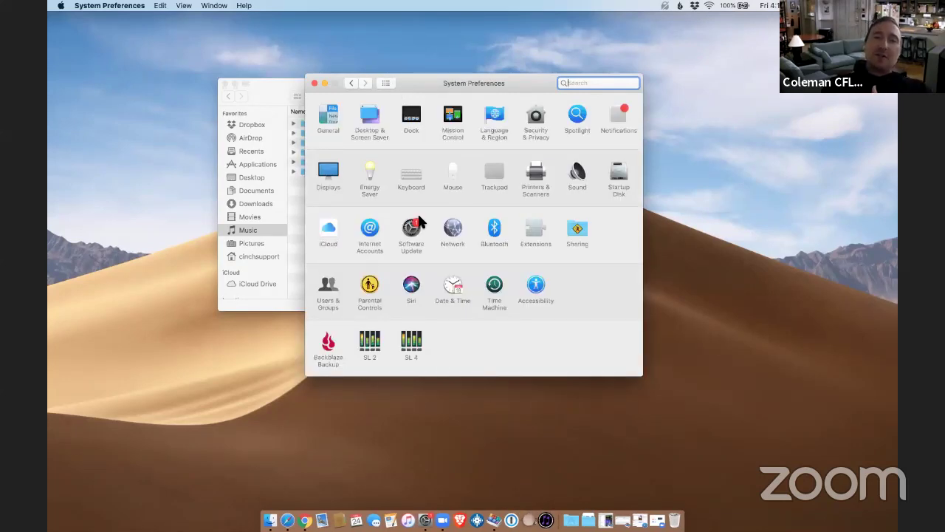
# Turn off hard disk sleep, Wake for Wi-Fi network access and Power Nap for the power adapter in Energy Saver
pyautogui.click(371, 175)
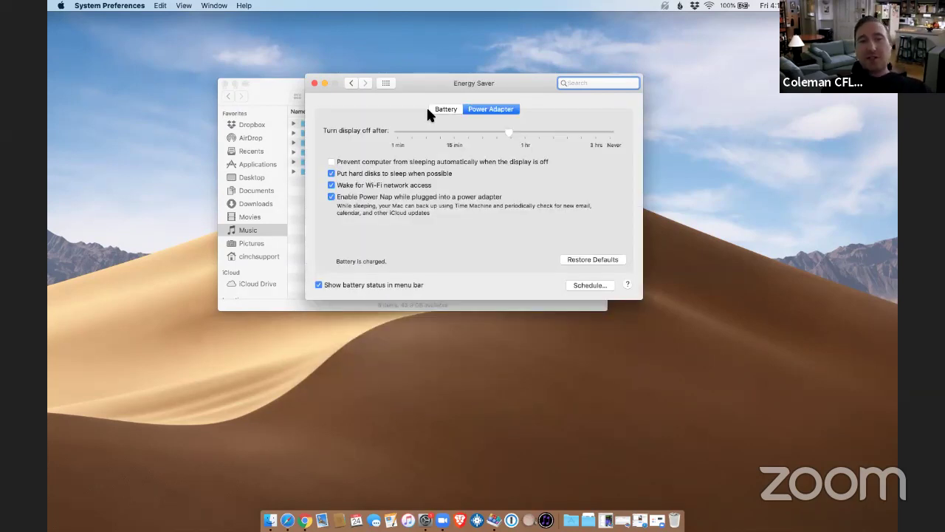
pyautogui.click(347, 175)
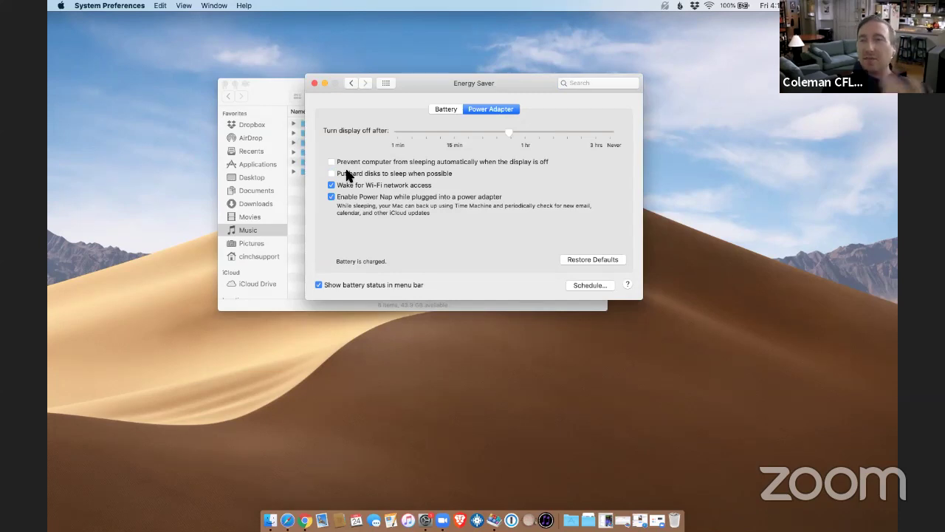
pyautogui.click(354, 186)
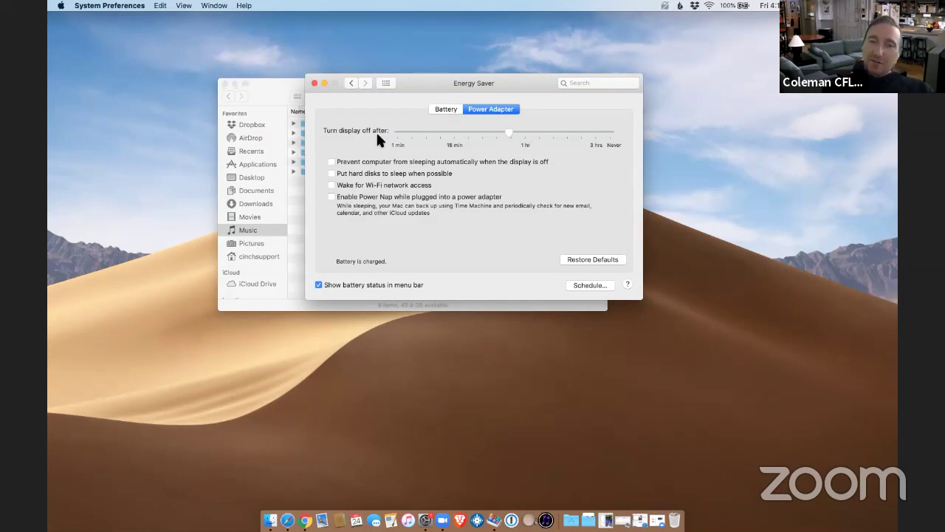
# Turn off hard disk sleep and slight display dimming for battery power in Energy Saver
pyautogui.click(446, 109)
pyautogui.click(359, 162)
pyautogui.click(356, 175)
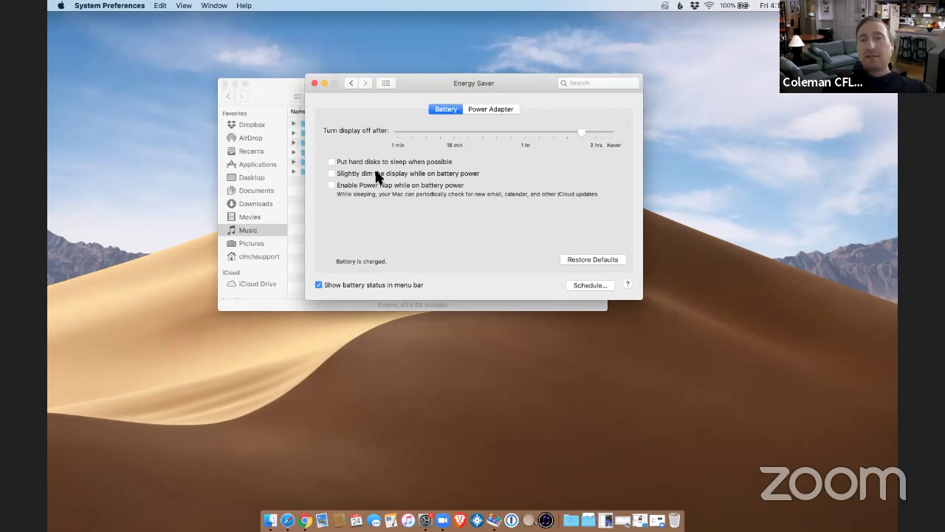
pyautogui.click(385, 82)
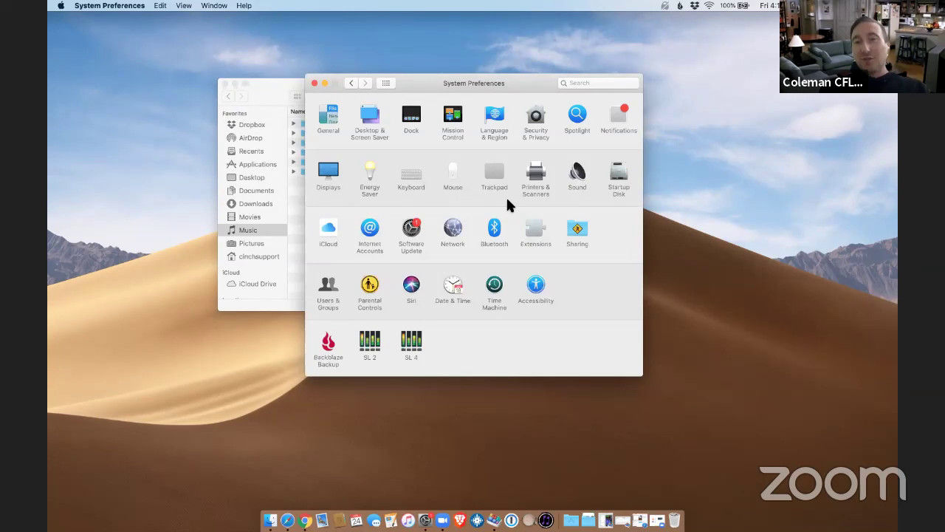
# Enable showing Bluetooth and Time Machine in the menu bar from their preference panes
pyautogui.click(494, 229)
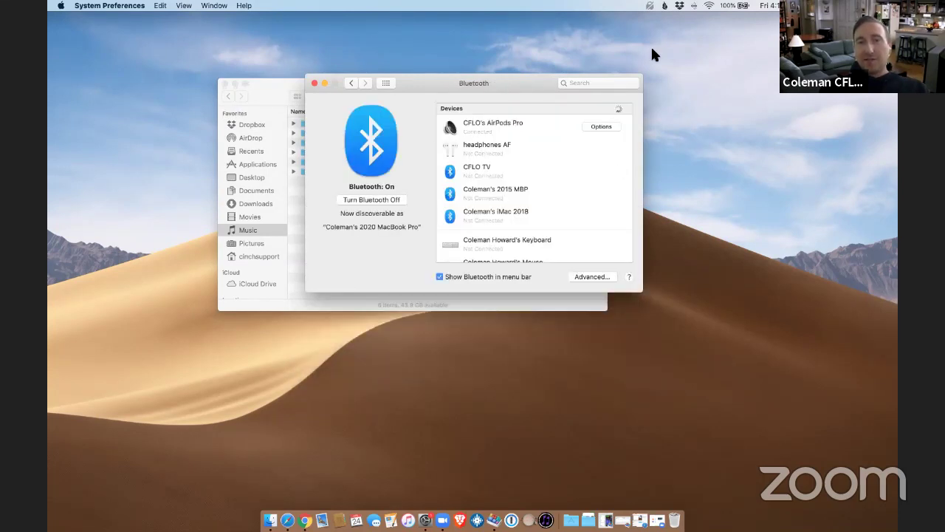
pyautogui.press('super+l')
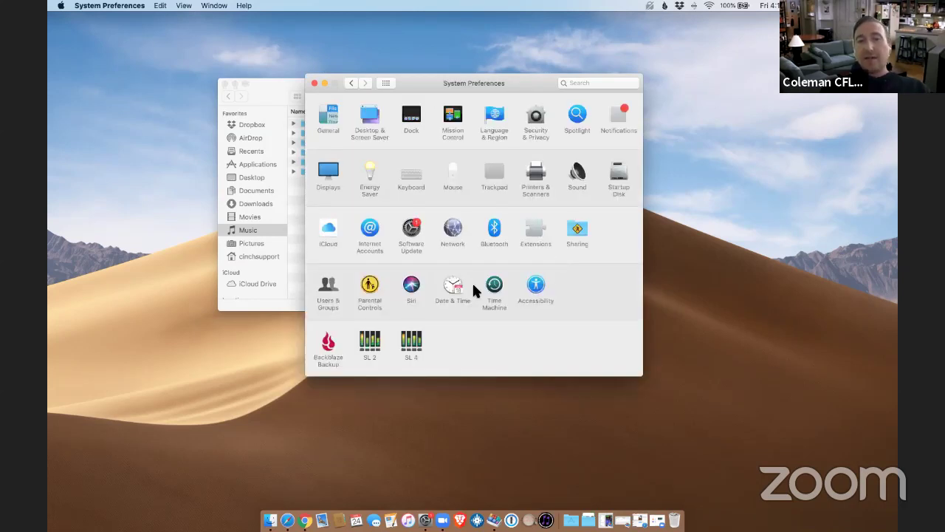
pyautogui.click(473, 288)
pyautogui.click(473, 288)
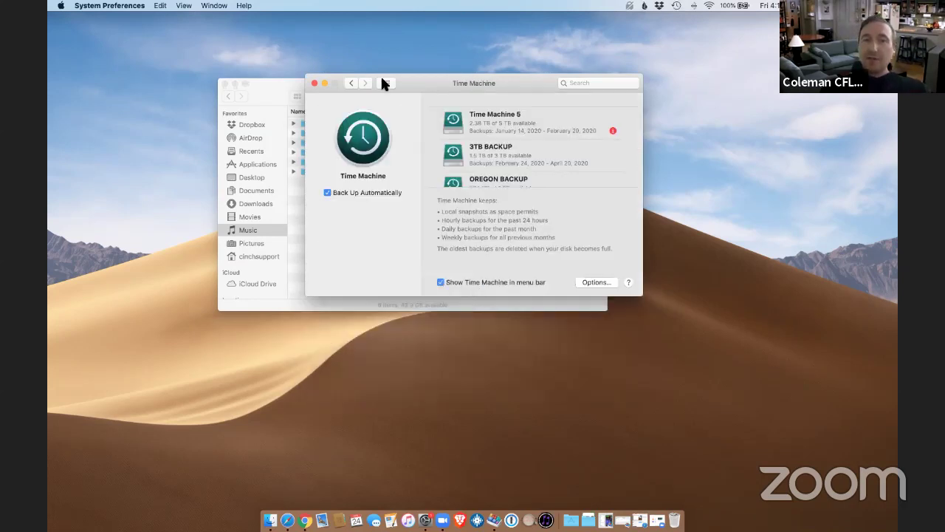
pyautogui.press('super+l')
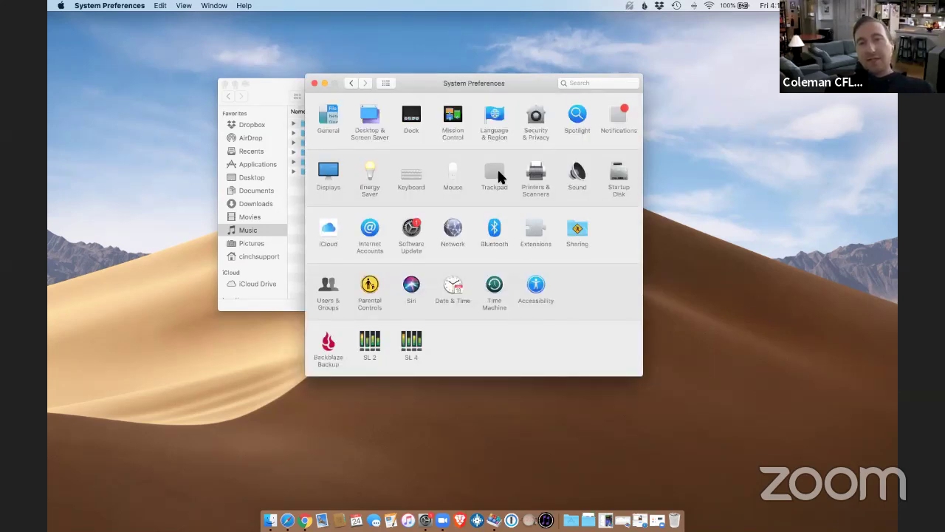
# Turn off natural scroll direction in the Trackpad preferences
pyautogui.click(496, 174)
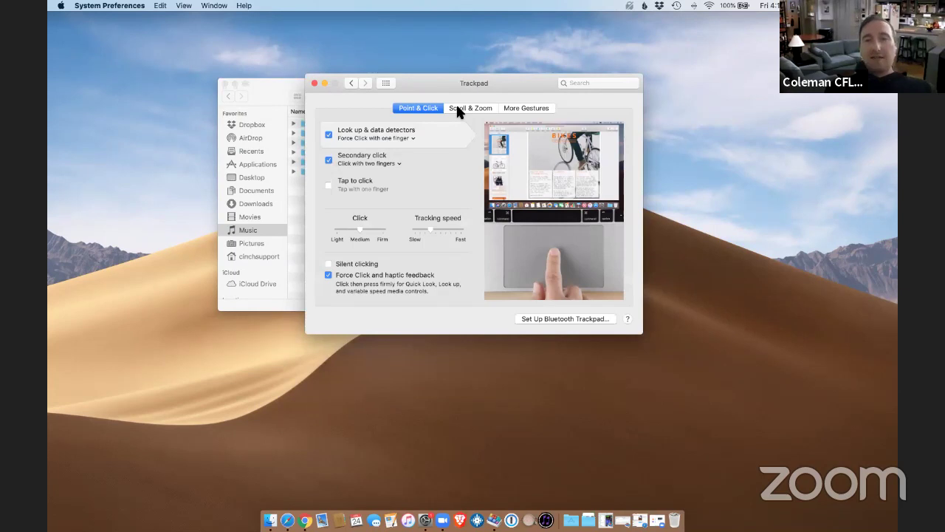
pyautogui.click(456, 108)
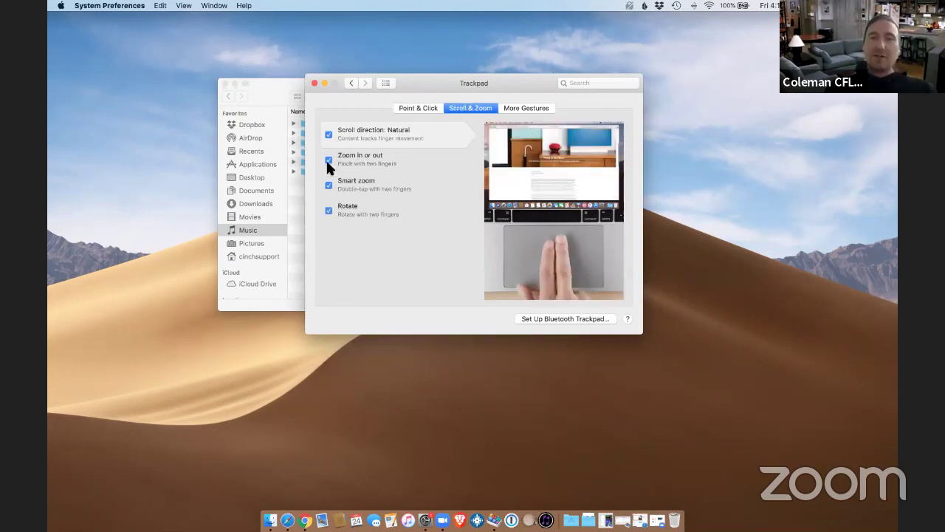
pyautogui.click(329, 134)
pyautogui.click(329, 160)
pyautogui.click(329, 185)
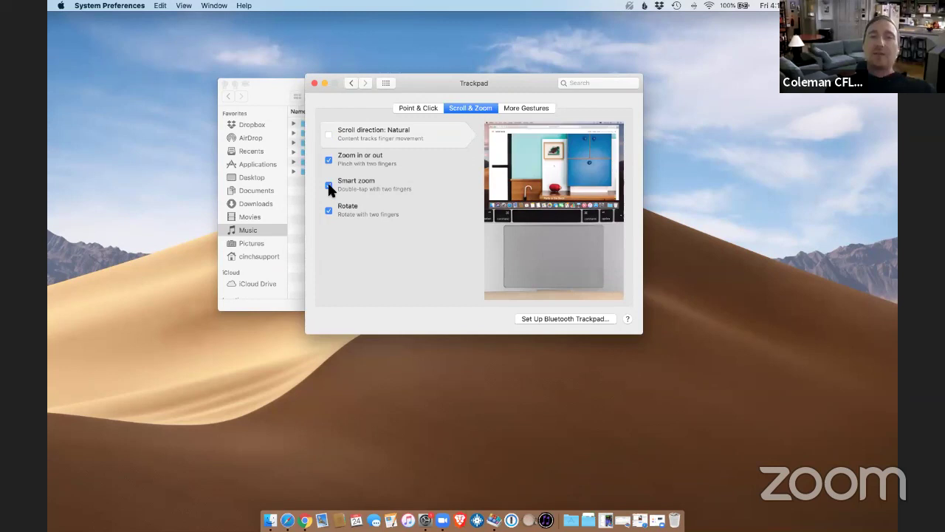
pyautogui.click(399, 215)
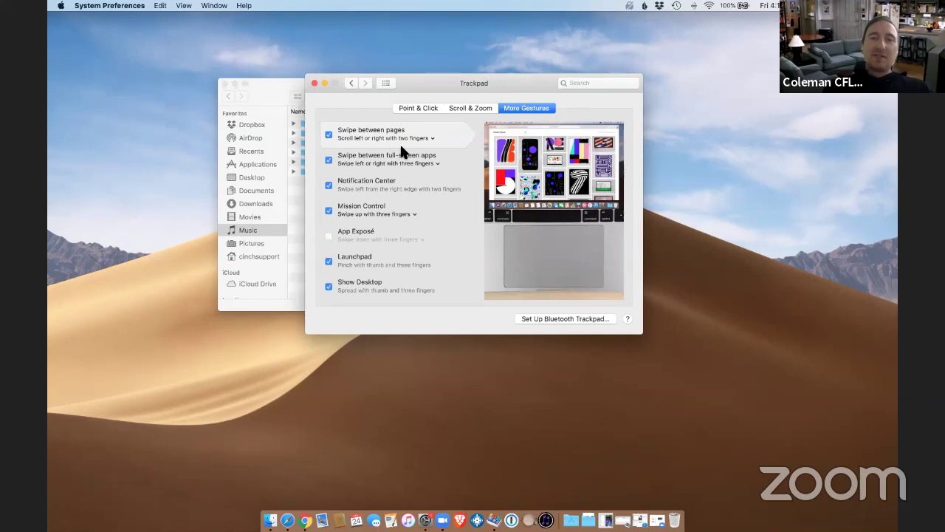
# Set the trackpad gesture for swiping between pages to Swipe with three fingers
pyautogui.click(399, 140)
pyautogui.click(377, 157)
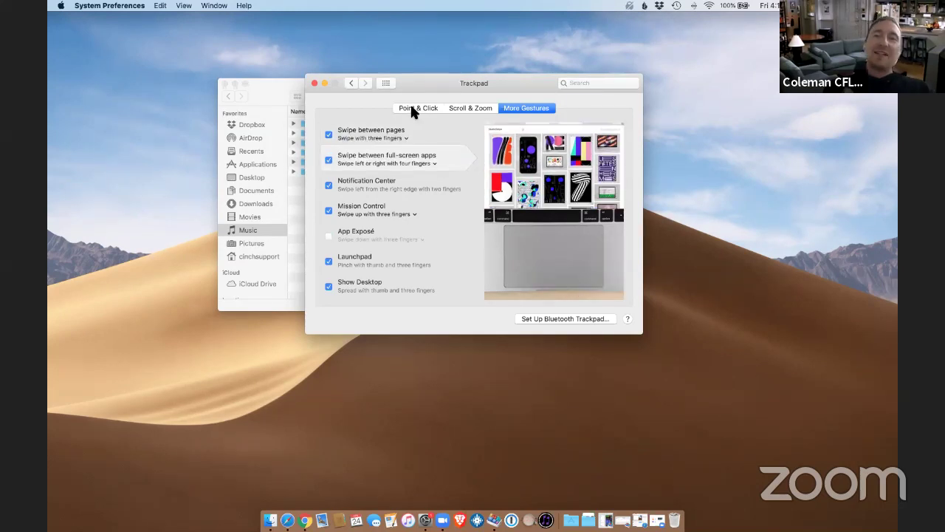
pyautogui.click(412, 107)
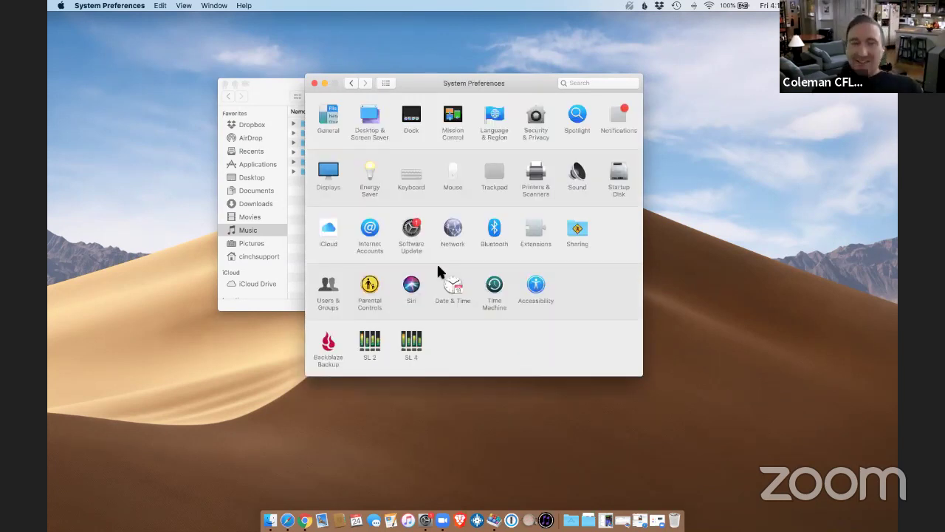
# Set the built-in Retina display to a Scaled resolution with More Space, and return to the preferences overview
pyautogui.click(329, 178)
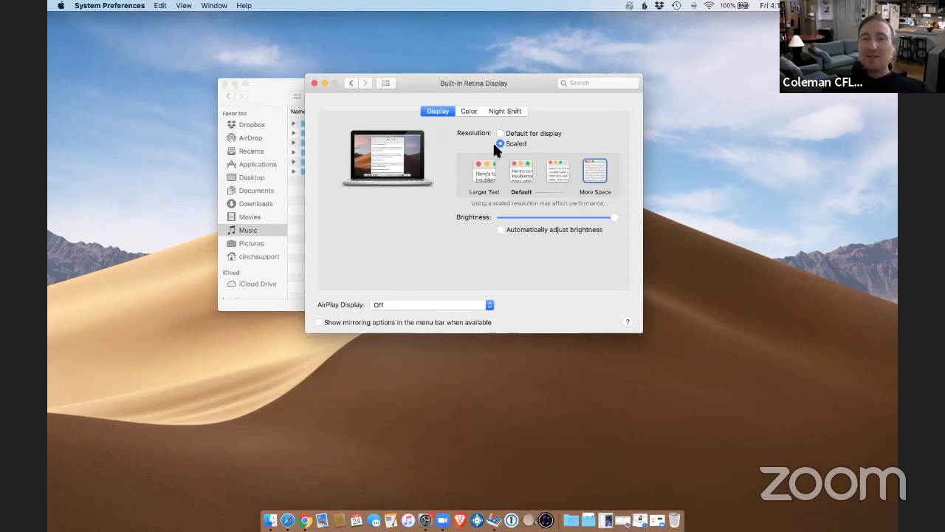
pyautogui.click(500, 144)
pyautogui.click(595, 177)
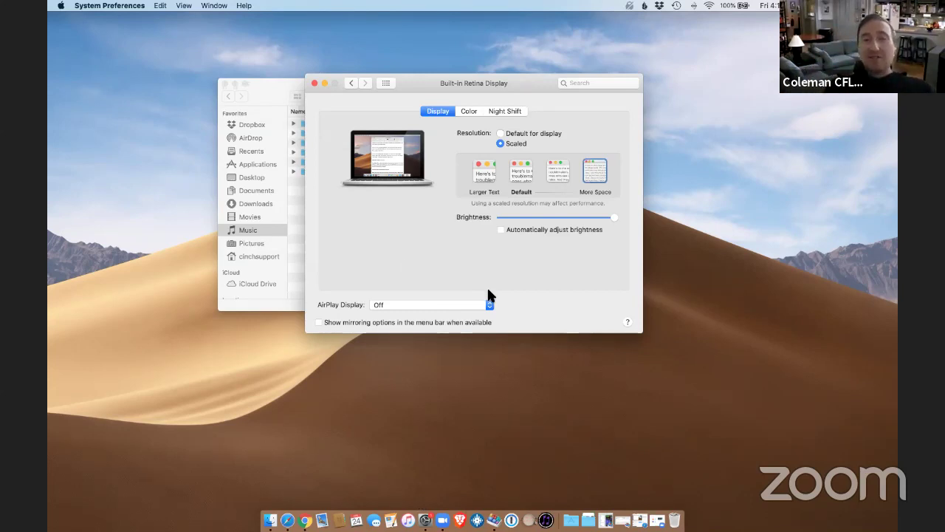
pyautogui.moveTo(561, 156)
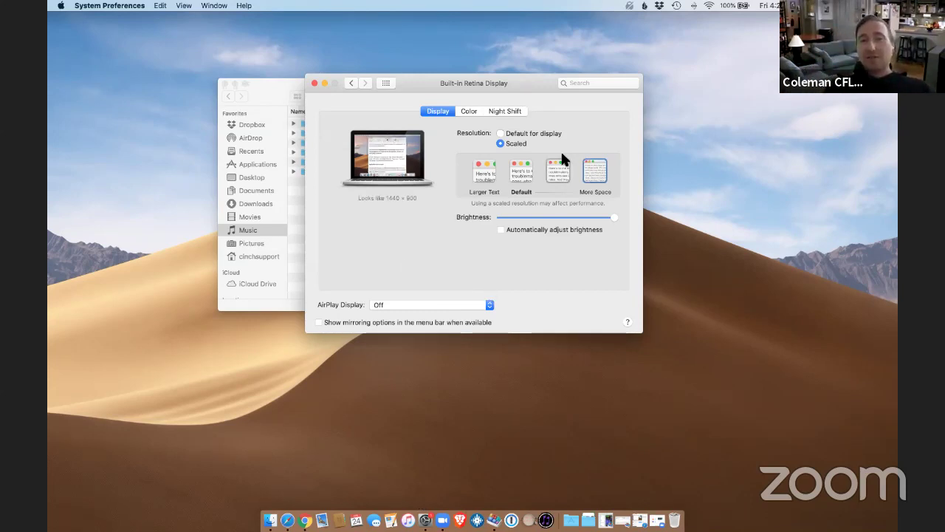
pyautogui.click(387, 81)
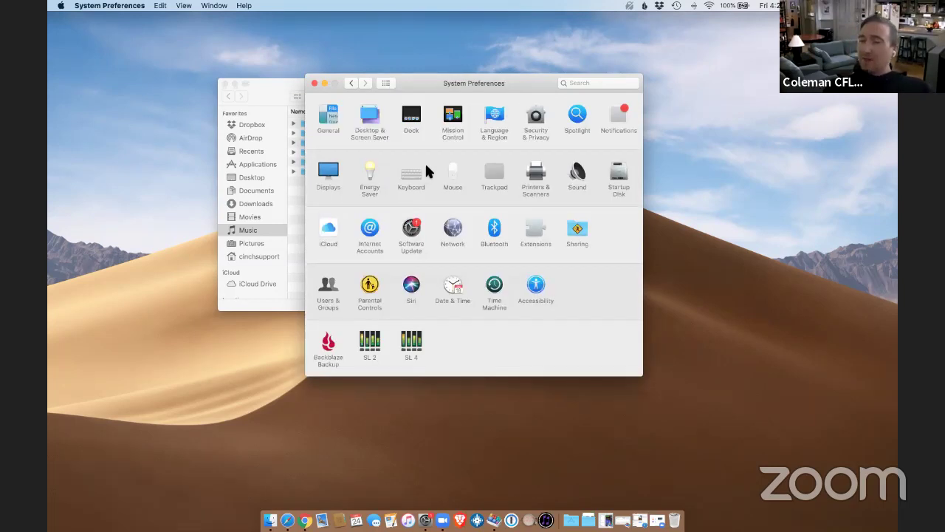
# Check Software Update and review the details of the other available updates without installing them
pyautogui.click(411, 232)
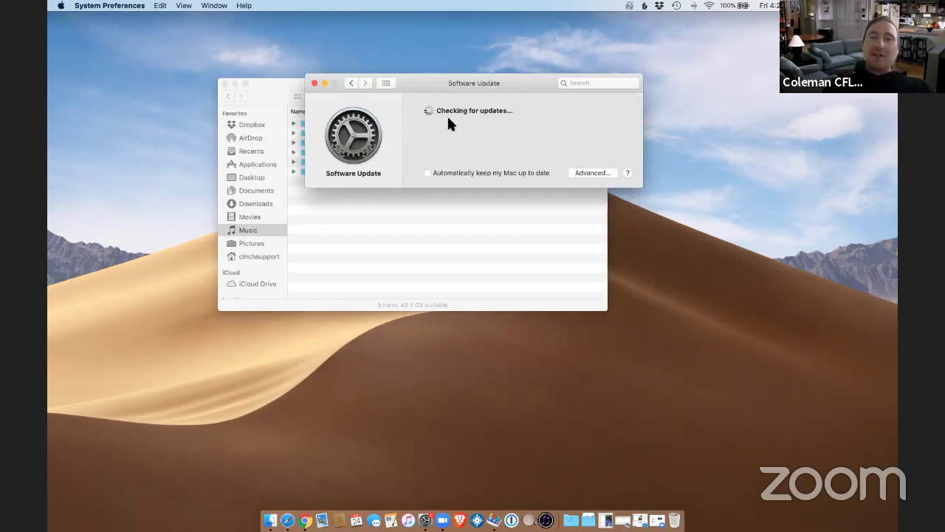
pyautogui.click(591, 173)
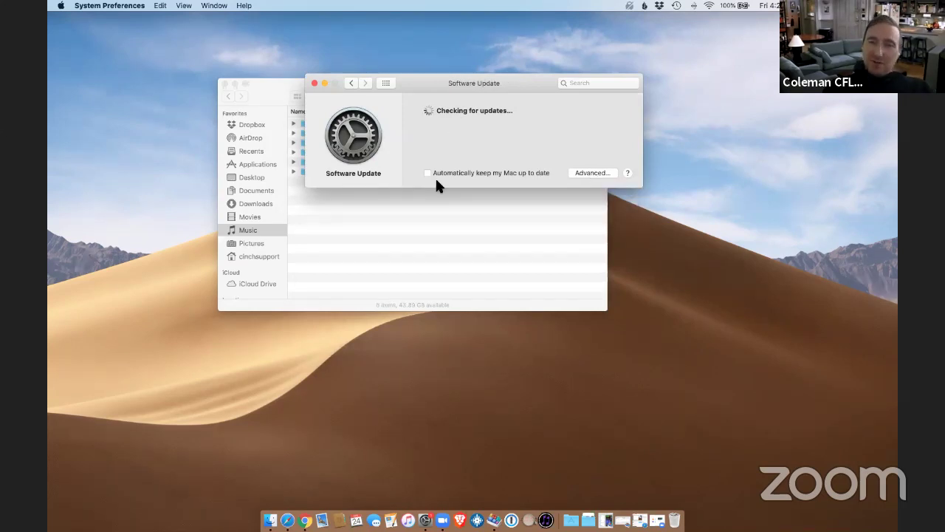
pyautogui.click(518, 189)
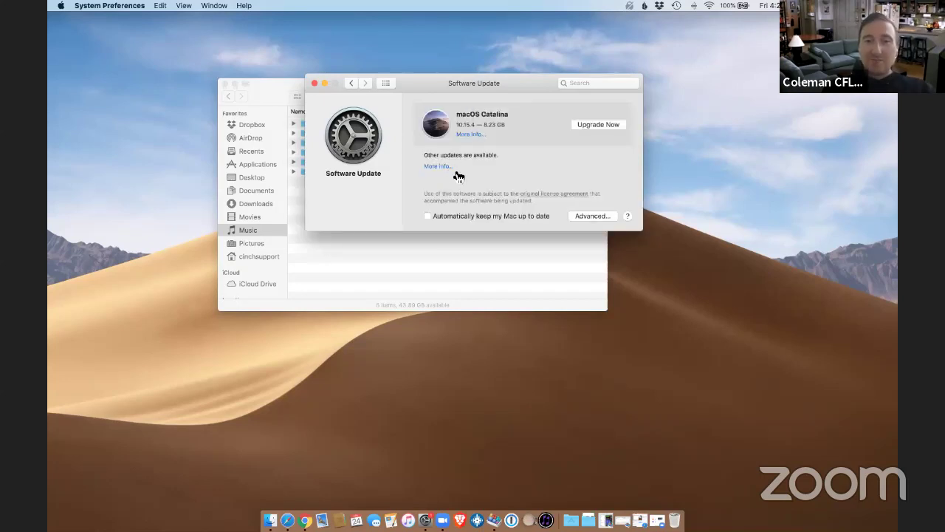
pyautogui.click(436, 167)
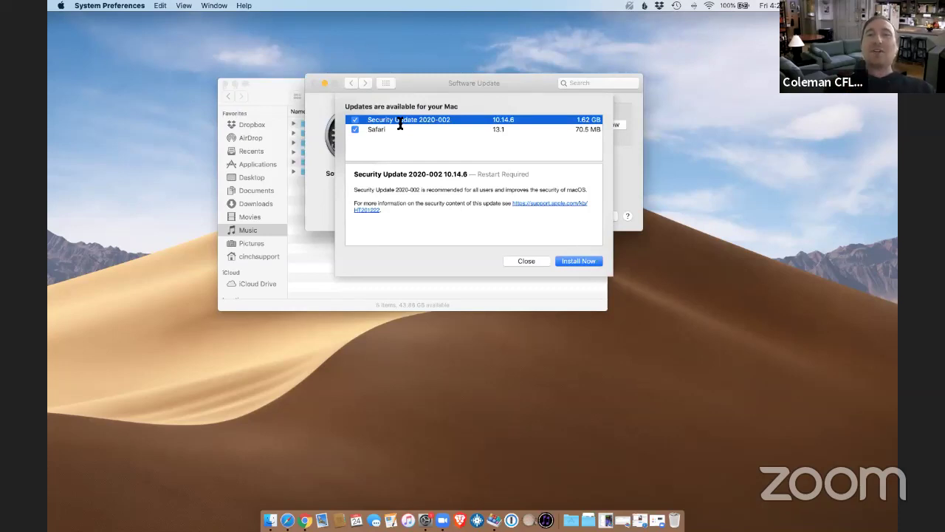
pyautogui.press('Escape')
pyautogui.click(442, 166)
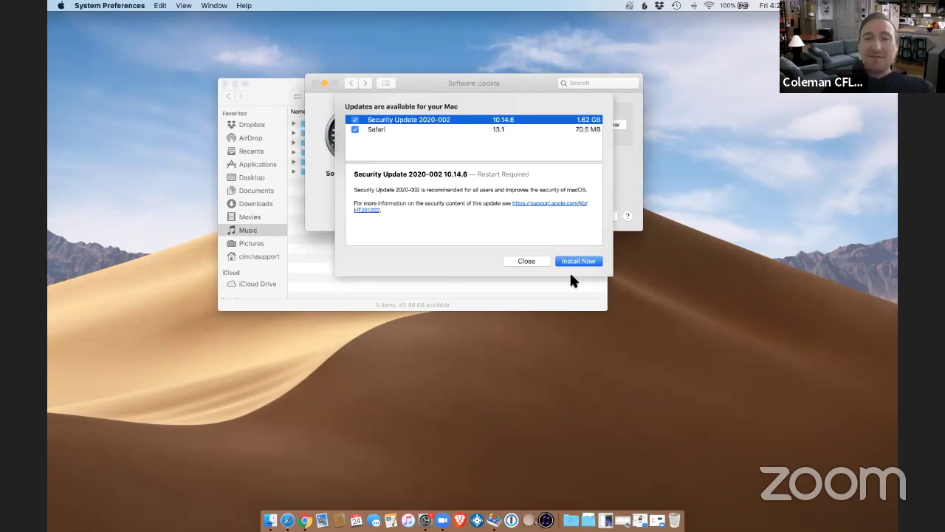
pyautogui.press('Escape')
pyautogui.click(386, 83)
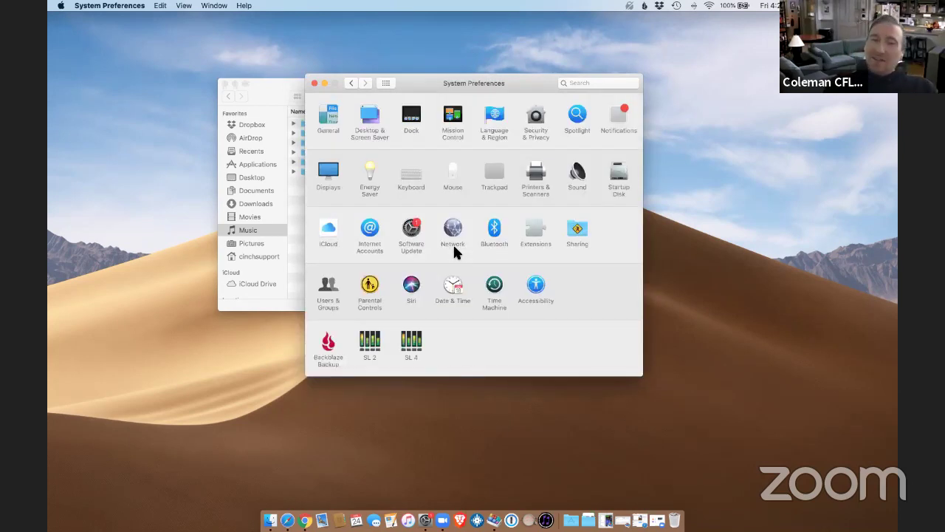
# Examine the iCloud Drive options for Desktop & Documents Folders and app document storage
pyautogui.click(330, 233)
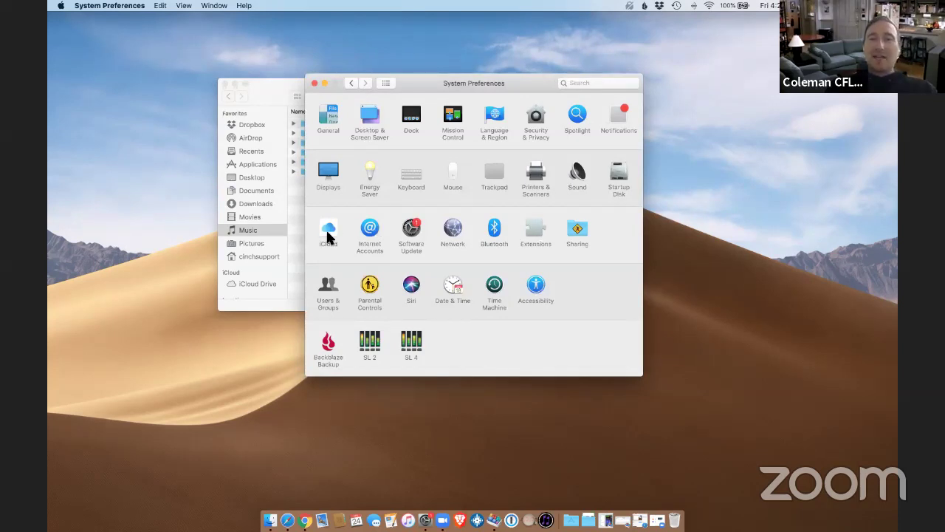
pyautogui.click(329, 232)
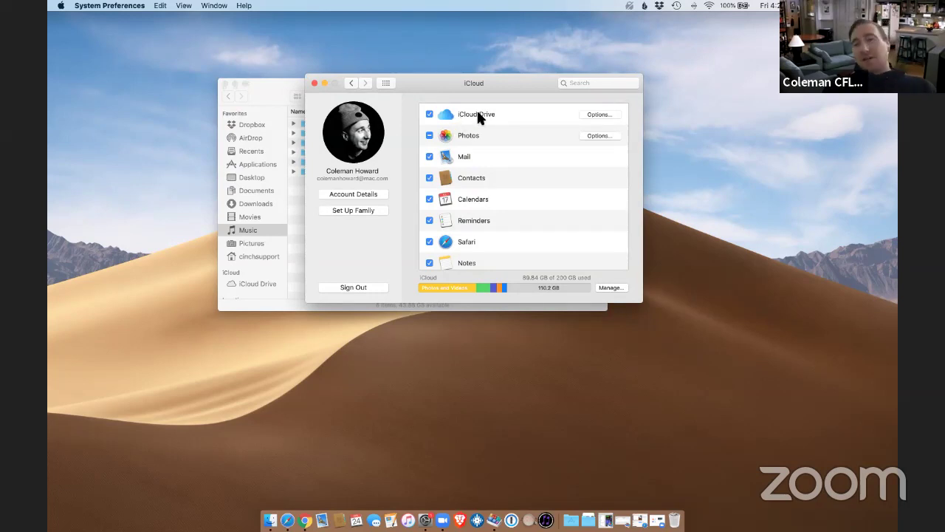
pyautogui.click(590, 116)
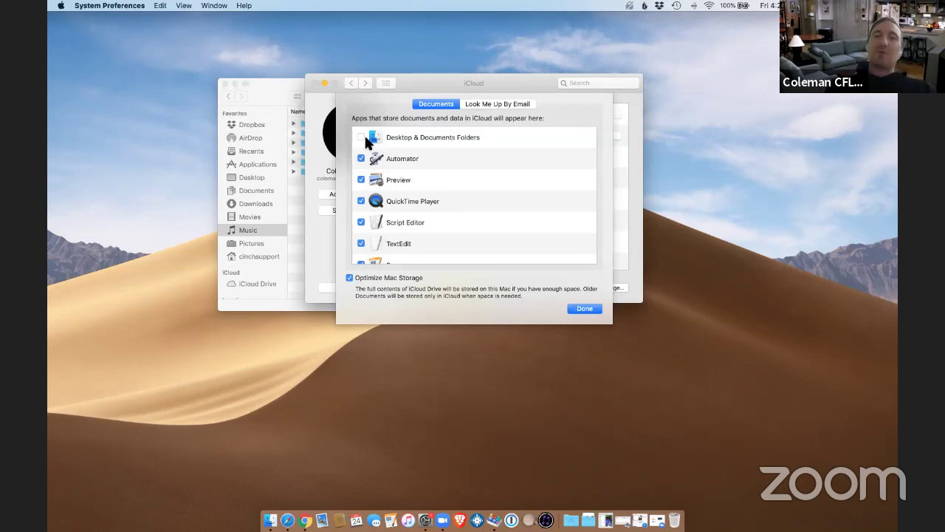
pyautogui.click(587, 309)
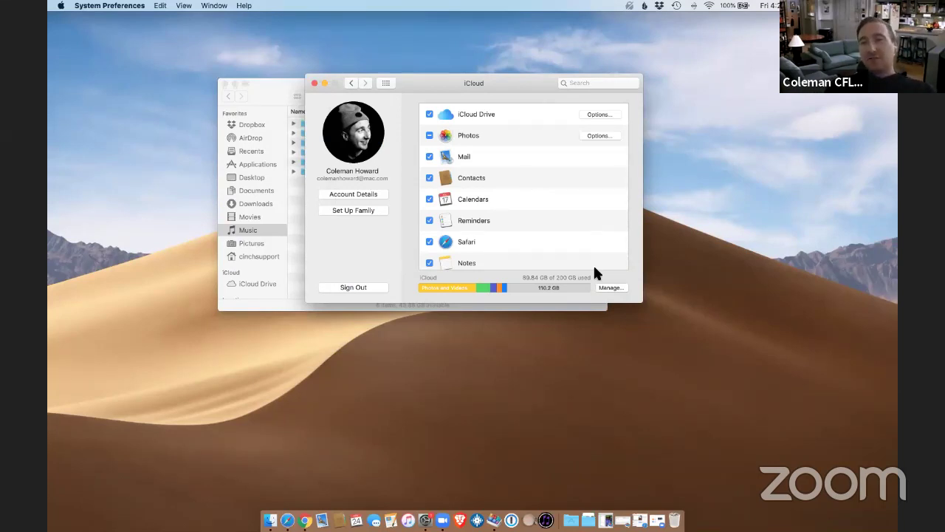
# Switch to the slide presentation in Google Chrome to view it, and return to System Preferences
pyautogui.press('super+Tab')
pyautogui.press('super+Tab')
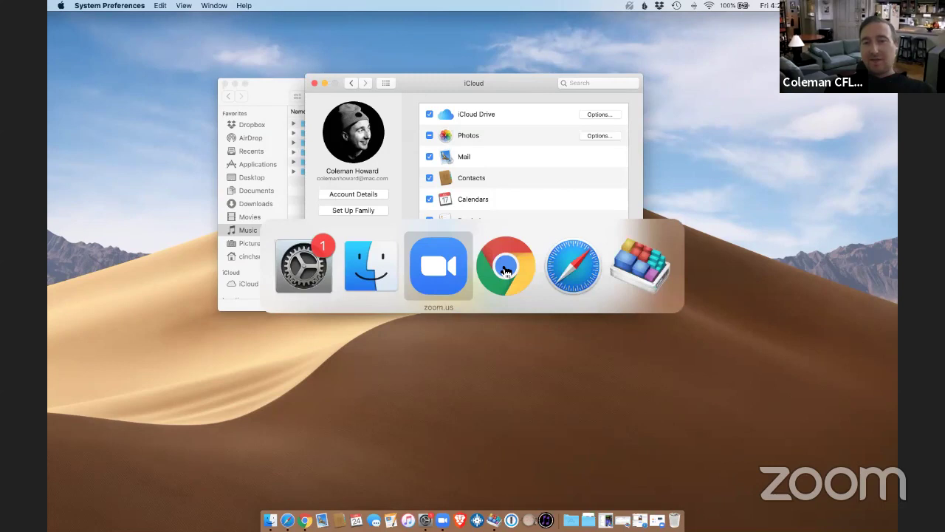
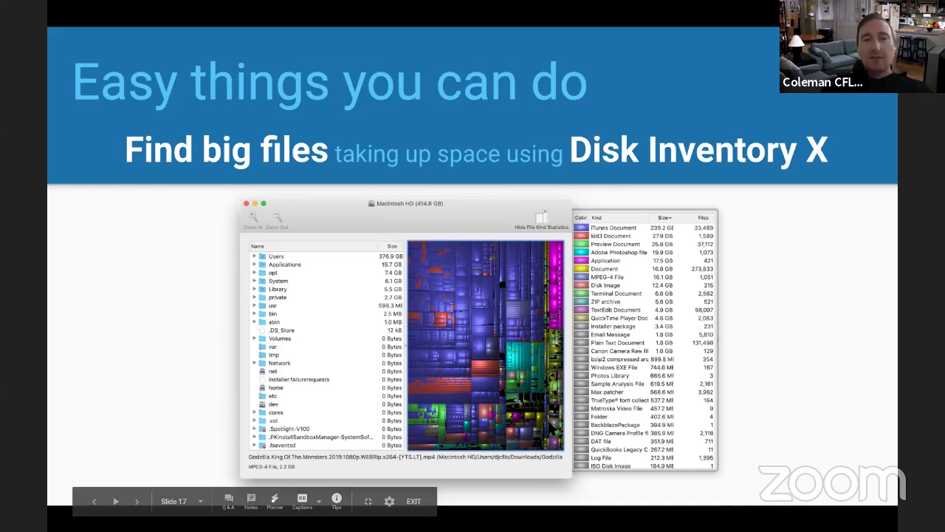
pyautogui.press('super+Tab')
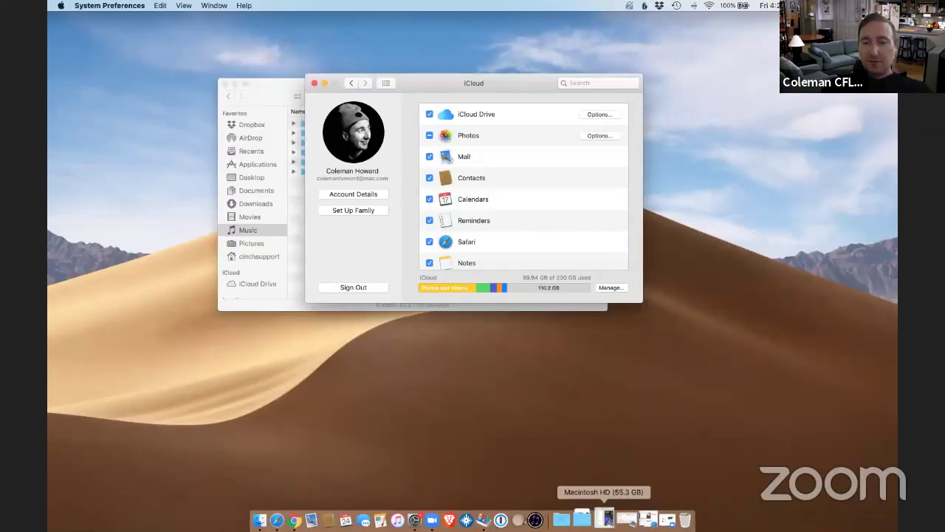
# Restore the minimized Macintosh HD window of Disk Inventory X, enlarge it and reposition it on the desktop
pyautogui.click(604, 519)
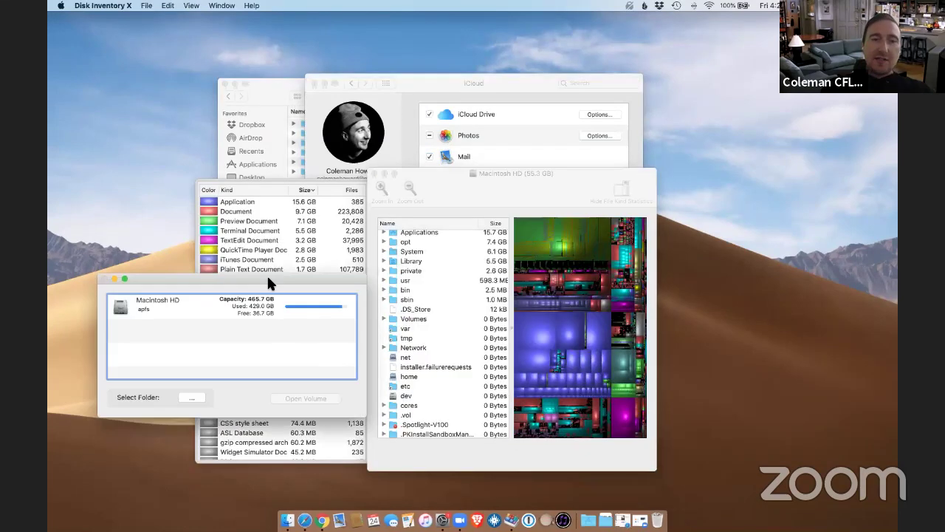
pyautogui.click(156, 369)
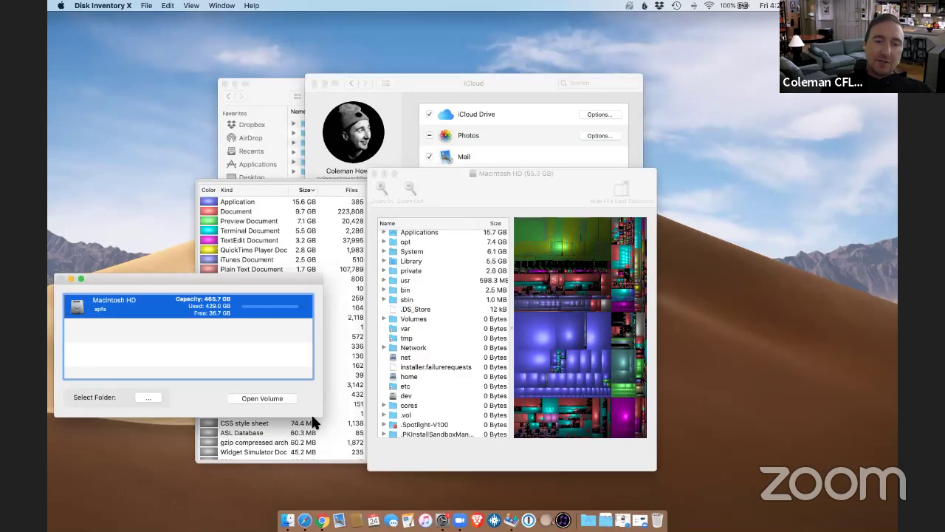
pyautogui.click(449, 181)
pyautogui.moveTo(663, 478); pyautogui.dragTo(796, 491)
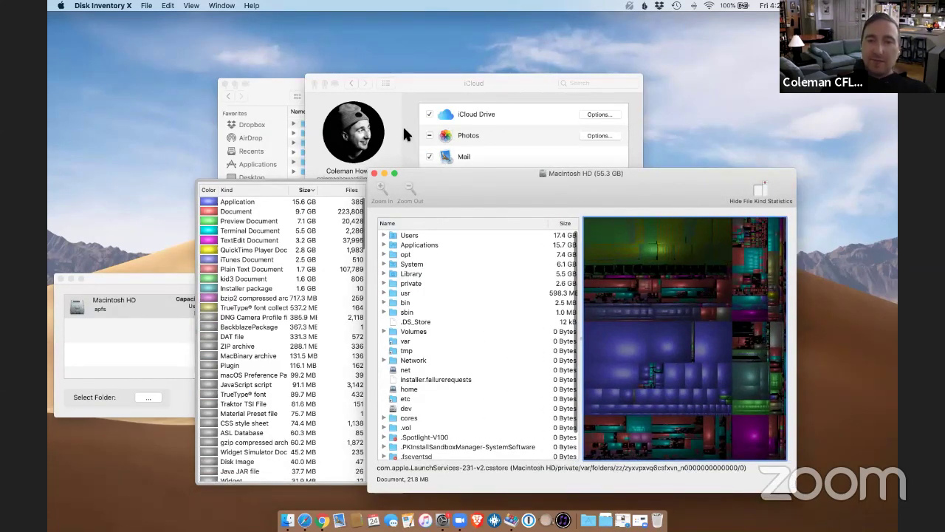
pyautogui.moveTo(476, 188); pyautogui.dragTo(361, 159)
# Show the Information window beside the Macintosh HD map and inspect the details of Ableton Live 10 Suite
pyautogui.press('super+i')
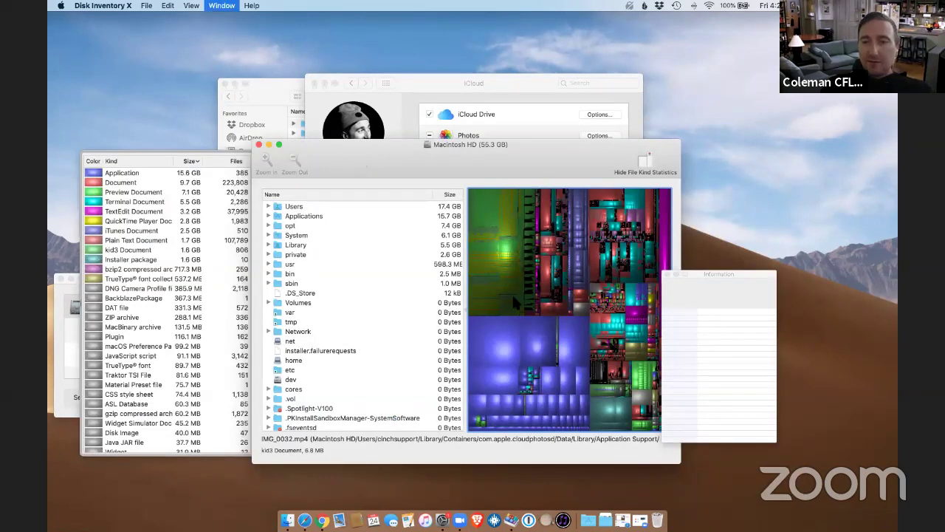
pyautogui.moveTo(397, 129); pyautogui.dragTo(158, 32)
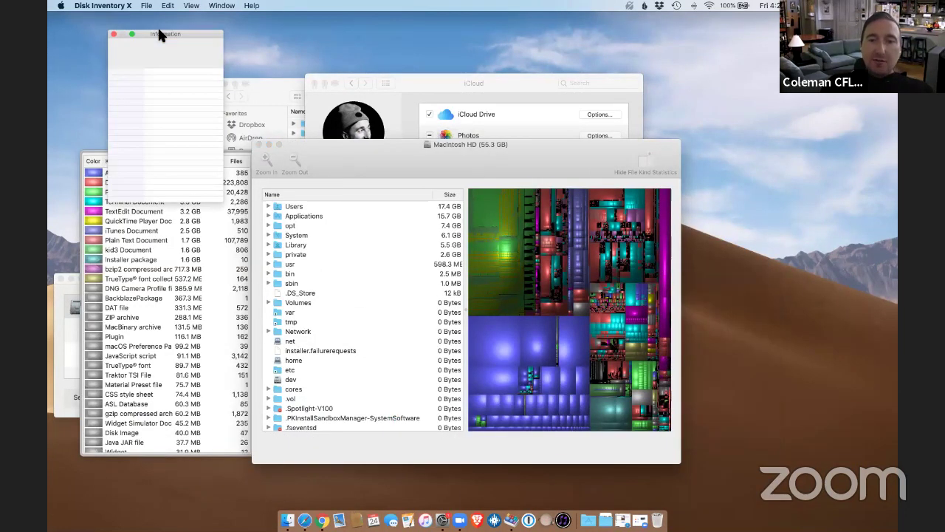
pyautogui.click(506, 340)
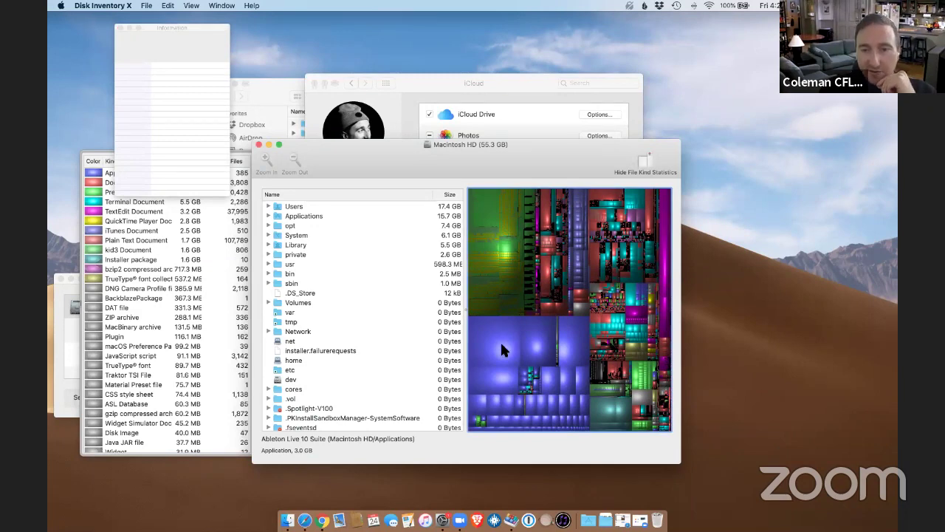
pyautogui.click(507, 345)
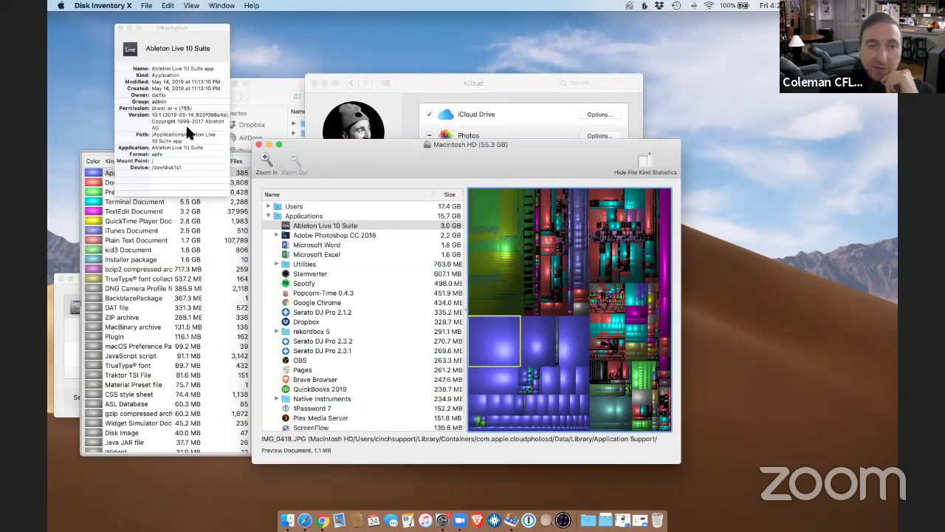
pyautogui.moveTo(324, 150); pyautogui.dragTo(340, 176)
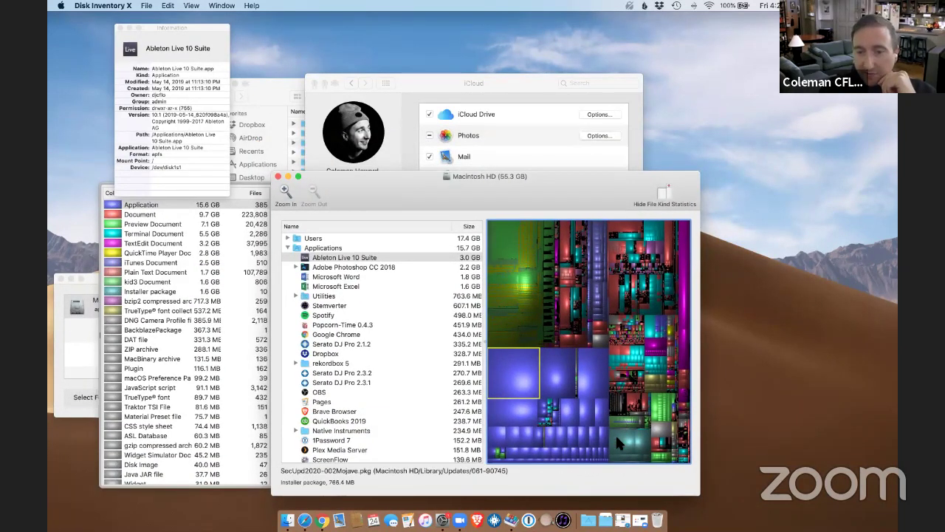
# Select SecUpd2020-002Mojave.pkg in the Macintosh HD treemap and reveal it in Finder
pyautogui.click(620, 442)
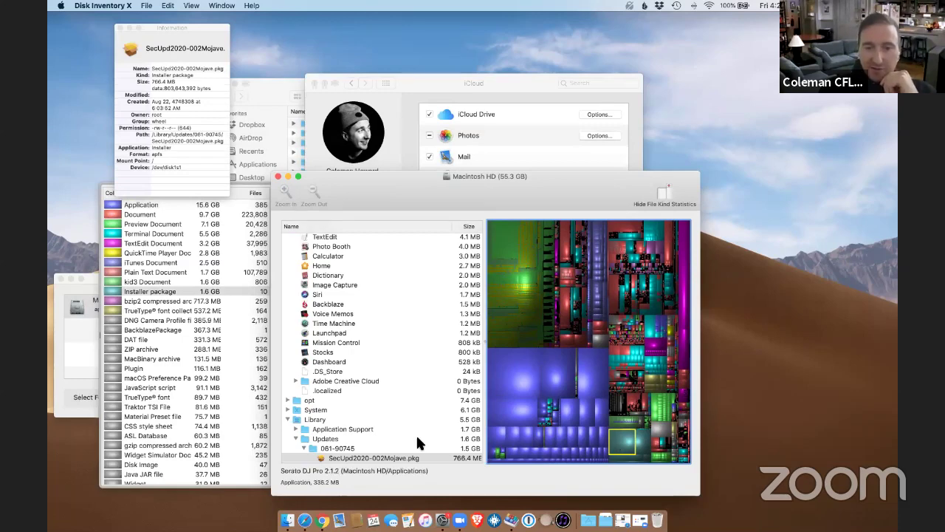
pyautogui.scroll(-2, 417, 442)
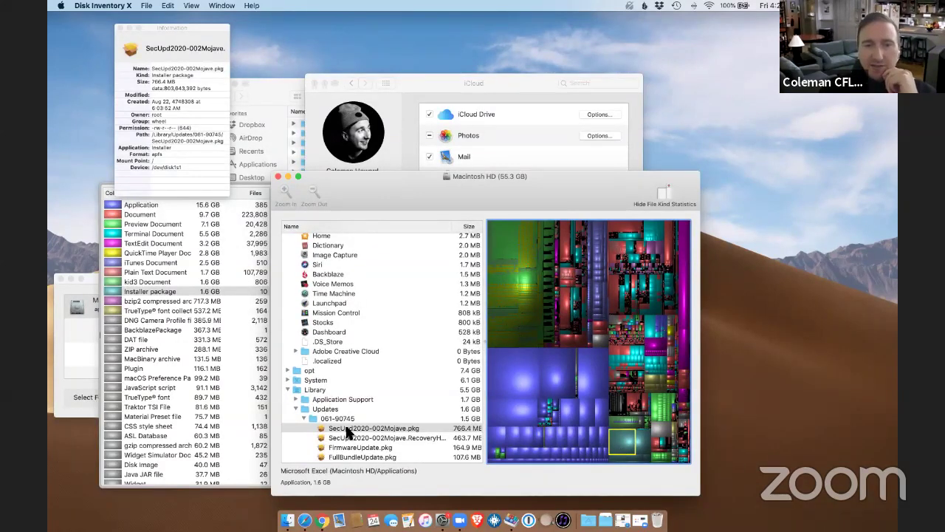
pyautogui.rightClick(622, 441)
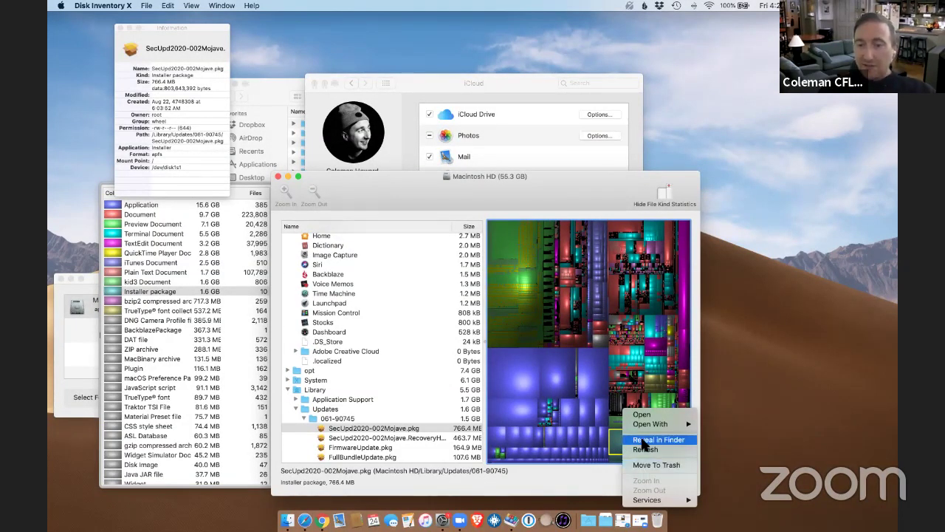
pyautogui.click(643, 441)
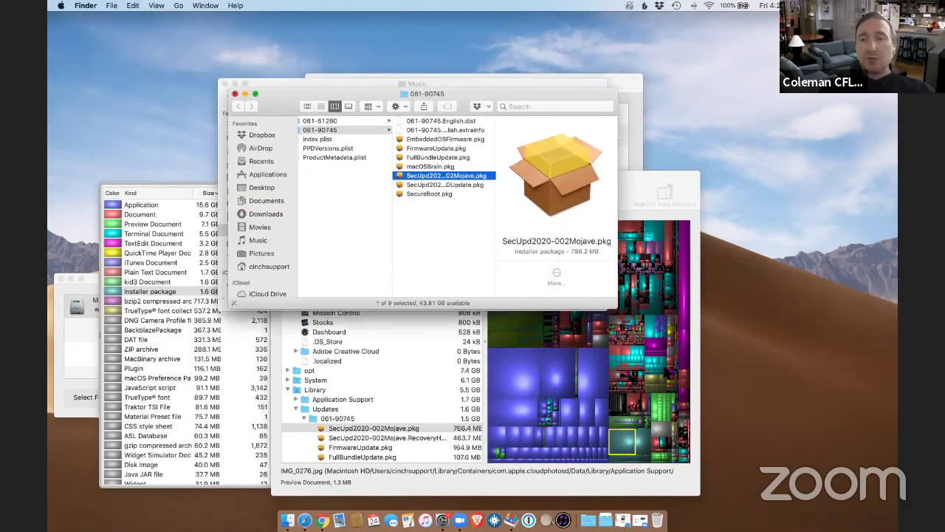
# Close the 061-90745 Finder window and inspect Serato DJ Pro 2.1.2, Microsoft Excel, Backblaze.bzpkg and dyld_shared_cache_x86_64h in the Macintosh HD treemap
pyautogui.press('super+w')
pyautogui.click(684, 303)
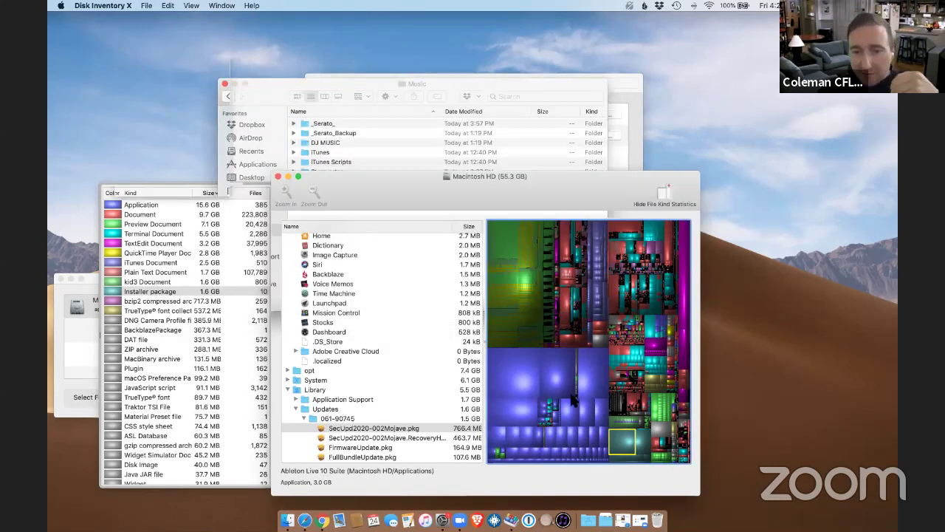
pyautogui.click(512, 435)
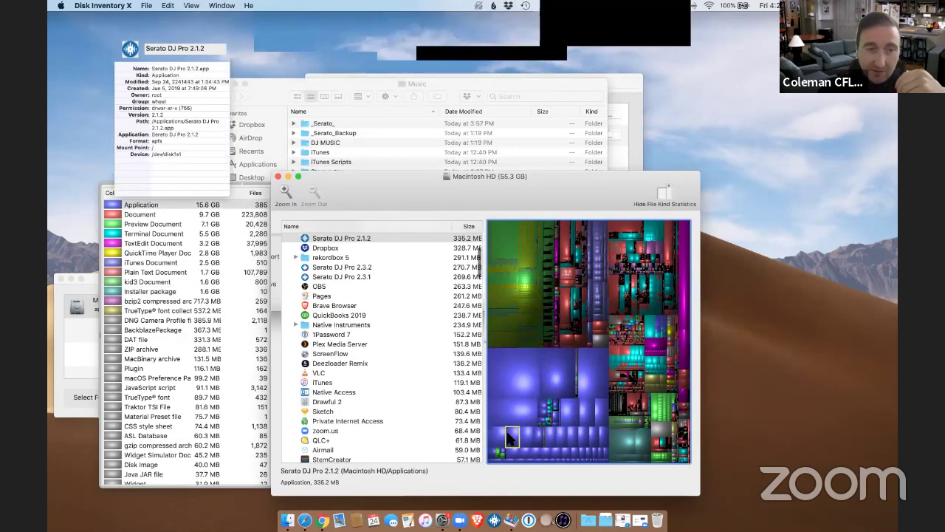
pyautogui.click(528, 401)
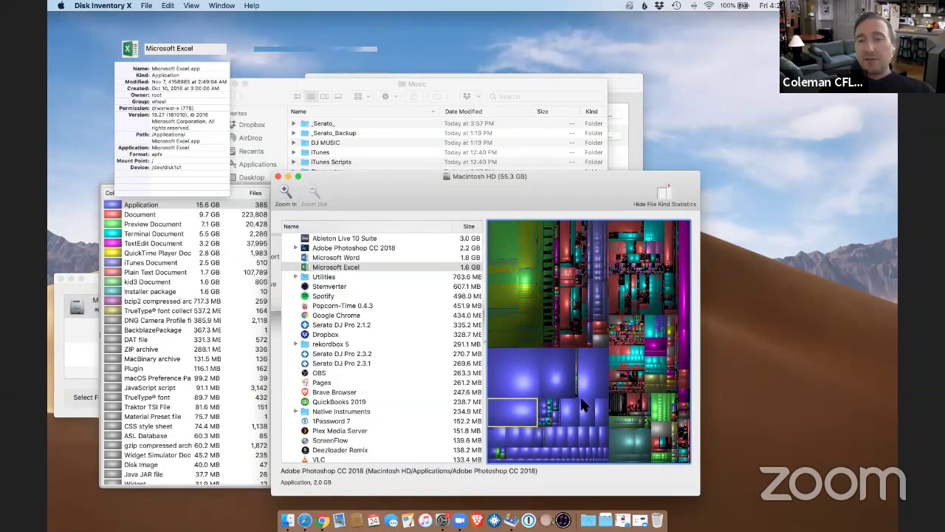
pyautogui.click(655, 433)
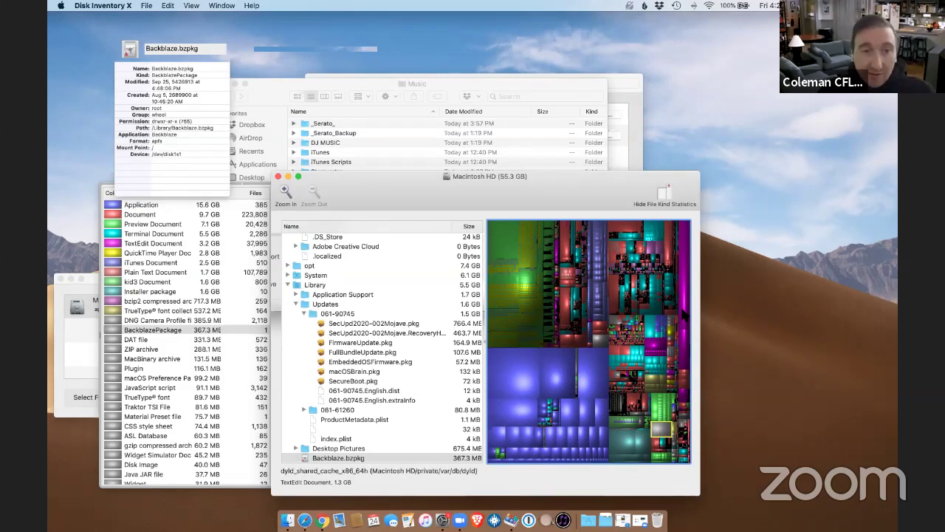
pyautogui.click(685, 276)
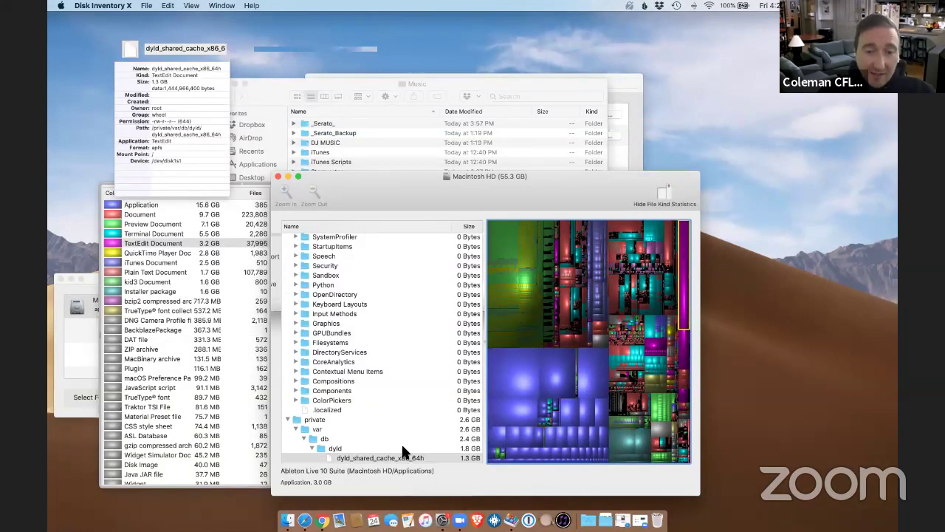
pyautogui.scroll(-3, 310, 356)
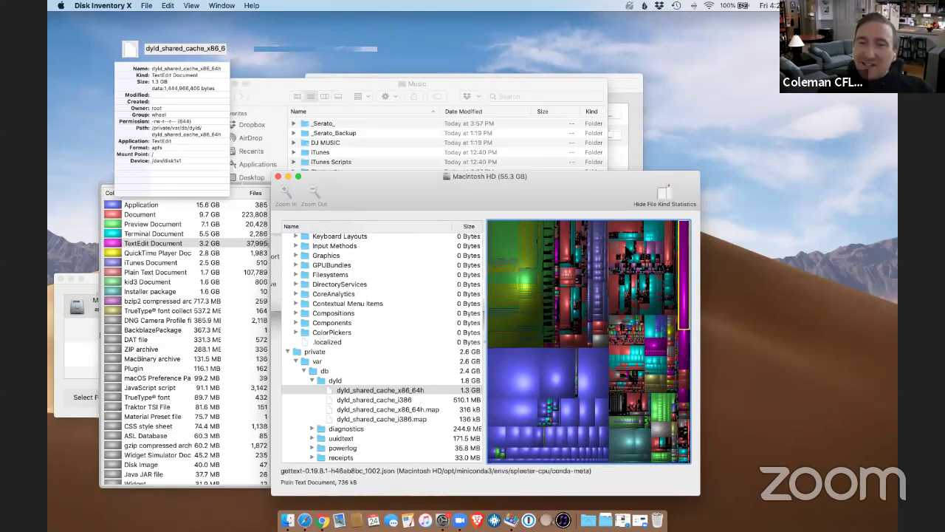
# Inspect the Notorious Thugs vocals.wav, the _pywrap_tensorflow_internal.so file, Backblaze.bzpkg and Mojave.heic in the Macintosh HD treemap
pyautogui.click(595, 257)
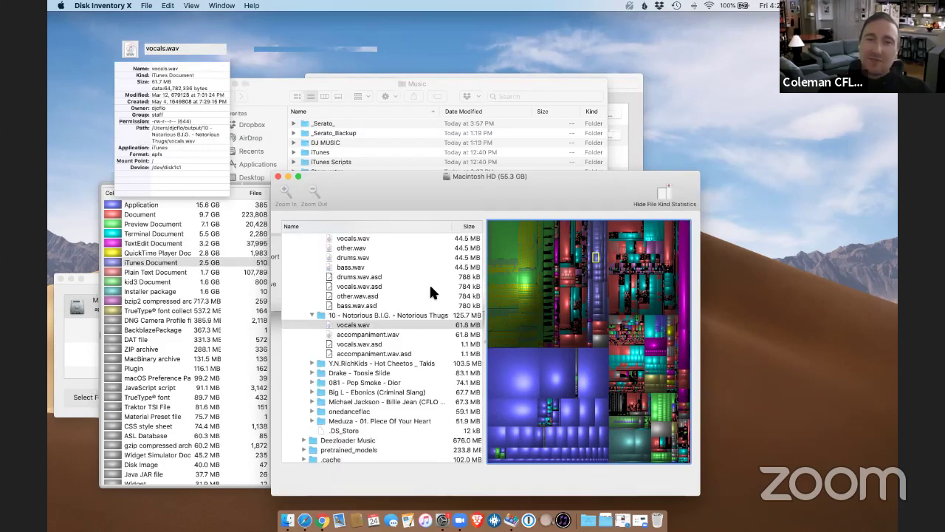
pyautogui.scroll(5, 382, 343)
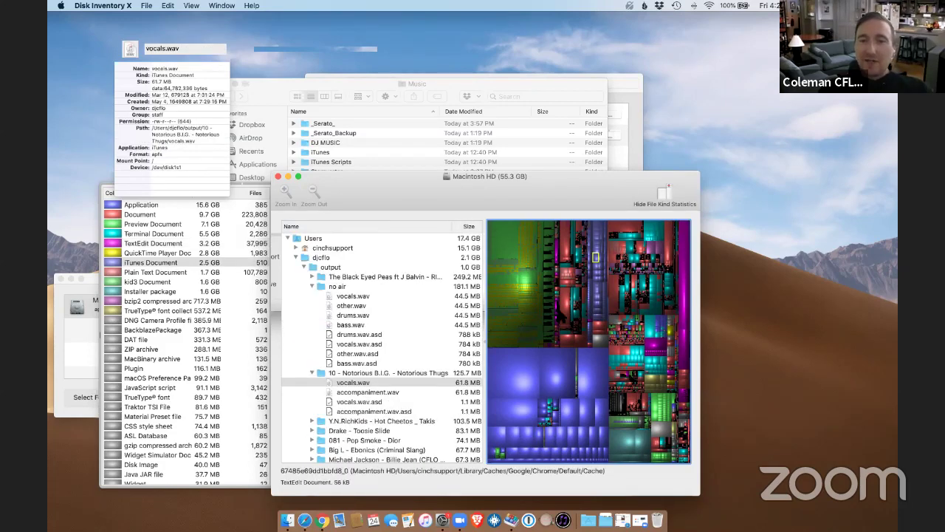
pyautogui.click(562, 313)
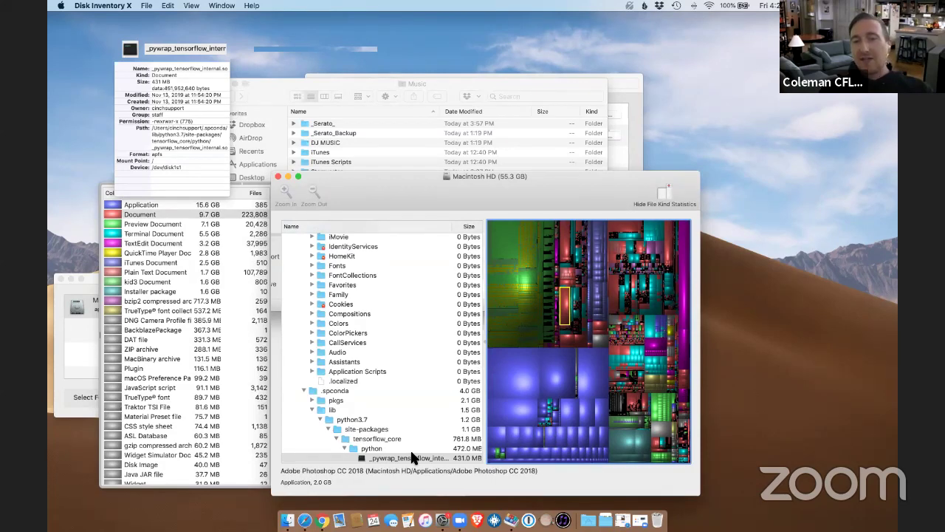
pyautogui.click(662, 407)
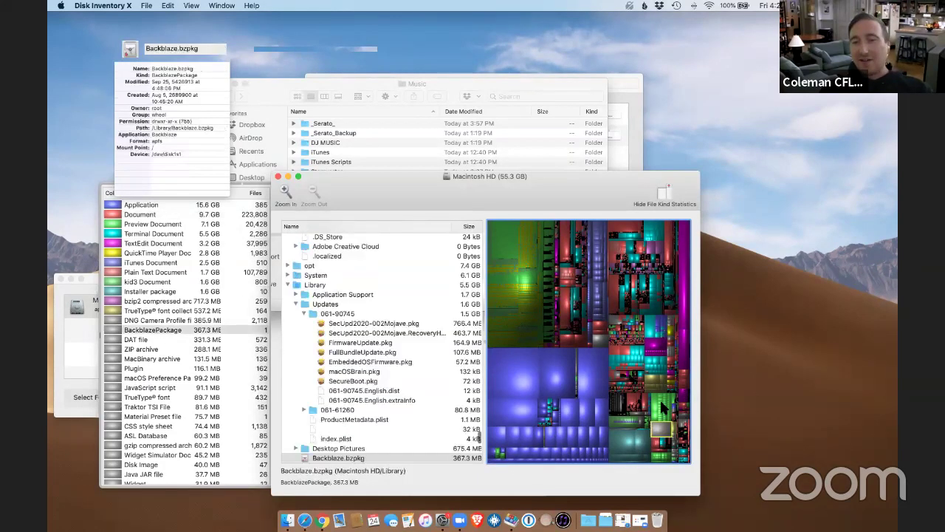
pyautogui.click(662, 418)
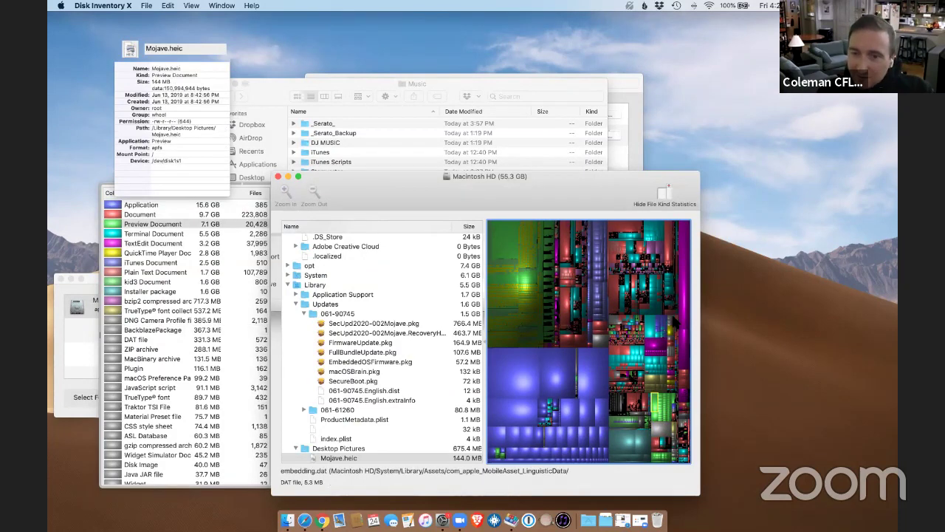
# Inspect CoreTypes.bundle, the PCMWave speech voice file and Apple Color Emoji.ttc in the Macintosh HD treemap
pyautogui.click(665, 356)
pyautogui.click(666, 352)
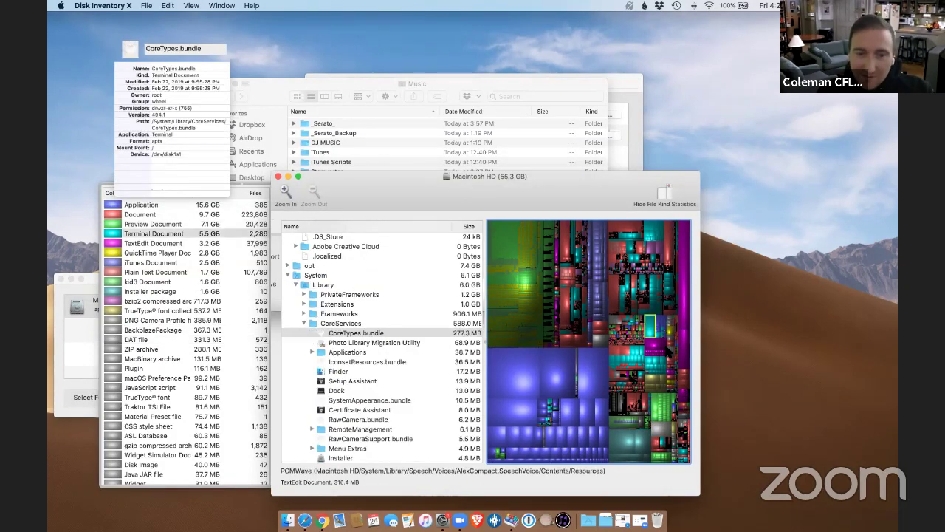
pyautogui.click(657, 365)
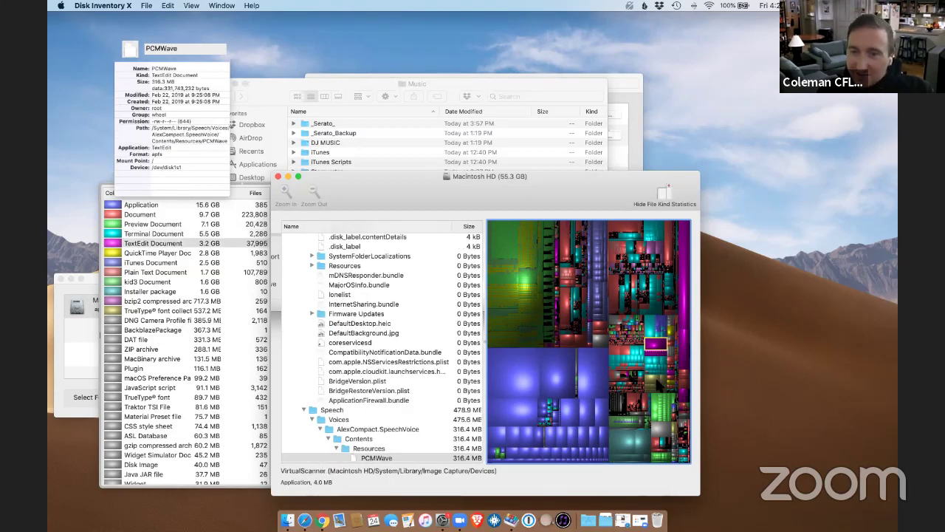
pyautogui.click(654, 379)
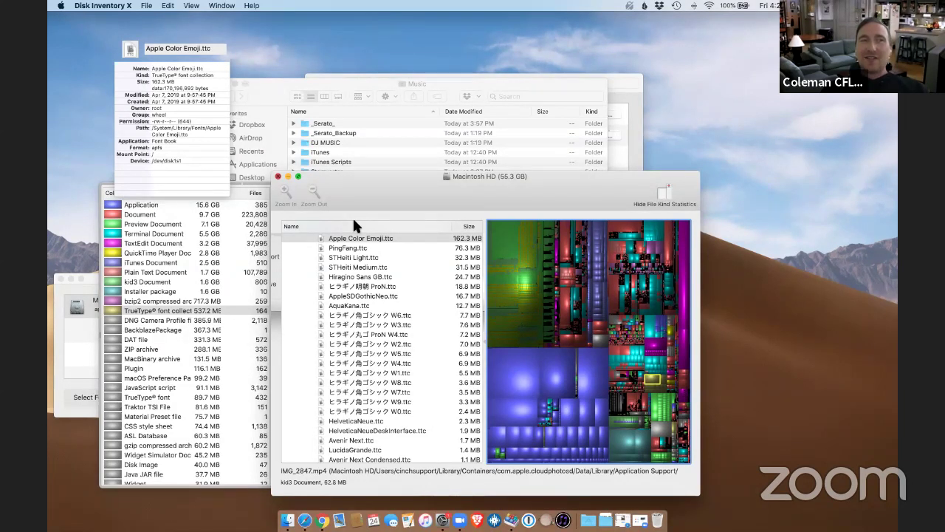
# Close the Macintosh HD window and switch to the slide presentation, advancing to the slide about avoiding third party apps
pyautogui.press('super+w')
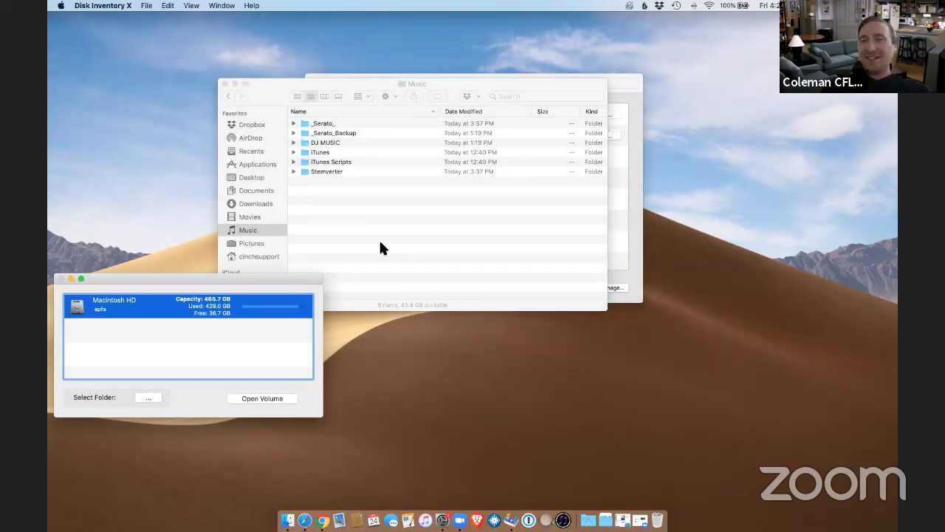
pyautogui.press('super+Tab')
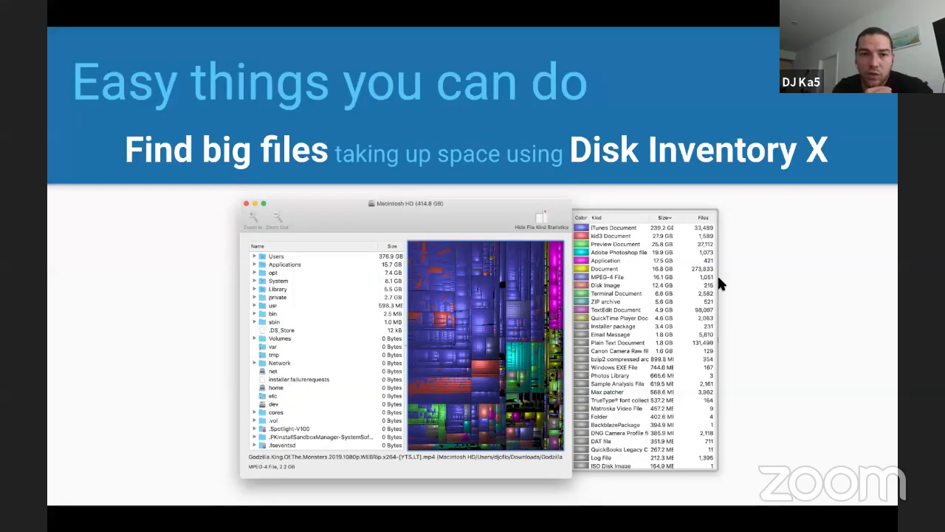
pyautogui.press('Right')
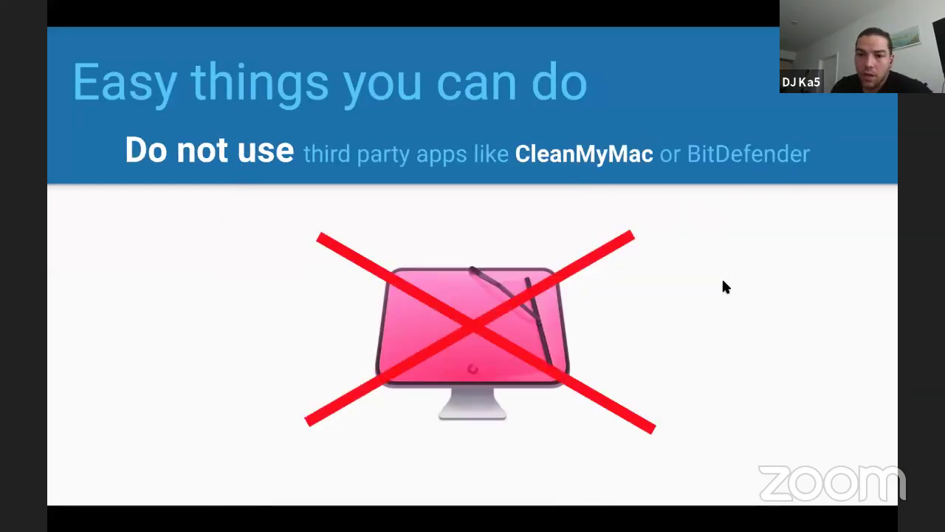
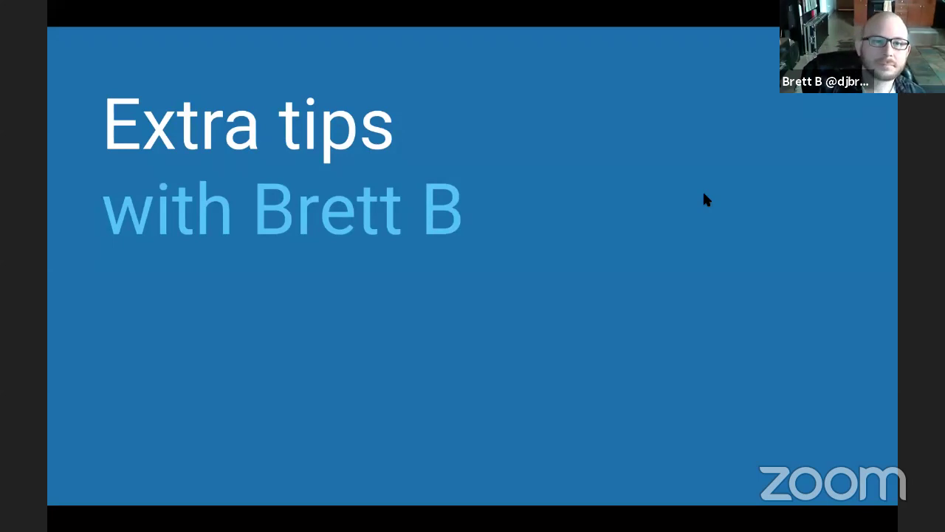
# Advance the presentation from the Extra tips slide to the Serato DJ Pro list and reveal its tips through Club Kit
pyautogui.press('Right')
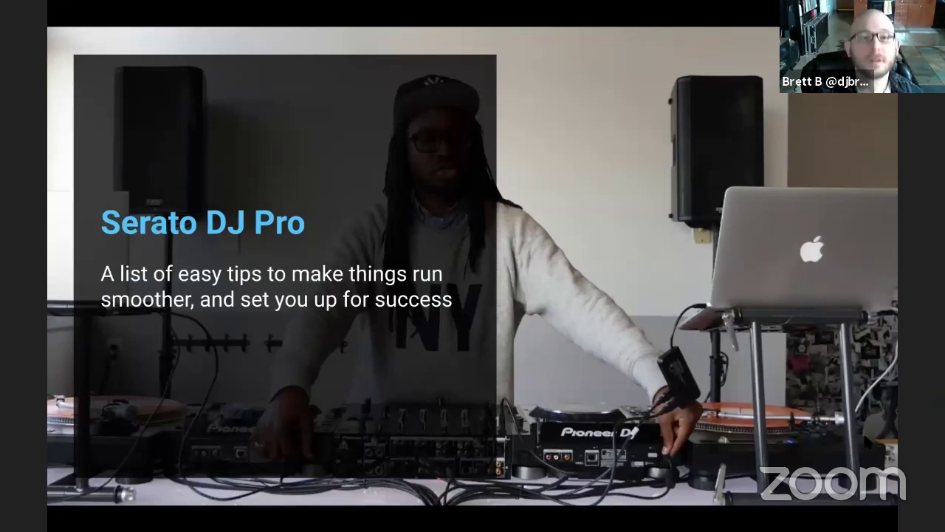
pyautogui.click(650, 305)
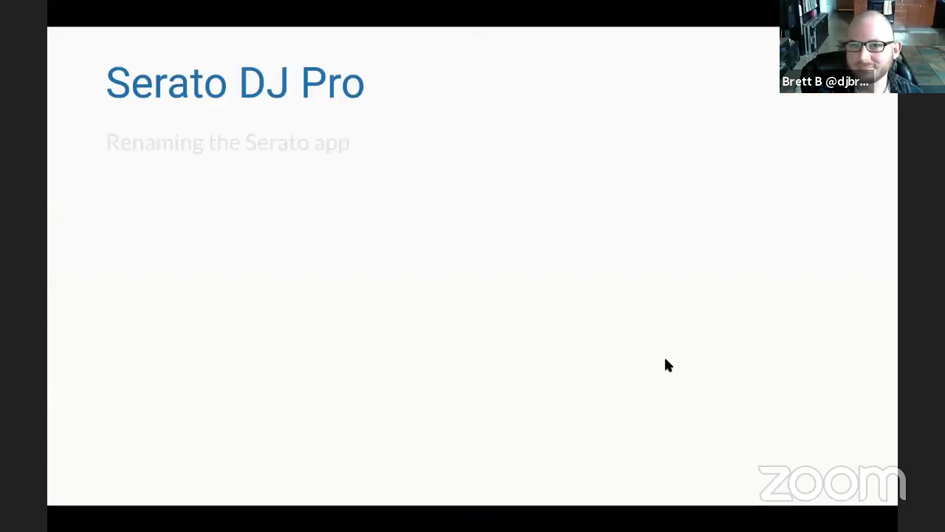
pyautogui.click(665, 359)
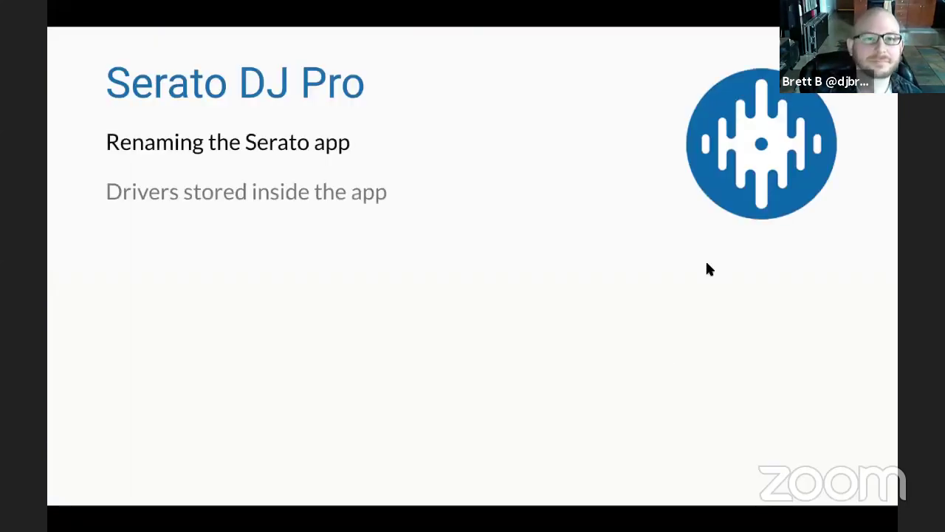
pyautogui.click(726, 269)
pyautogui.click(726, 269)
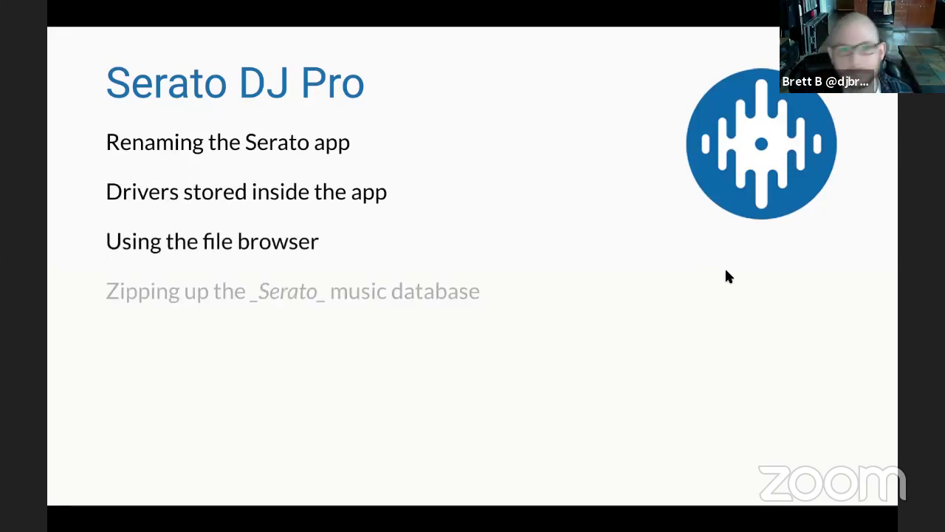
pyautogui.click(726, 271)
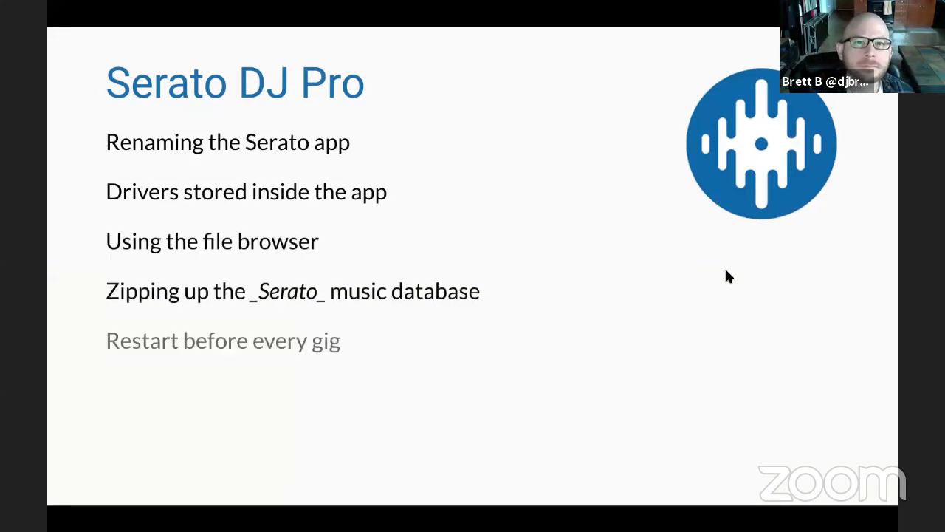
pyautogui.click(726, 270)
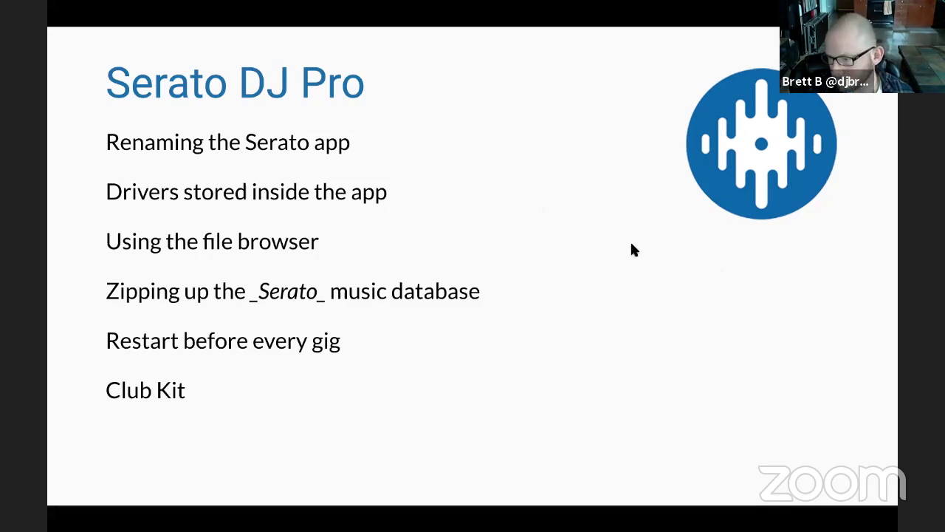
# Switch to Finder, view the info of Serato DJ Pro 2.1.2 in the Applications folder, and close the info window
pyautogui.hotkey('ctrl', 'Left')
pyautogui.click(93, 47)
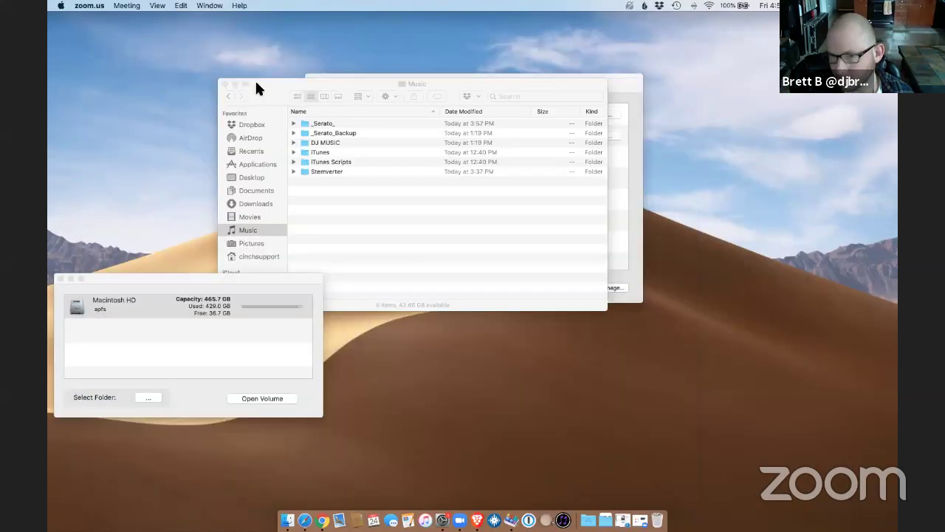
pyautogui.click(253, 163)
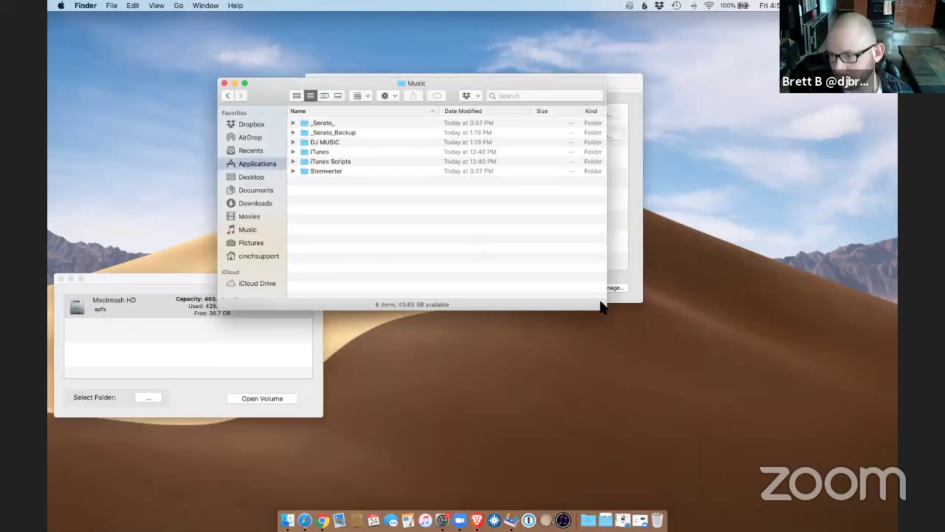
pyautogui.scroll(3, 380, 156)
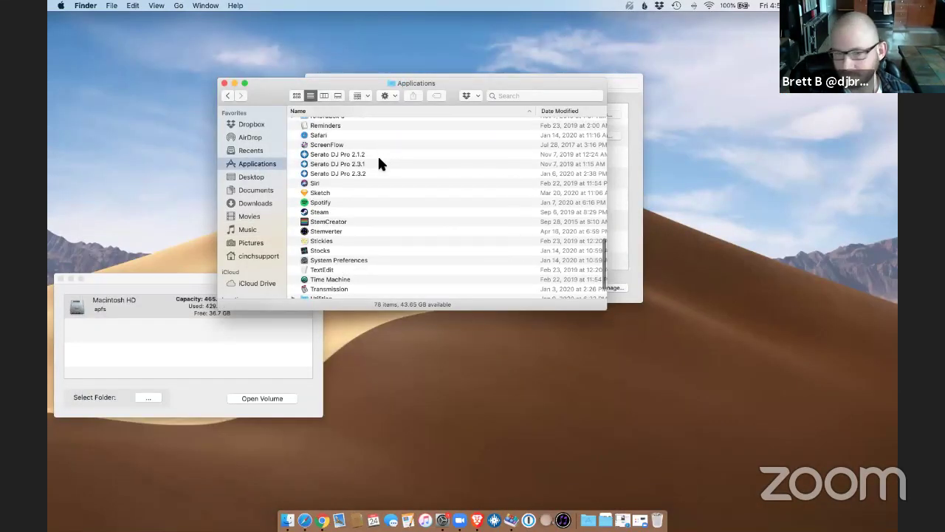
pyautogui.click(378, 159)
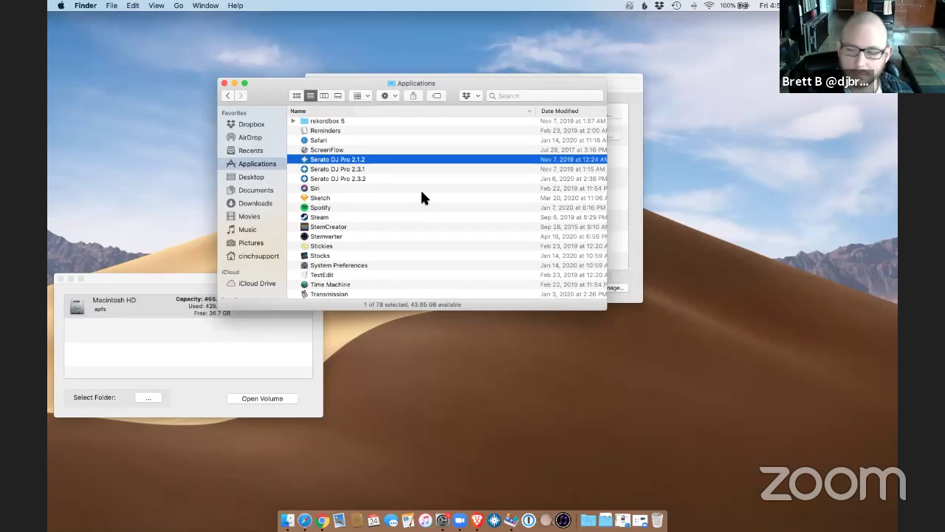
pyautogui.press('super+i')
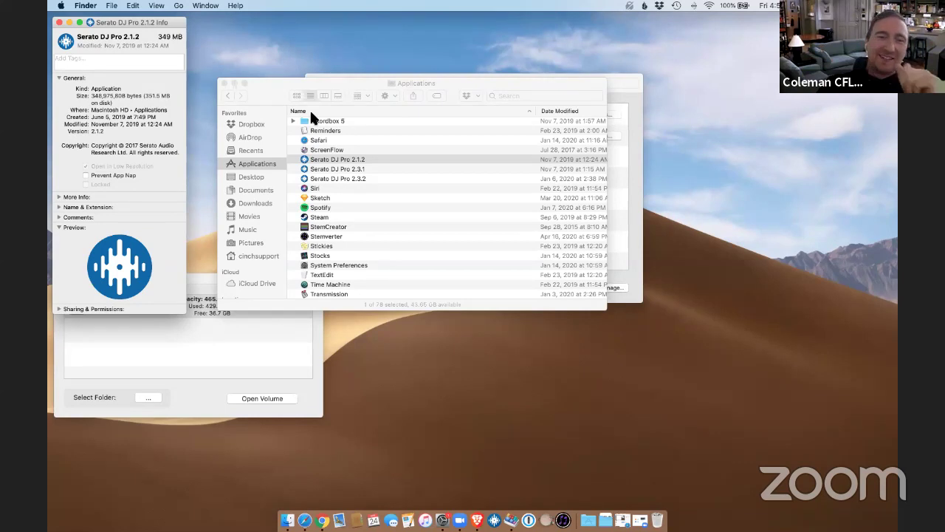
pyautogui.click(59, 22)
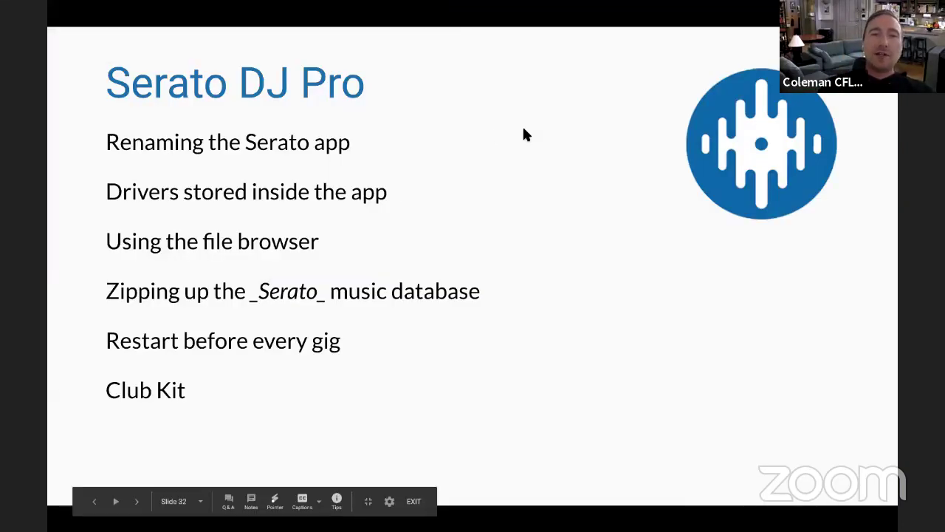
# Return to Finder from the slides, show the info of Serato DJ Pro 2.1.2 again, and select Serato DJ Pro 2.3.2
pyautogui.press('Right')
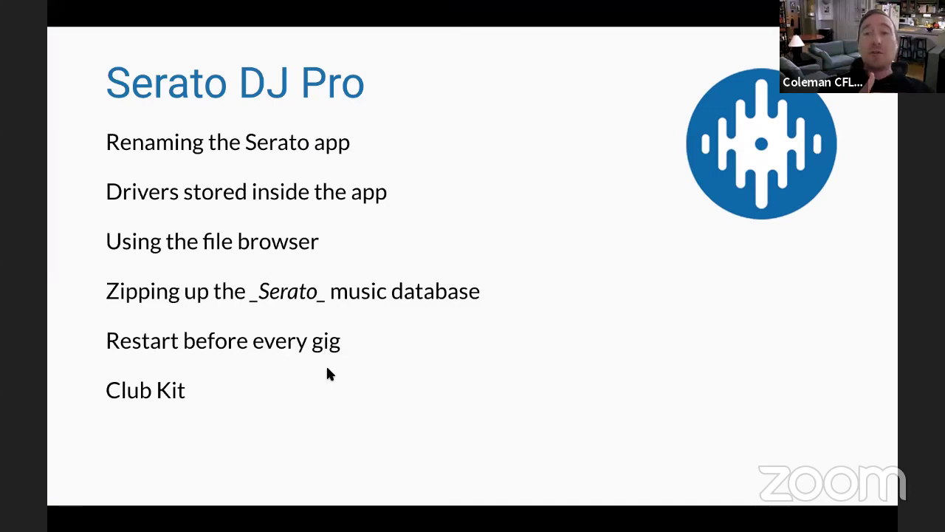
pyautogui.hotkey('ctrl', 'Left')
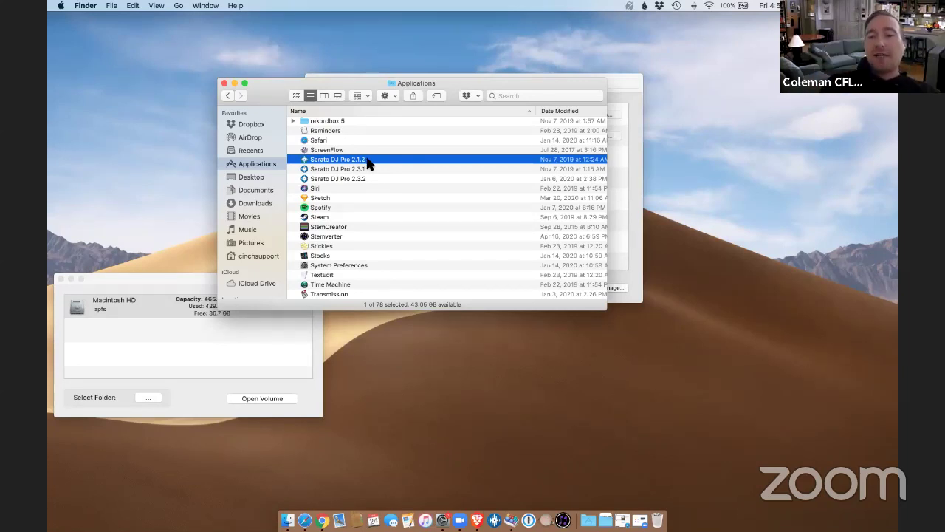
pyautogui.press('super+i')
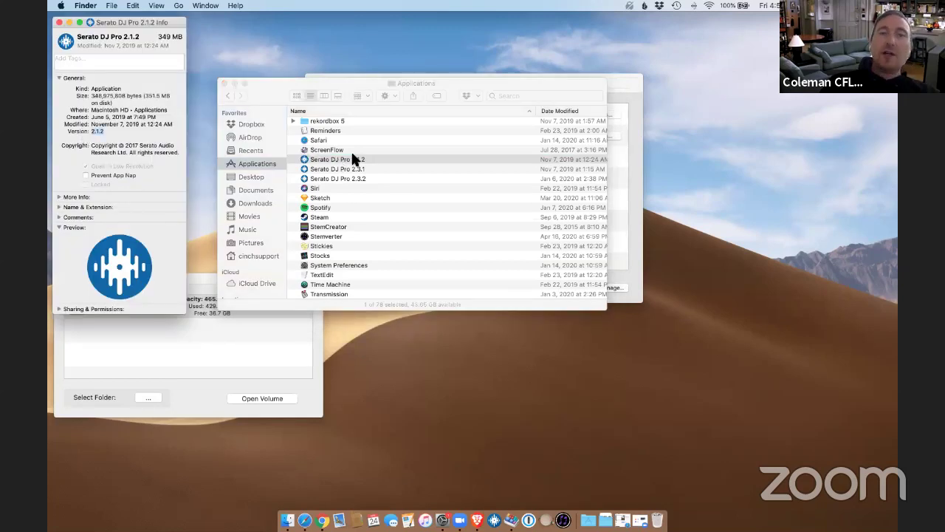
pyautogui.click(371, 161)
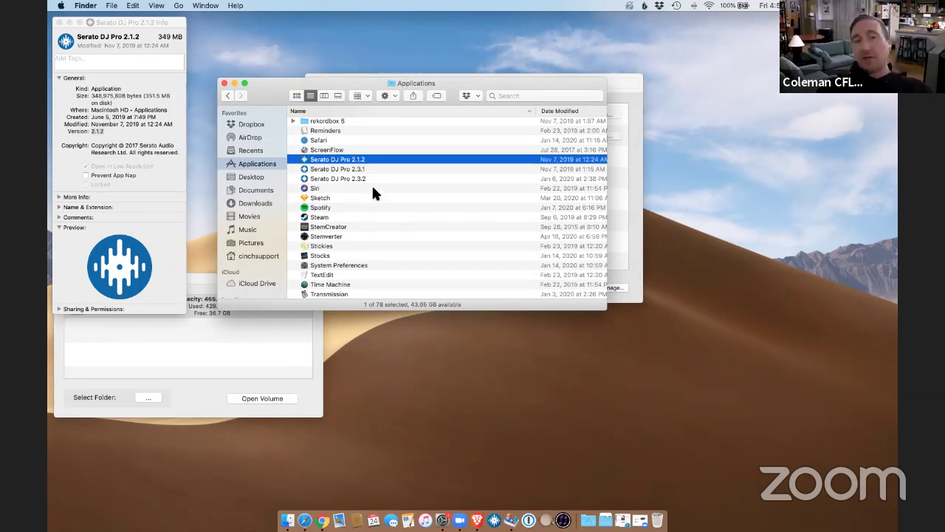
pyautogui.click(370, 179)
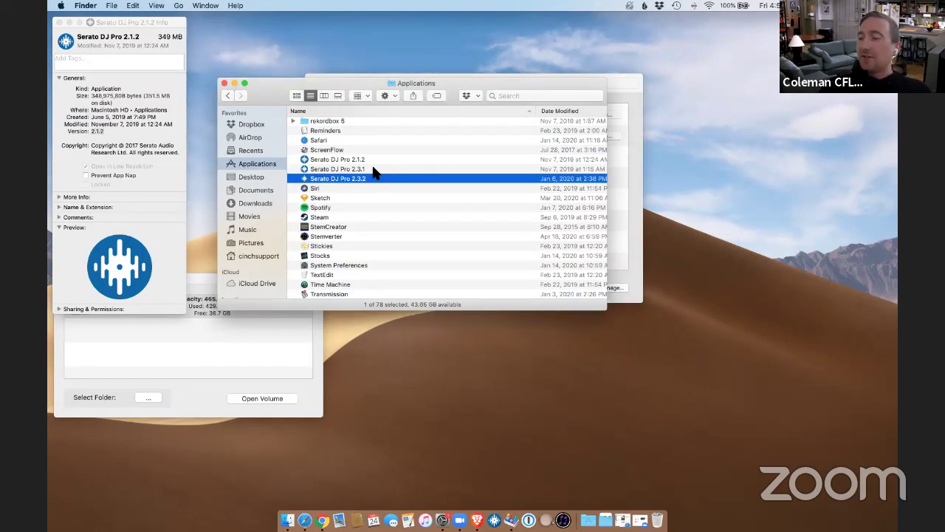
# Close the Serato DJ Pro 2.1.2 info window and select Serato DJ Pro 2.1.2 in the Applications folder
pyautogui.click(371, 169)
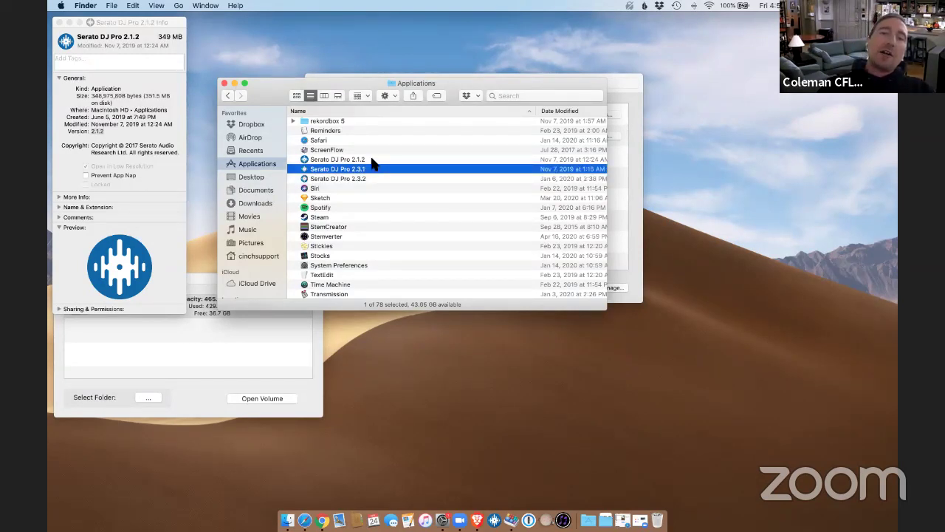
pyautogui.click(371, 160)
pyautogui.click(59, 22)
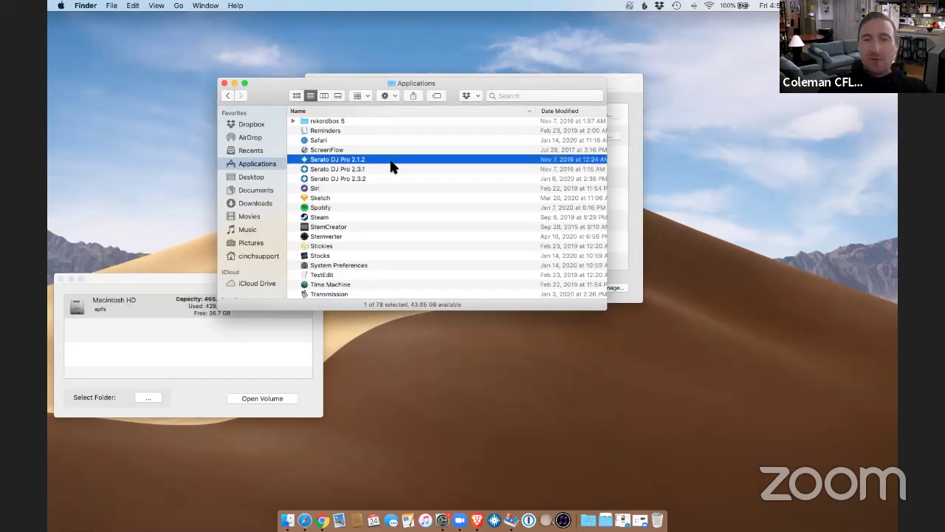
pyautogui.press('Down')
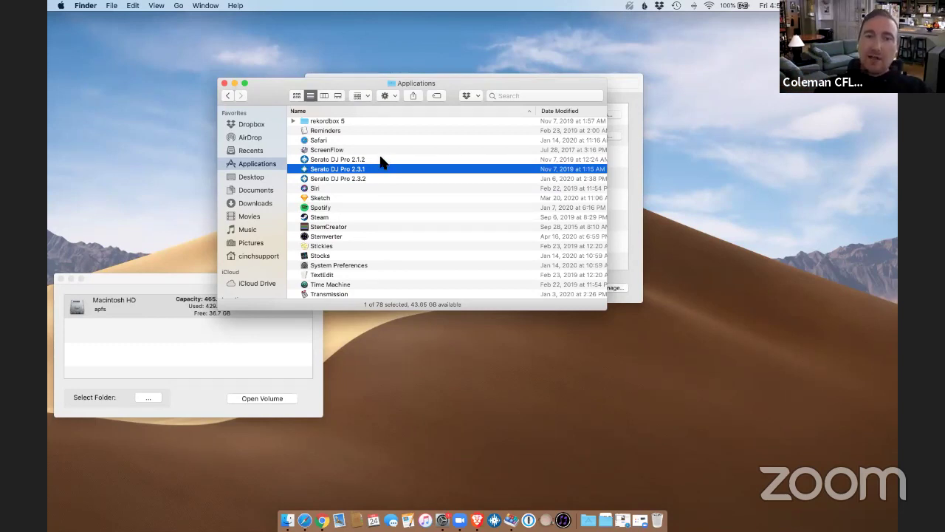
pyautogui.click(383, 158)
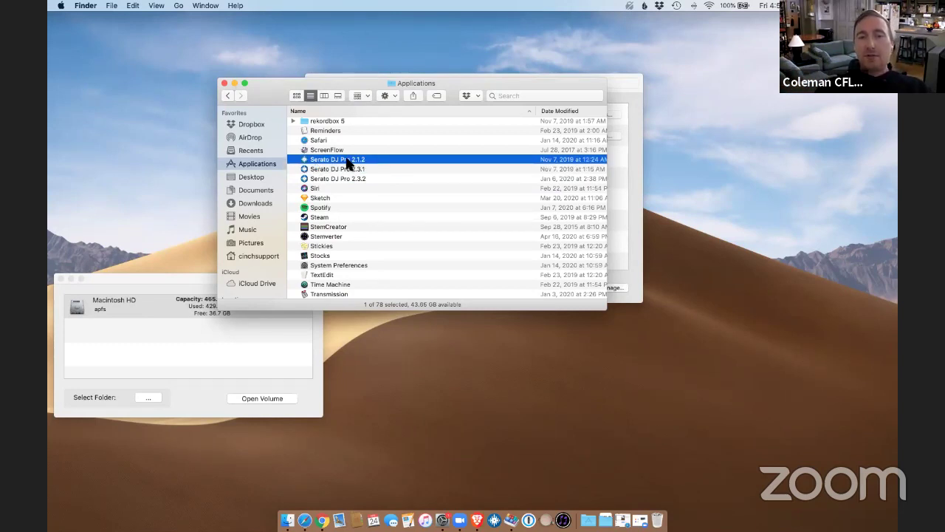
# Show the package contents of Serato DJ Pro 2.1.2 and open its Packages folder inside Contents and Resources
pyautogui.rightClick(347, 164)
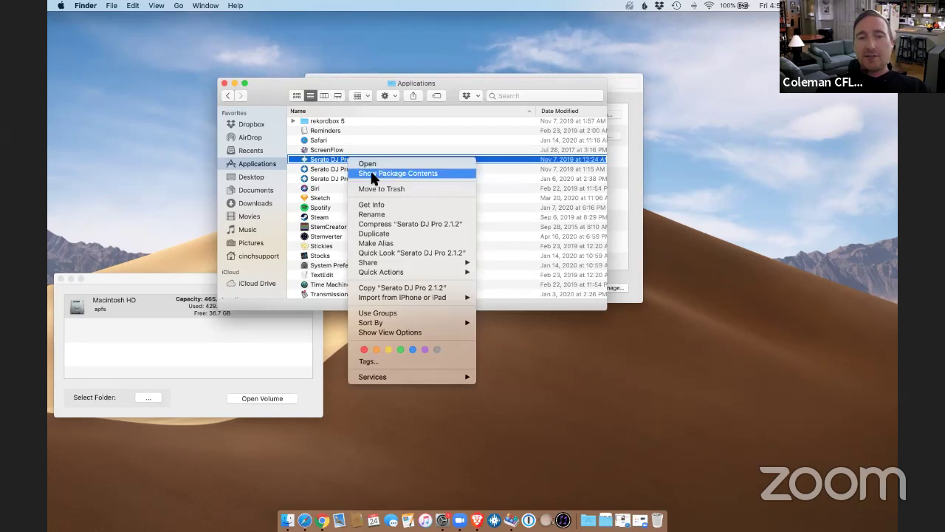
pyautogui.click(372, 174)
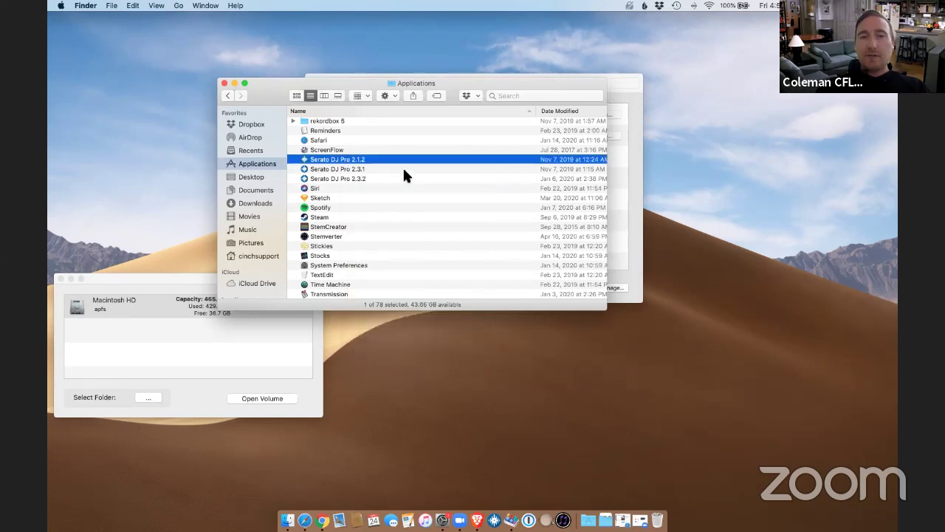
pyautogui.click(315, 124)
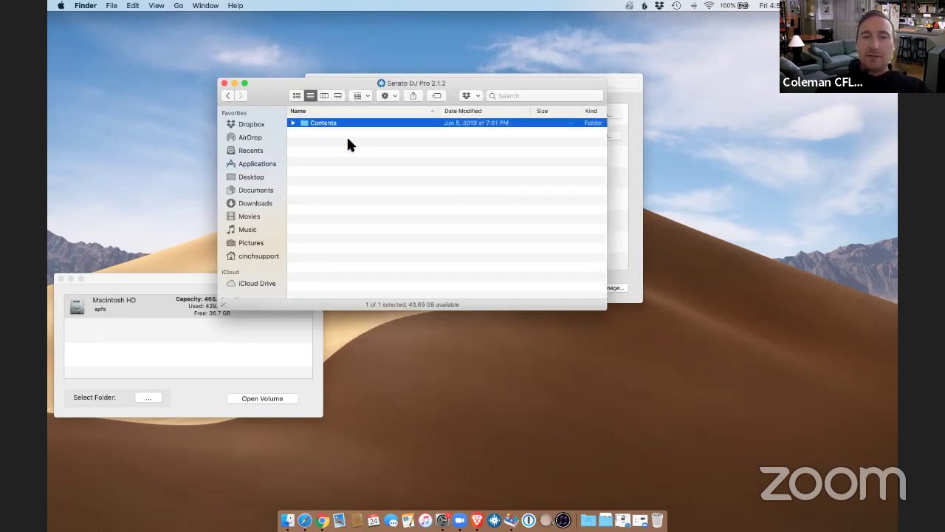
pyautogui.press('super+Down')
pyautogui.click(332, 181)
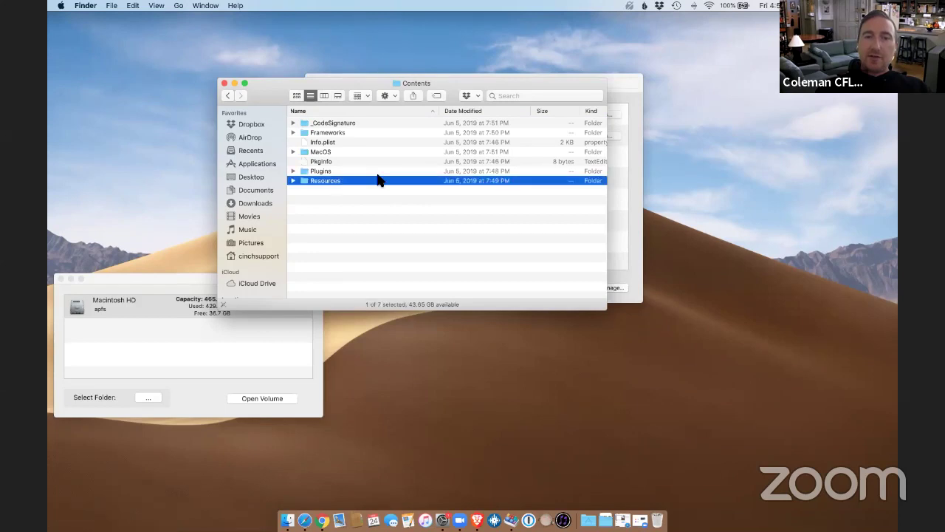
pyautogui.press('super+Down')
pyautogui.click(327, 200)
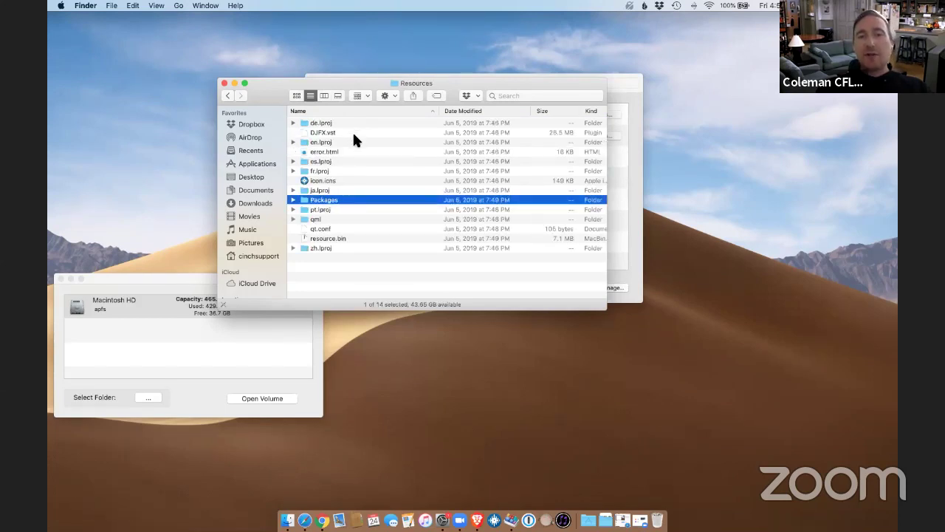
pyautogui.press('super+Down')
# Look through the driver packages, switch to column view, and copy the Packages folder into Documents
pyautogui.scroll(-10, 355, 137)
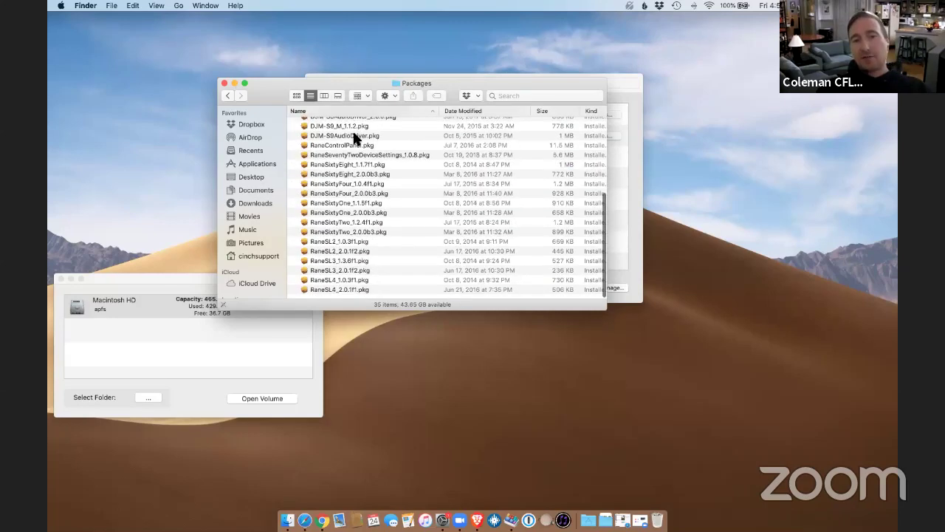
pyautogui.scroll(8, 355, 138)
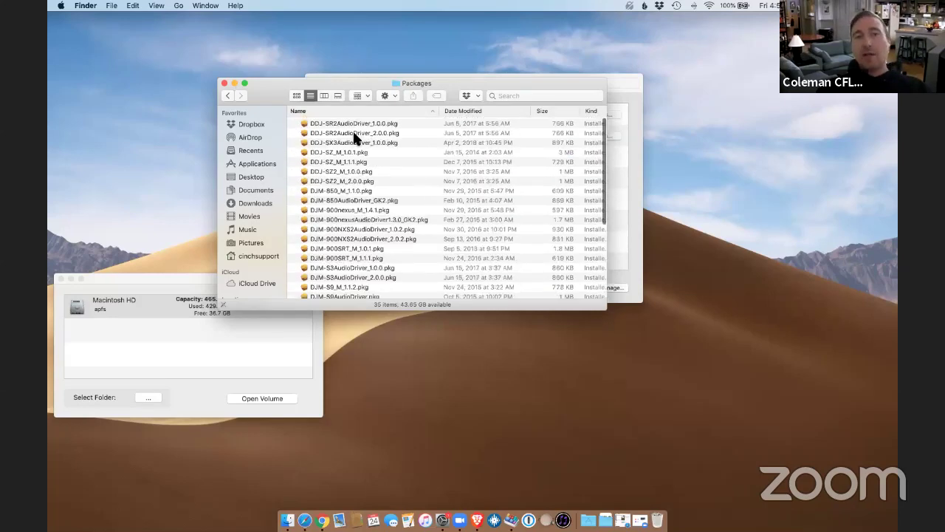
pyautogui.click(325, 96)
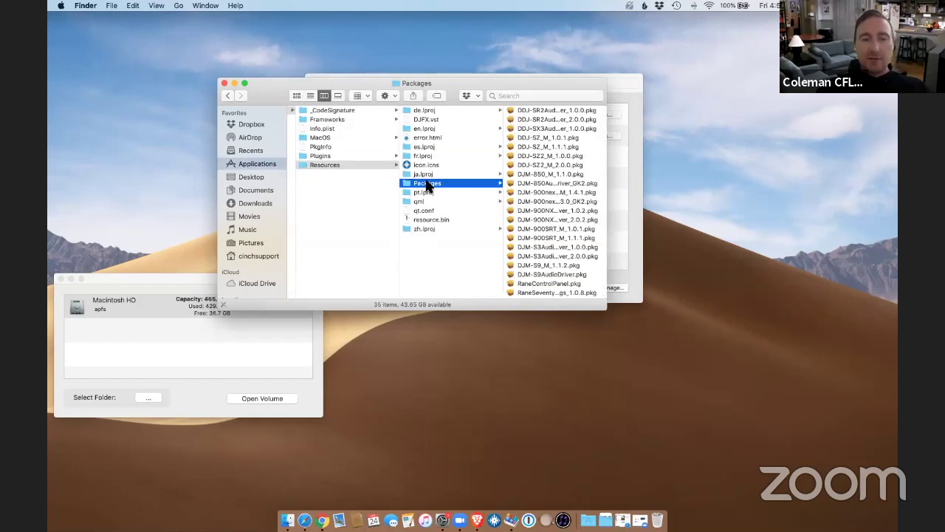
pyautogui.click(269, 189)
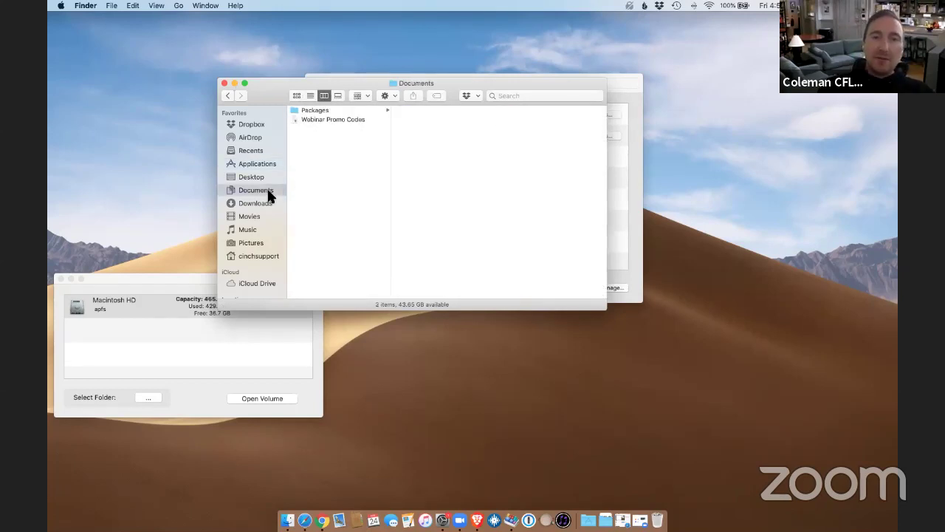
# Rename the Packages folder in Documents as Serato Drivers
pyautogui.press('Down')
pyautogui.press('Up')
pyautogui.write('S')
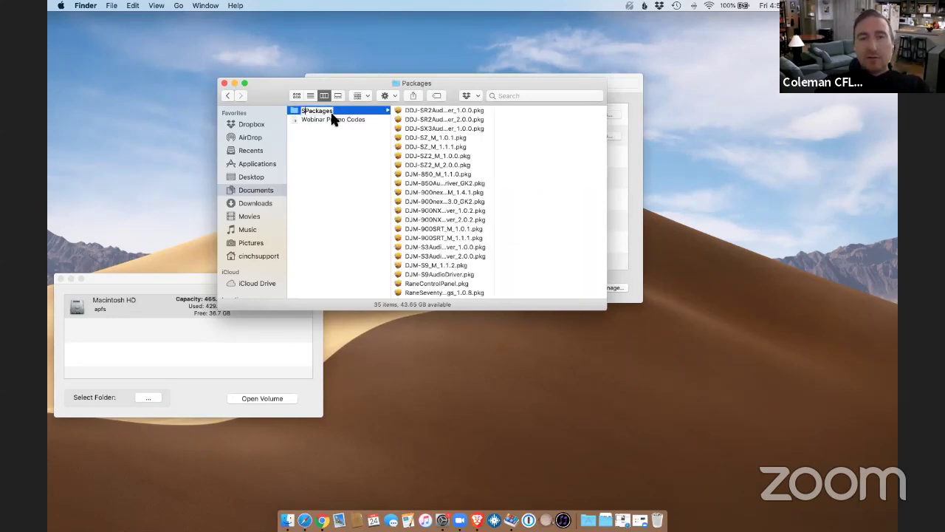
pyautogui.write('erato Drivers')
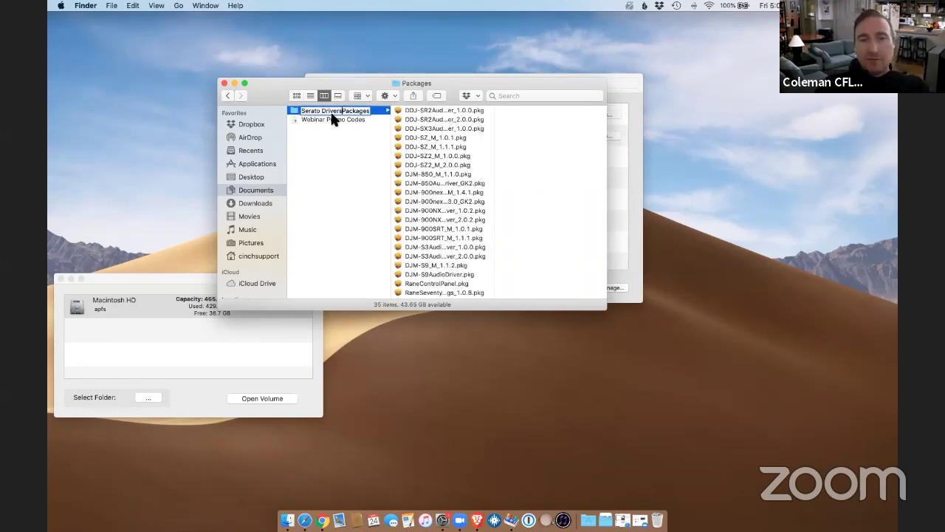
pyautogui.press('Return')
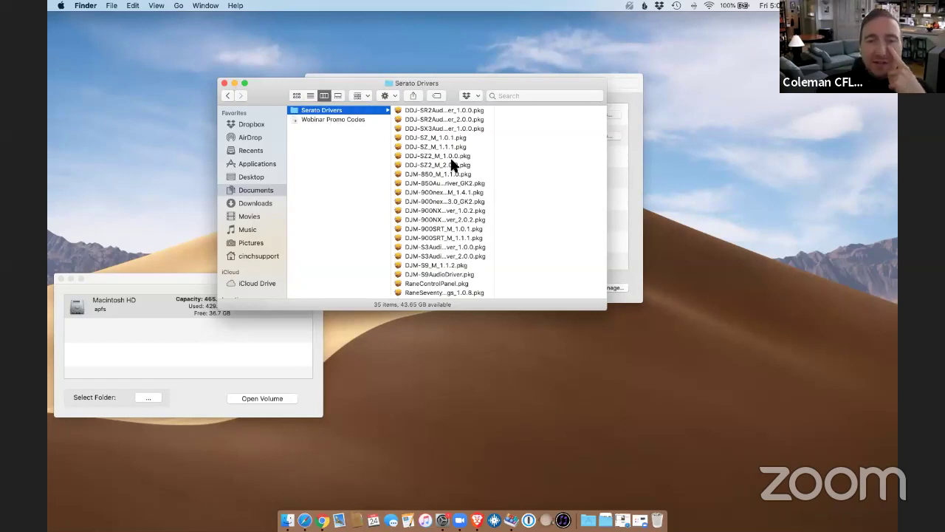
# Widen the file column and look through the driver installers in the Serato Drivers folder
pyautogui.scroll(-5, 486, 163)
pyautogui.moveTo(488, 170); pyautogui.dragTo(539, 170)
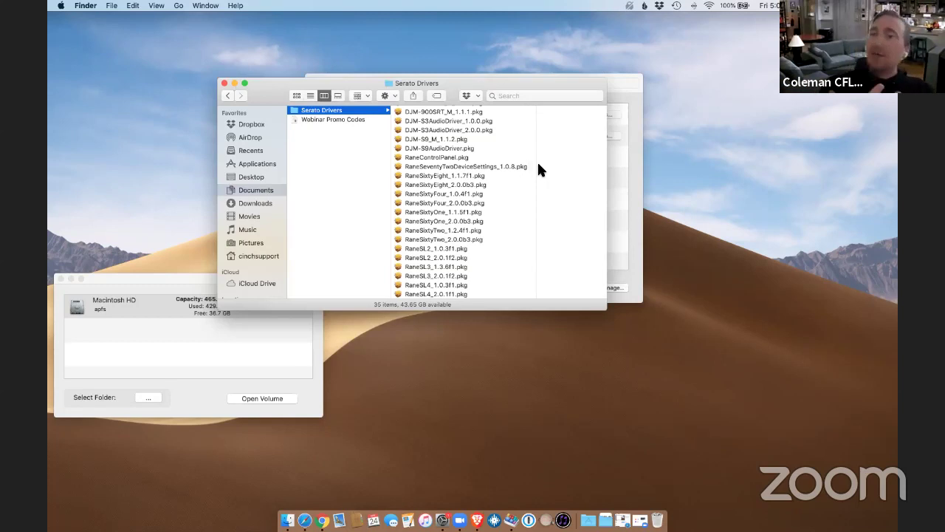
pyautogui.scroll(5, 440, 172)
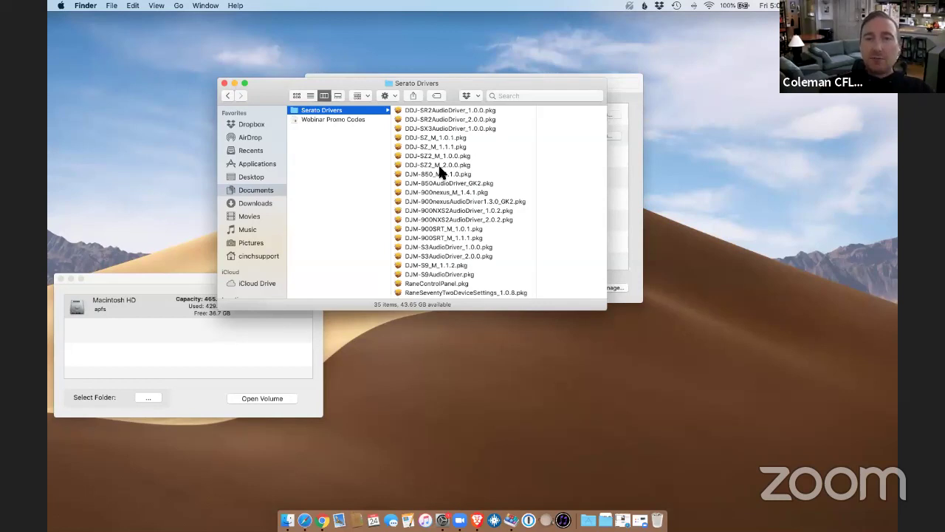
pyautogui.scroll(-3, 454, 235)
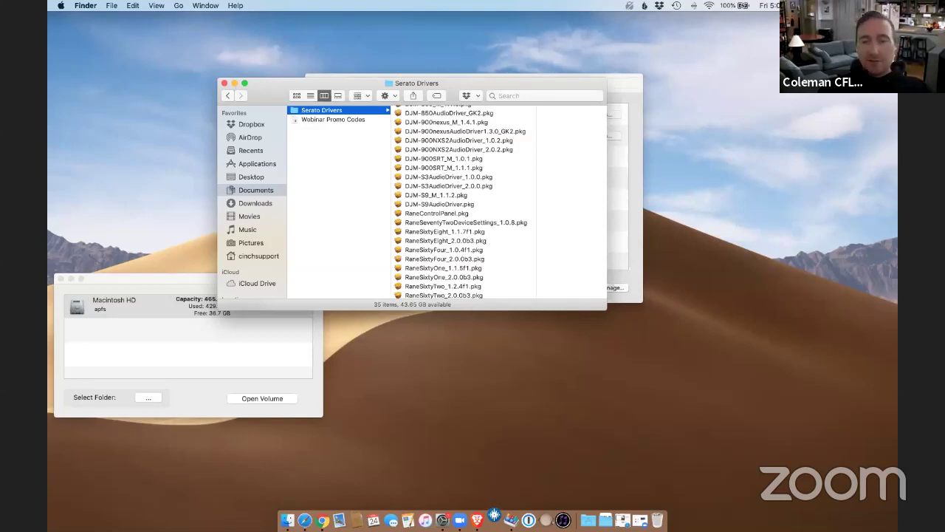
# Compress the _Serato_ folder in the Music folder into a zip archive and view the archive's details
pyautogui.moveTo(287, 88); pyautogui.dragTo(311, 102)
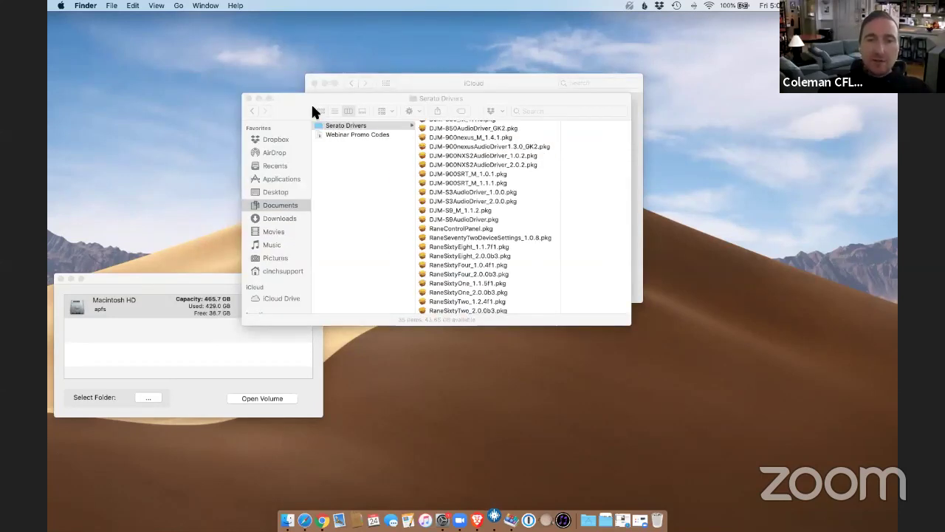
pyautogui.click(335, 261)
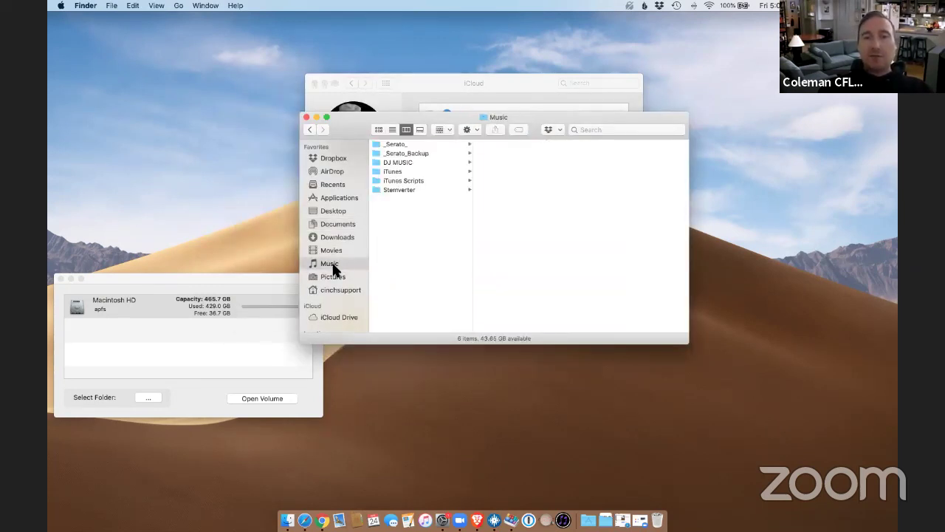
pyautogui.click(395, 144)
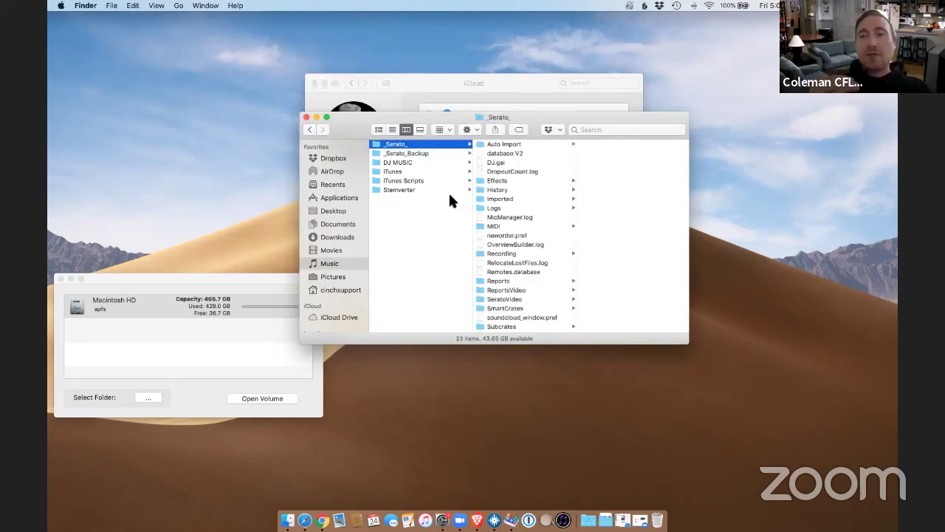
pyautogui.rightClick(410, 145)
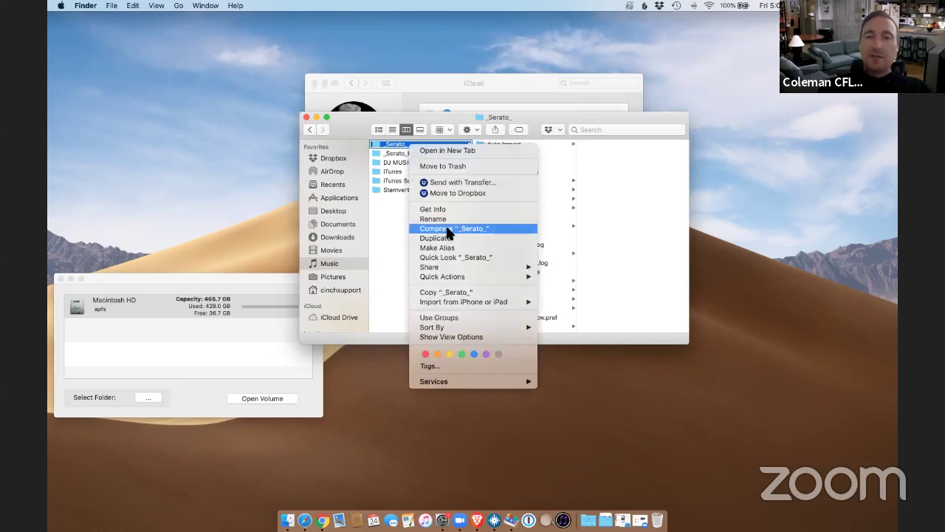
pyautogui.press('Escape')
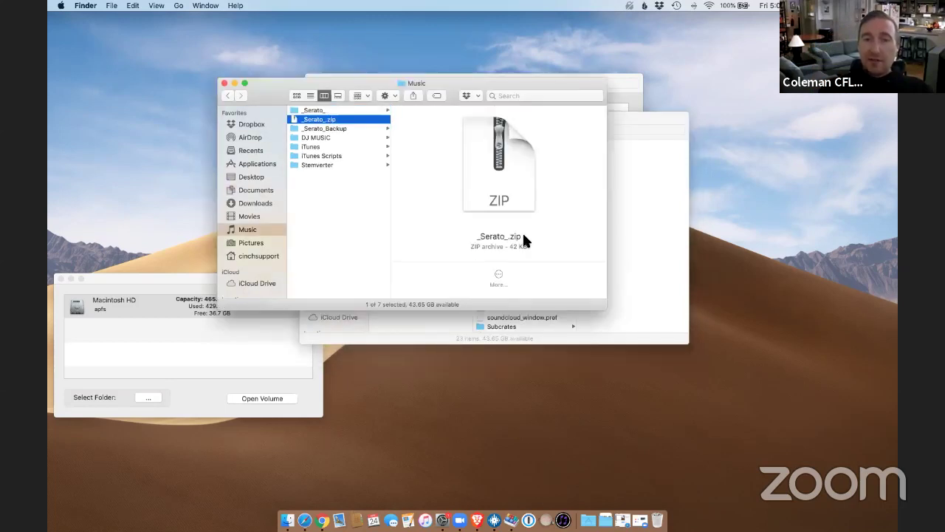
pyautogui.scroll(-2, 522, 234)
pyautogui.scroll(-1, 522, 234)
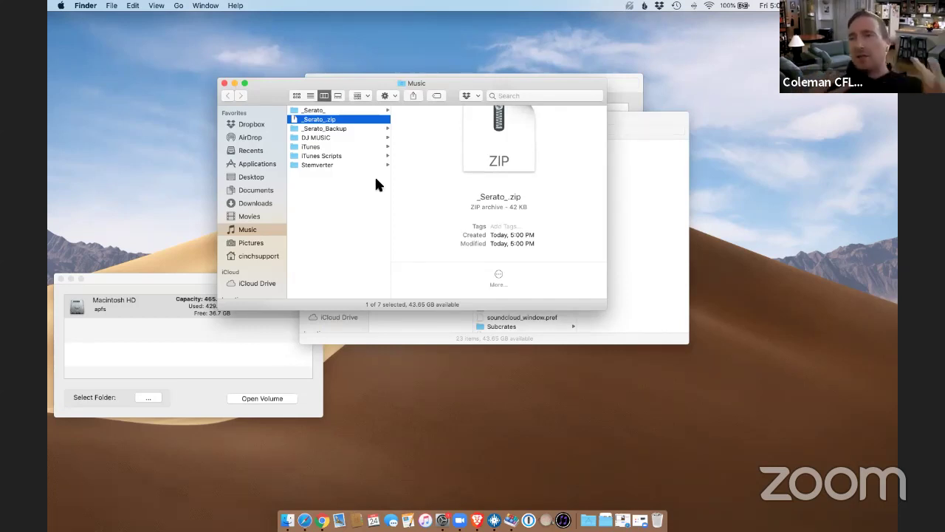
# Rename the _Serato_ folder in Music as _Serato_1 and launch Serato DJ Pro
pyautogui.click(330, 110)
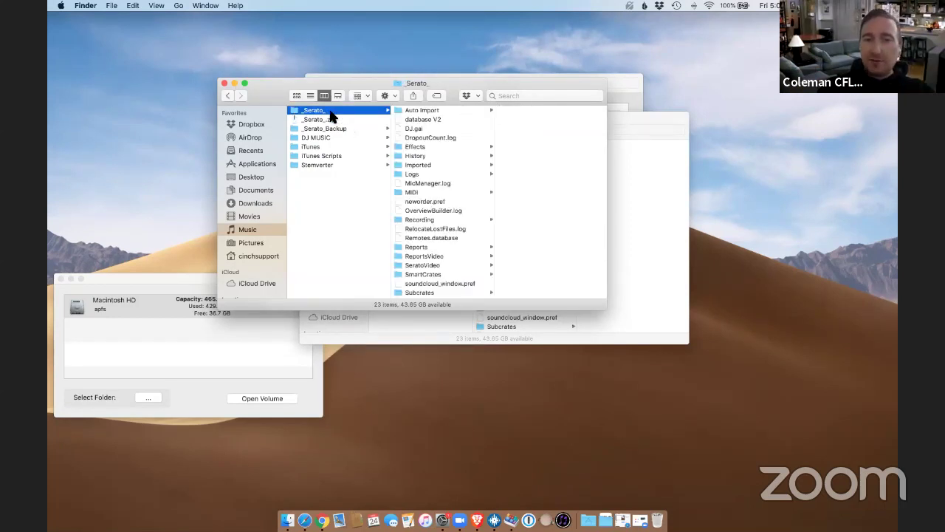
pyautogui.click(330, 111)
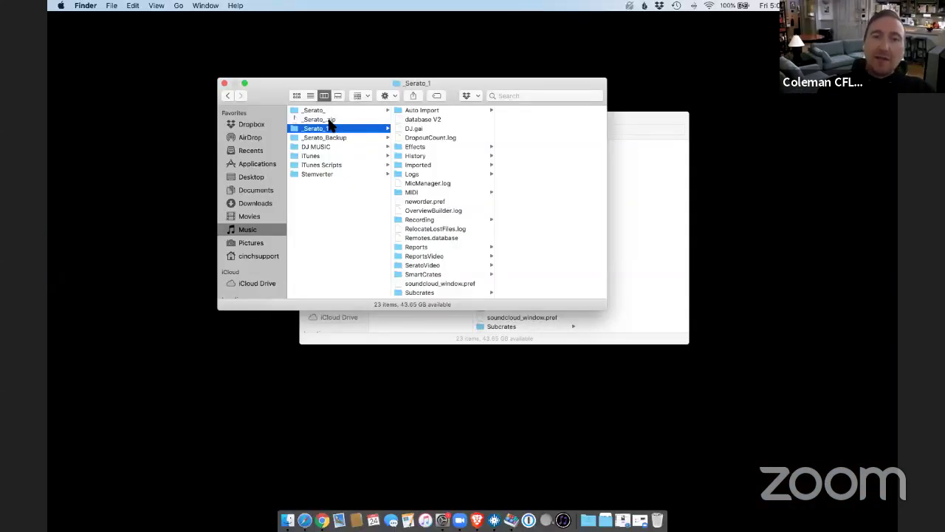
# Examine the contents of the newly created _Serato_ folder alongside _Serato_.zip and _Serato_1 in Music
pyautogui.click(327, 121)
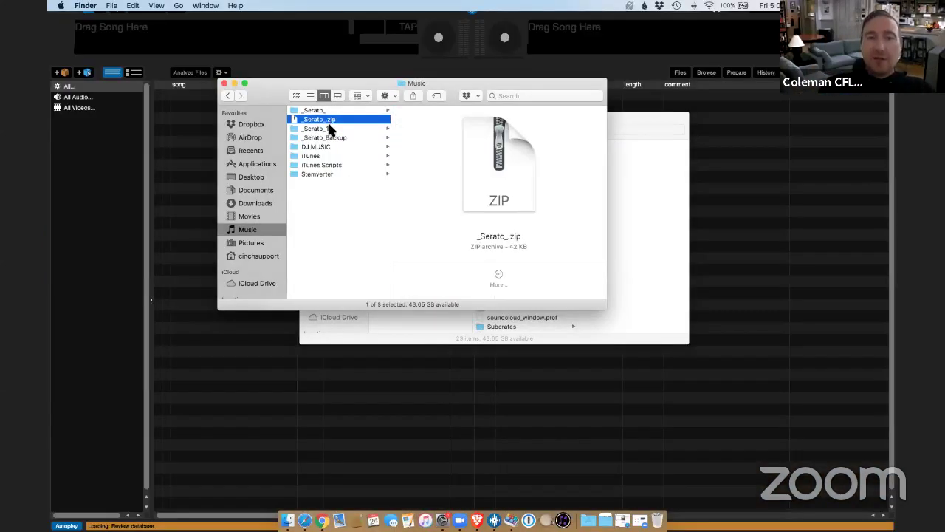
pyautogui.press('Down')
pyautogui.click(325, 111)
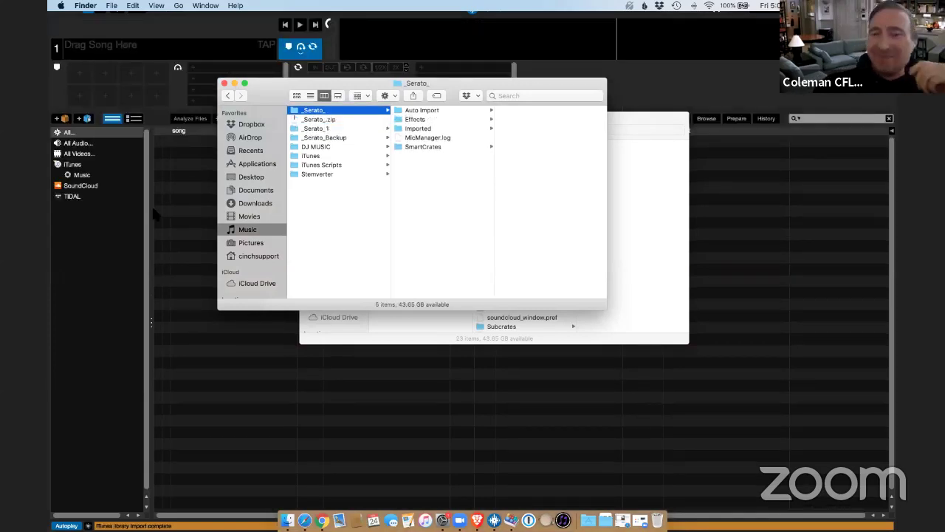
pyautogui.click(355, 128)
pyautogui.click(328, 112)
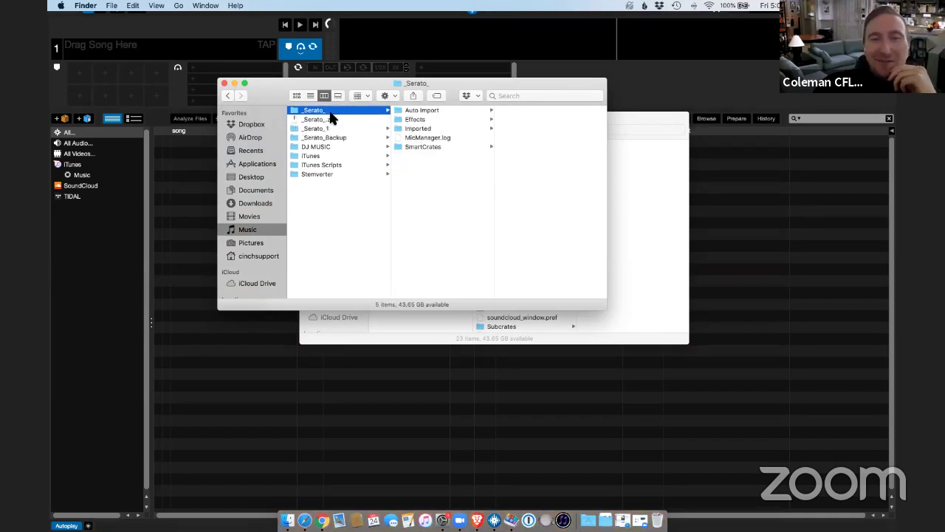
# Check the actions available for the new _Serato_ folder, select _Serato_.zip, and switch to Serato DJ Pro
pyautogui.click(323, 119)
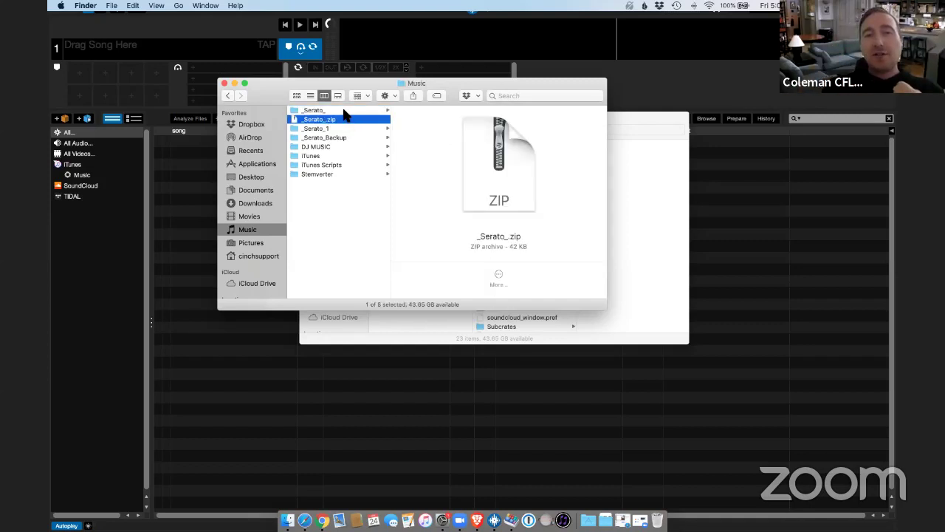
pyautogui.press('Up')
pyautogui.hotkey('shift', 'F10')
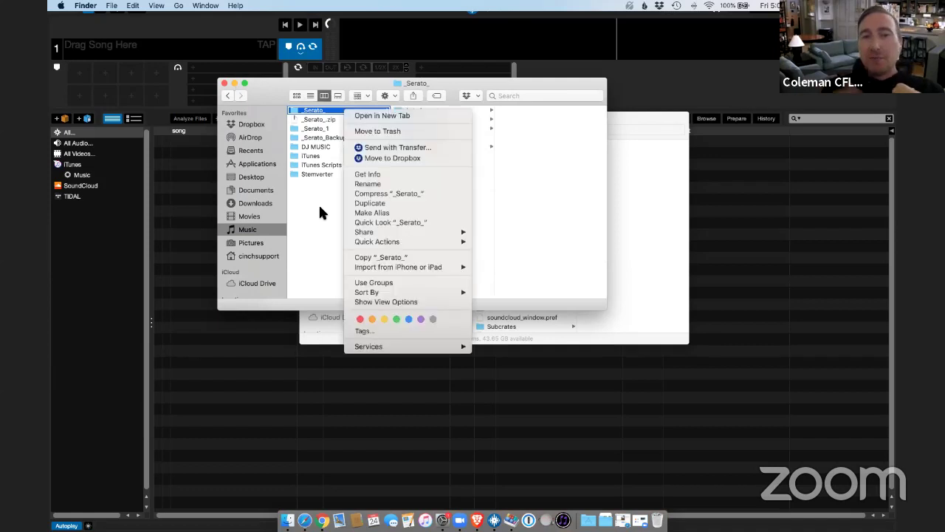
pyautogui.press('Escape')
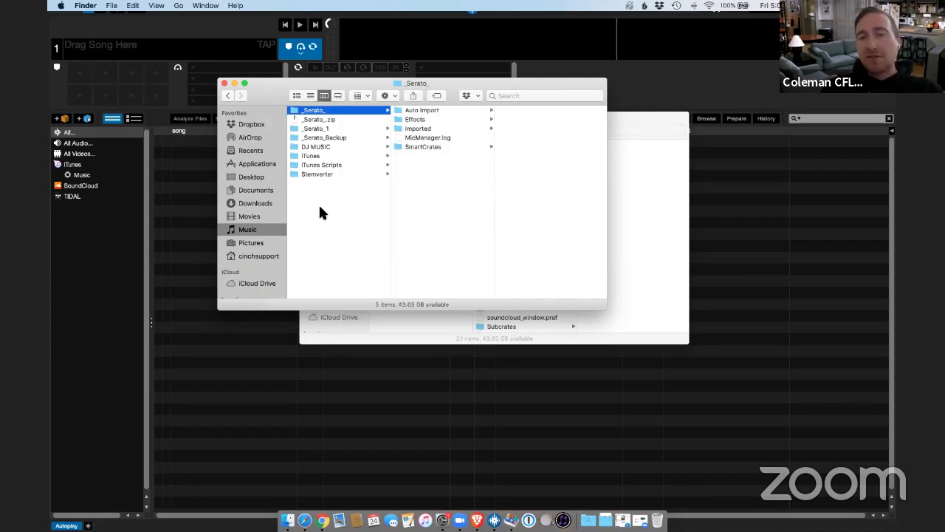
pyautogui.press('Down')
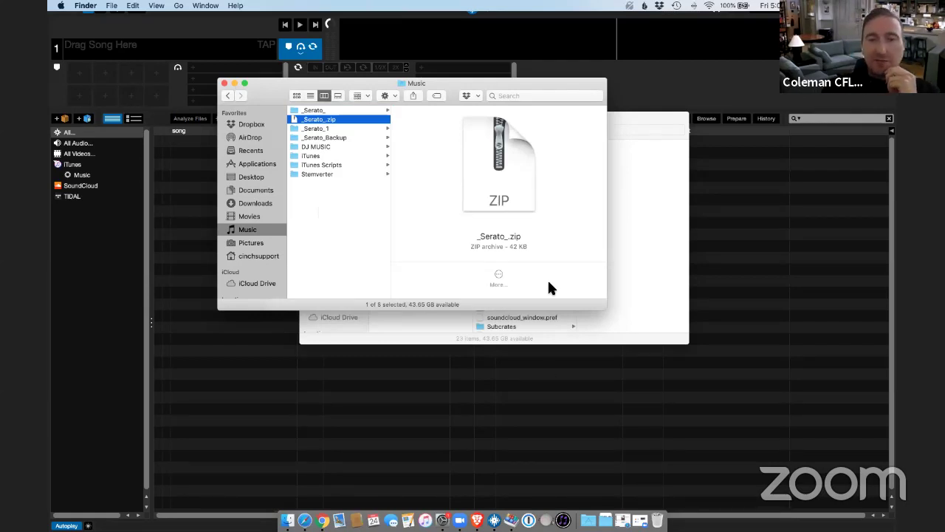
pyautogui.press('super+Tab')
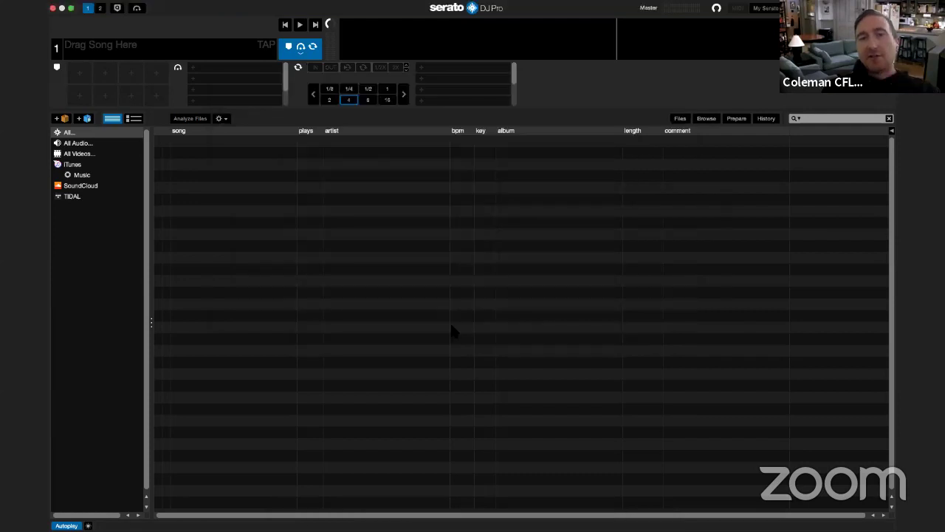
# Show the file browser in Serato DJ Pro and add the CFLO 1019 folder from Finder's Downloads folder as a crate
pyautogui.hotkey('alt', 'f')
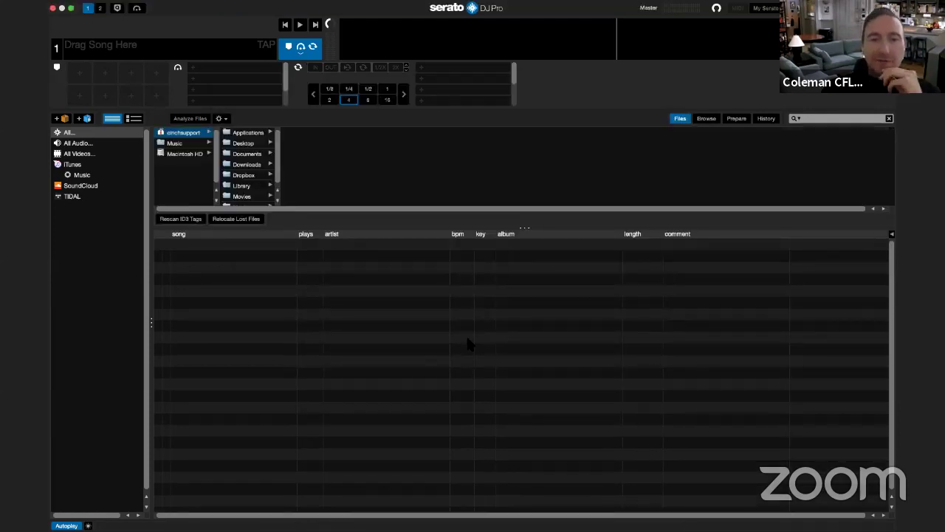
pyautogui.press('super+Tab')
pyautogui.press('super+alt+l')
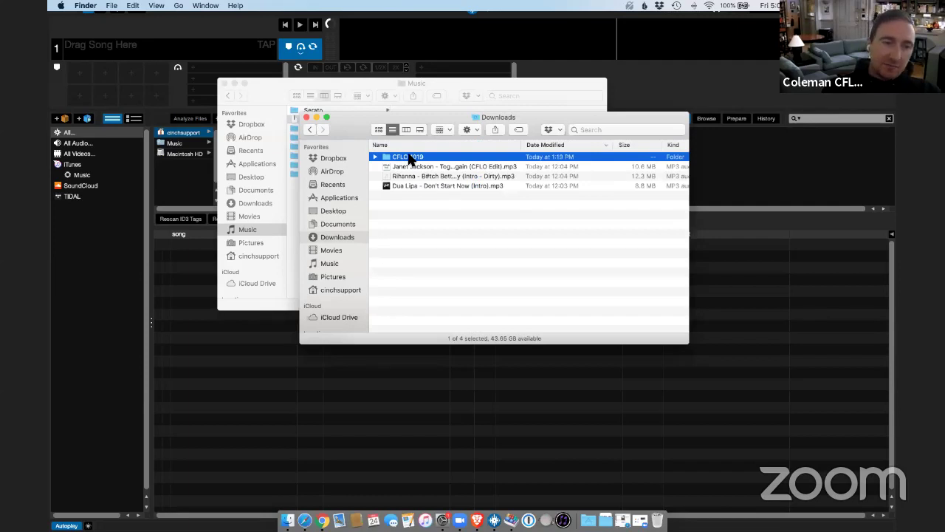
pyautogui.moveTo(410, 159); pyautogui.dragTo(266, 357)
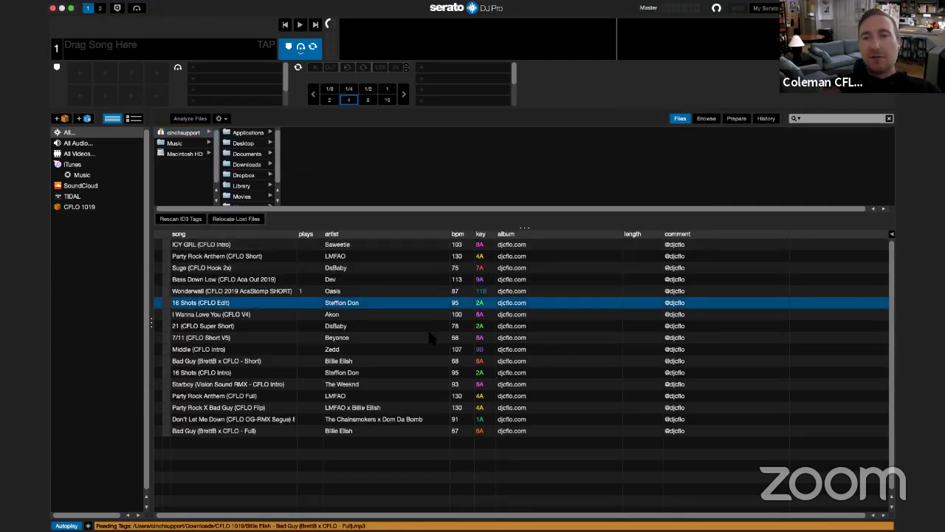
# Load 16 Shots (CFLO Edit) and then 7/11 (CFLO Short V5) onto deck 1
pyautogui.hotkey('shift', 'Left')
pyautogui.press('Down')
pyautogui.press('Down')
pyautogui.press('Down')
pyautogui.hotkey('shift', 'Left')
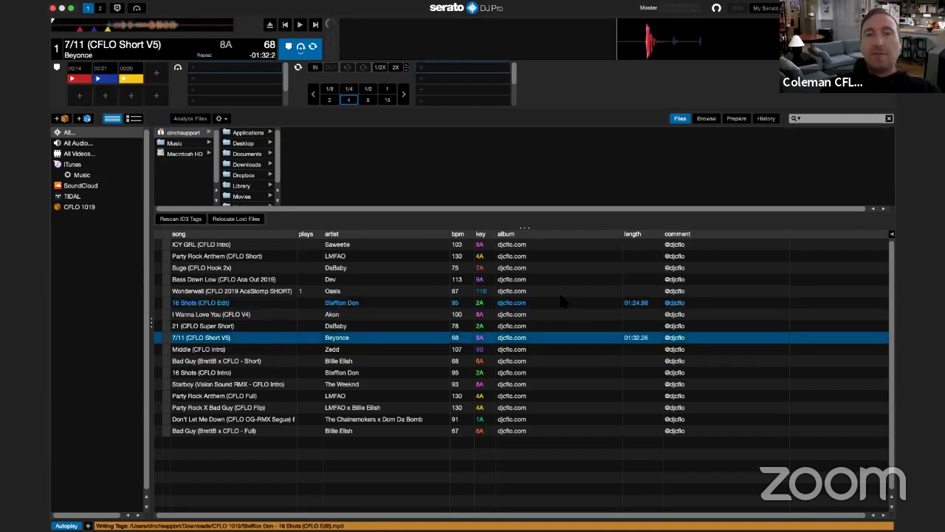
# Switch to Finder and move the CFLO 1019 folder from Downloads into the DJ MUSIC folder in Music
pyautogui.press('super+Tab')
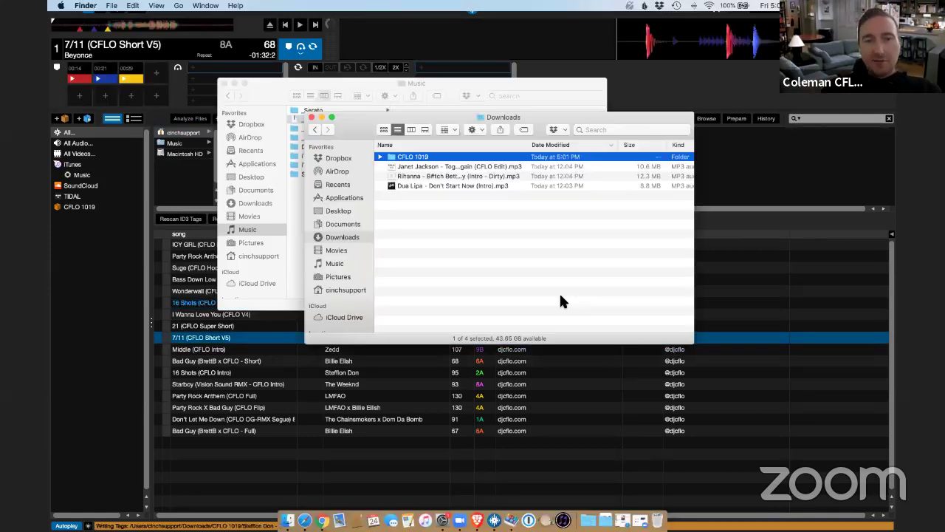
pyautogui.moveTo(443, 116); pyautogui.dragTo(573, 202)
pyautogui.click(322, 160)
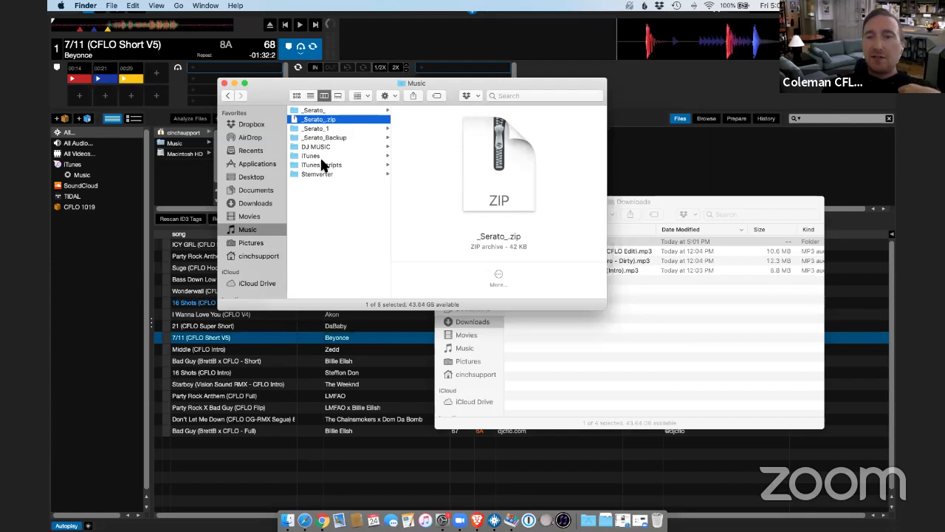
pyautogui.press('Down')
pyautogui.press('Down')
pyautogui.press('Down')
pyautogui.press('super+grave')
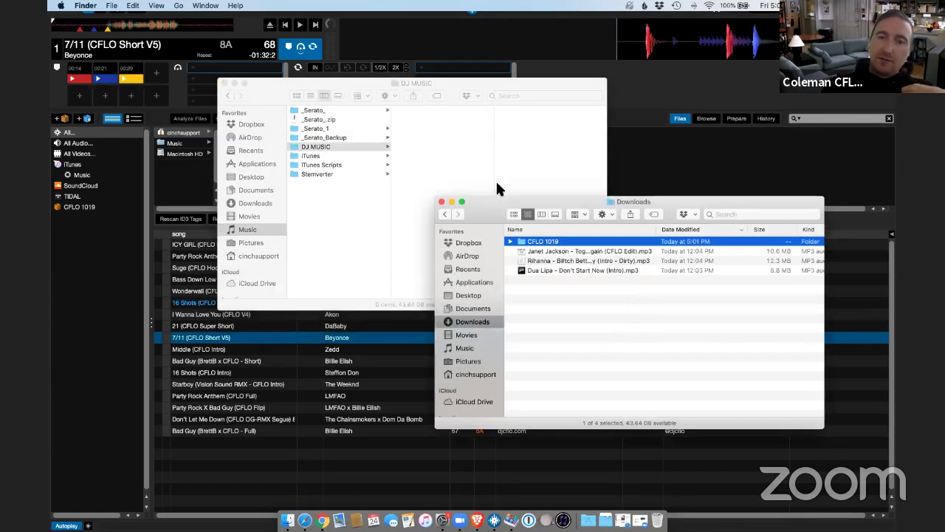
pyautogui.press('Return')
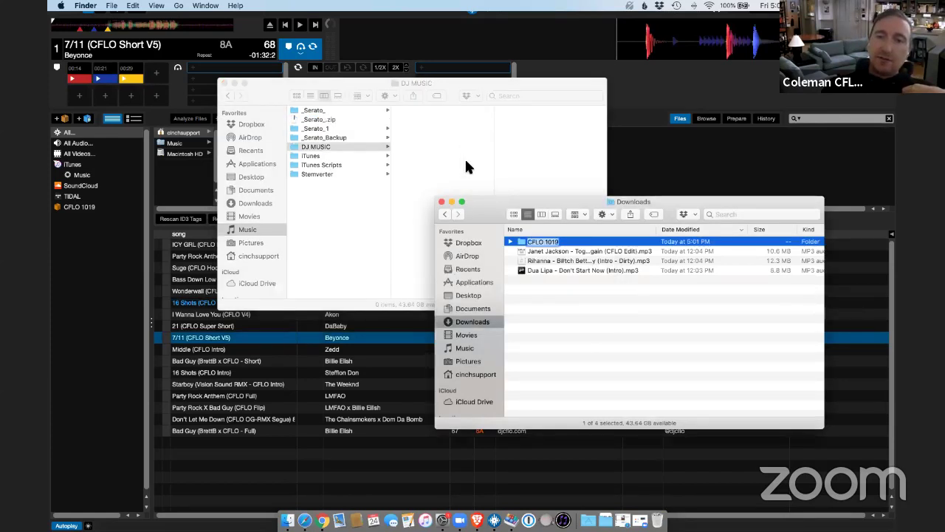
pyautogui.press('Return')
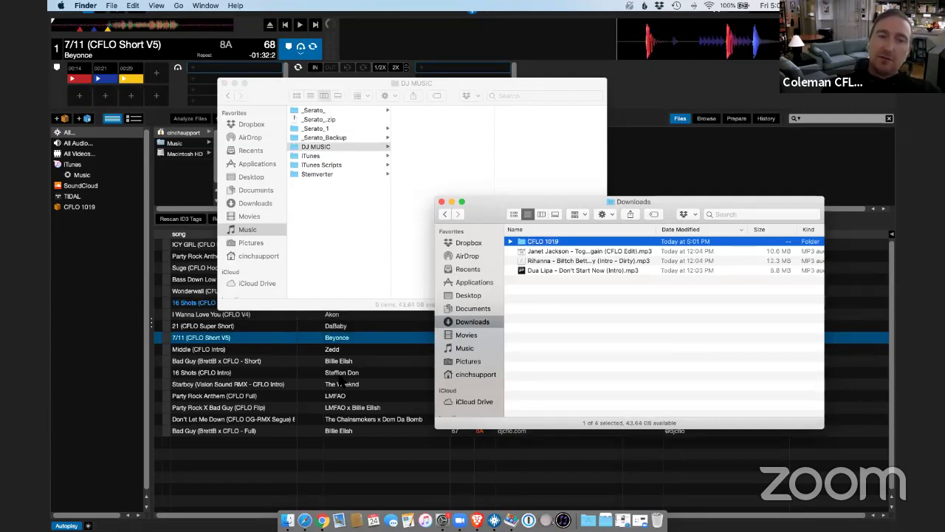
# Switch back to Serato DJ Pro and relocate the lost files using the DJ MUSIC folder in Music
pyautogui.press('super+Tab')
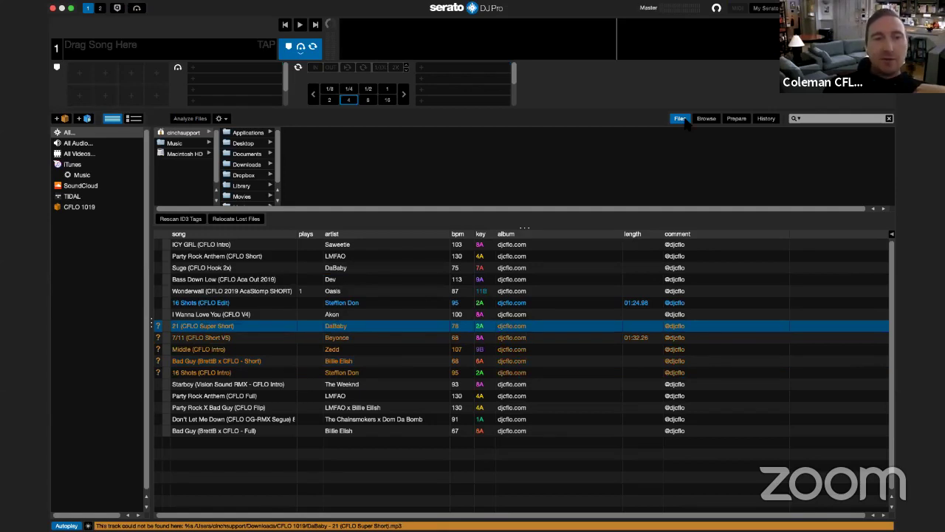
pyautogui.click(250, 175)
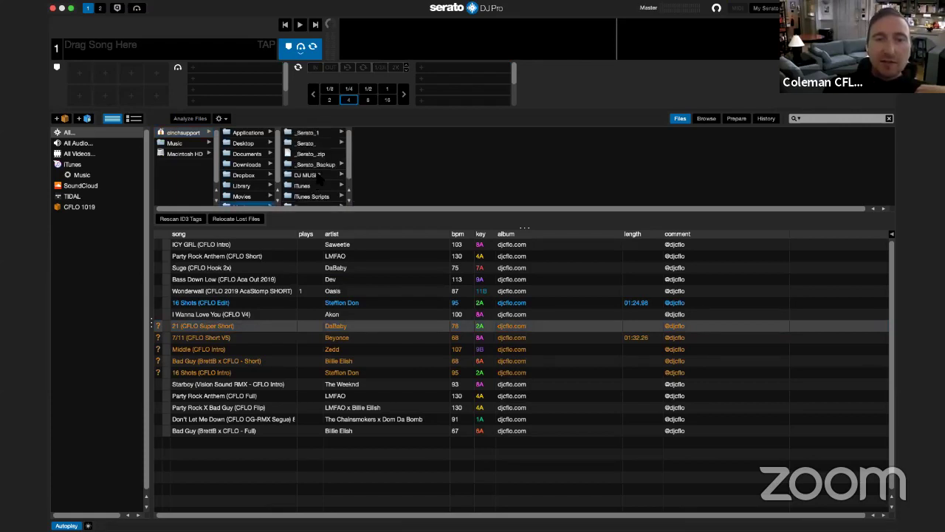
pyautogui.click(317, 176)
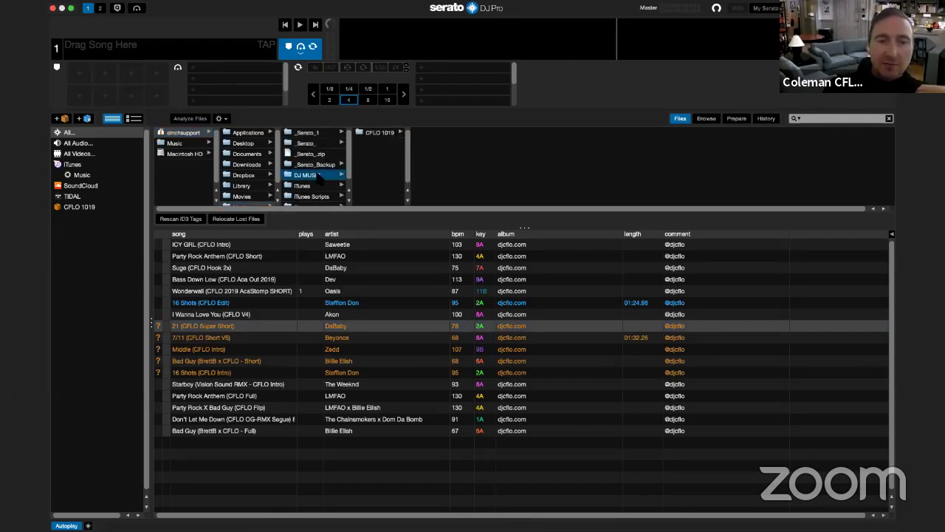
pyautogui.click(246, 224)
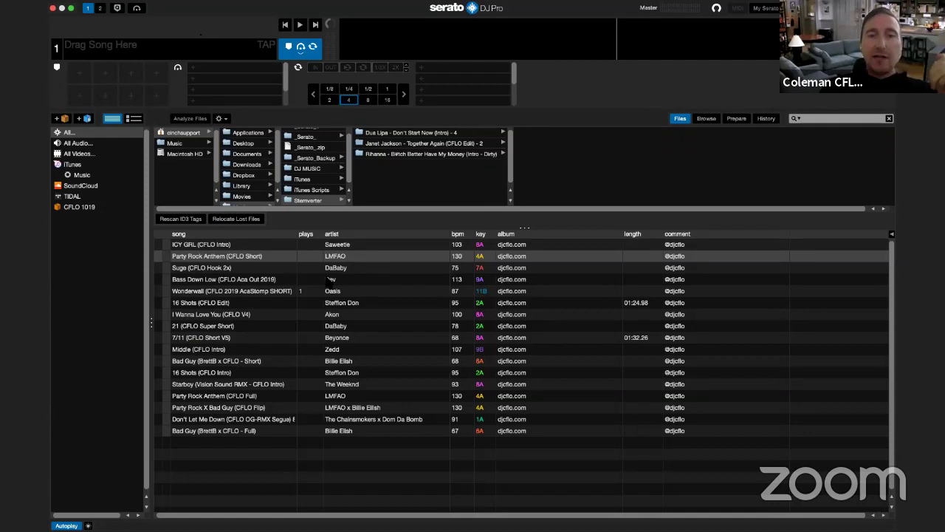
# Exit full screen, minimize Serato DJ Pro, and switch to the slide presentation in Google Chrome
pyautogui.press('ctrl+super+f')
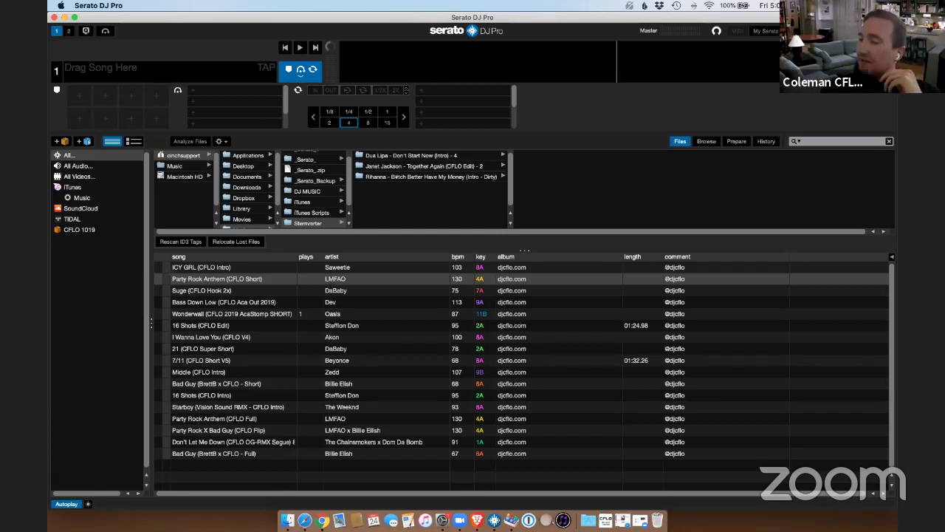
pyautogui.press('super+m')
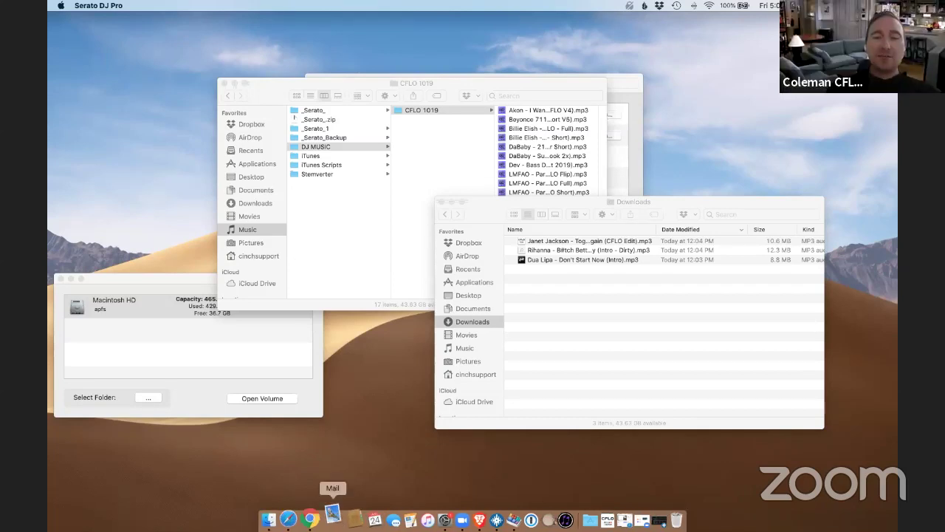
pyautogui.click(316, 521)
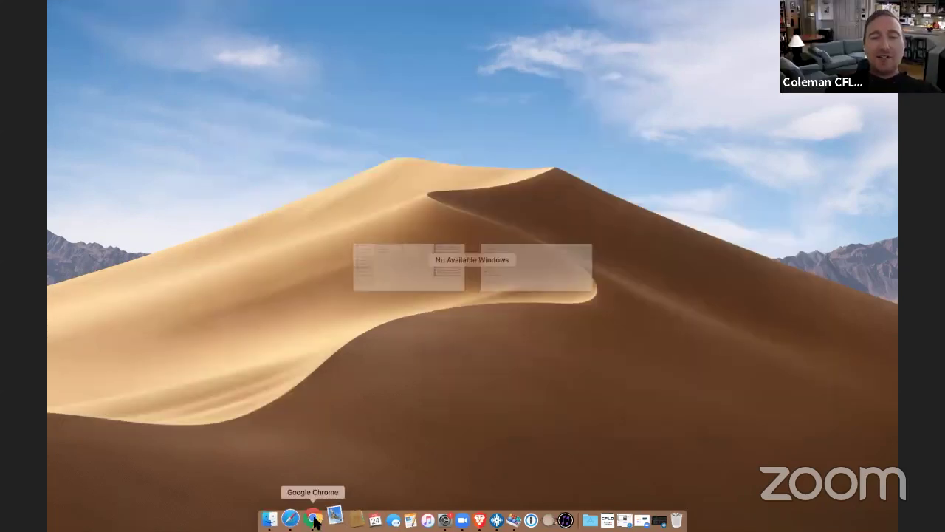
pyautogui.press('Tab')
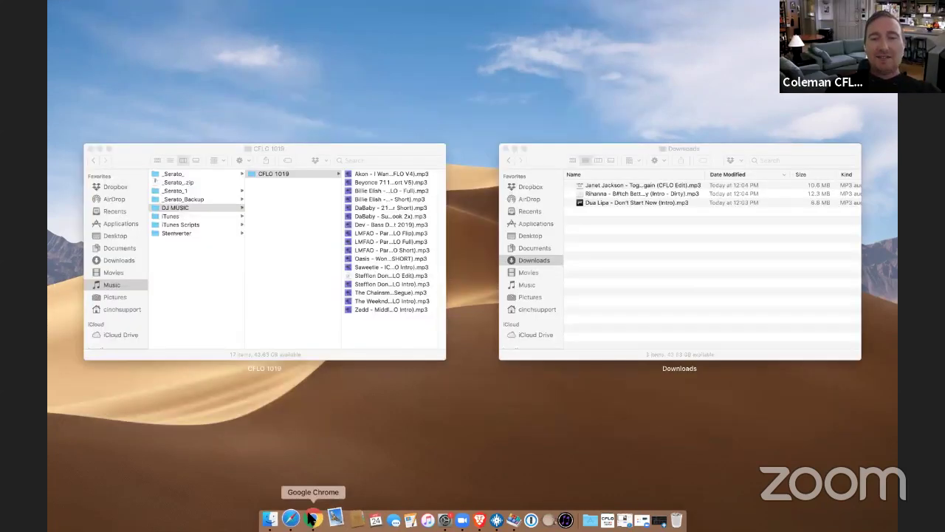
pyautogui.click(313, 519)
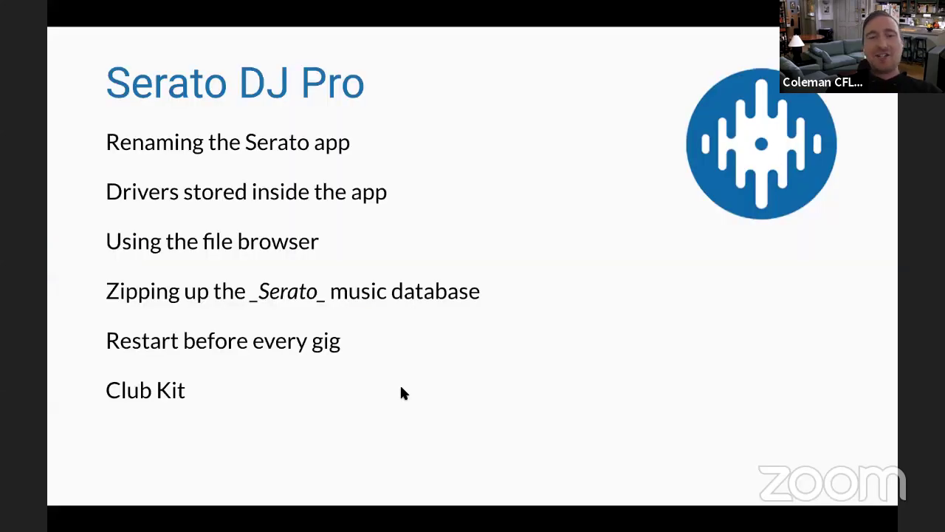
pyautogui.press('super+Tab')
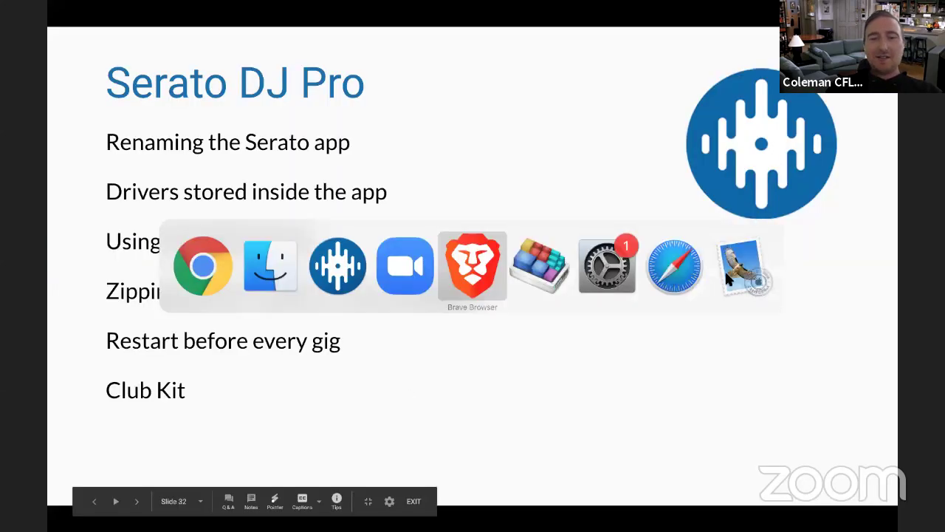
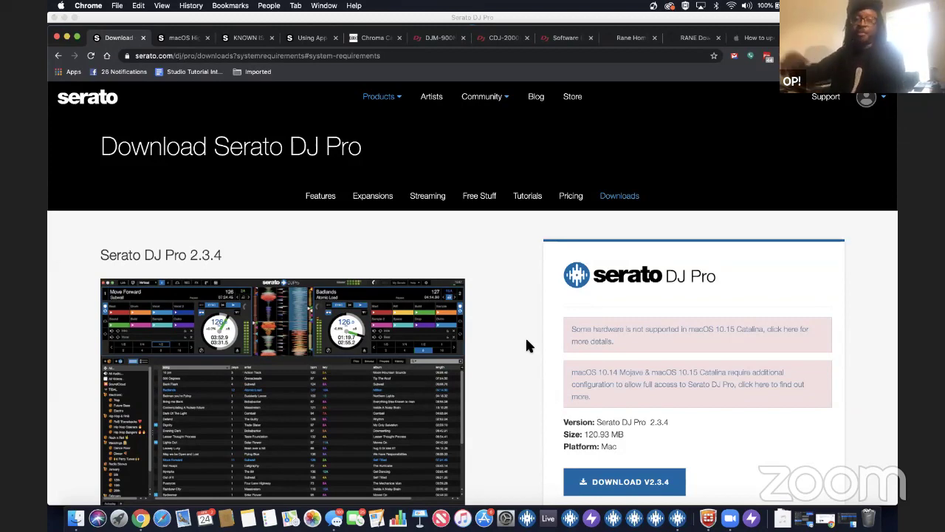
# Review the macOS compatibility notices and supported operating systems on the Serato DJ Pro download page
pyautogui.scroll(-3, 506, 299)
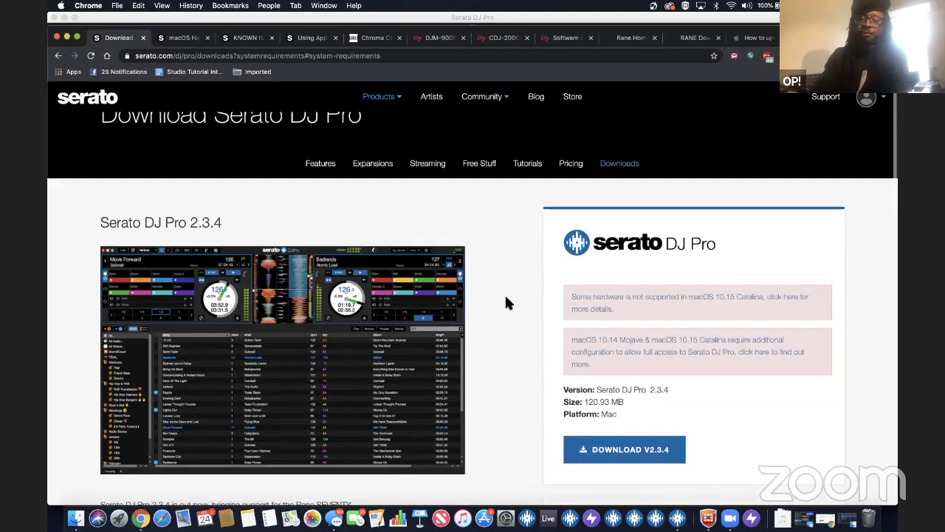
pyautogui.scroll(-5, 481, 285)
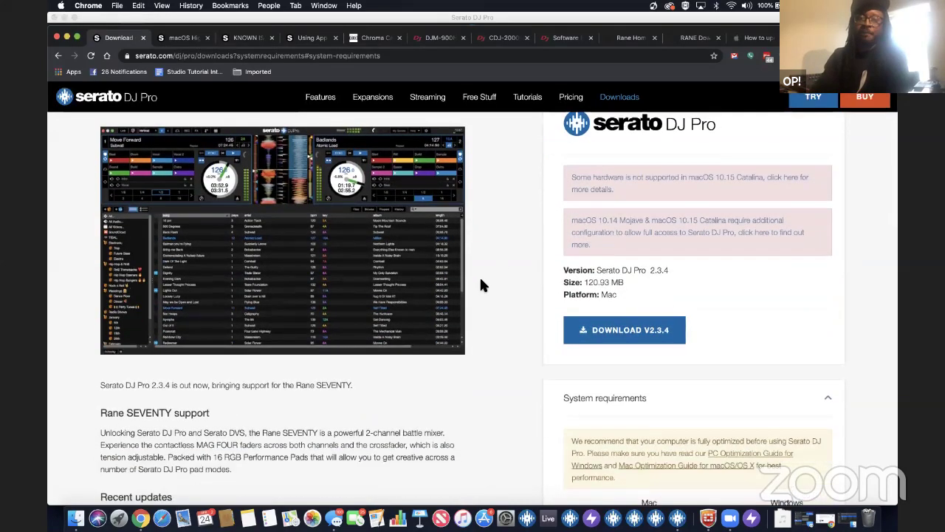
pyautogui.scroll(1, 480, 285)
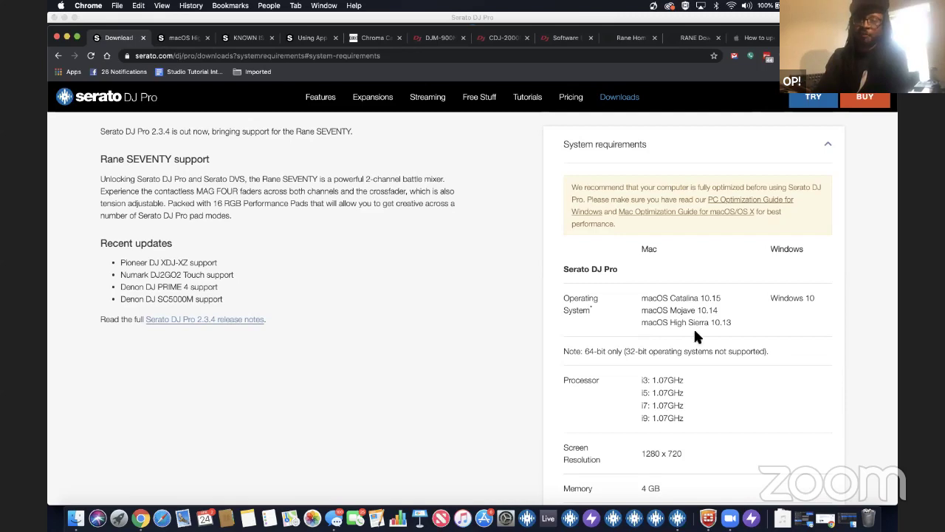
pyautogui.scroll(5, 628, 317)
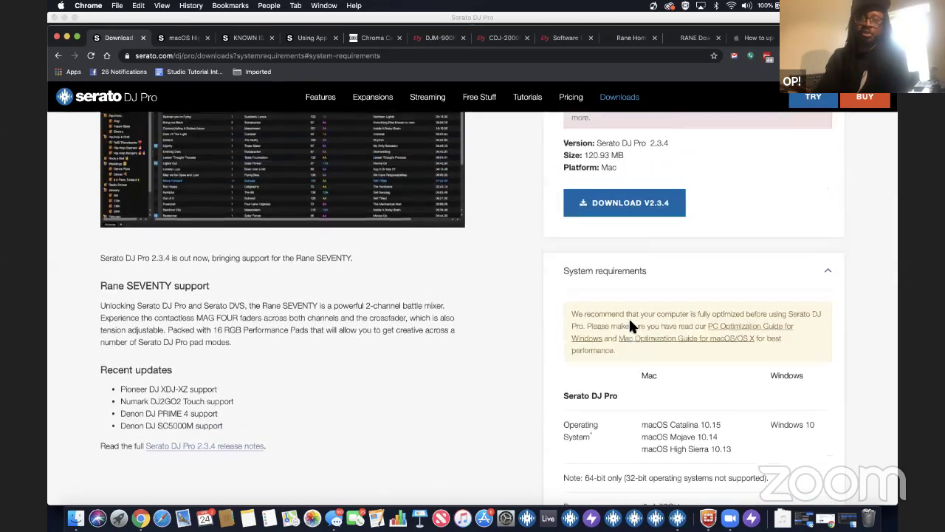
pyautogui.scroll(1, 345, 216)
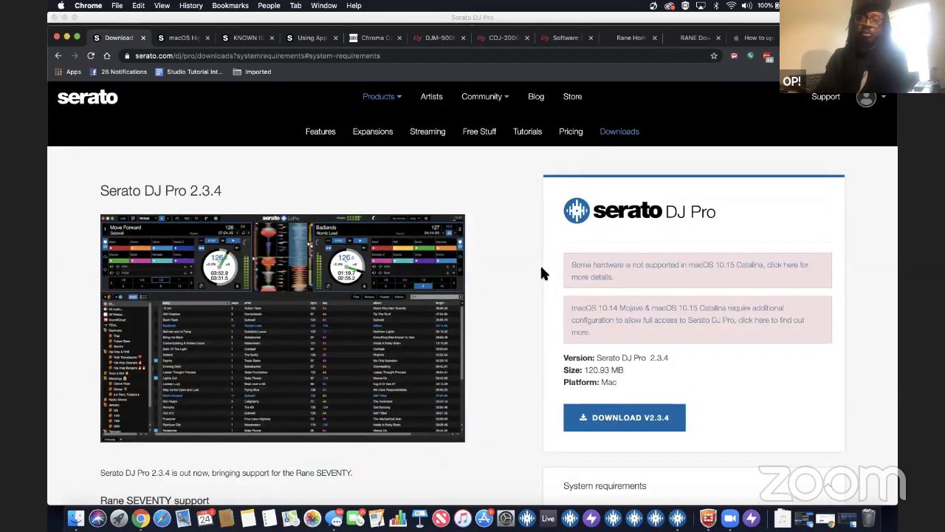
pyautogui.scroll(-6, 527, 330)
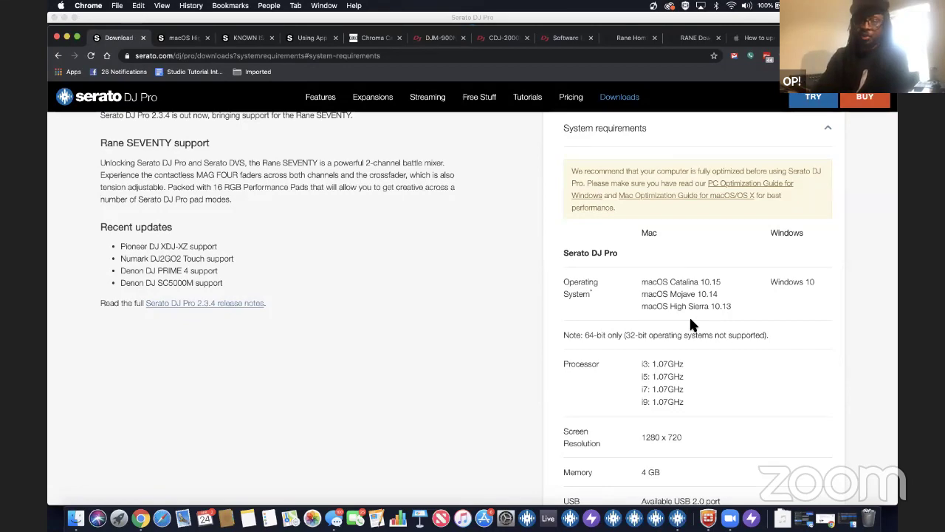
pyautogui.scroll(3, 659, 289)
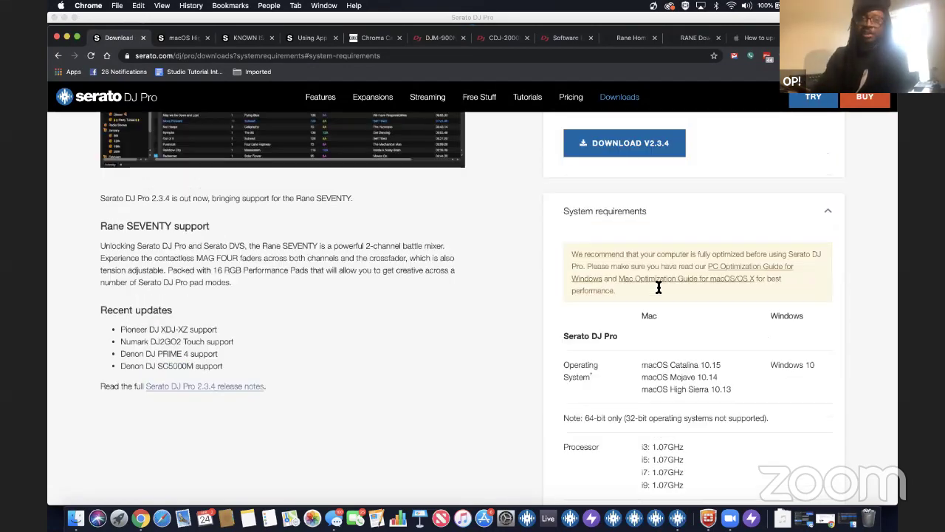
pyautogui.scroll(5, 659, 289)
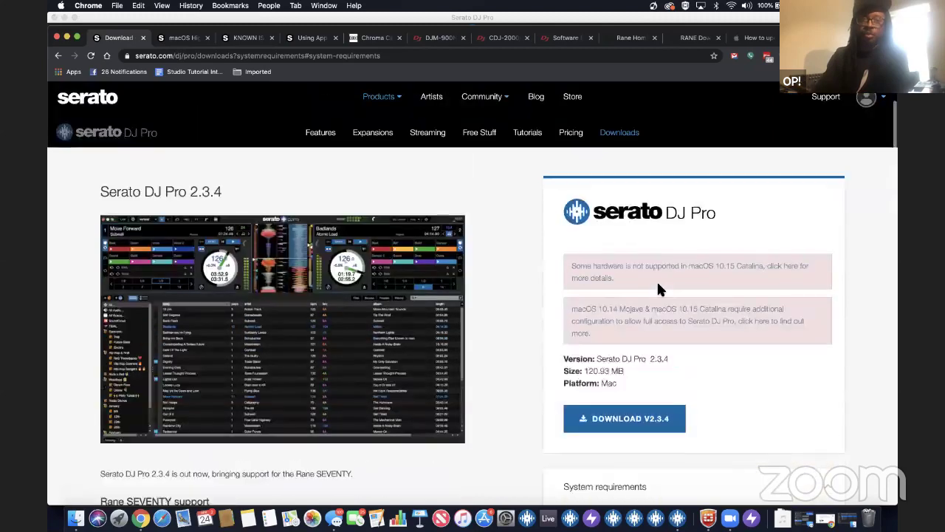
# Read the processor, memory, USB, disk space and video memory entries in the Serato DJ Pro system requirements
pyautogui.scroll(-7, 662, 293)
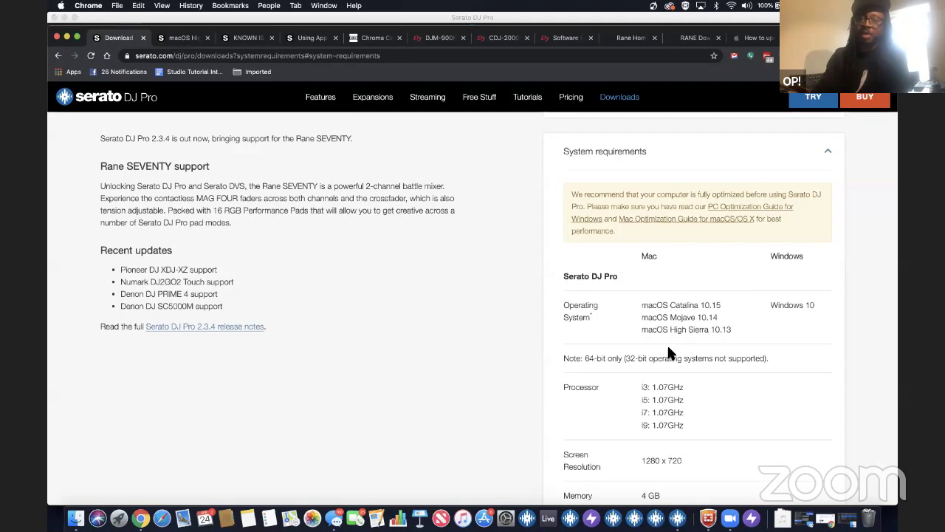
pyautogui.scroll(-3, 667, 343)
pyautogui.scroll(-1, 668, 351)
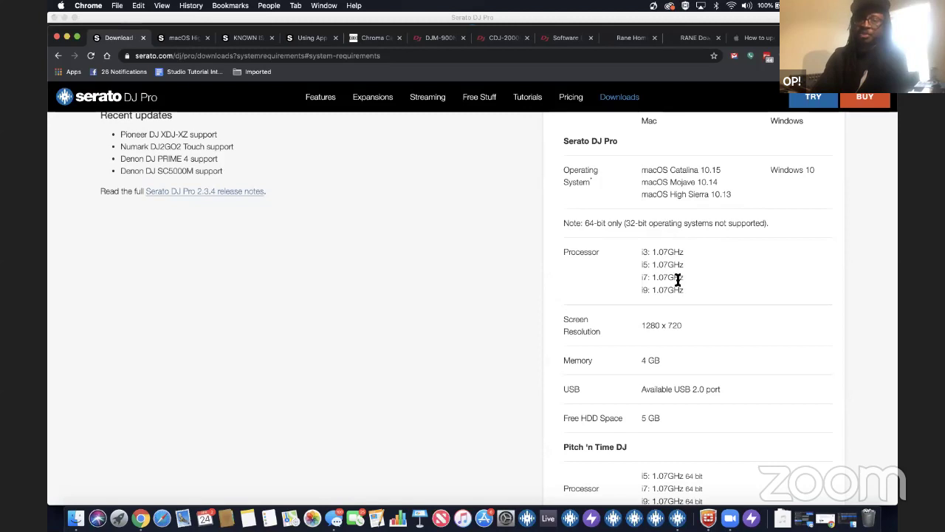
pyautogui.scroll(-5, 675, 273)
pyautogui.scroll(-3, 677, 280)
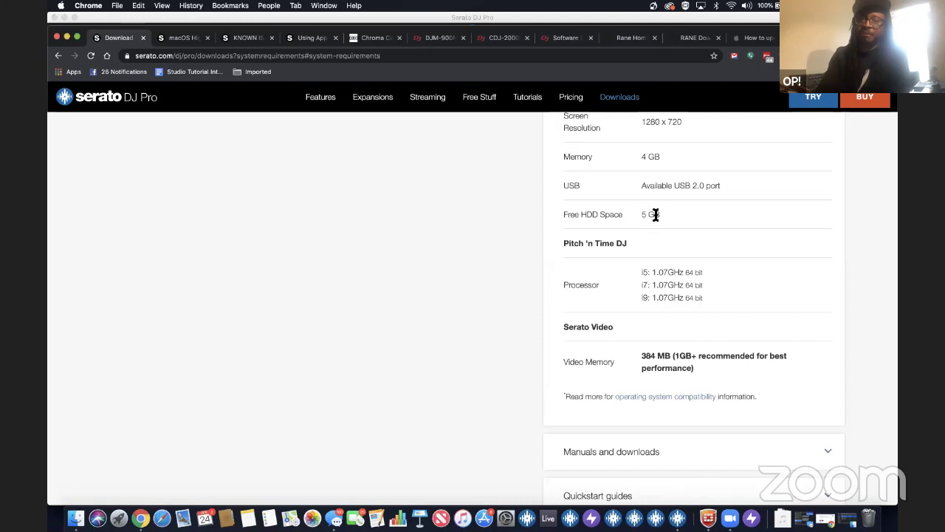
# Expand the Download archive section near the end of the page to reveal its Serato DJ archive link
pyautogui.scroll(-3, 668, 241)
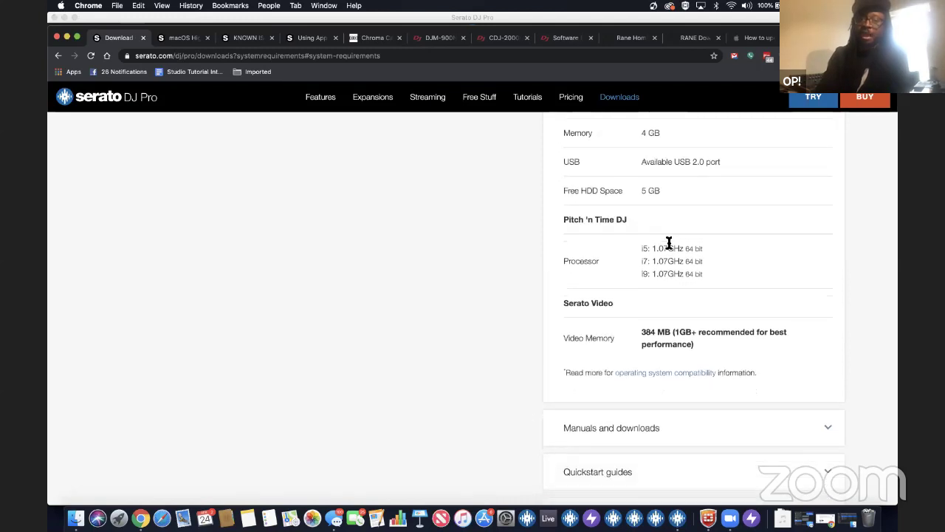
pyautogui.scroll(-3, 669, 244)
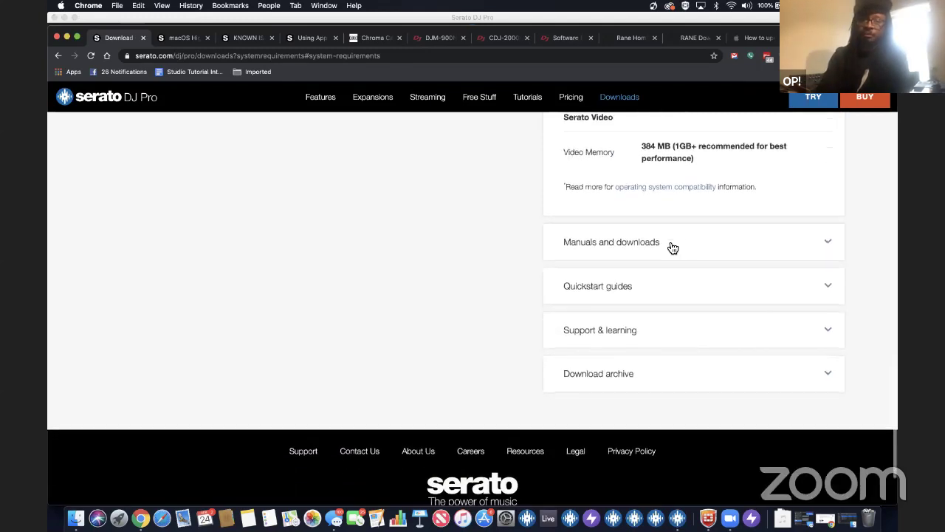
pyautogui.click(604, 378)
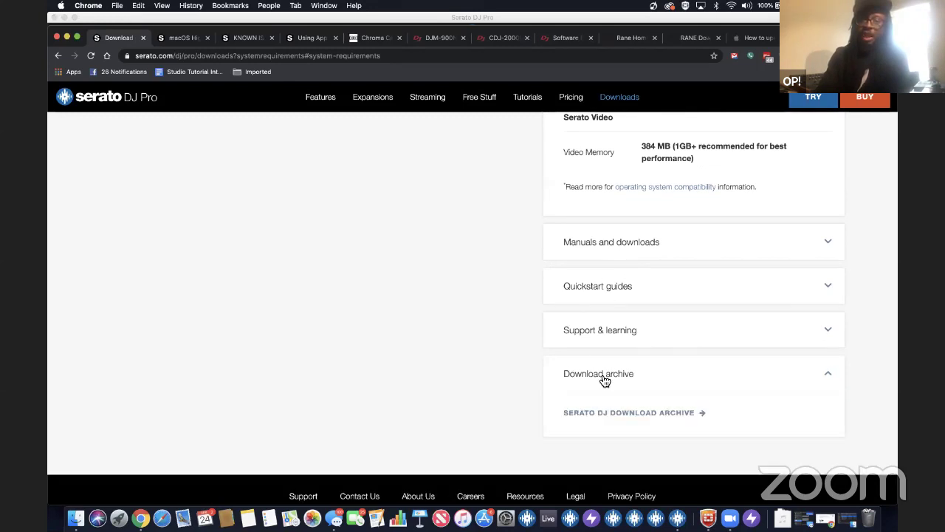
pyautogui.scroll(-3, 599, 373)
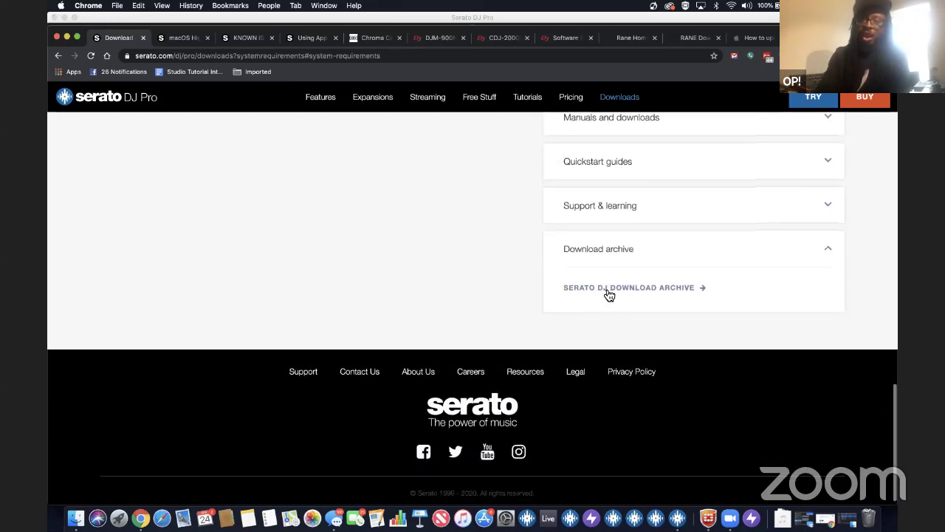
# Open the Serato DJ download archive and browse the older Serato DJ Pro and Serato DJ versions offered for download
pyautogui.click(608, 293)
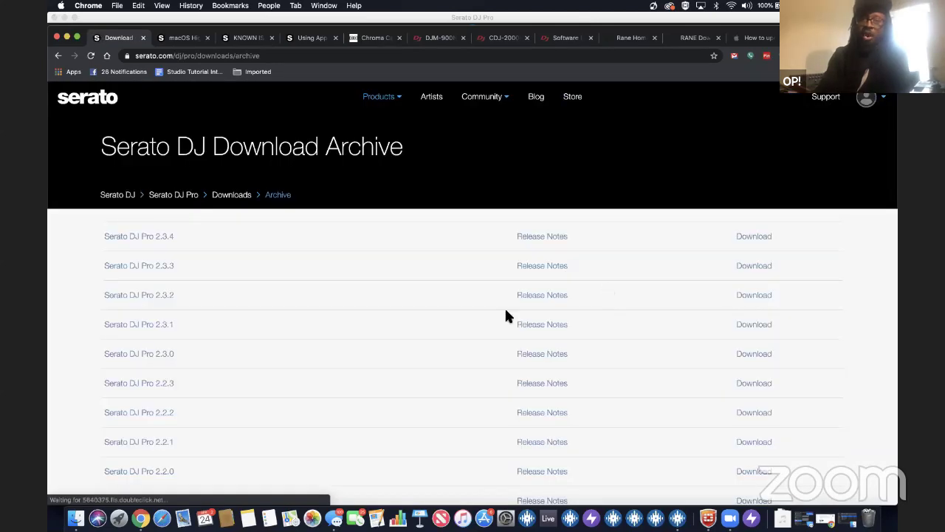
pyautogui.scroll(-5, 506, 316)
pyautogui.scroll(-12, 507, 314)
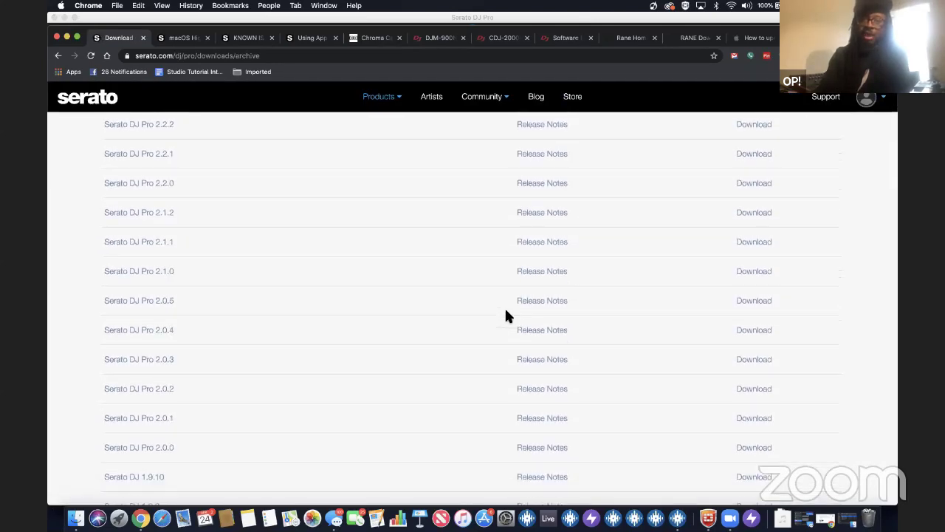
pyautogui.scroll(-9, 506, 316)
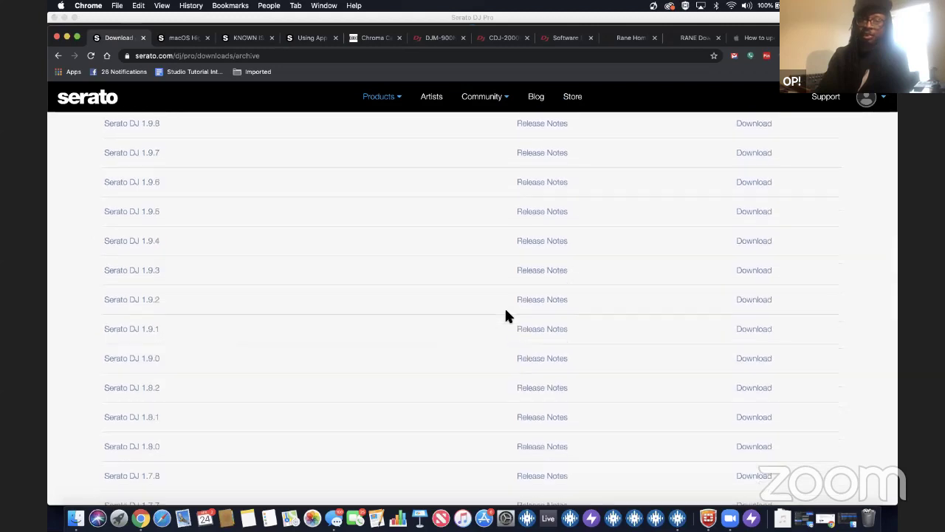
pyautogui.scroll(15, 506, 316)
pyautogui.scroll(2, 506, 316)
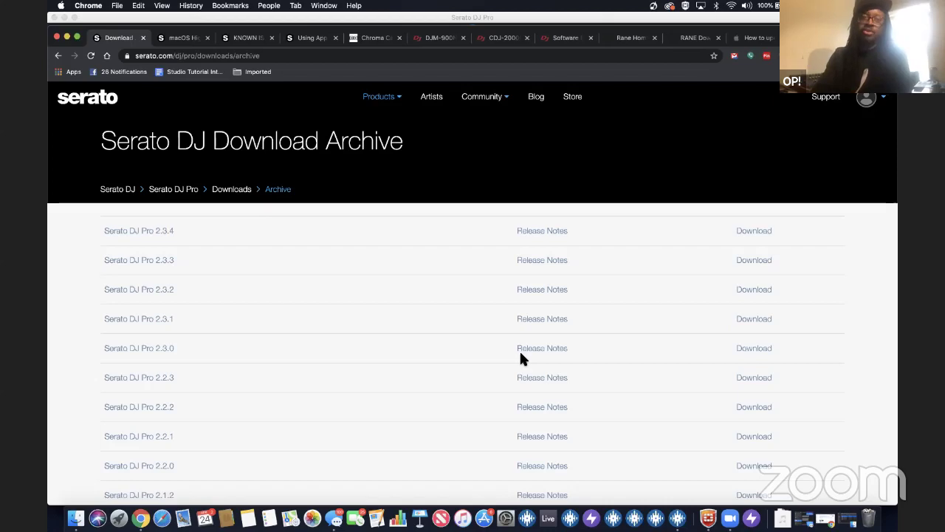
# Return to the Serato DJ Pro download page, and check the macOS compatibility list for the Pioneer DDJ-1000SRT
pyautogui.click(59, 55)
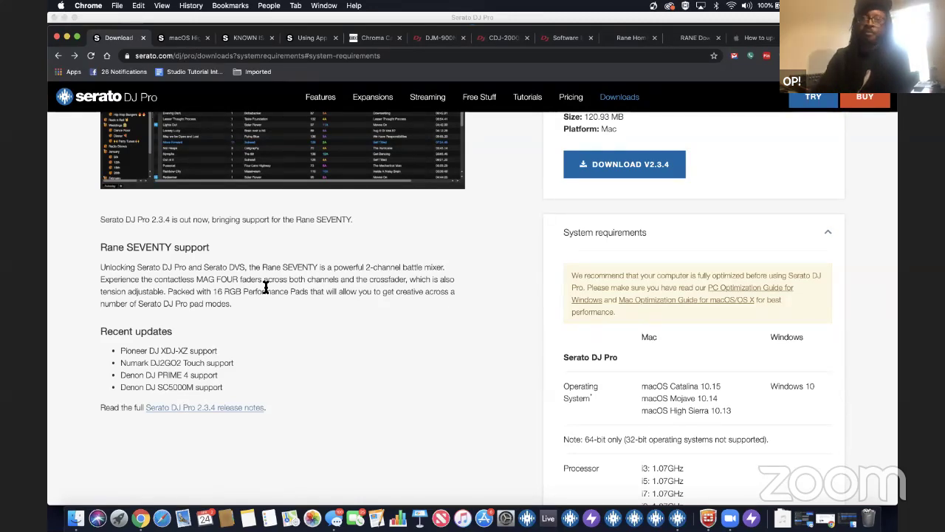
pyautogui.click(562, 39)
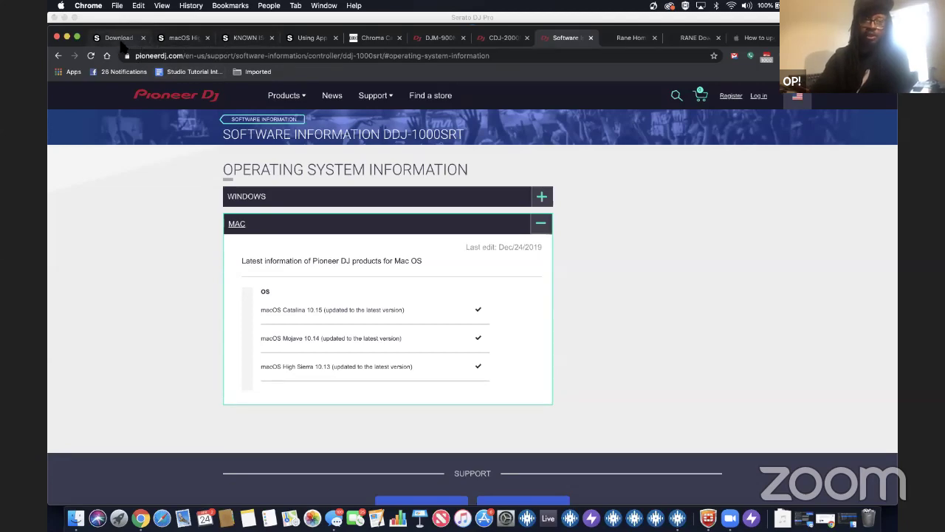
# Read the Serato support article on the High Sierra, Mojave and Catalina driver install process, including its Security & Privacy steps
pyautogui.click(178, 41)
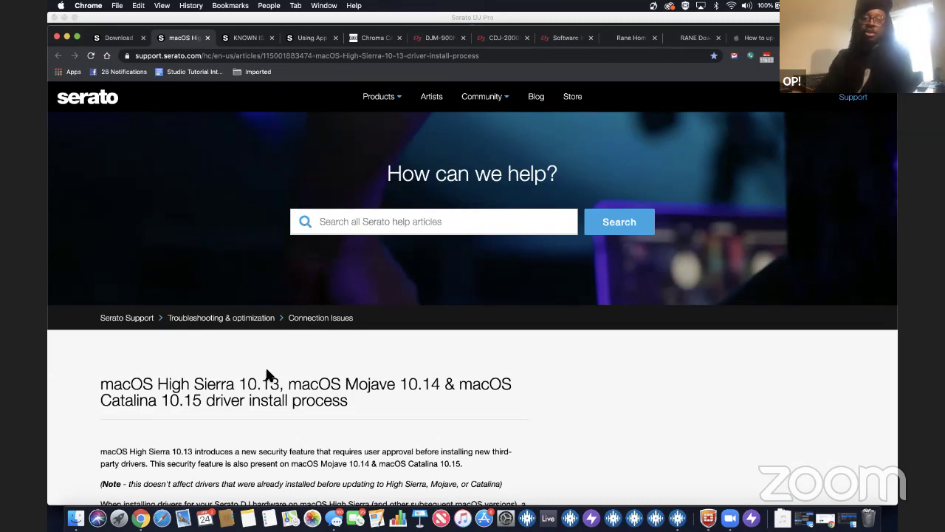
pyautogui.scroll(-1, 268, 375)
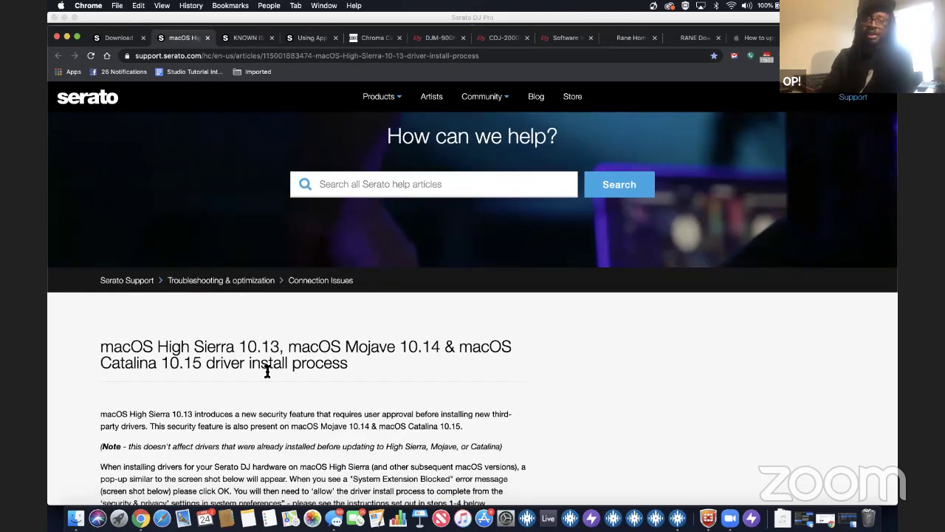
pyautogui.scroll(-10, 266, 372)
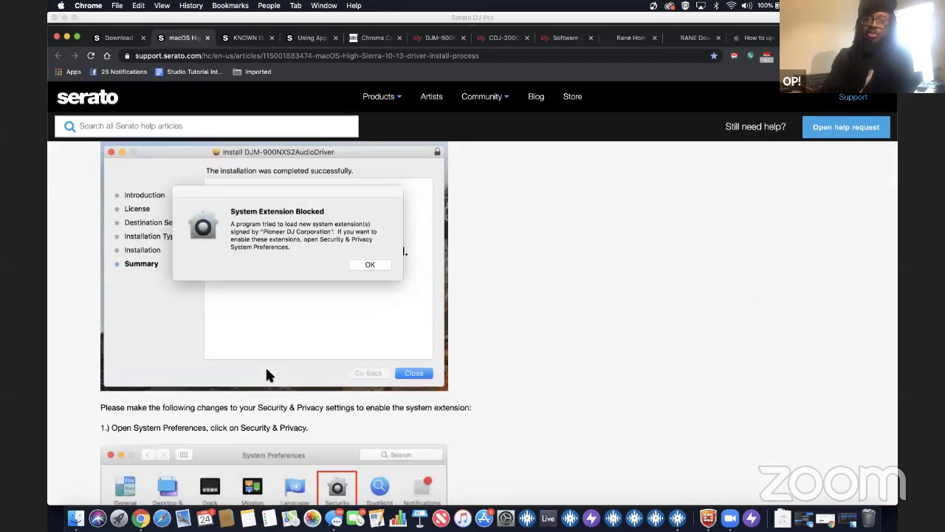
pyautogui.scroll(-4, 333, 343)
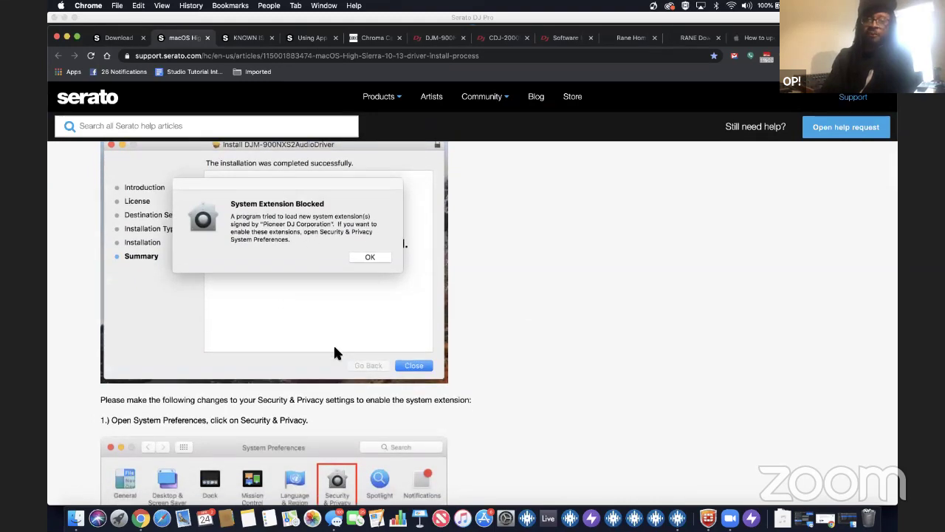
pyautogui.scroll(-2, 335, 353)
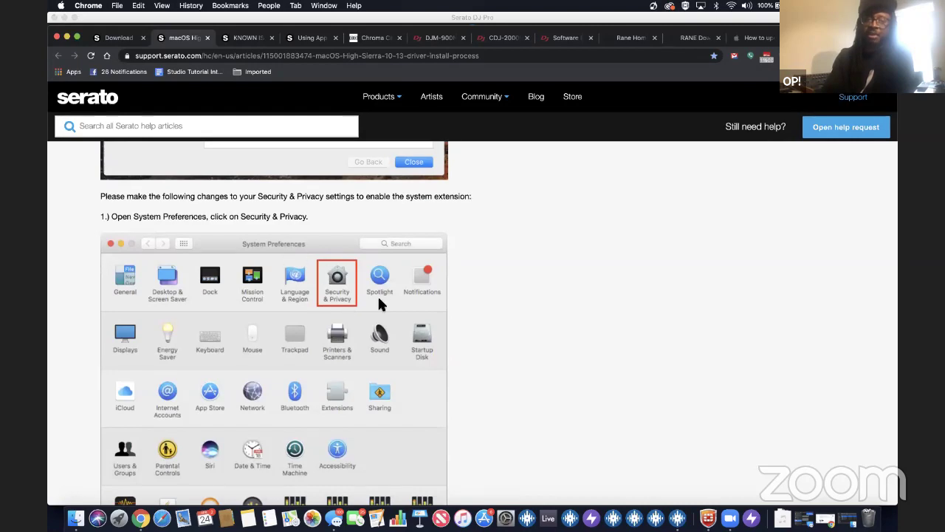
pyautogui.scroll(-15, 378, 294)
pyautogui.scroll(-1, 378, 300)
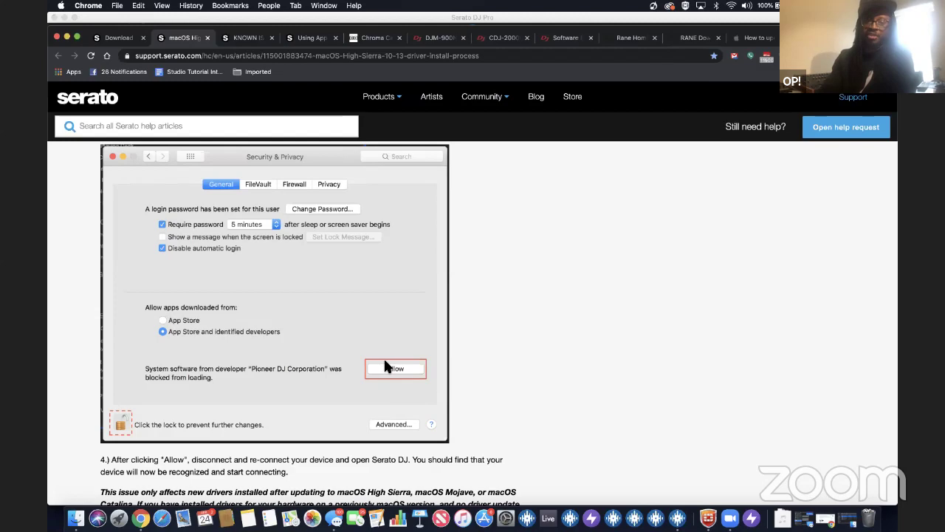
pyautogui.scroll(-10, 387, 362)
pyautogui.scroll(-3, 384, 364)
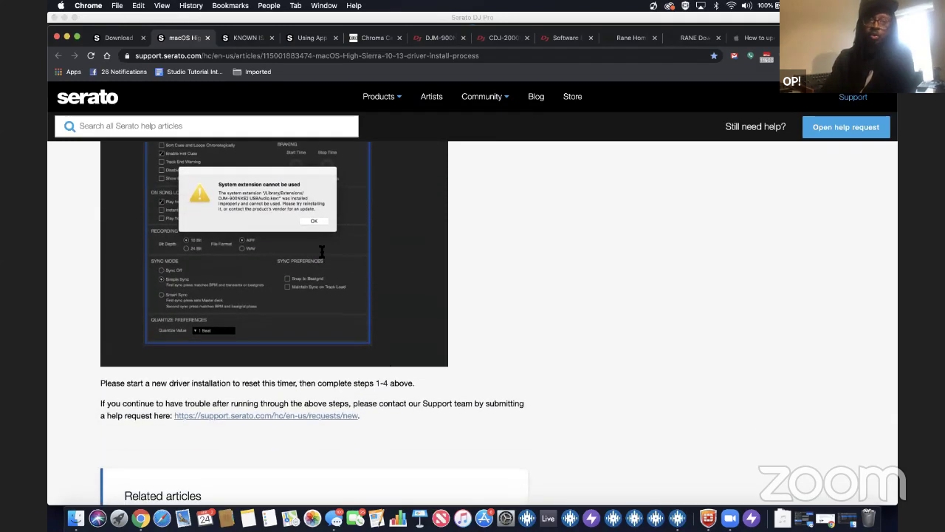
# Read the Serato known-issue article on allowing microphone access for Serato DJ Pro in macOS Mojave and Catalina
pyautogui.click(230, 39)
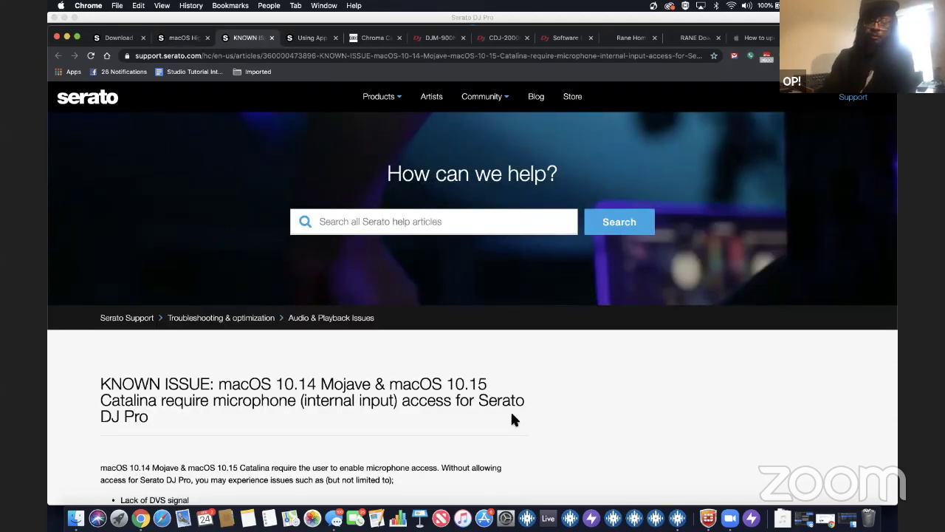
pyautogui.scroll(-1, 515, 419)
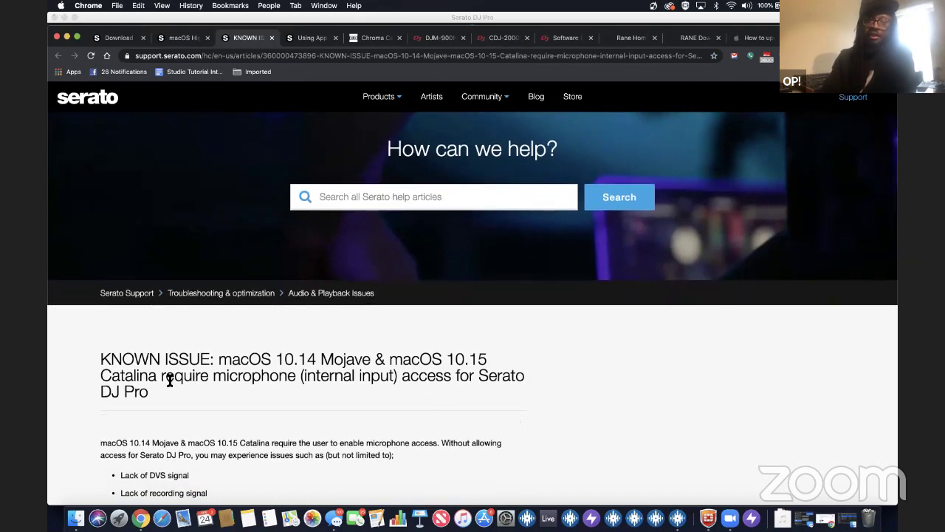
pyautogui.scroll(-5, 401, 394)
pyautogui.scroll(-3, 401, 394)
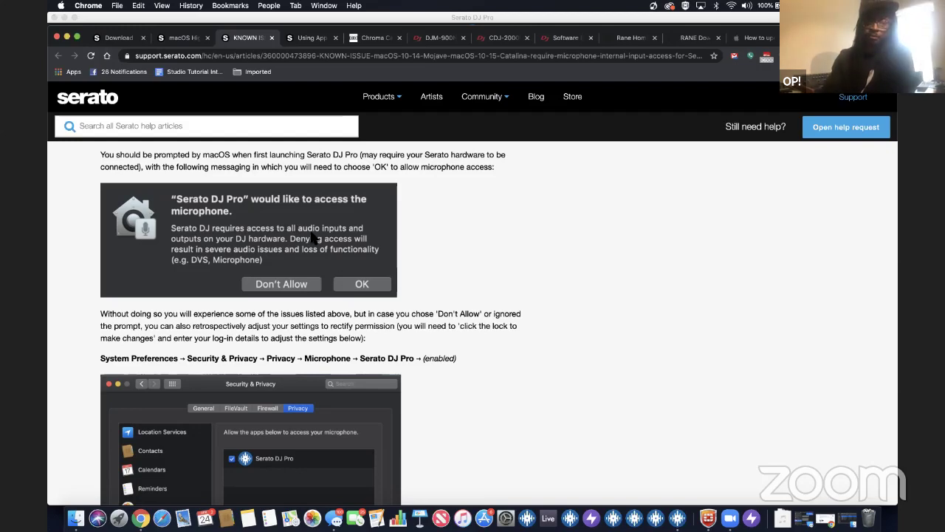
pyautogui.scroll(-2, 488, 340)
pyautogui.scroll(-3, 488, 347)
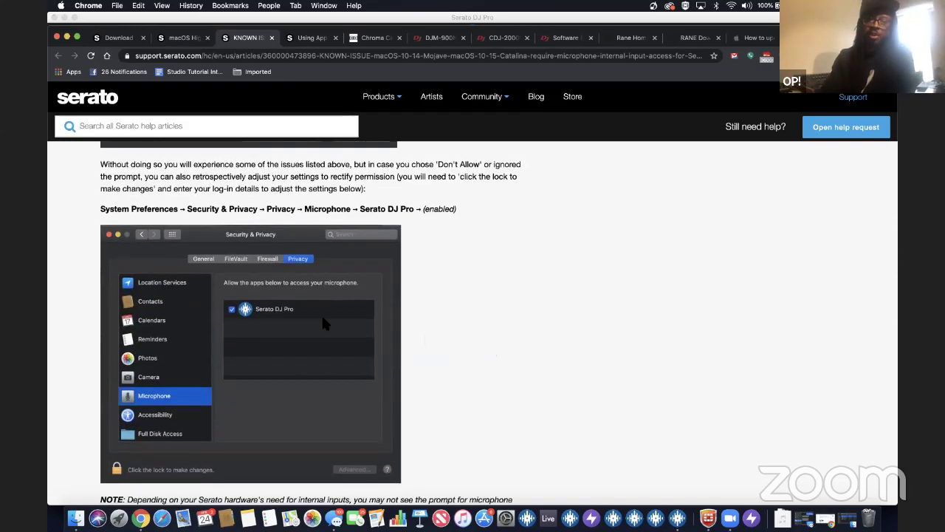
pyautogui.scroll(-1, 365, 287)
pyautogui.scroll(-1, 364, 294)
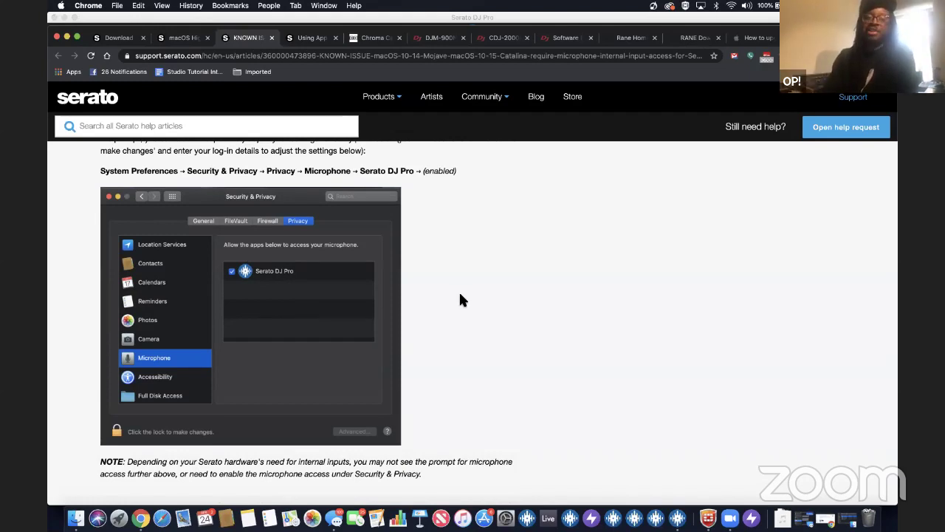
pyautogui.scroll(-2, 460, 299)
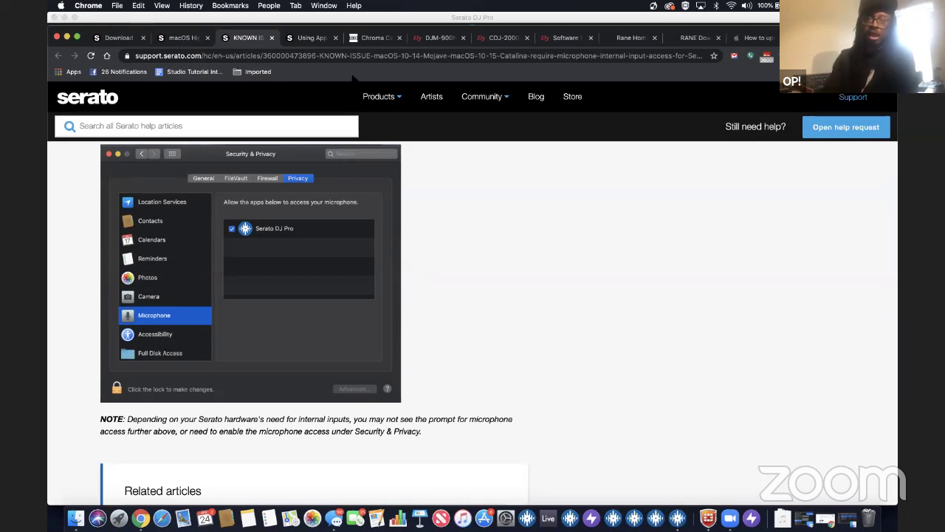
# Read the article on using Apple's Music application with Serato on Catalina, down to the recommended Files preferences
pyautogui.click(302, 41)
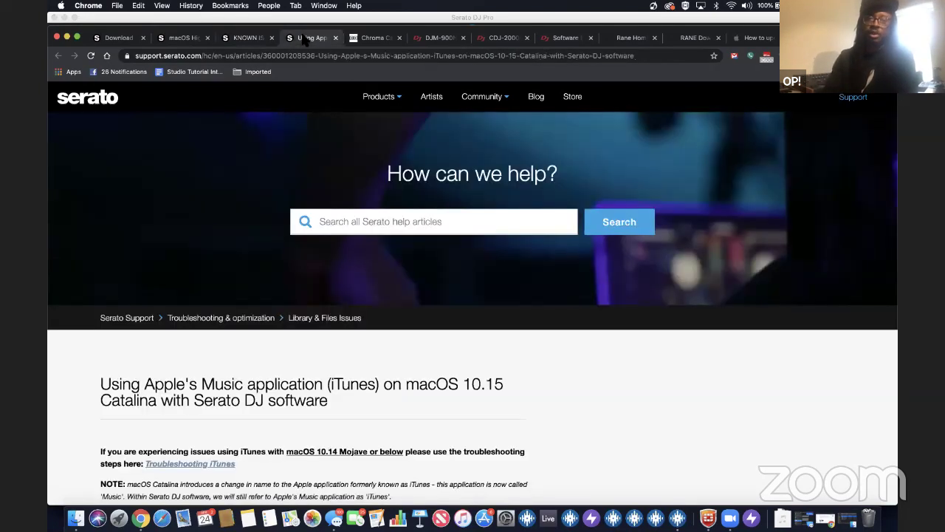
pyautogui.scroll(-5, 517, 377)
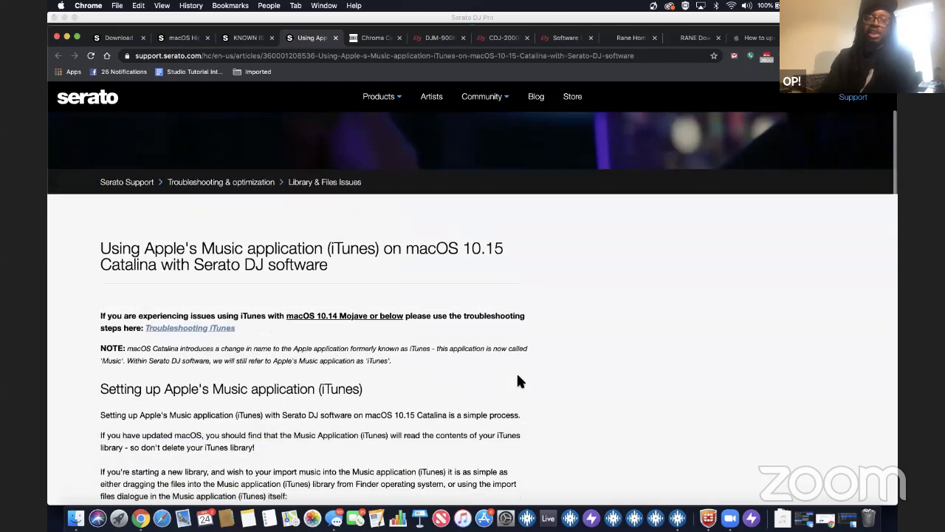
pyautogui.scroll(-2, 517, 376)
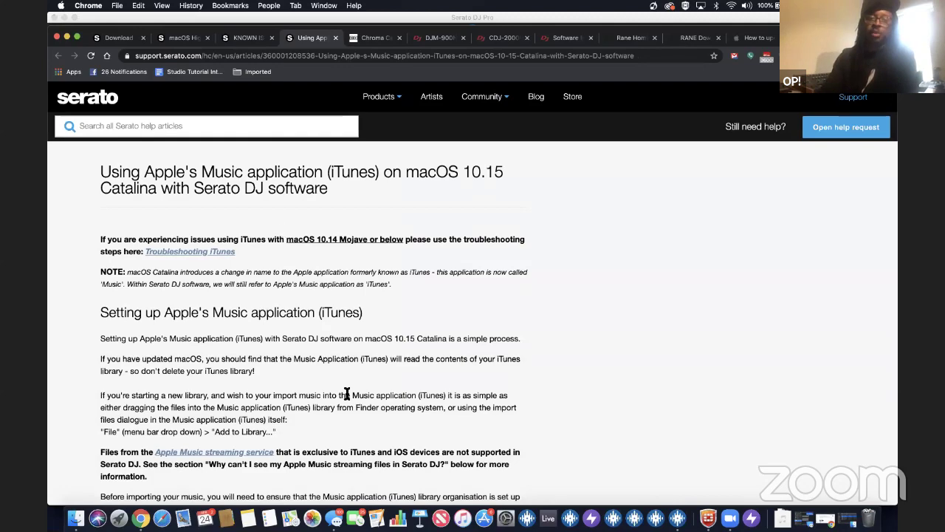
pyautogui.scroll(-2, 346, 386)
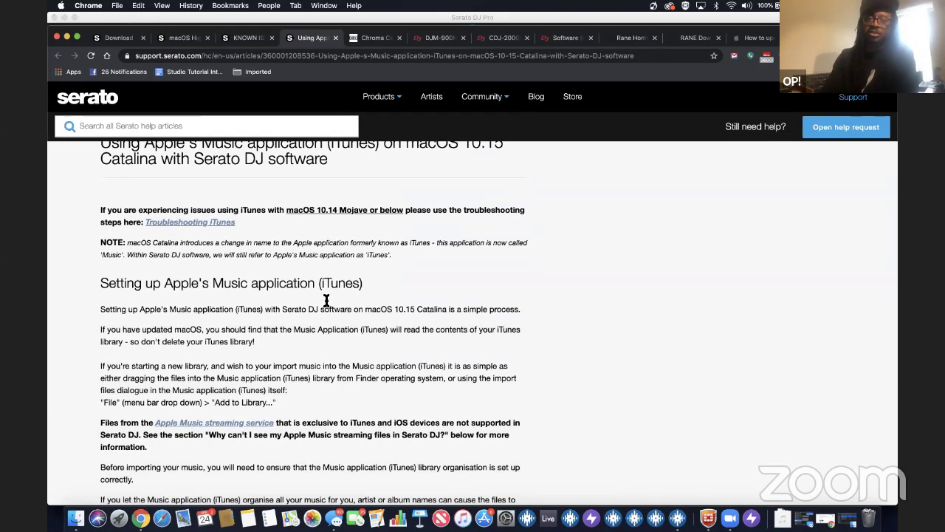
pyautogui.scroll(-5, 323, 360)
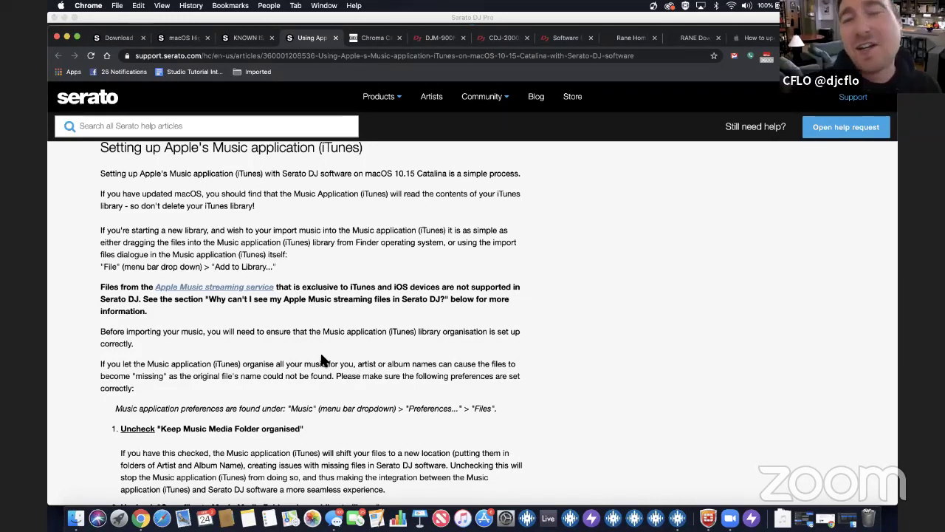
pyautogui.scroll(-1, 461, 367)
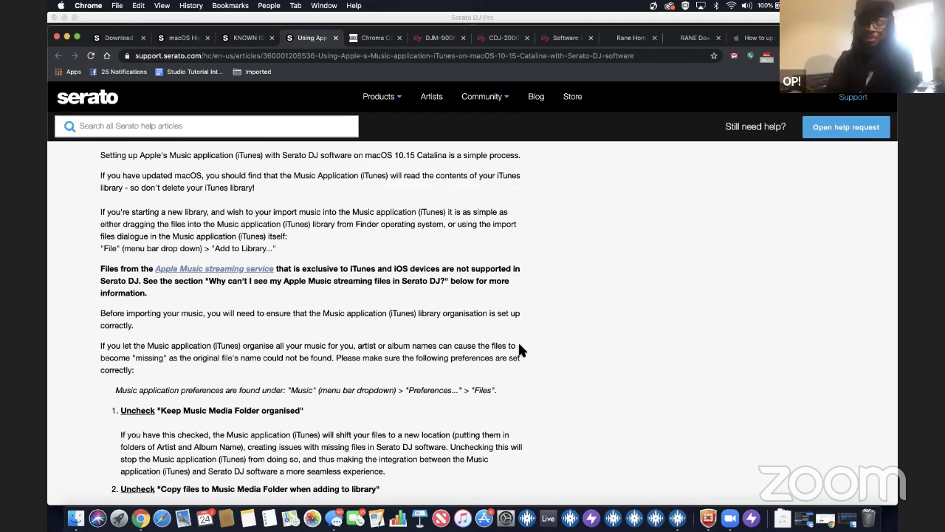
pyautogui.scroll(-1, 520, 350)
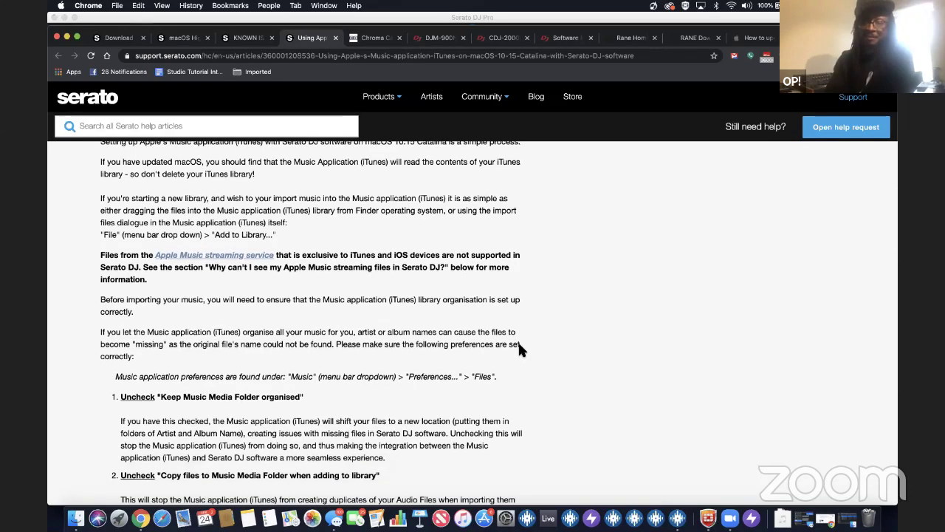
pyautogui.scroll(1, 519, 350)
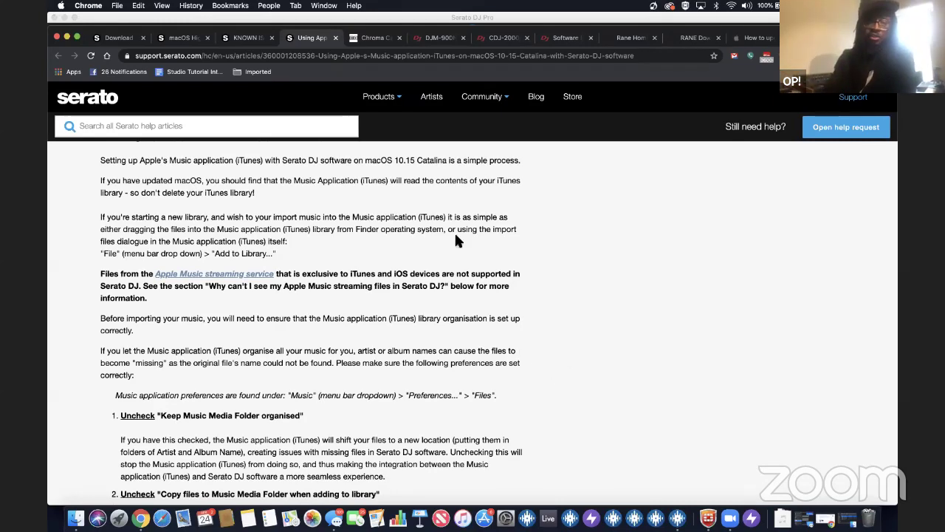
pyautogui.scroll(-10, 501, 350)
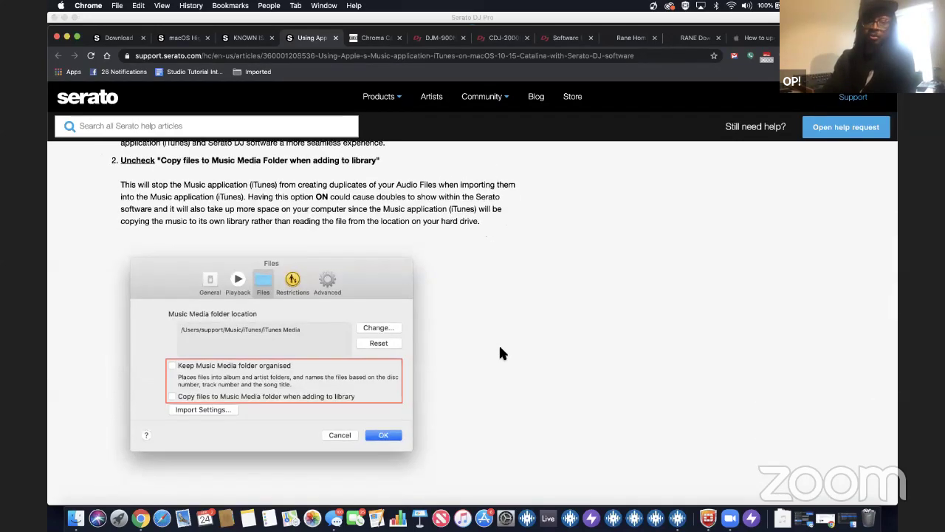
# Review the Chroma Cables USB-C product page and the Pioneer DJ pages for the DJM-900NXS2, CDJ-2000NXS2 and DDJ-1000SRT
pyautogui.click(369, 37)
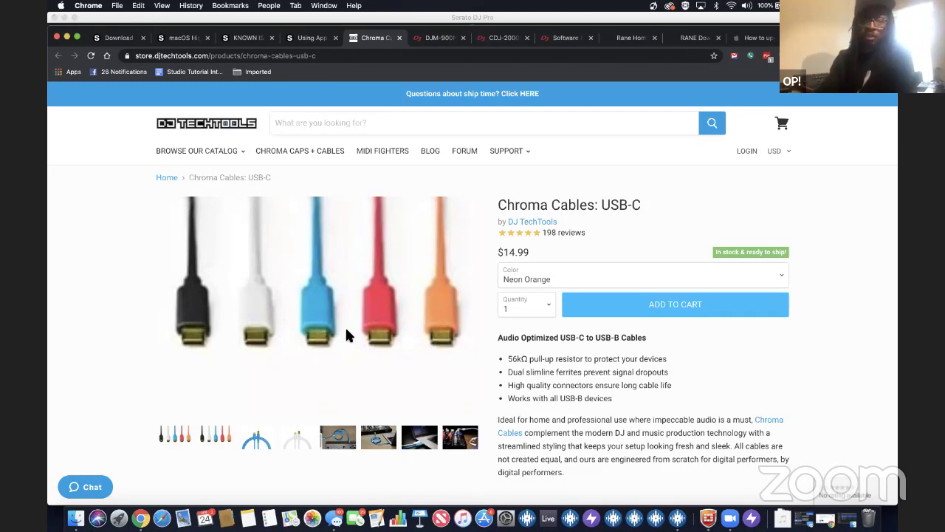
pyautogui.click(442, 38)
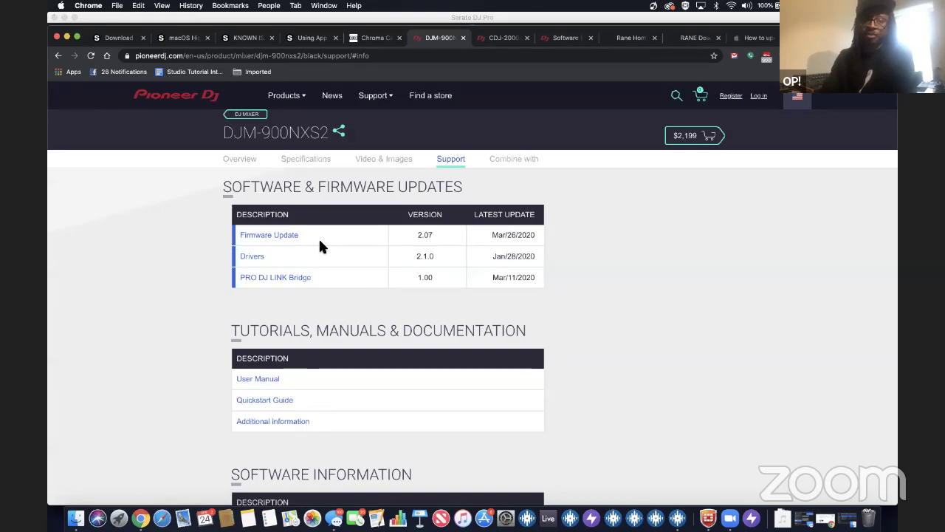
pyautogui.click(500, 40)
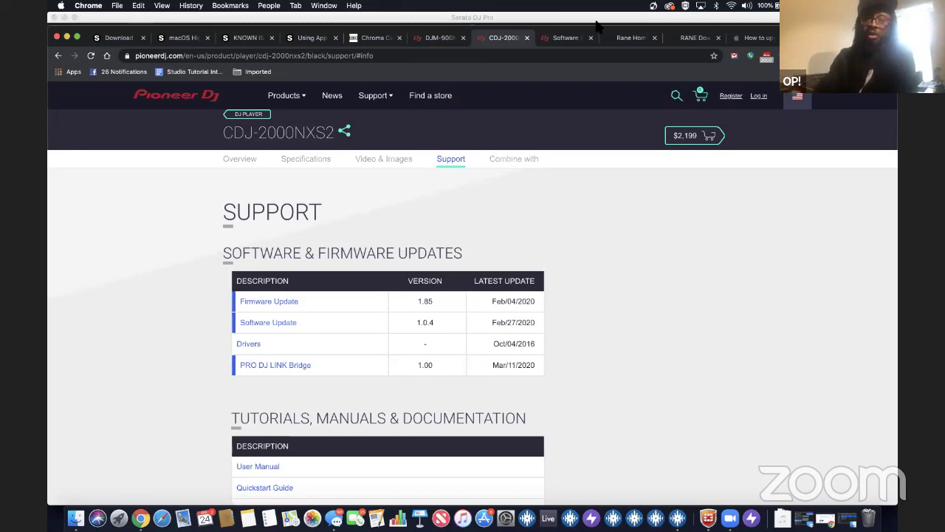
pyautogui.click(565, 40)
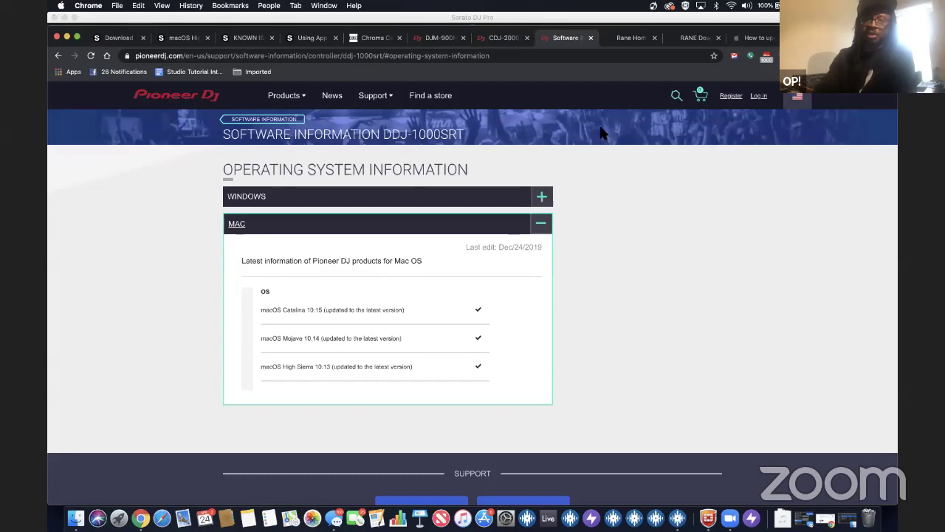
# Show the Rane home page, dismiss its email sign-up form, and look over the featured products
pyautogui.click(624, 41)
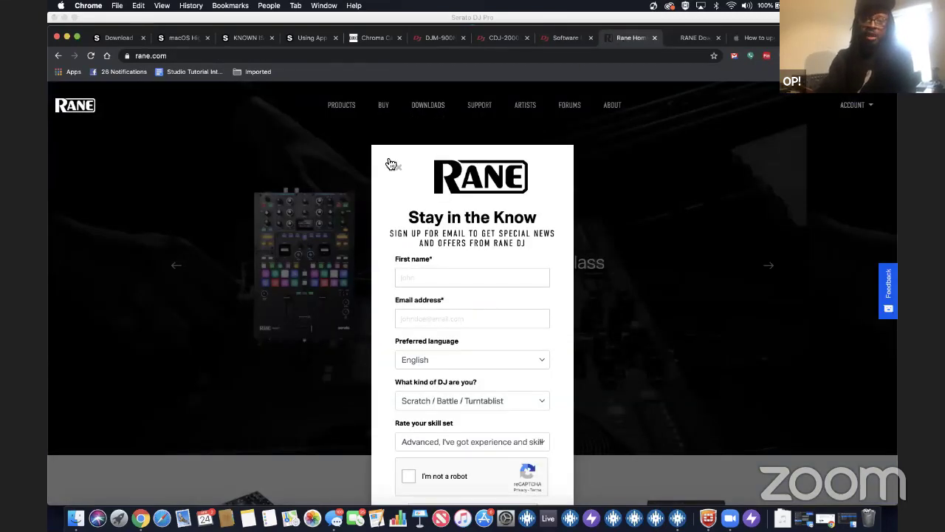
pyautogui.click(400, 172)
pyautogui.scroll(-5, 400, 172)
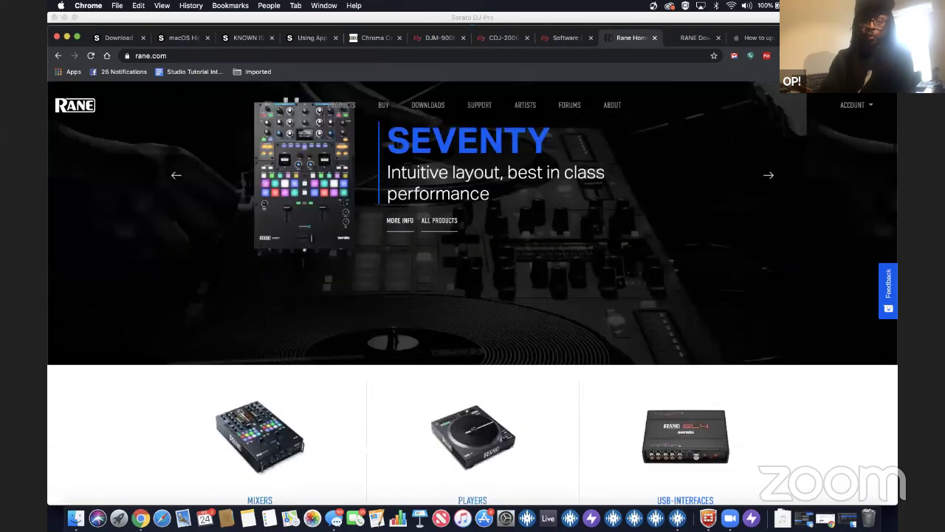
pyautogui.scroll(3, 472, 317)
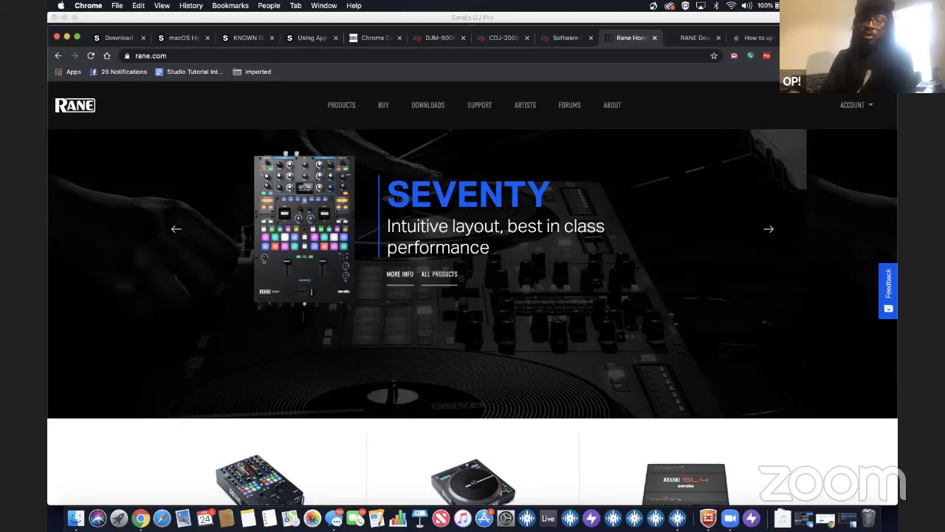
# Look over the Rane home page's product categories and highlights, and open the Rane support page
pyautogui.scroll(-5, 532, 271)
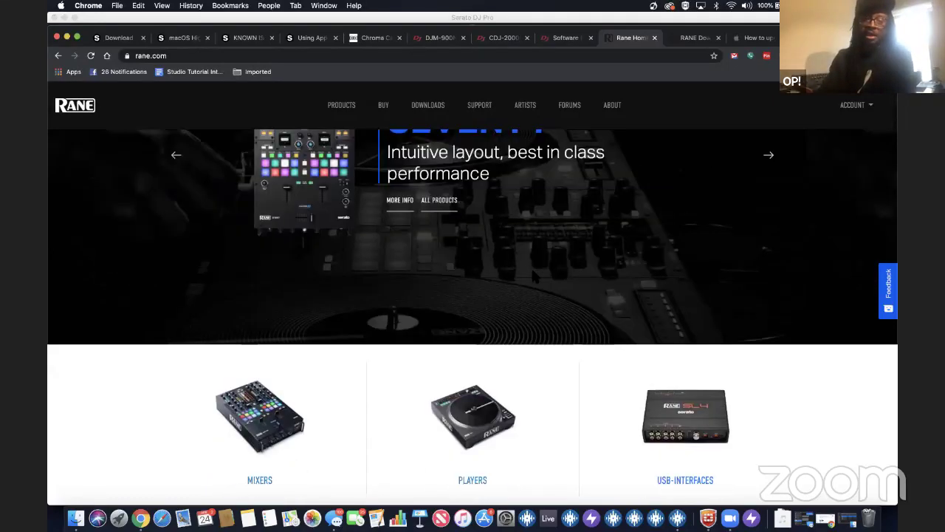
pyautogui.scroll(-3, 533, 276)
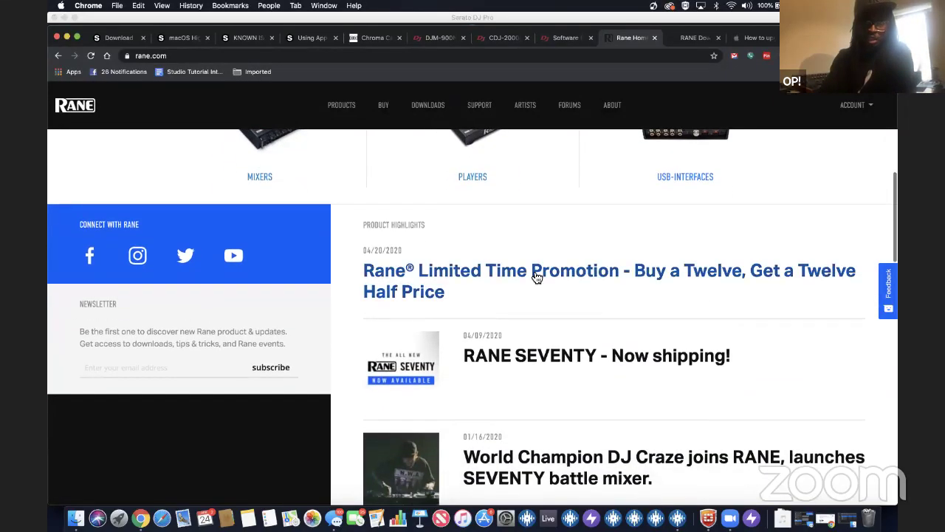
pyautogui.scroll(5, 537, 277)
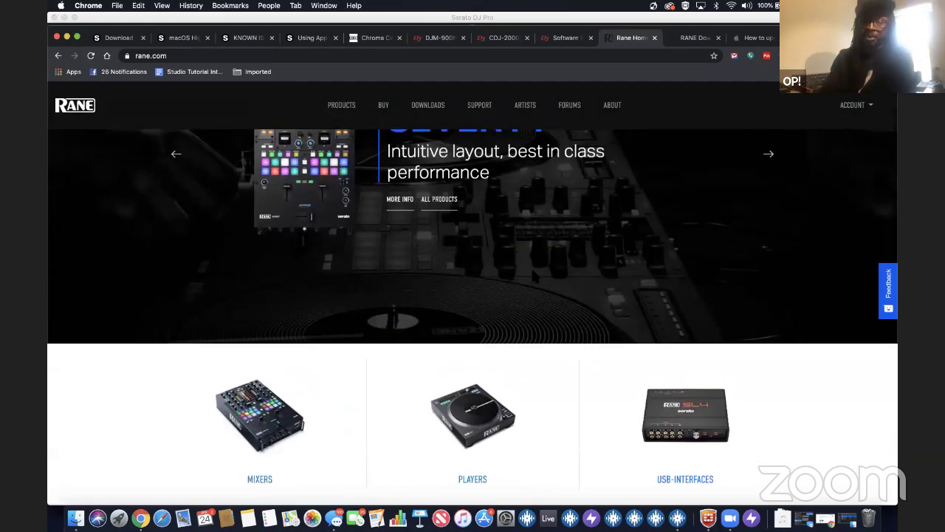
pyautogui.scroll(2, 535, 276)
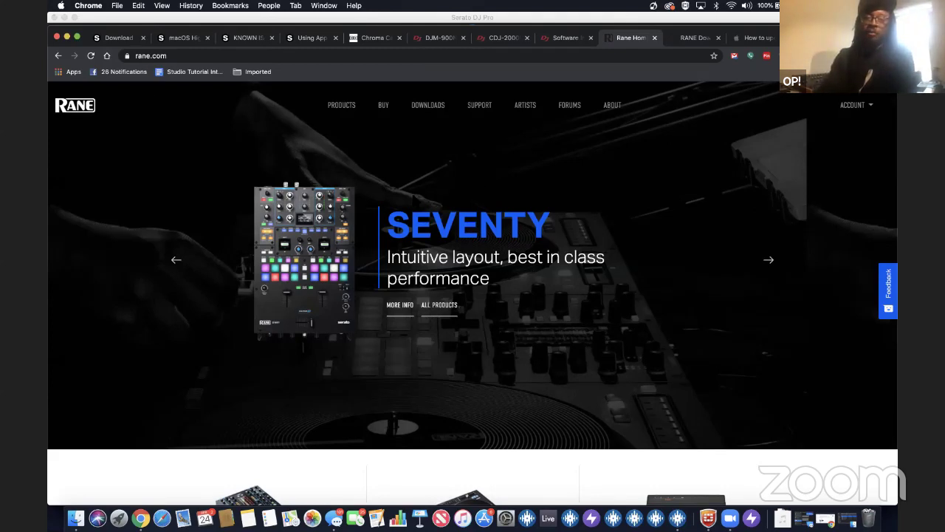
pyautogui.scroll(-3, 294, 336)
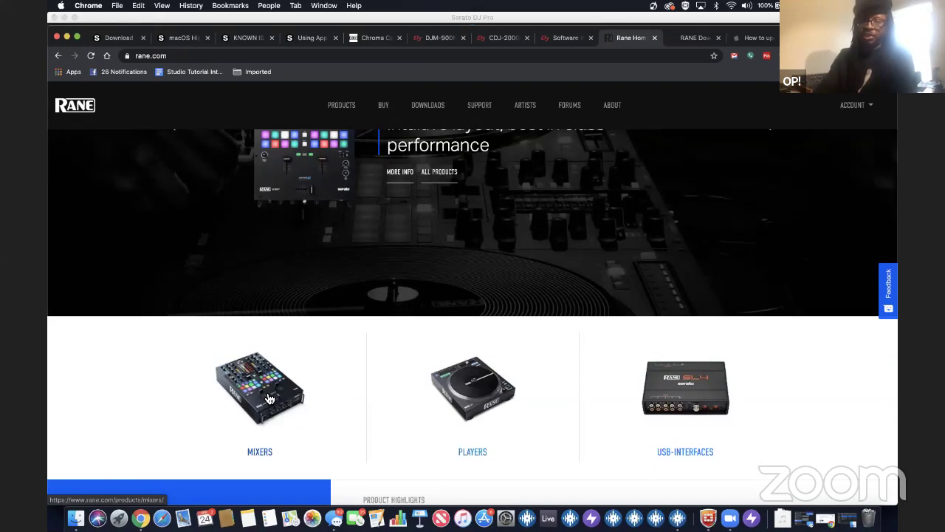
pyautogui.scroll(3, 266, 391)
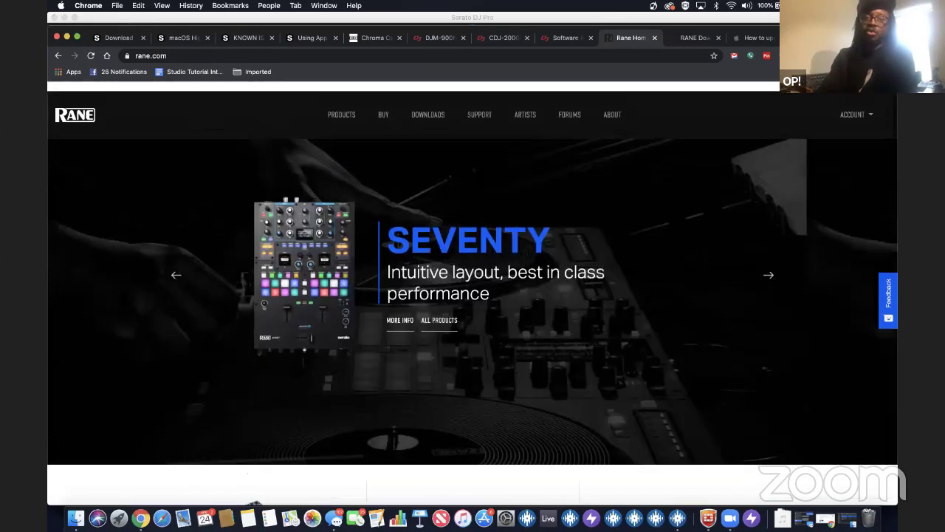
pyautogui.click(488, 110)
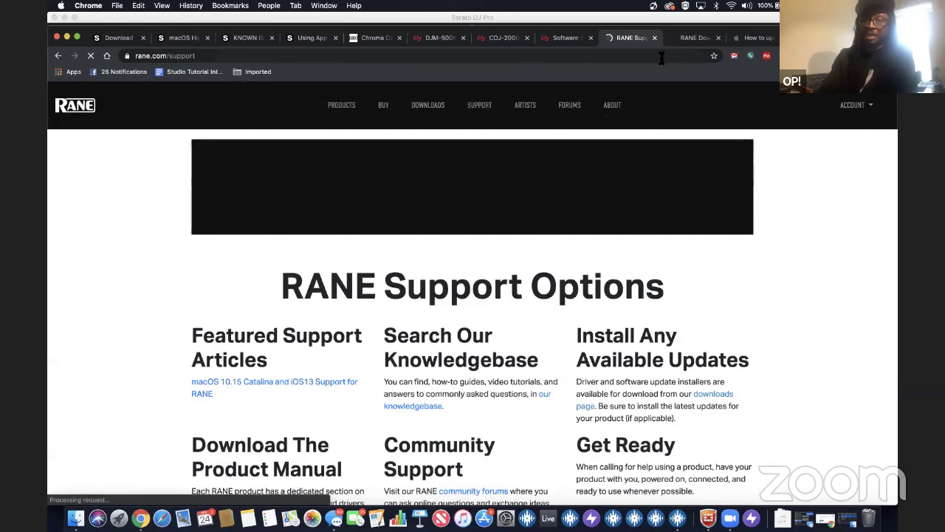
# Show the Rane downloads page, open its legacy product downloads, and view the driver list for the Sixty-Two Mixer
pyautogui.click(687, 38)
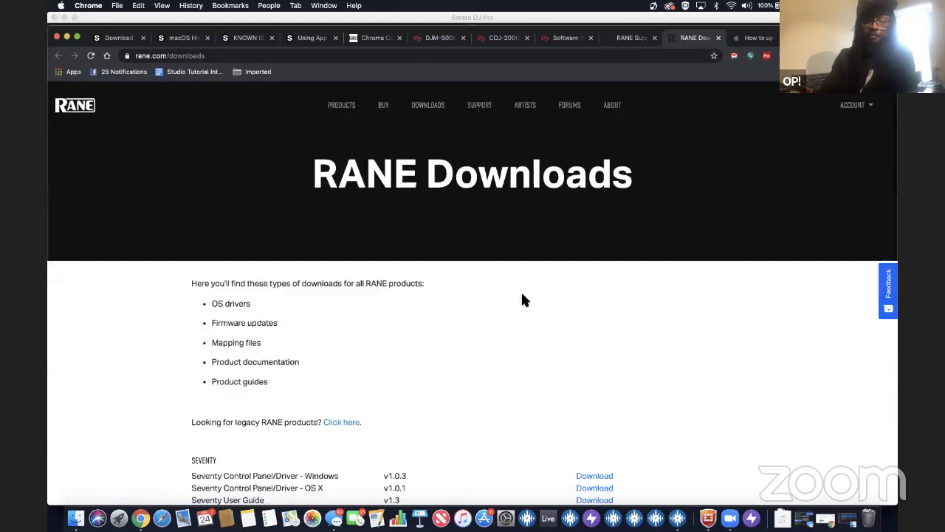
pyautogui.scroll(-1, 521, 300)
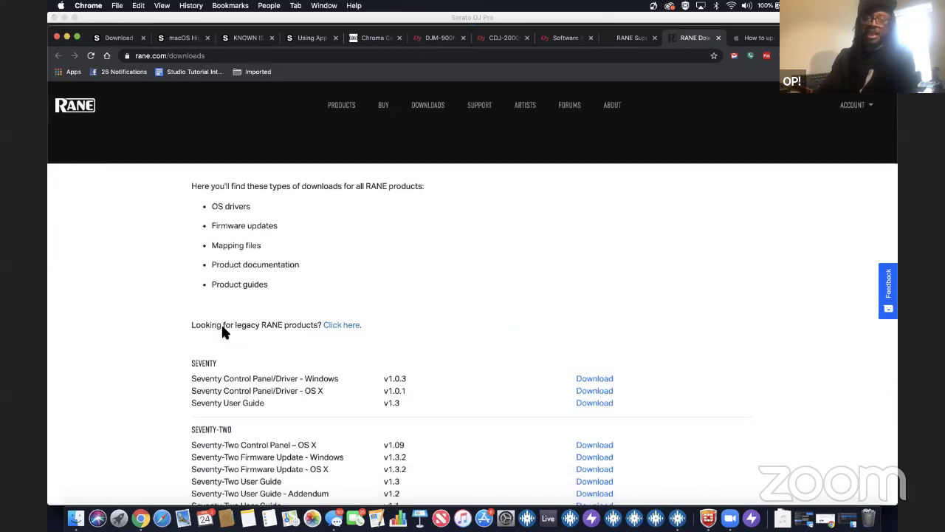
pyautogui.click(353, 328)
pyautogui.scroll(-5, 352, 331)
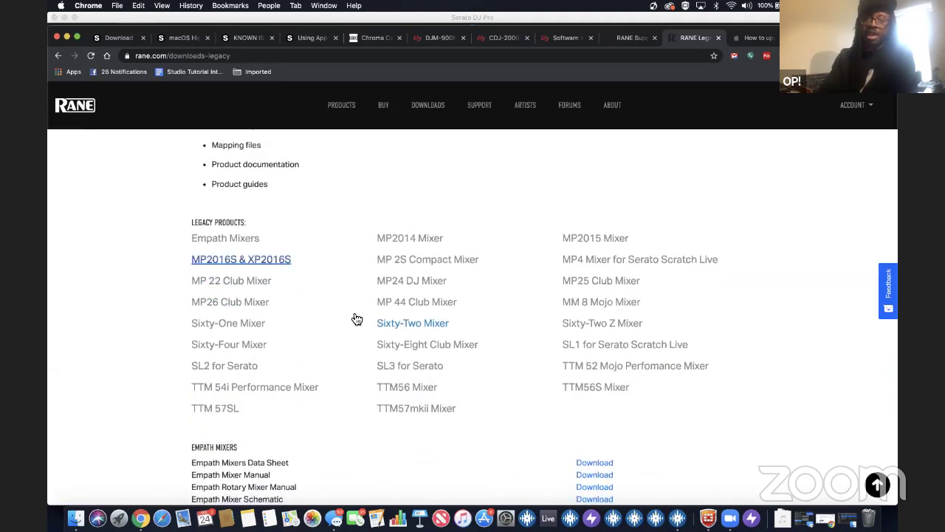
pyautogui.click(414, 326)
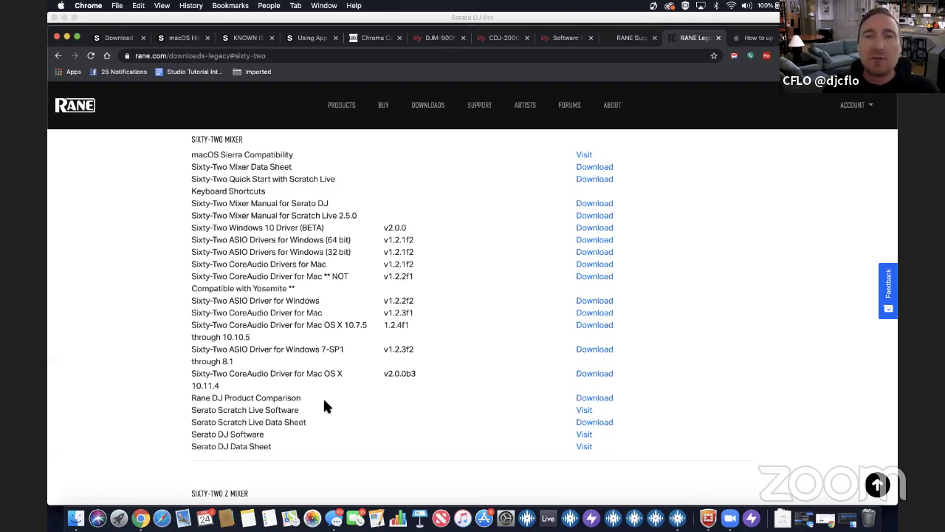
# Show Apple's article on upgrading to macOS High Sierra, reopen it from the Google results, and view its download section
pyautogui.click(748, 39)
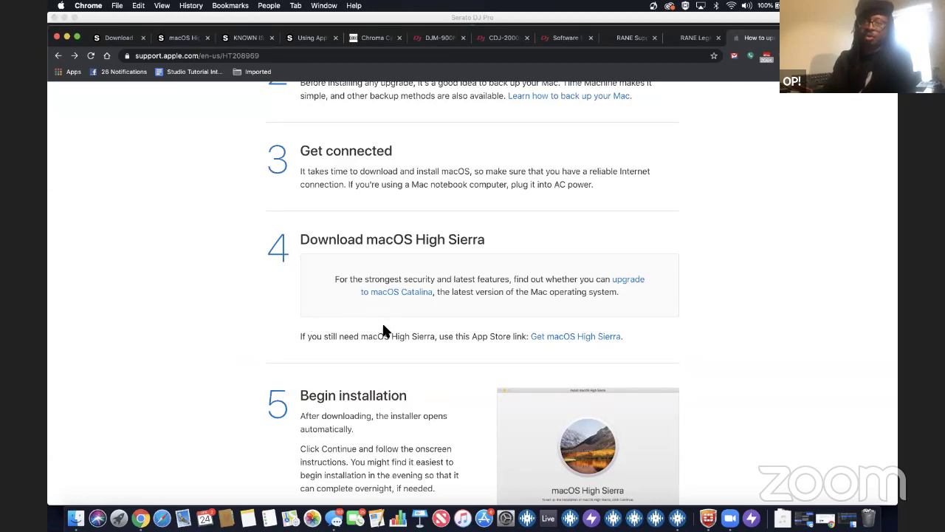
pyautogui.scroll(10, 454, 331)
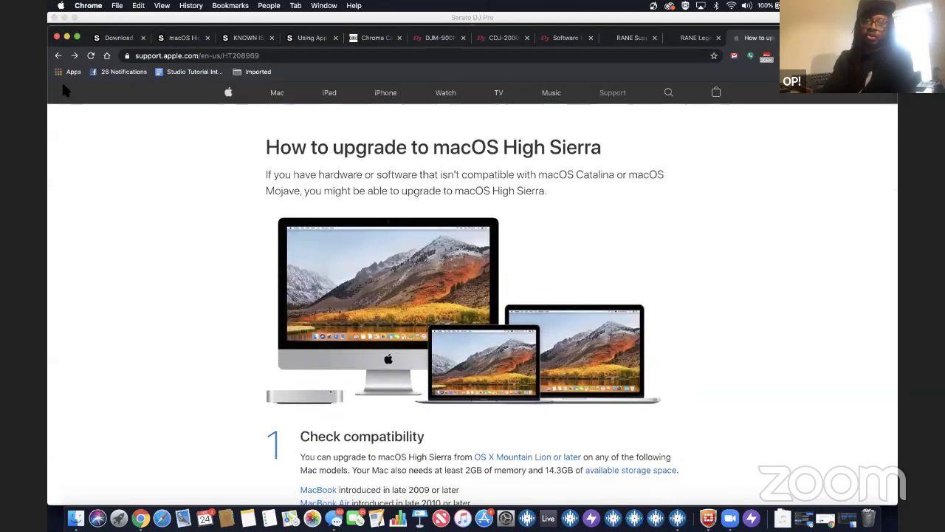
pyautogui.click(58, 55)
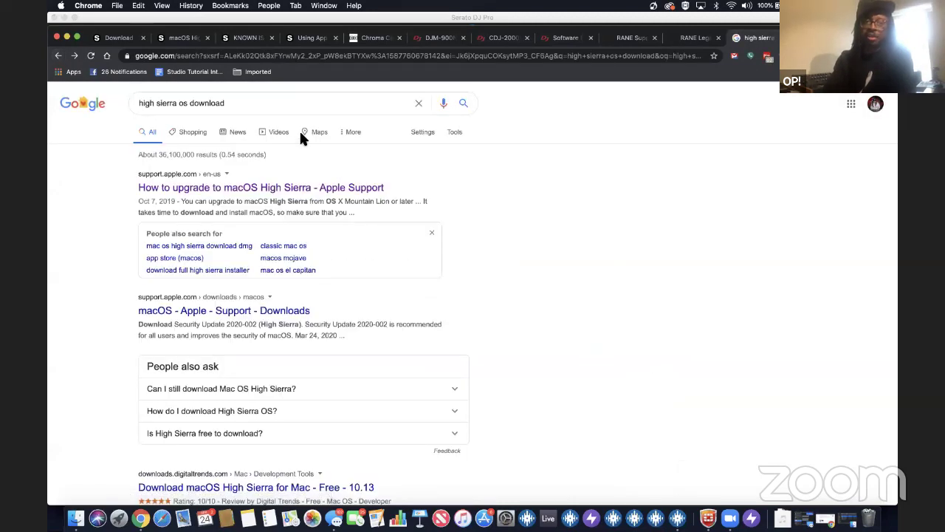
pyautogui.click(191, 194)
pyautogui.scroll(-10, 638, 382)
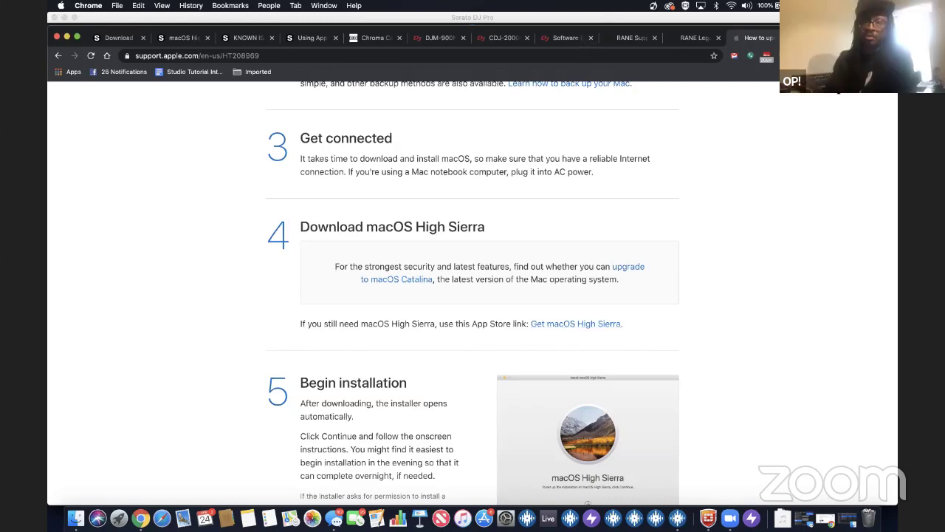
# Review the SoundCloud and TIDAL sections on Serato's page about music streaming in Serato DJ Pro
pyautogui.hotkey('ctrl', 'Tab')
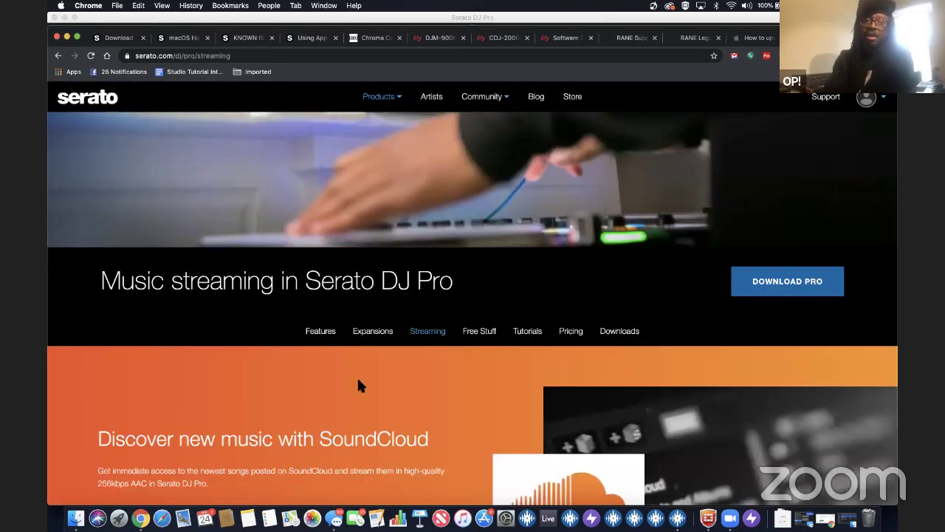
pyautogui.scroll(-5, 357, 376)
pyautogui.scroll(1, 357, 384)
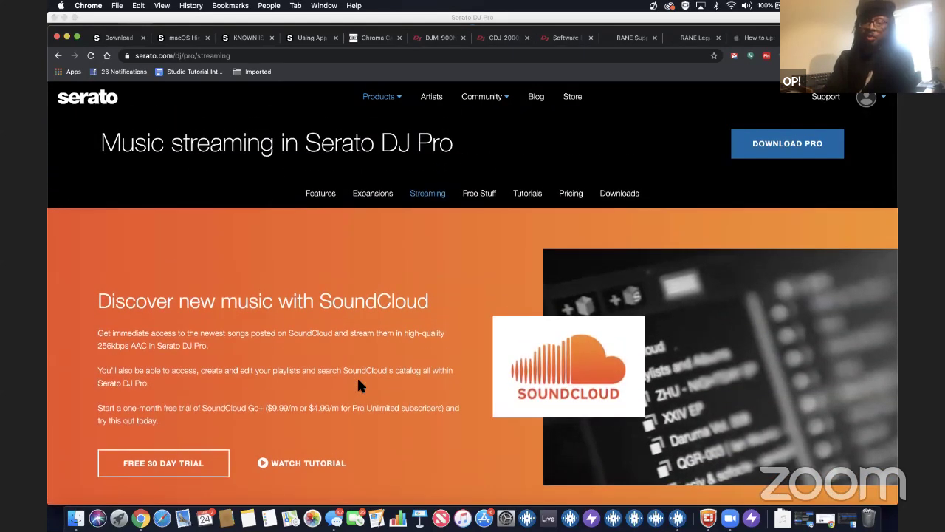
pyautogui.scroll(-10, 358, 381)
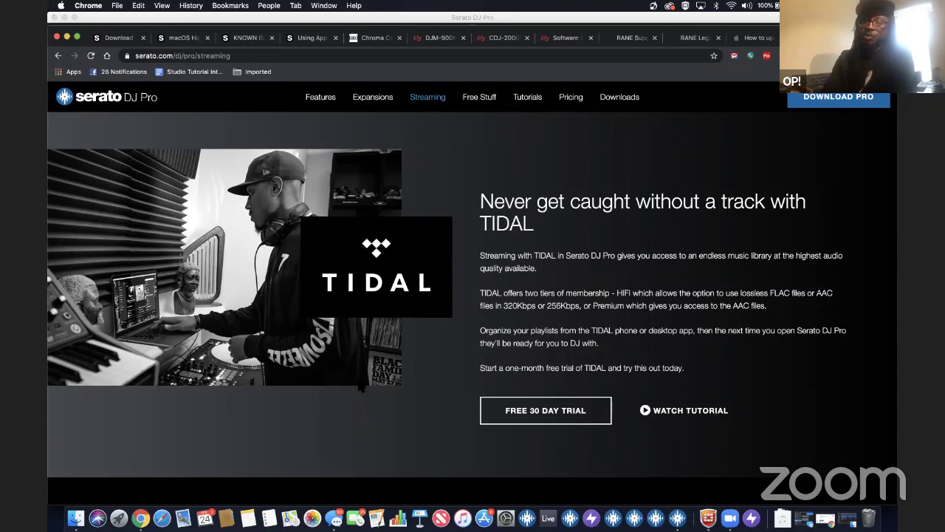
pyautogui.scroll(10, 360, 386)
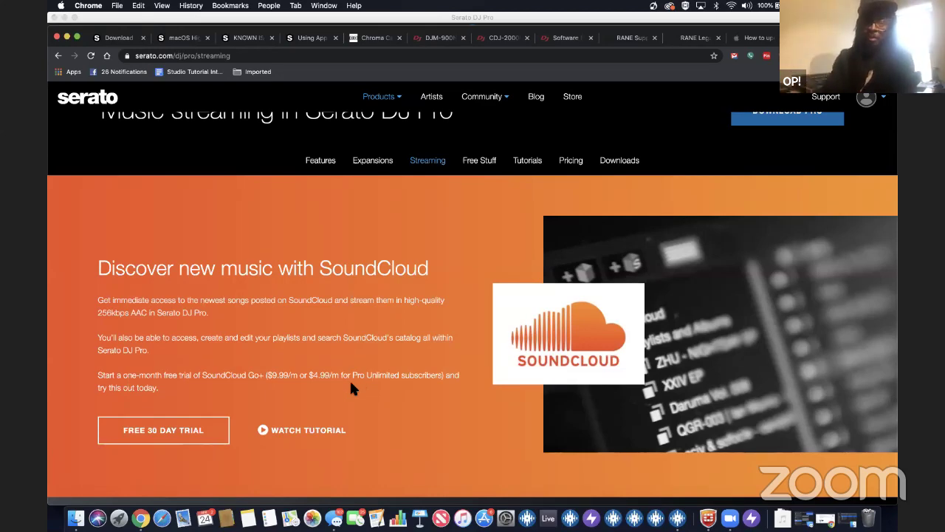
pyautogui.scroll(-6, 351, 387)
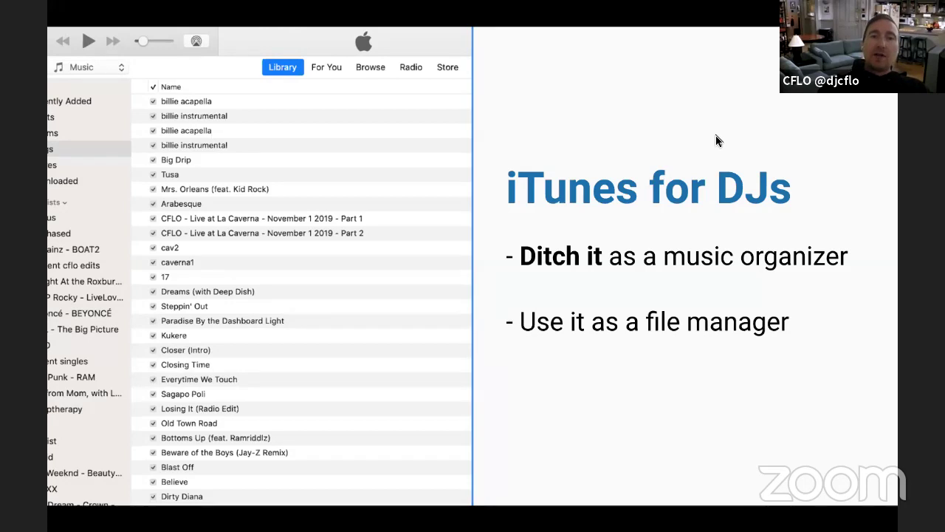
pyautogui.click(737, 202)
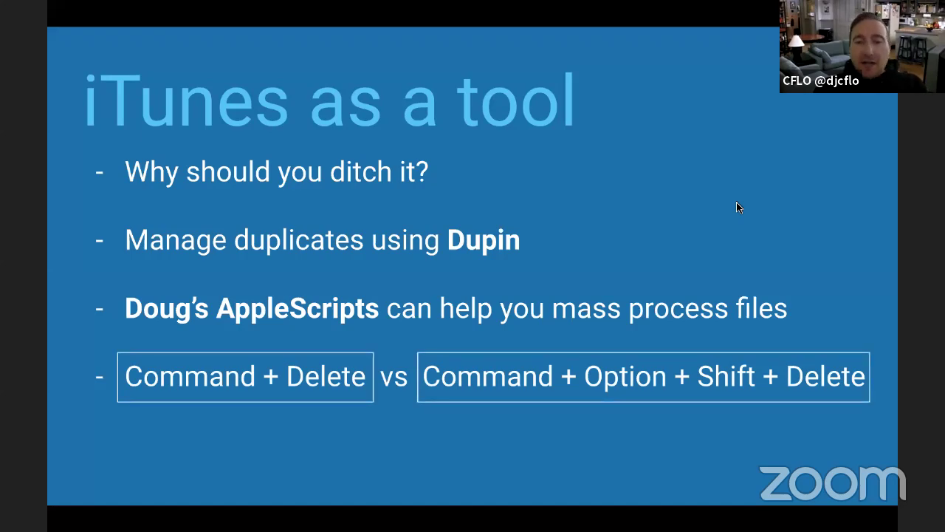
# Leave the slides for Serato DJ Pro, remove every track from the library, and check the full track list
pyautogui.hotkey('ctrl', 'Left')
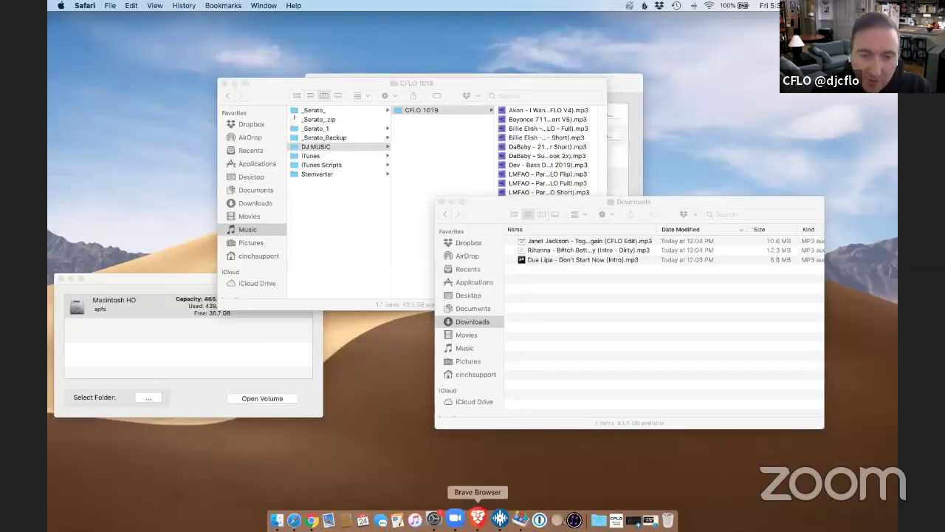
pyautogui.click(436, 520)
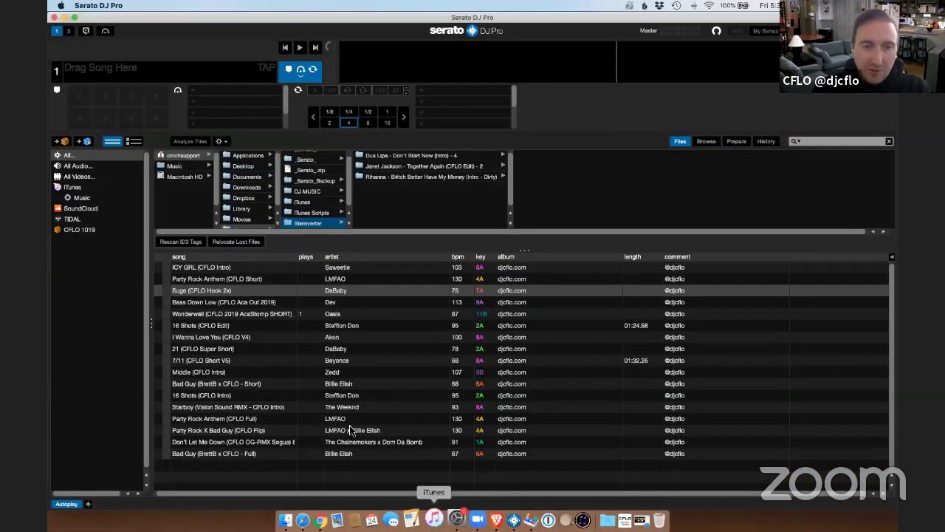
pyautogui.press('super+a')
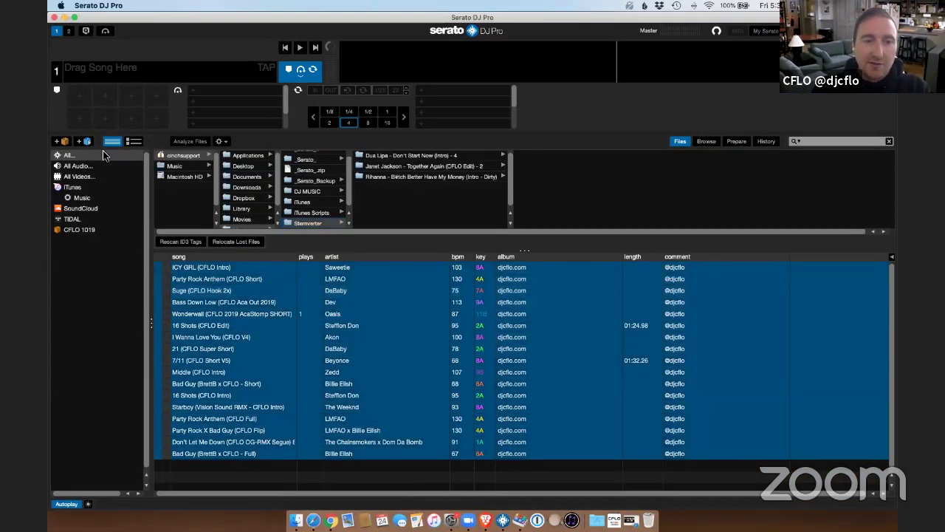
pyautogui.click(93, 229)
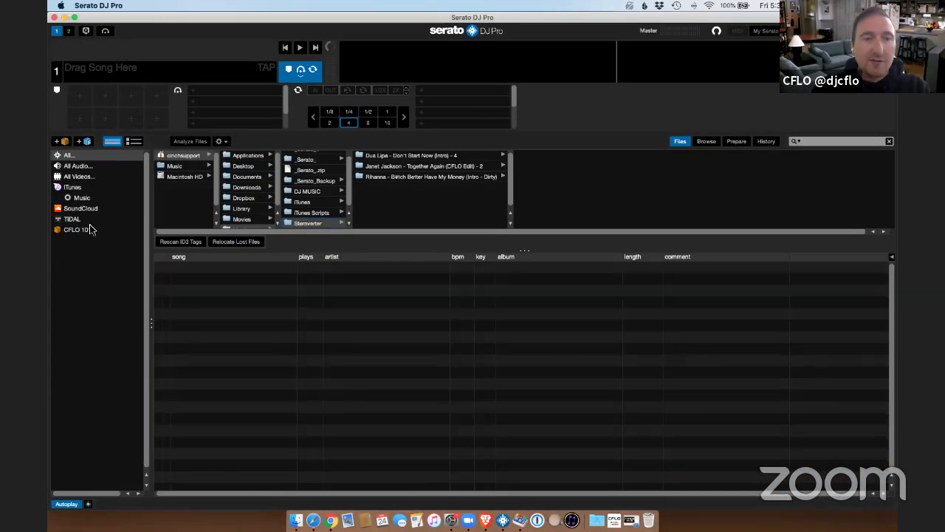
pyautogui.click(79, 155)
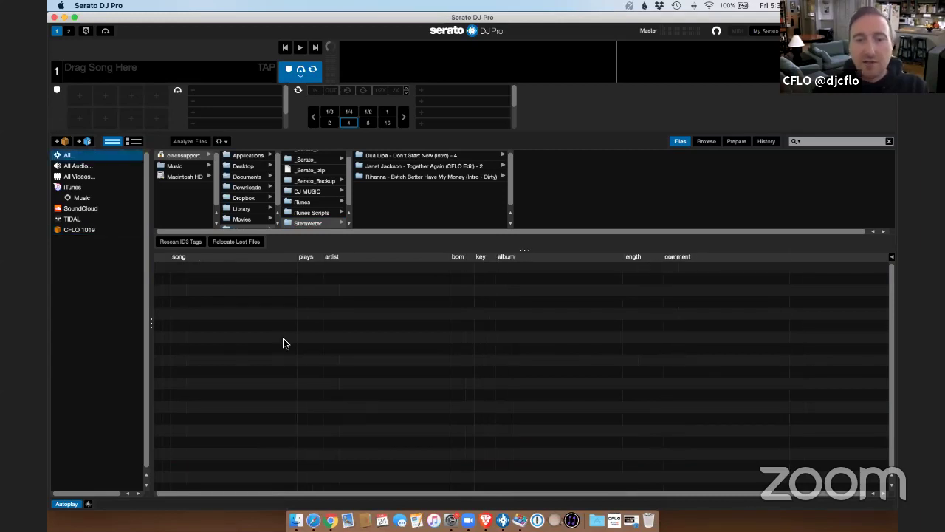
# Switch to iTunes and turn off copying files to the iTunes Media folder when adding to library in the advanced preferences
pyautogui.press('super+q')
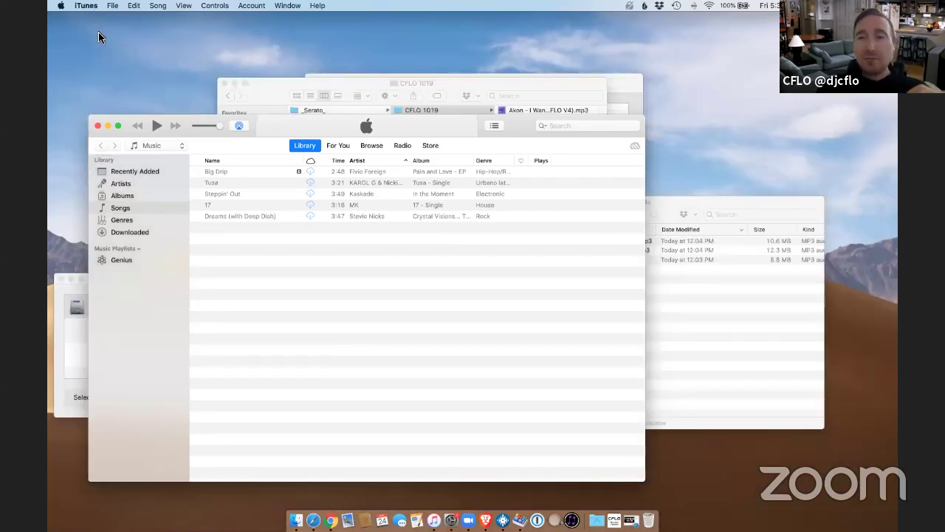
pyautogui.click(88, 6)
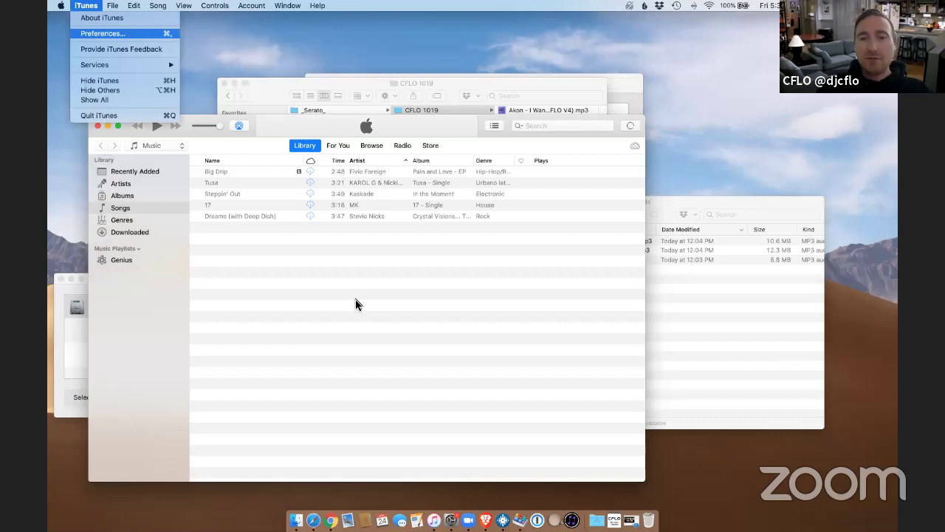
pyautogui.press('Return')
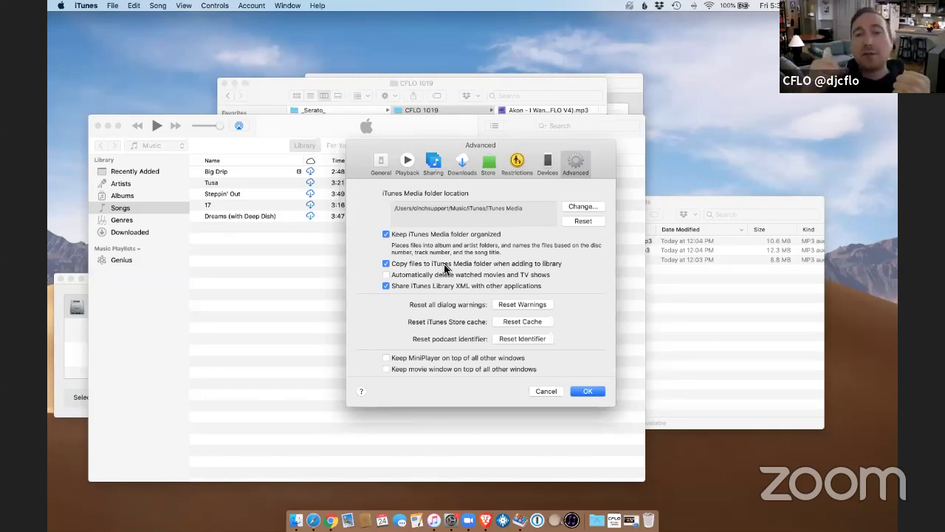
pyautogui.click(384, 266)
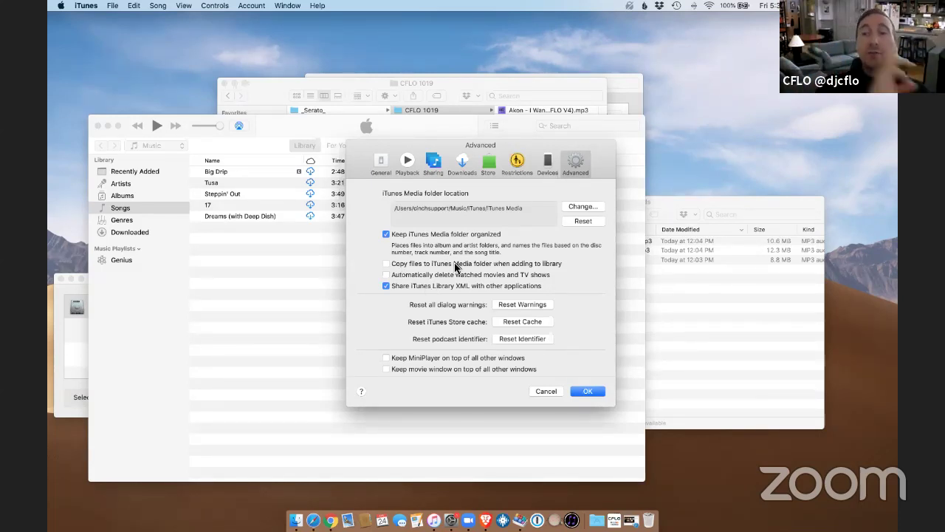
pyautogui.click(583, 393)
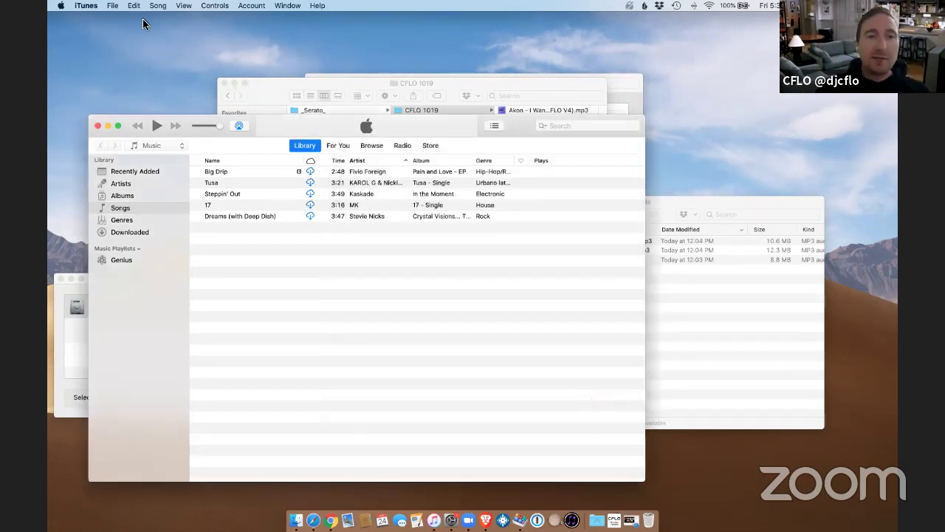
# Create a new playlist in iTunes and open it
pyautogui.click(112, 6)
pyautogui.moveTo(185, 17)
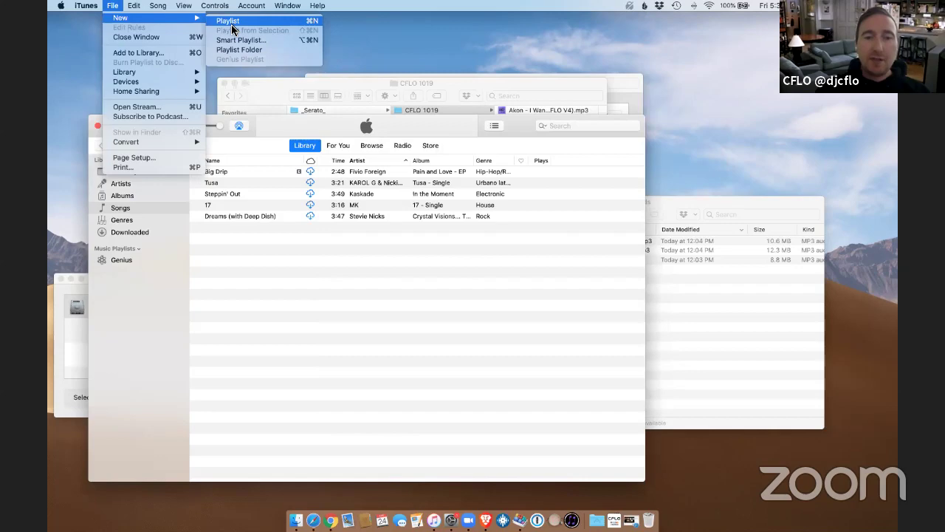
pyautogui.click(229, 22)
pyautogui.press('super+Tab')
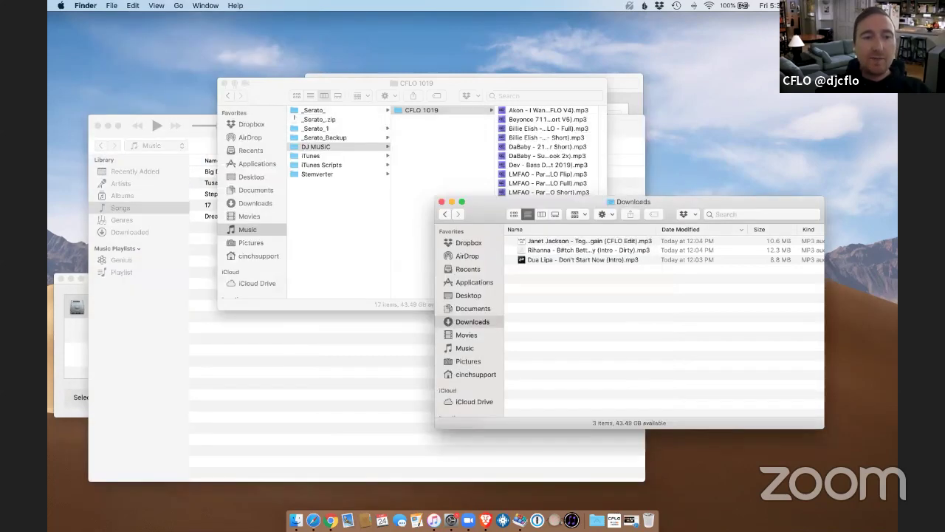
pyautogui.click(136, 272)
# Add all the MP3 files from Finder's CFLO 1019 folder to the new iTunes playlist
pyautogui.press('super+Tab')
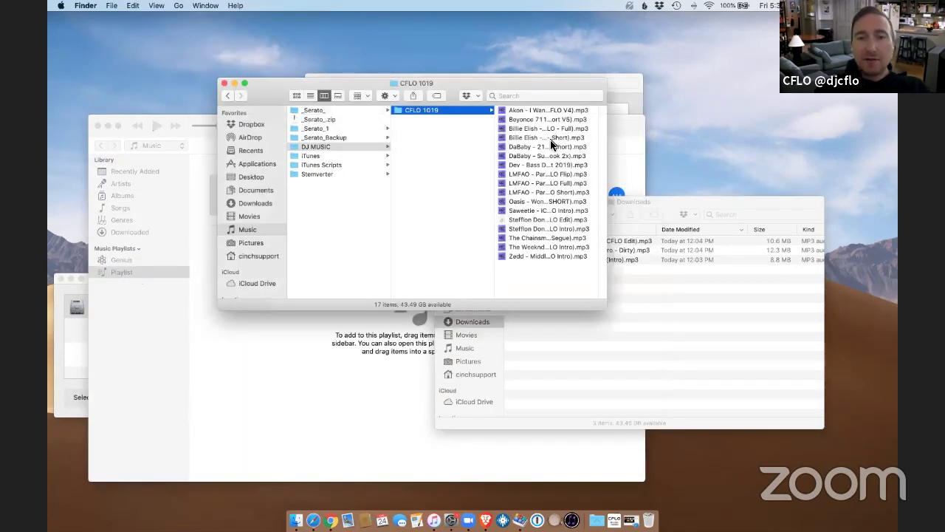
pyautogui.click(550, 144)
pyautogui.press('super+a')
pyautogui.moveTo(435, 200); pyautogui.dragTo(362, 312)
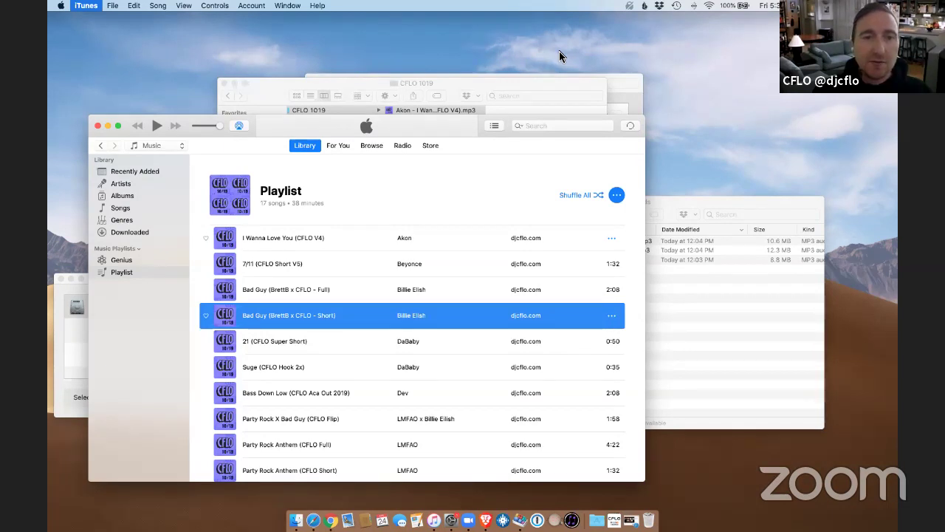
# Go back to the DJ MUSIC folder in Finder and return to the iTunes playlist
pyautogui.click(490, 99)
pyautogui.press('Left')
pyautogui.press('Left')
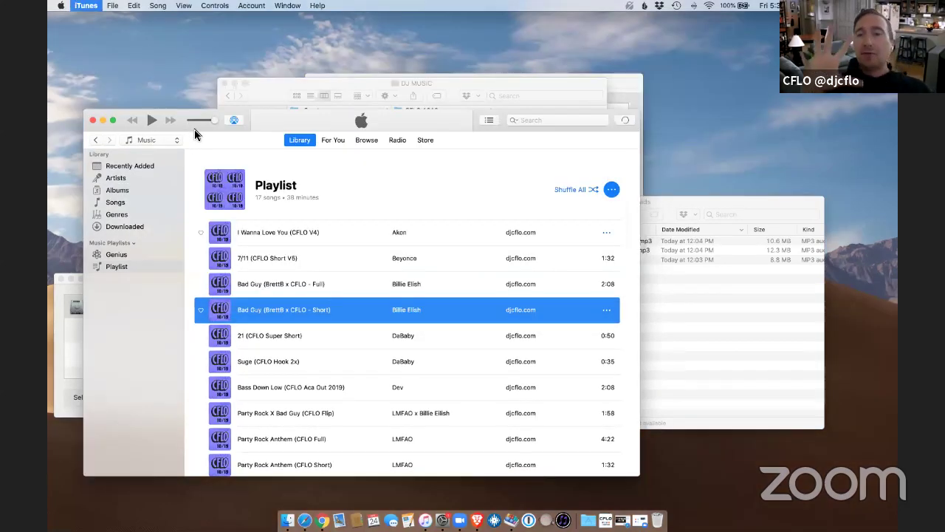
pyautogui.click(194, 130)
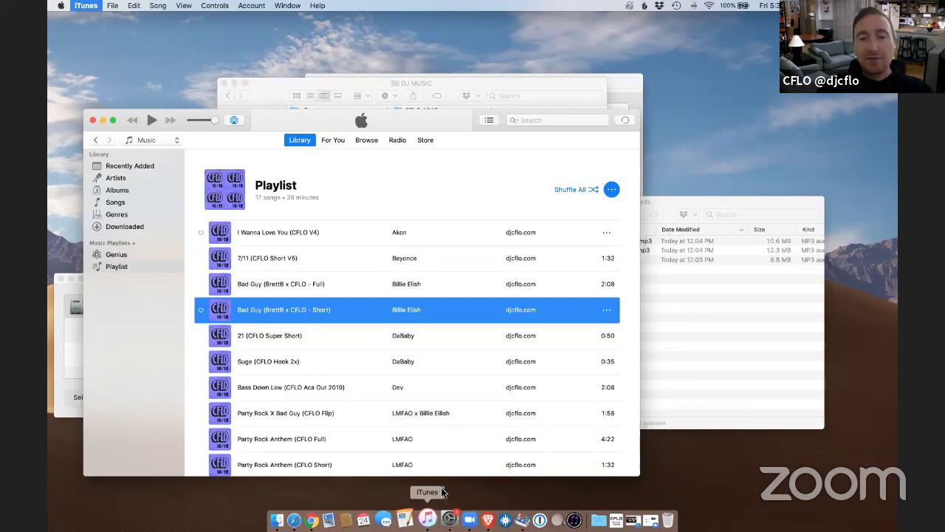
# Quit iTunes and open it again
pyautogui.rightClick(427, 519)
pyautogui.click(407, 499)
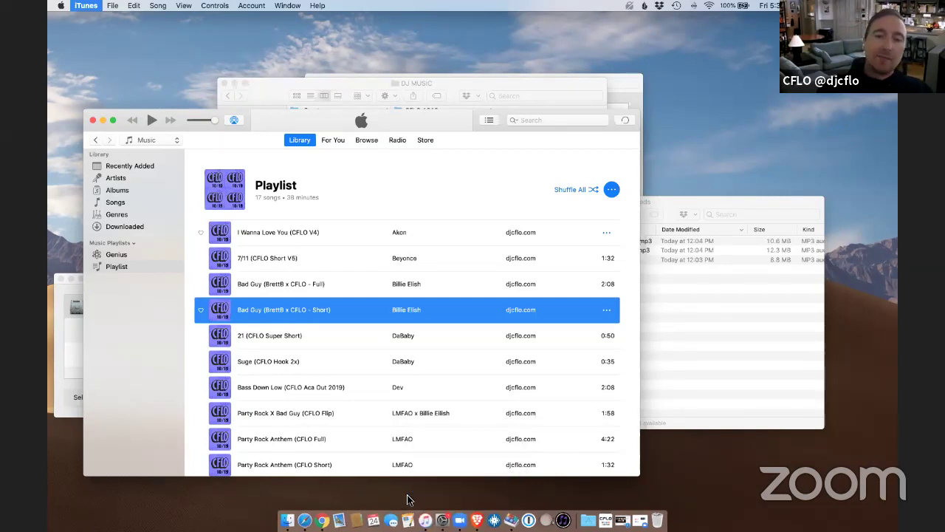
pyautogui.click(431, 515)
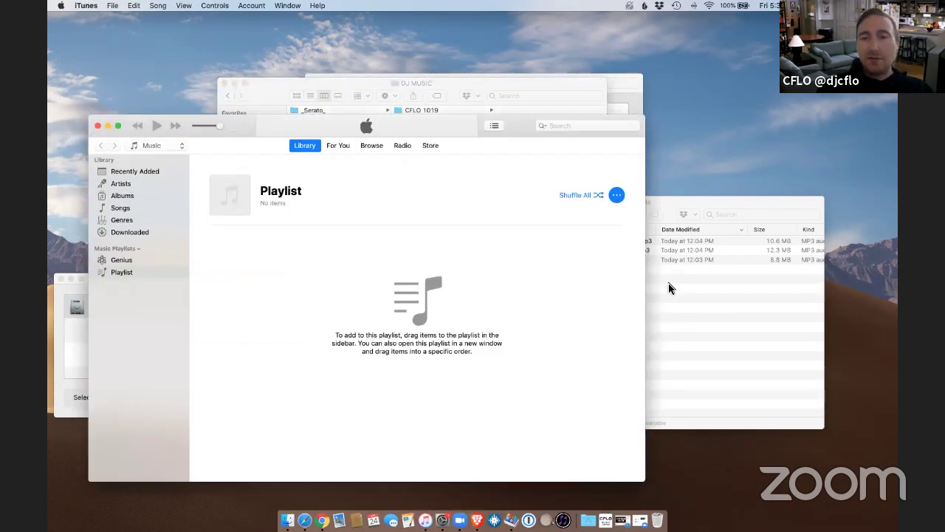
# Switch to the Finder window showing Downloads and open the DJ MUSIC folder inside Music
pyautogui.click(669, 288)
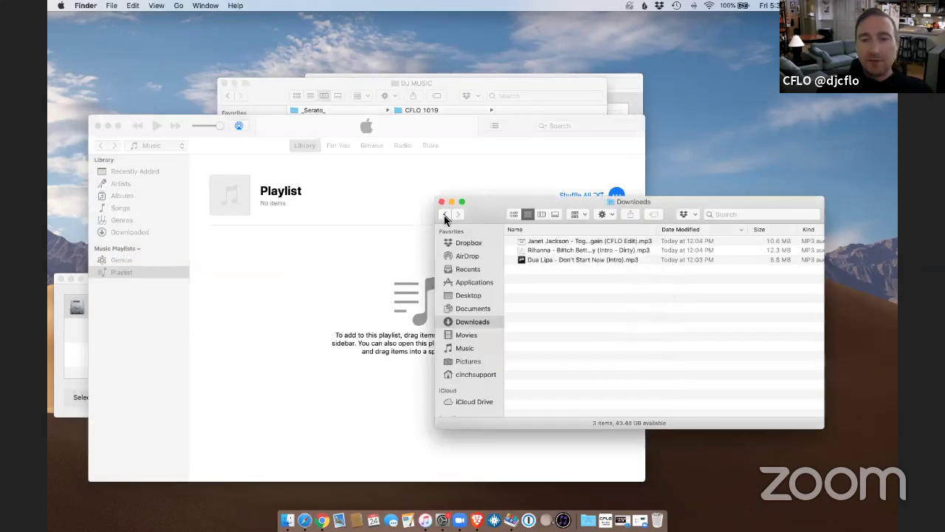
pyautogui.click(464, 348)
pyautogui.click(537, 268)
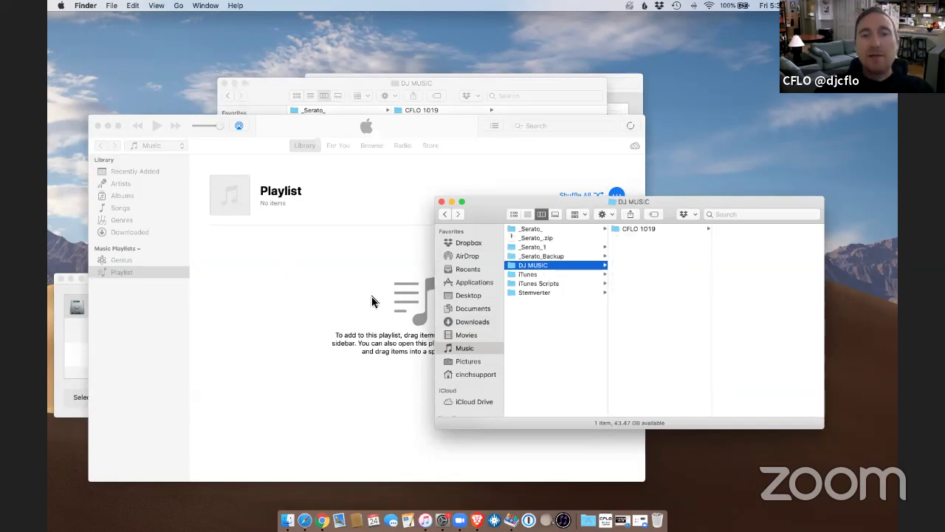
# Return to iTunes and look through the songs in the playlist
pyautogui.click(320, 215)
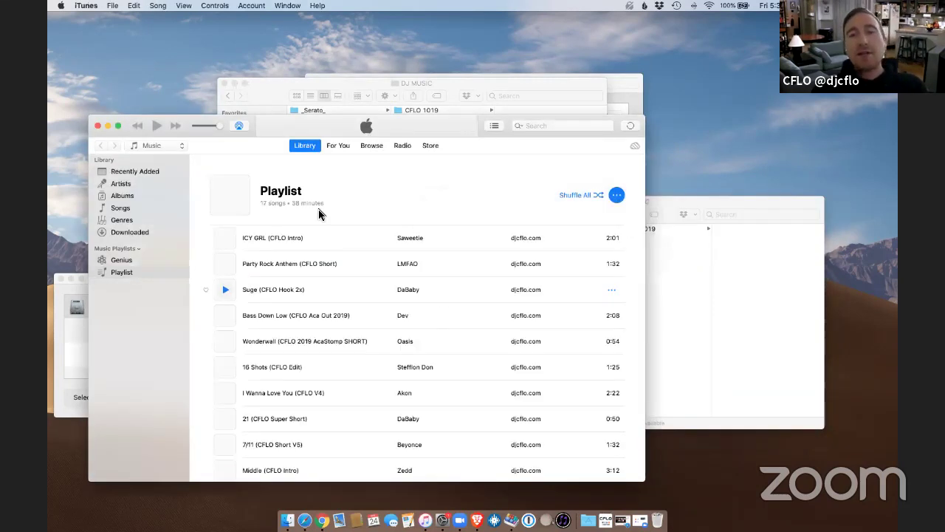
pyautogui.scroll(-1, 376, 321)
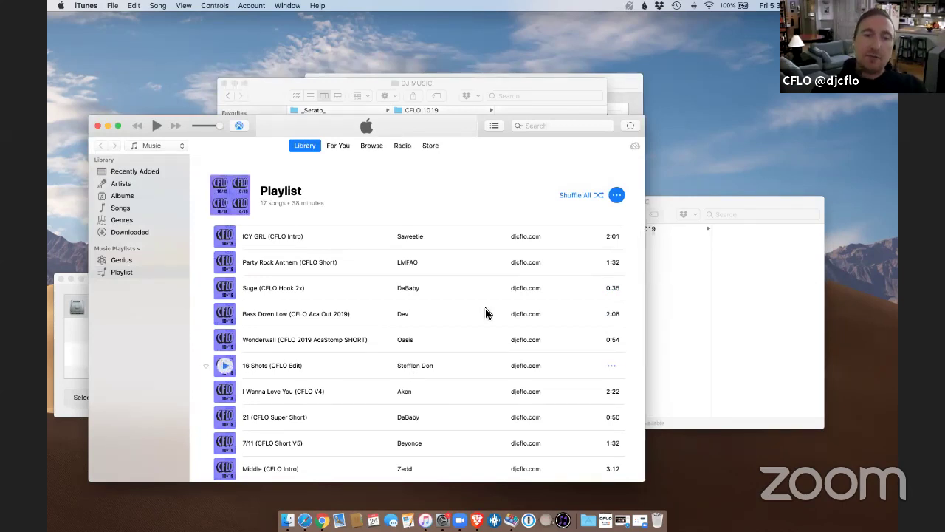
pyautogui.scroll(-5, 485, 313)
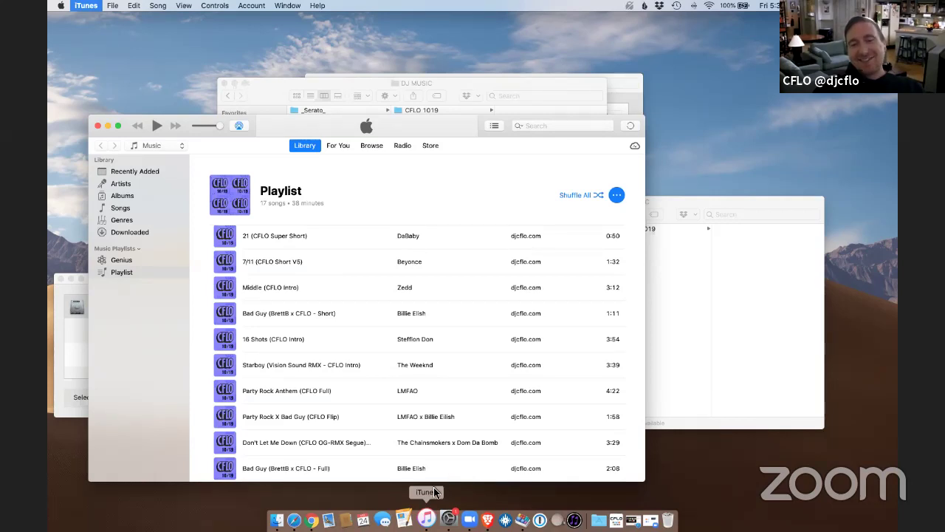
# Restart iTunes and launch Serato DJ Pro
pyautogui.rightClick(427, 520)
pyautogui.click(441, 486)
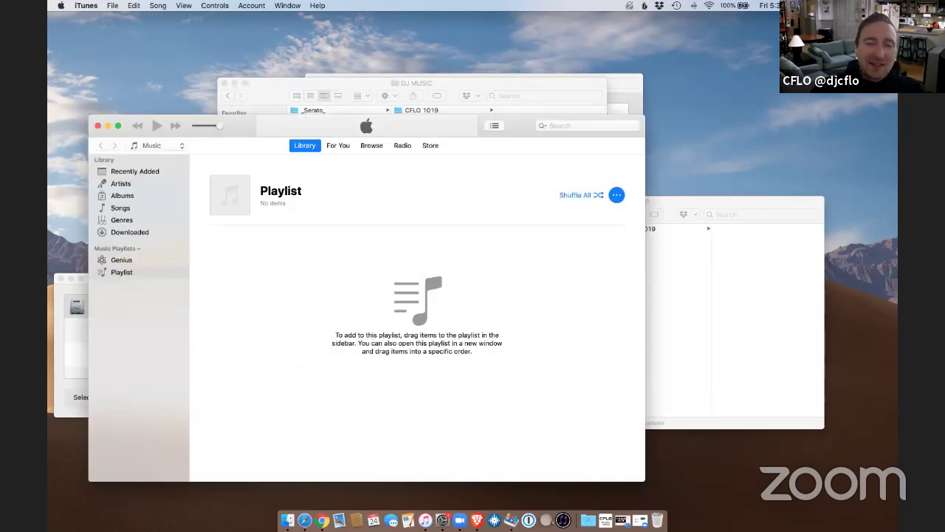
pyautogui.click(494, 520)
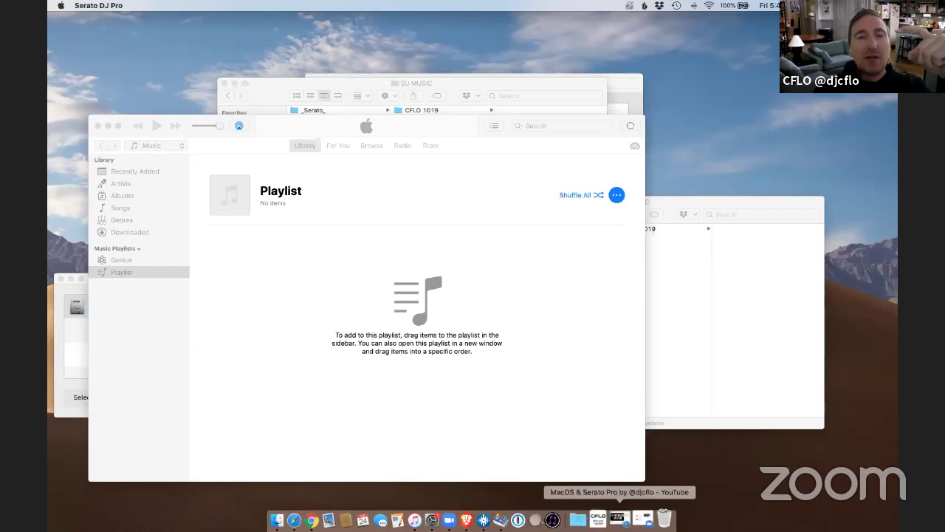
# Open and re-minimize the YouTube live stream window, and try to quit iTunes
pyautogui.click(618, 520)
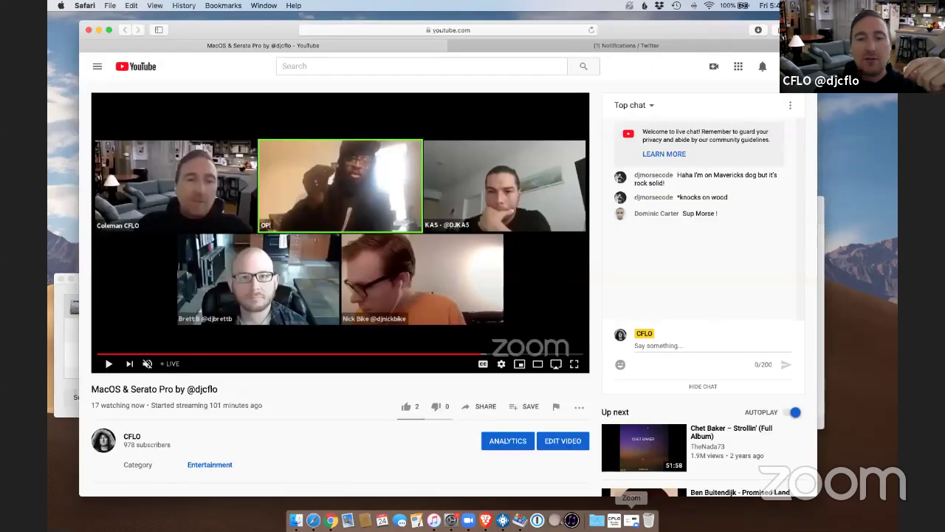
pyautogui.press('super+m')
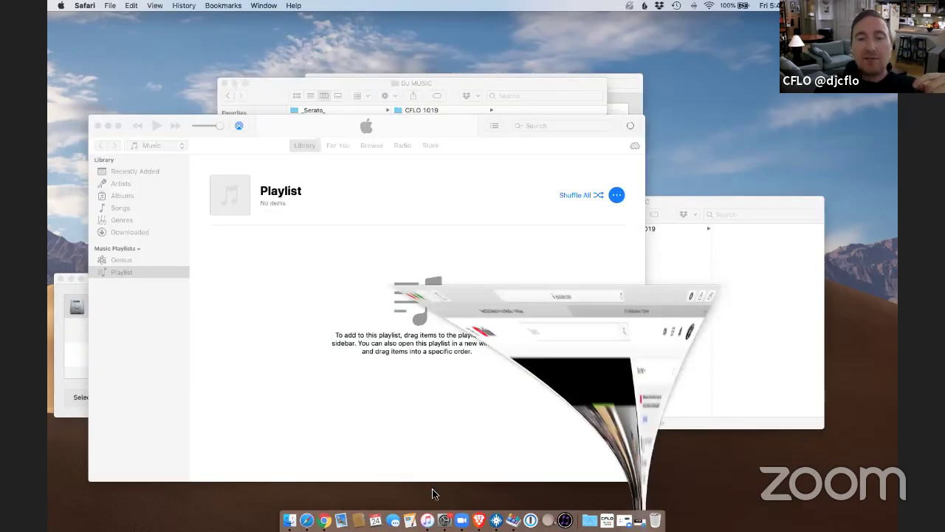
pyautogui.rightClick(427, 519)
pyautogui.click(489, 519)
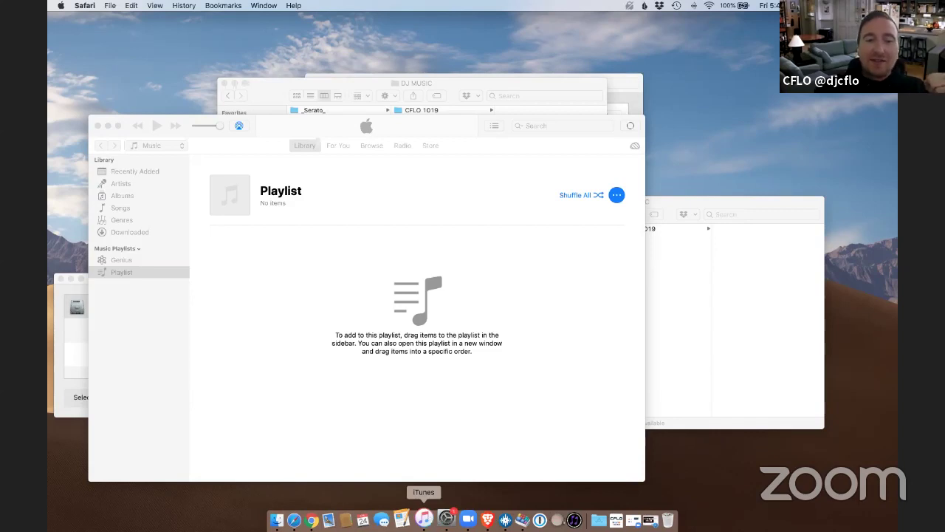
pyautogui.rightClick(428, 520)
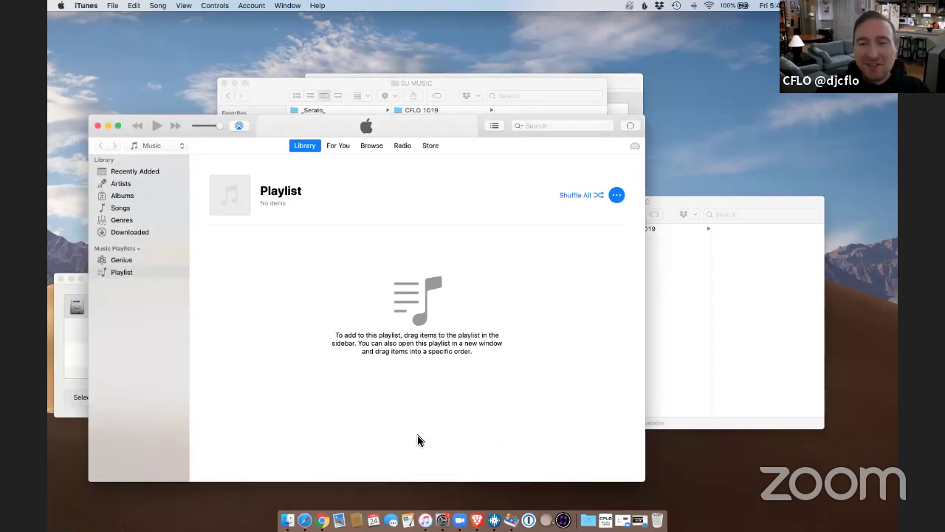
# Force quit Serato DJ Pro
pyautogui.press('cmd+alt+Escape')
pyautogui.press('Down')
pyautogui.press('Down')
pyautogui.press('Return')
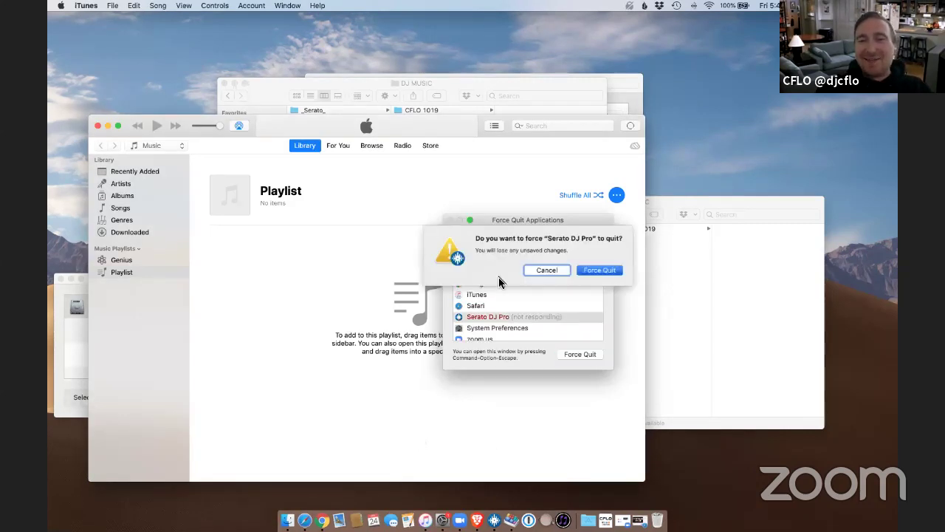
pyautogui.press('Return')
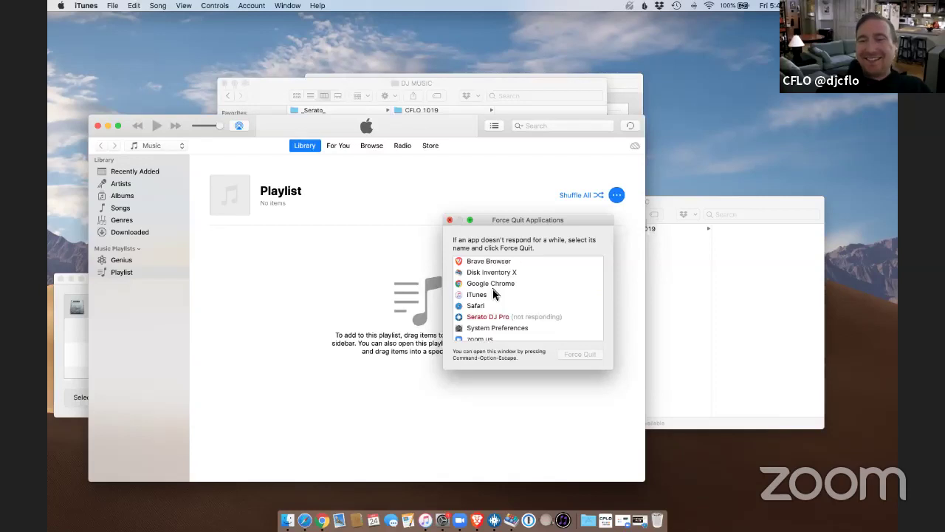
# Force quit iTunes and close the Force Quit Applications window
pyautogui.click(557, 294)
pyautogui.press('Return')
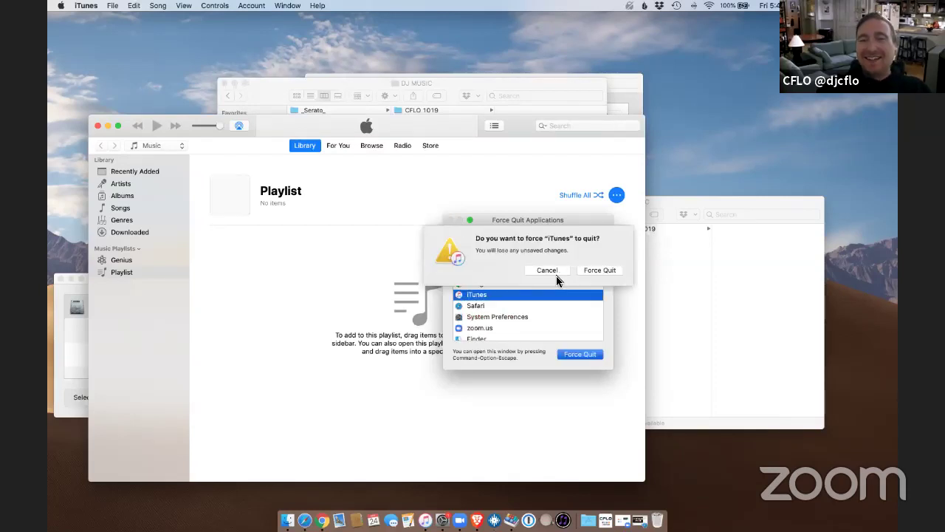
pyautogui.press('Return')
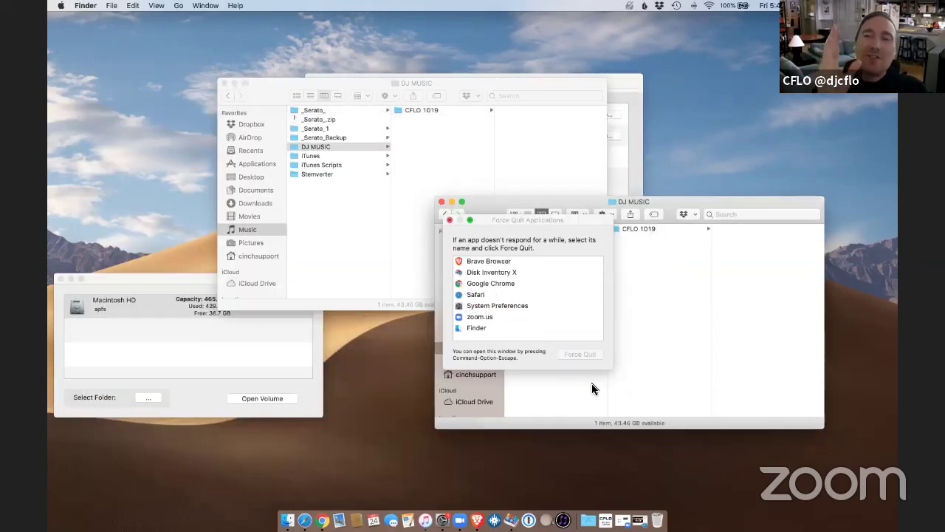
pyautogui.press('super+w')
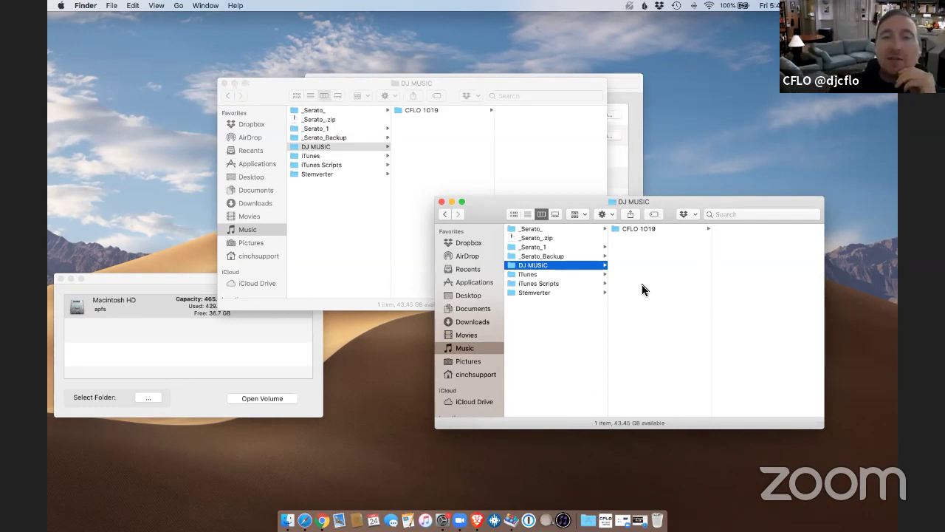
# Quit Disk Inventory X and Brave Browser to reduce the number of running applications
pyautogui.moveTo(464, 198); pyautogui.dragTo(434, 183)
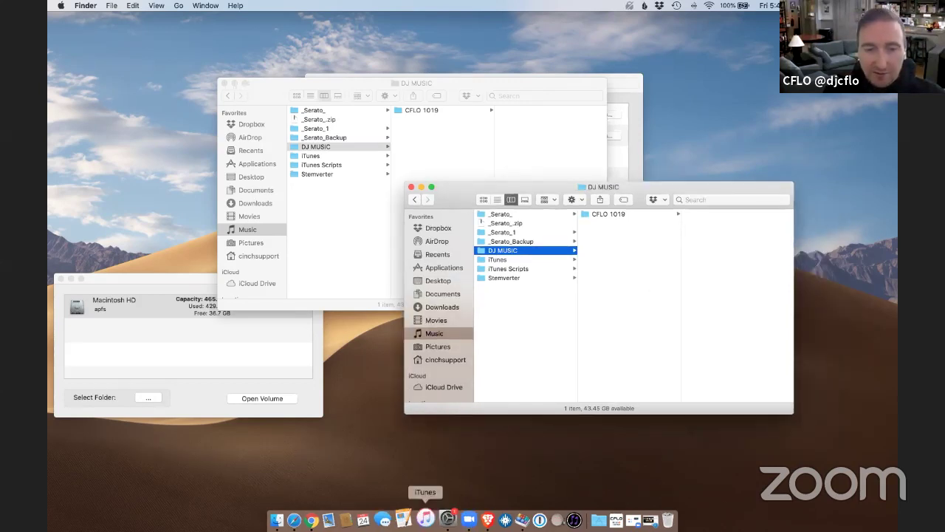
pyautogui.click(514, 518)
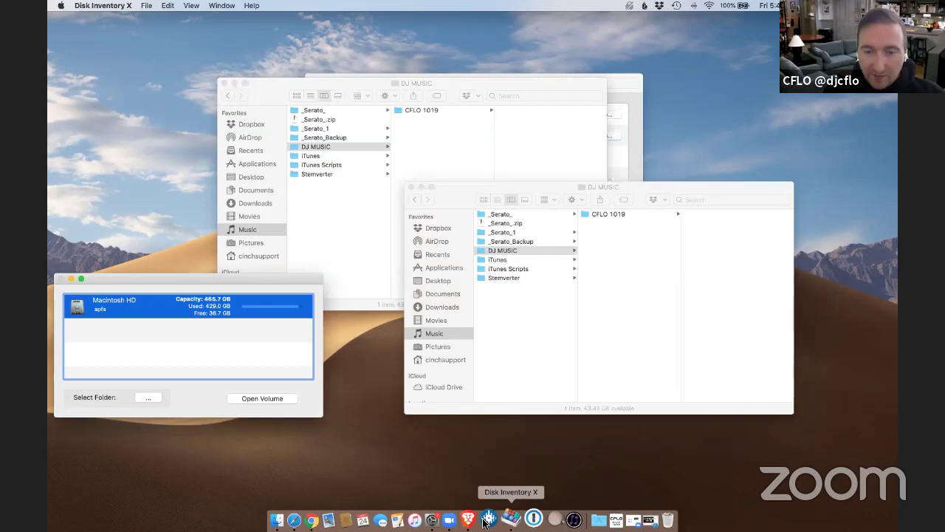
pyautogui.press('super+q')
pyautogui.click(470, 518)
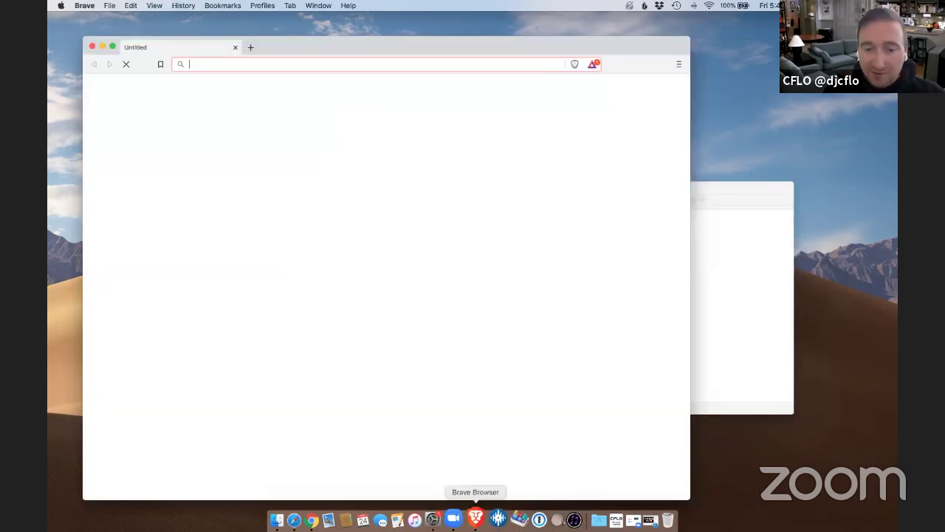
pyautogui.press('super+q')
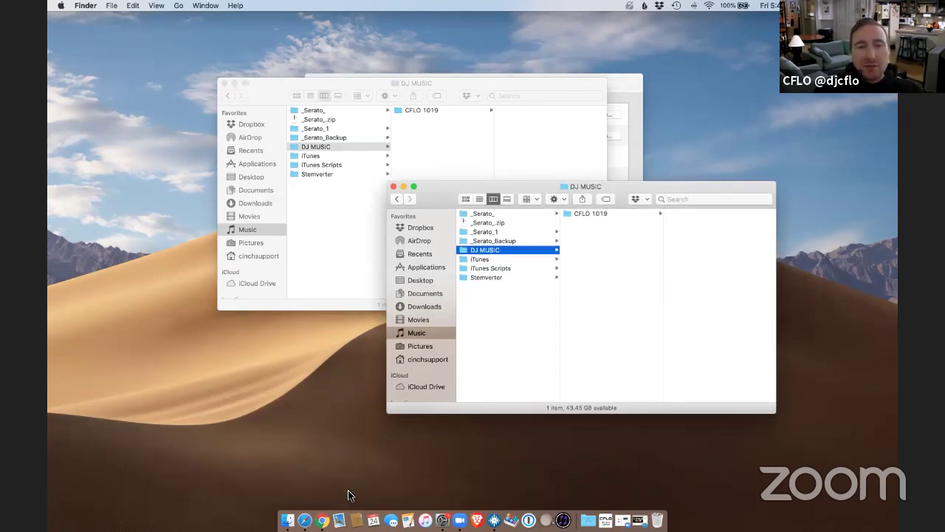
# Bring up the slides in Chrome, and switch to Serato DJ Pro to open the CFLO 1019 crate
pyautogui.click(323, 520)
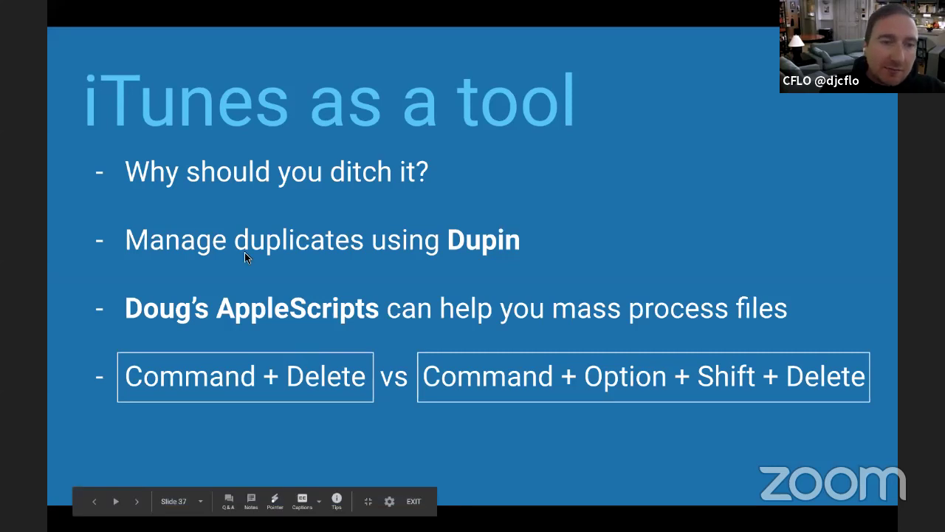
pyautogui.press('super+Tab')
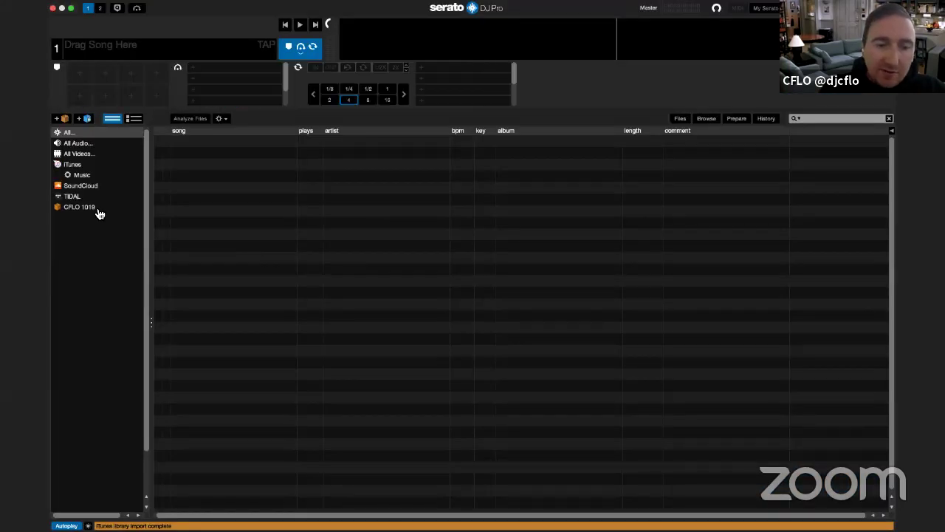
pyautogui.click(98, 211)
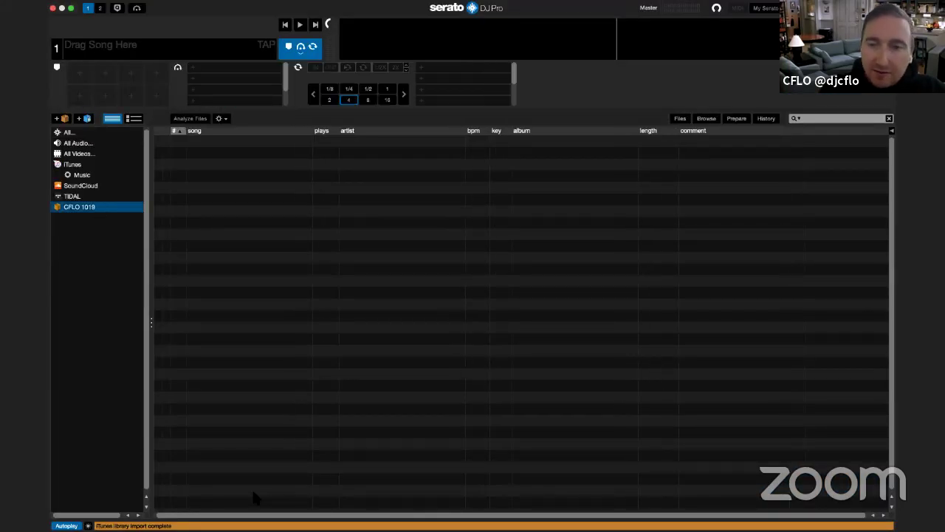
# Check the DJ MUSIC folder in Finder, and return to the CFLO 1019 crate in Serato DJ Pro
pyautogui.press('super+Tab')
pyautogui.press('Tab')
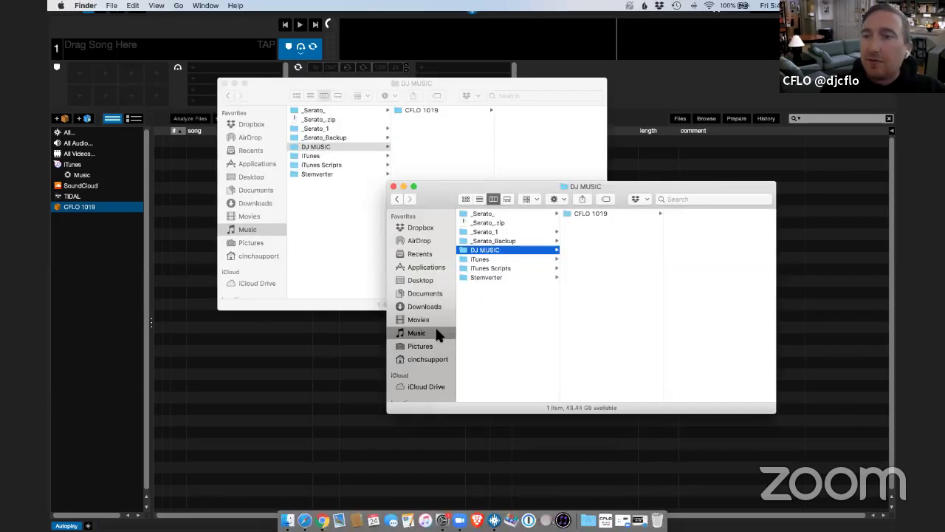
pyautogui.press('super+Tab')
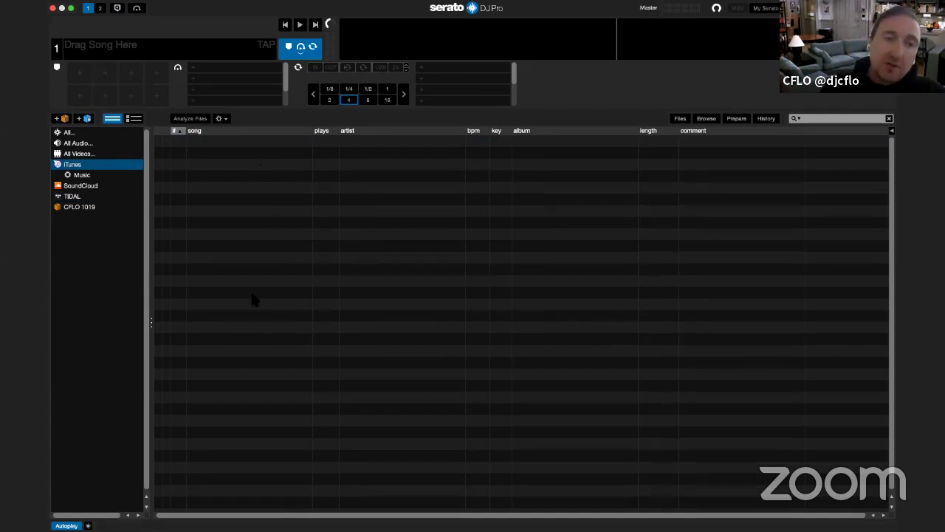
pyautogui.click(95, 211)
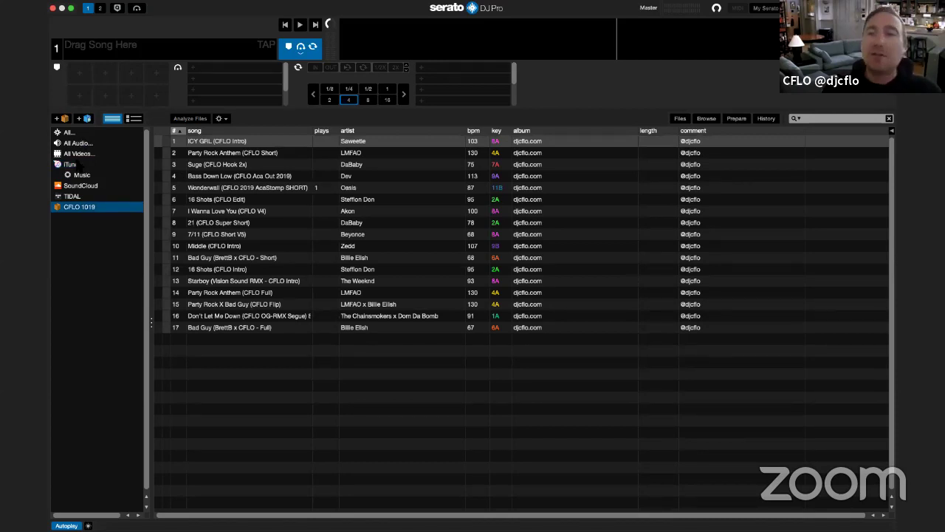
# Turn off Show iTunes Library in the library and display settings, and select the track I Wanna Love You (CFLO V4) in the crate
pyautogui.click(818, 8)
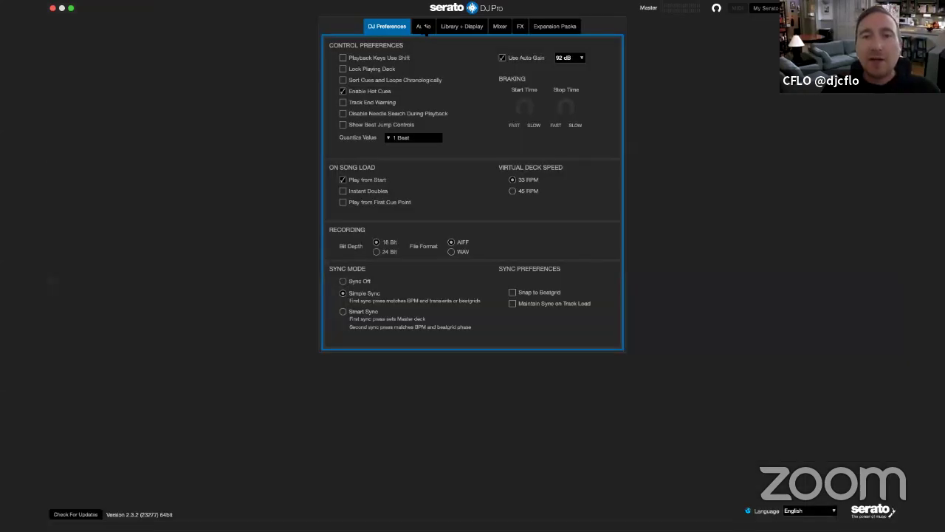
pyautogui.hotkey('ctrl', 'Tab')
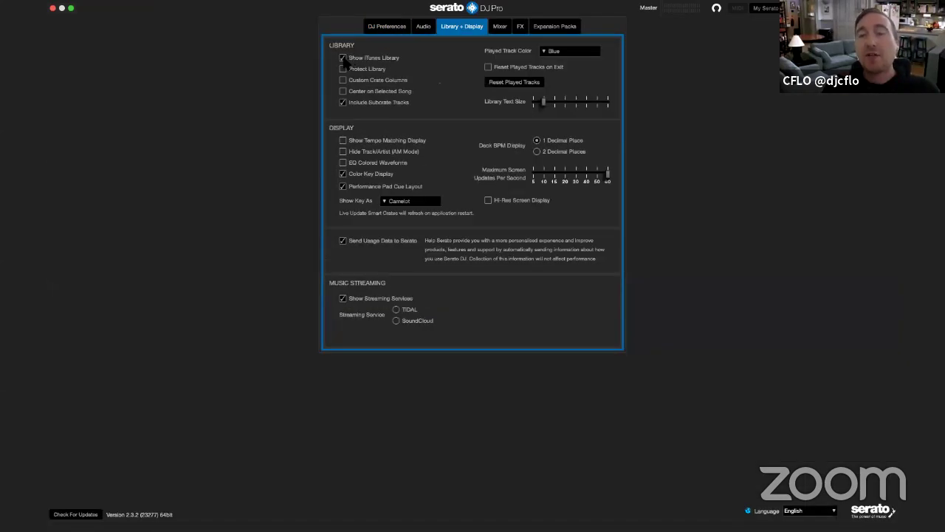
pyautogui.click(343, 58)
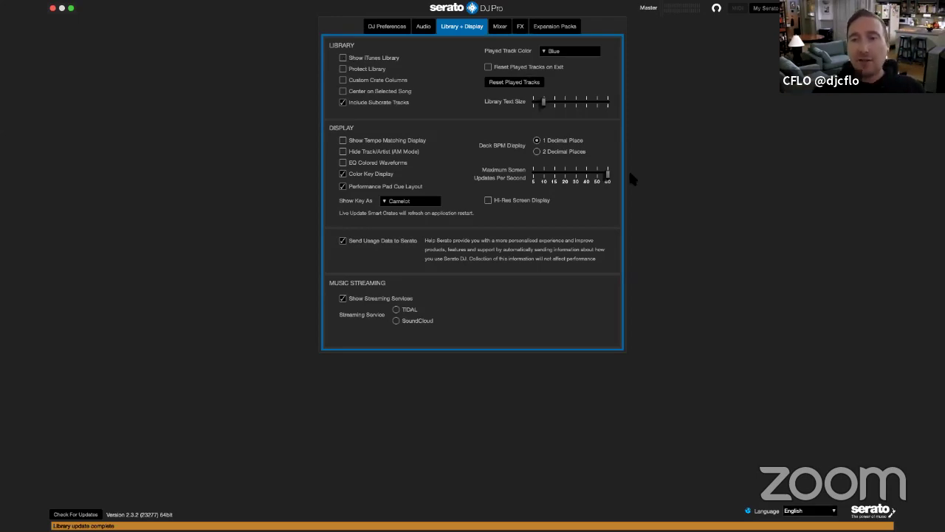
pyautogui.press('Escape')
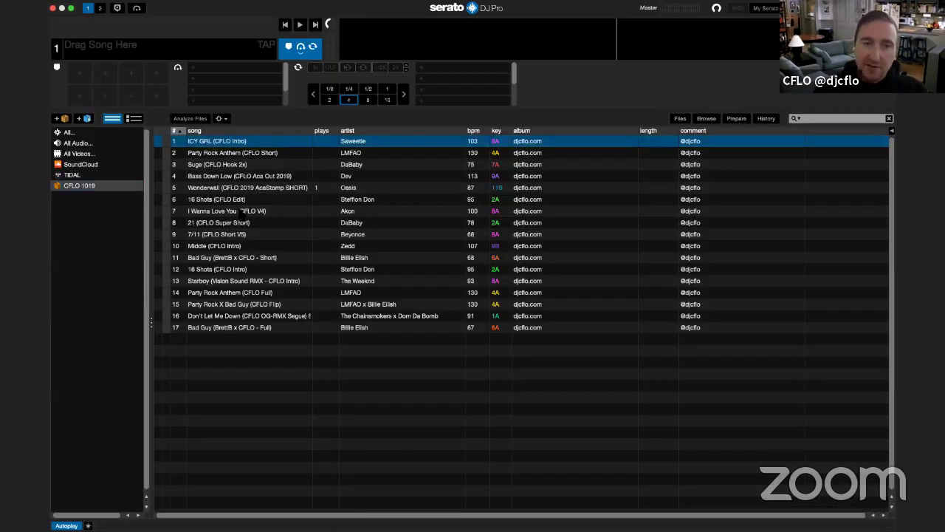
pyautogui.click(240, 210)
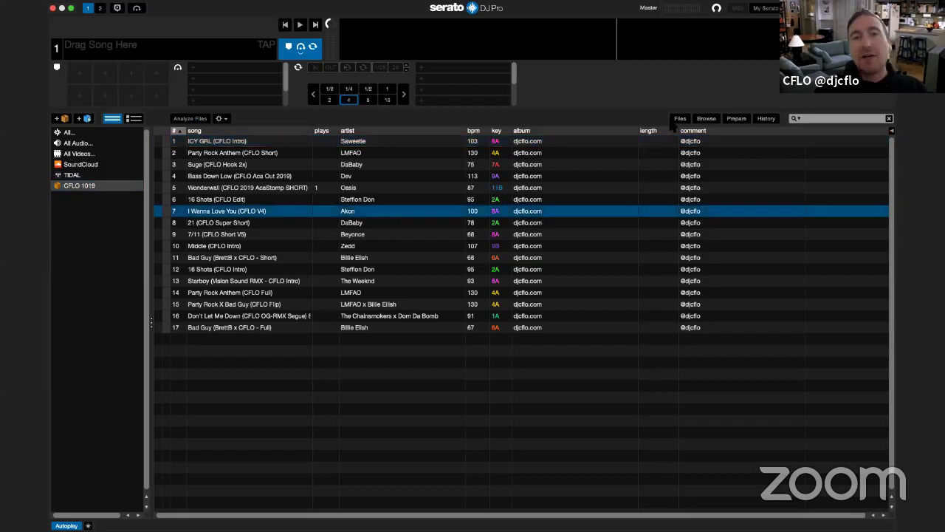
# Minimize Serato DJ Pro, and open the iTunes Scripts folder in Finder with the window wide enough to read the script names
pyautogui.click(684, 121)
pyautogui.click(683, 121)
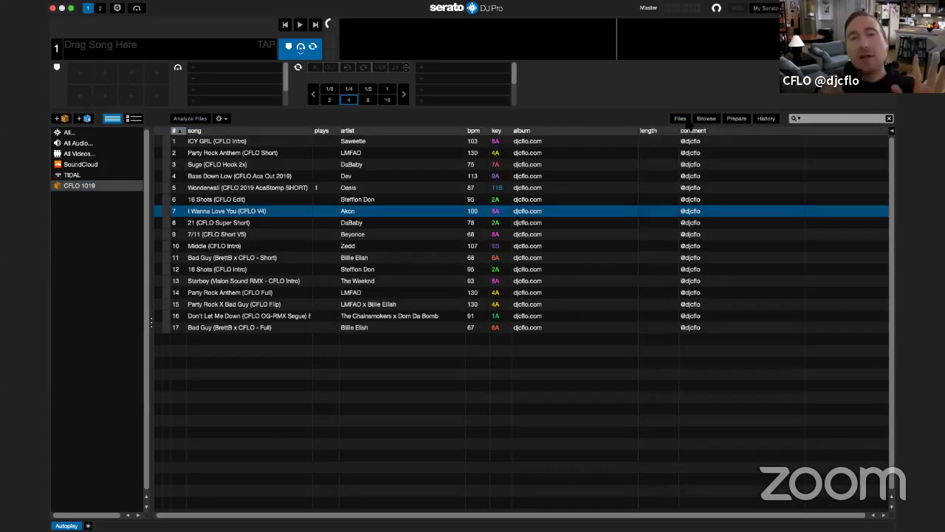
pyautogui.click(70, 8)
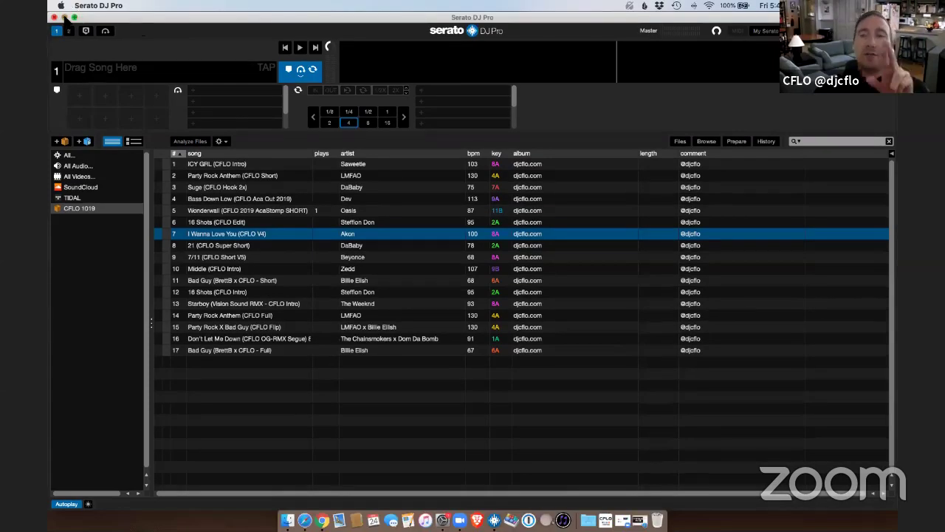
pyautogui.click(65, 18)
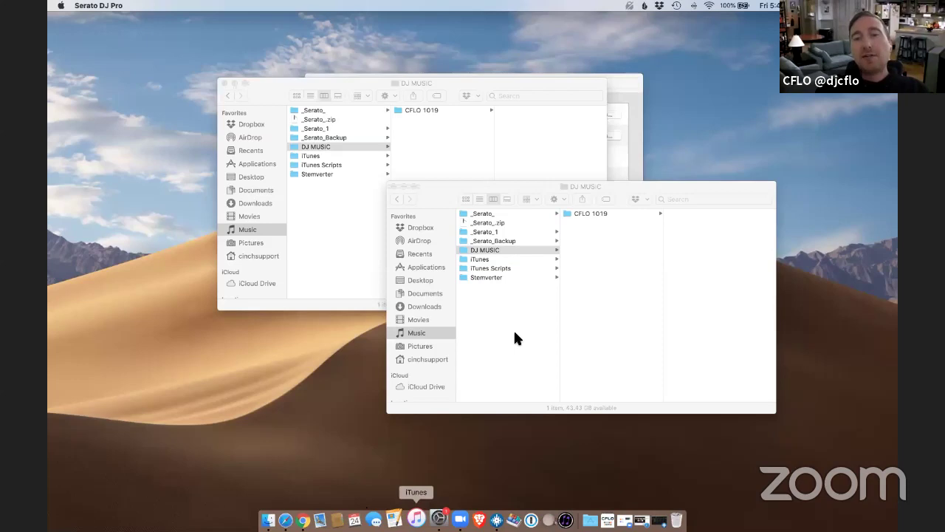
pyautogui.click(598, 216)
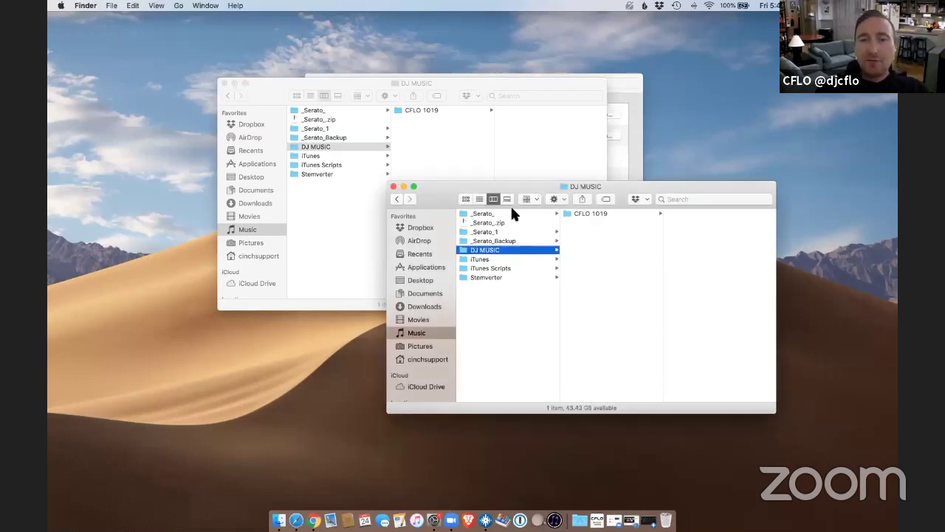
pyautogui.click(490, 268)
pyautogui.moveTo(517, 187); pyautogui.dragTo(384, 178)
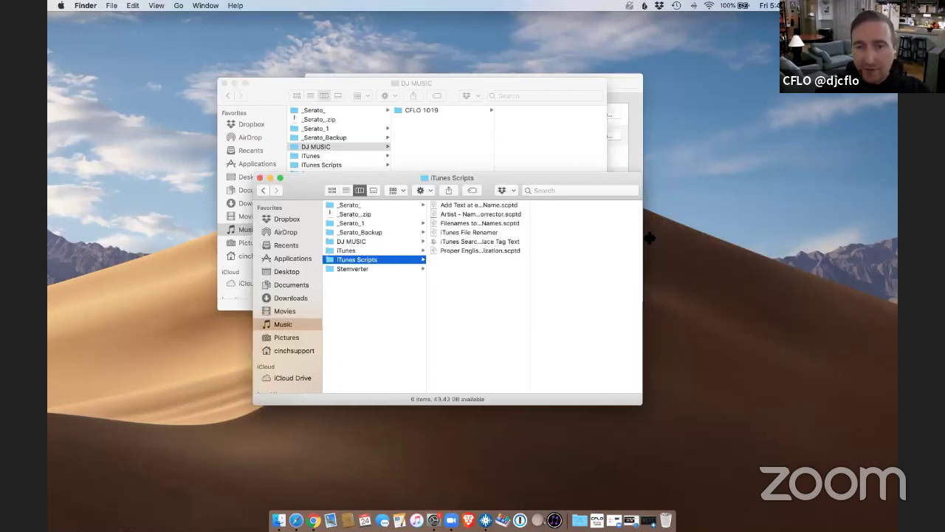
pyautogui.moveTo(645, 230); pyautogui.dragTo(650, 238)
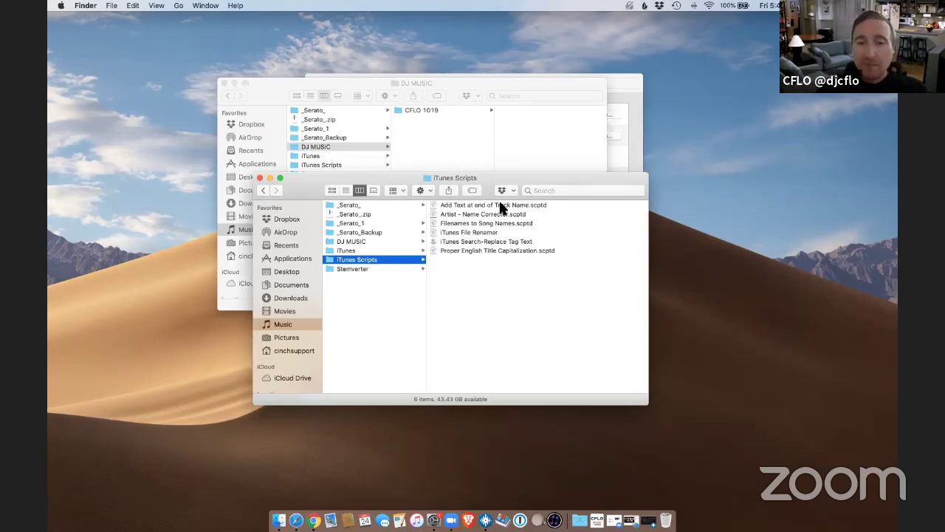
# Open Add Text at end of Track Name.scptd in Script Editor to view its code, and close it again
pyautogui.press('Right')
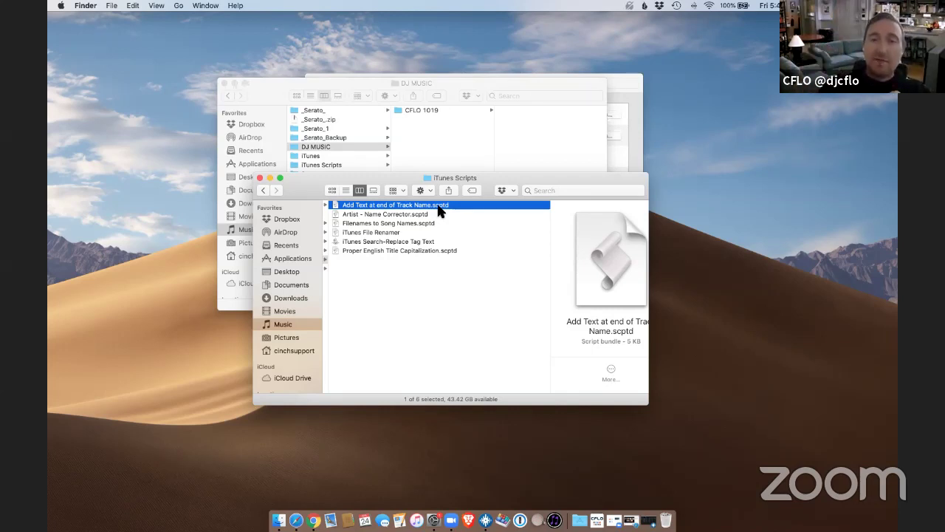
pyautogui.hscroll(1, 439, 211)
pyautogui.press('super+o')
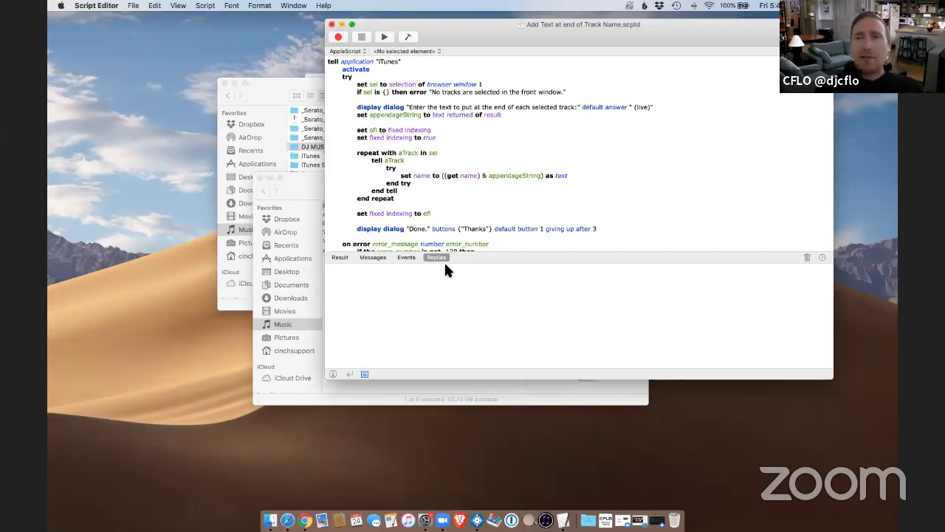
pyautogui.press('super+w')
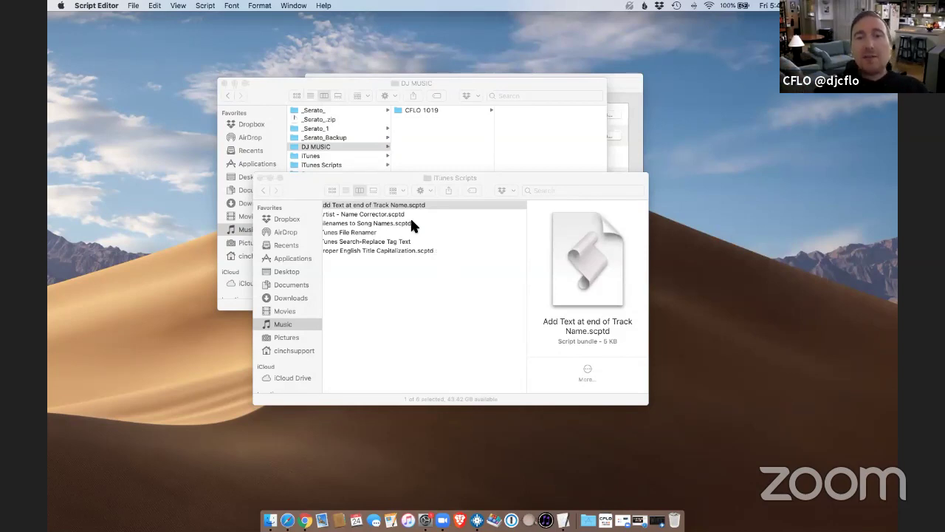
# Go through the remaining iTunes scripts one by one, from Artist - Name Corrector to Proper English Title Capitalization
pyautogui.click(425, 242)
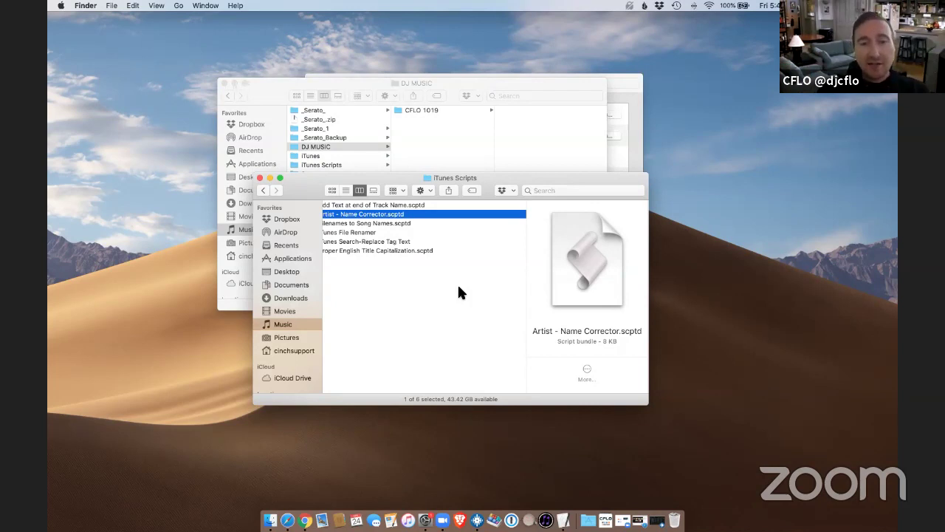
pyautogui.click(387, 224)
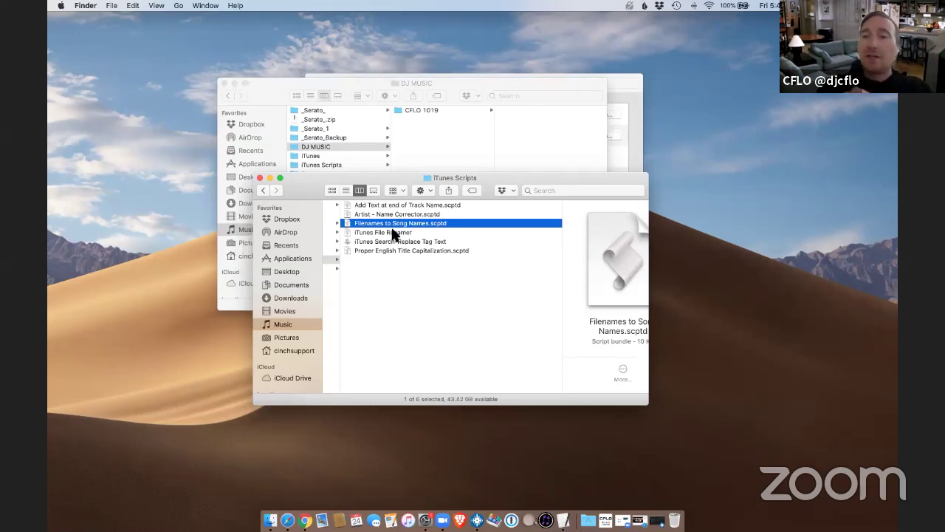
pyautogui.click(394, 234)
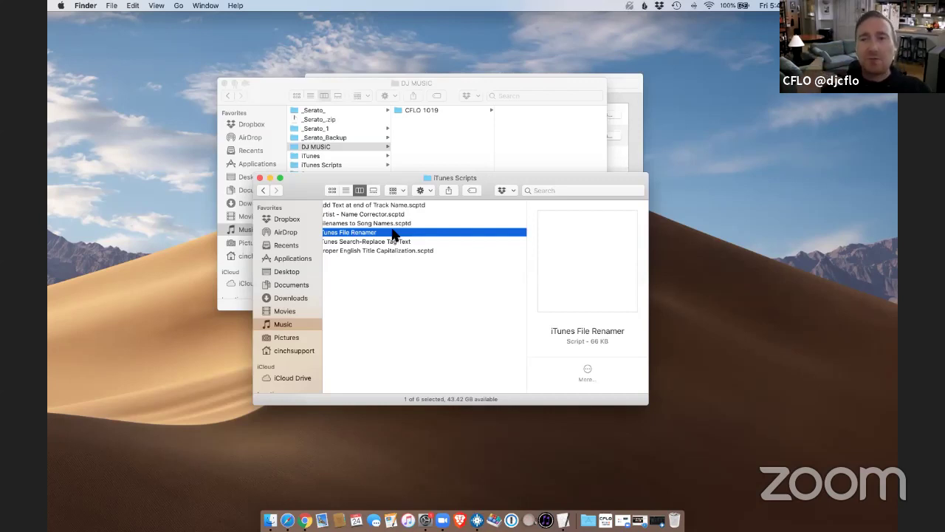
pyautogui.hscroll(-2, 395, 233)
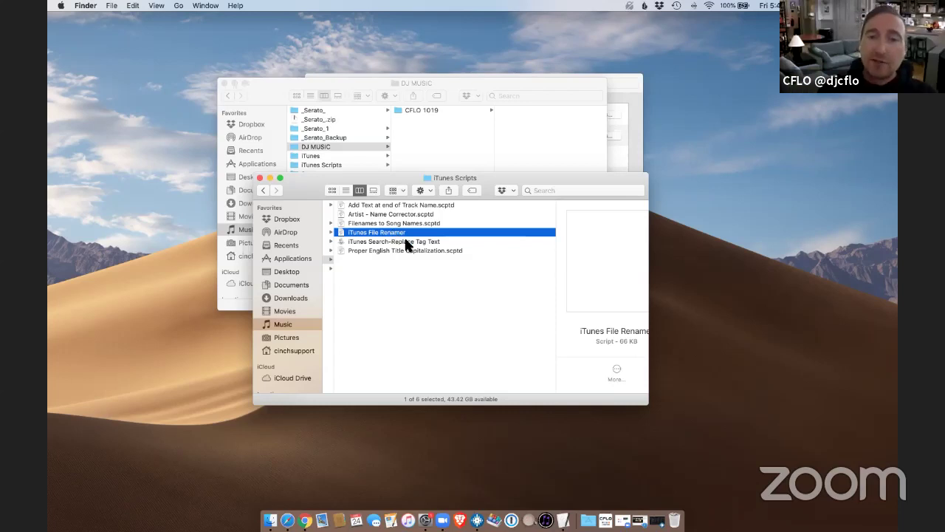
pyautogui.click(405, 244)
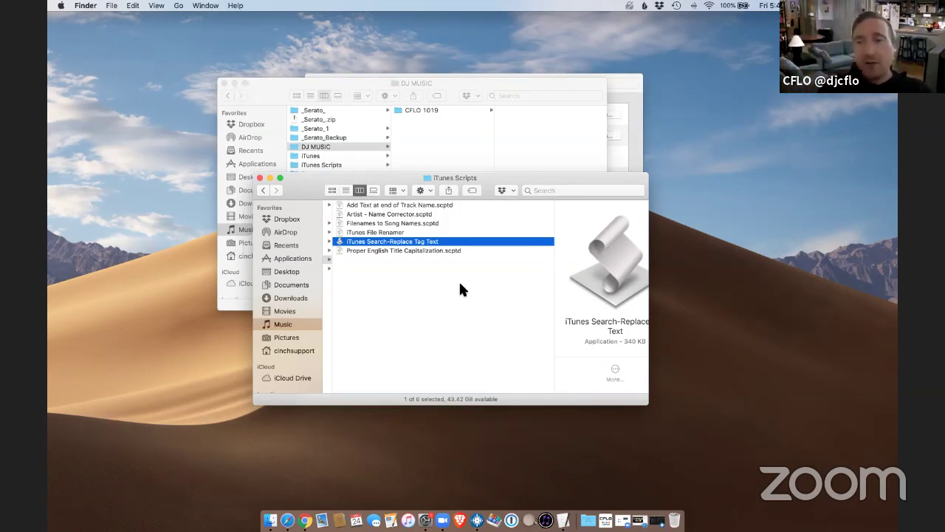
pyautogui.click(371, 253)
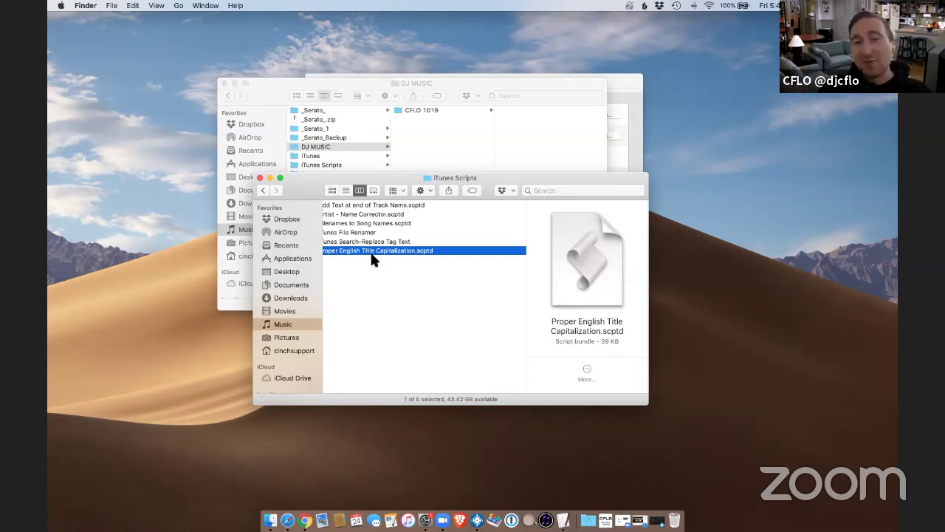
pyautogui.hscroll(-3, 458, 269)
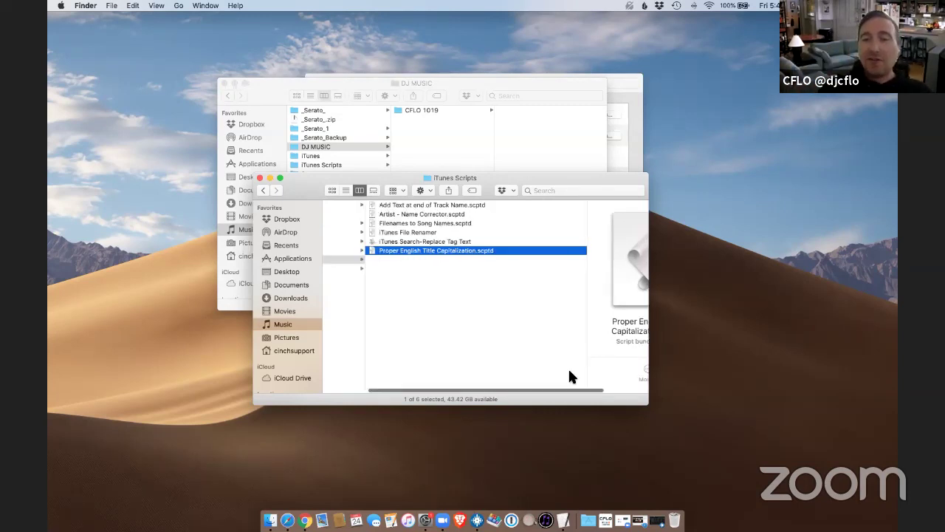
pyautogui.hscroll(-2, 569, 376)
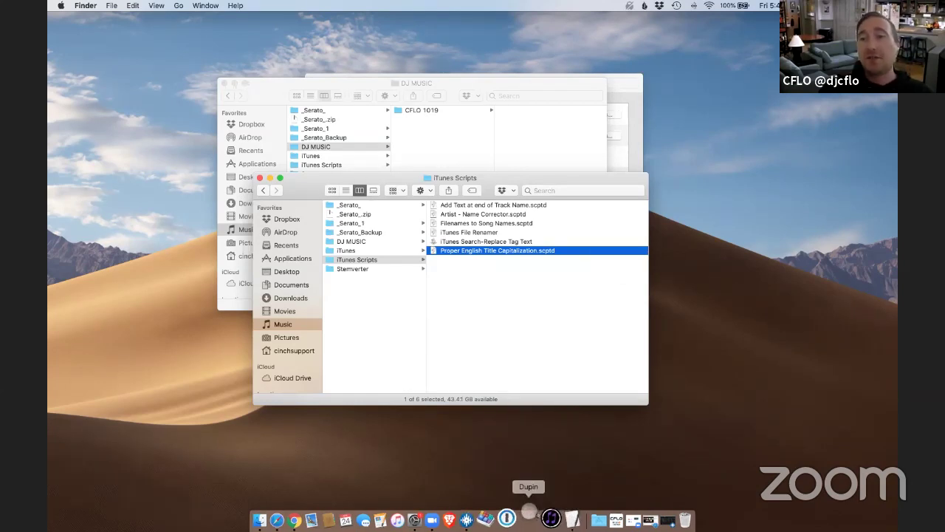
# Open Dupin and set the Music library's duplicate criteria to Name, Artist, Album, Time, Size, Bit Rate and Kind only
pyautogui.click(528, 511)
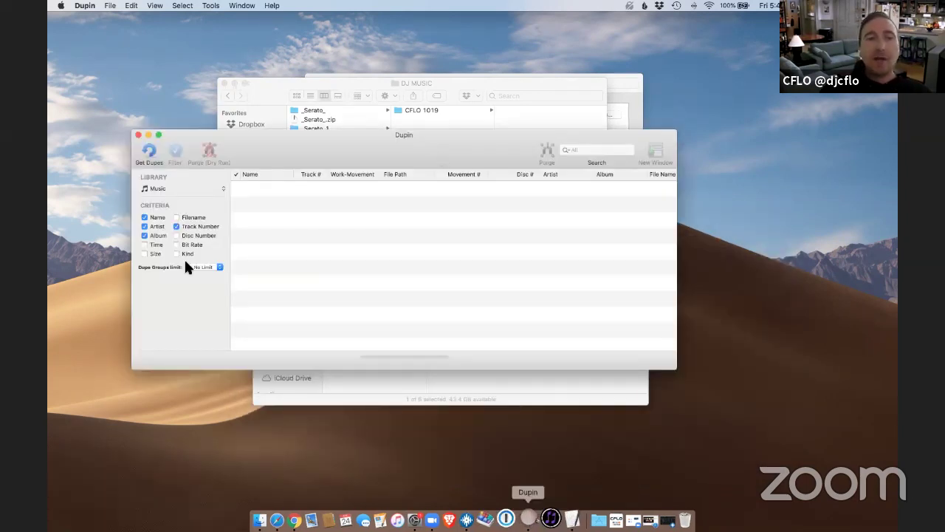
pyautogui.click(163, 190)
pyautogui.click(155, 189)
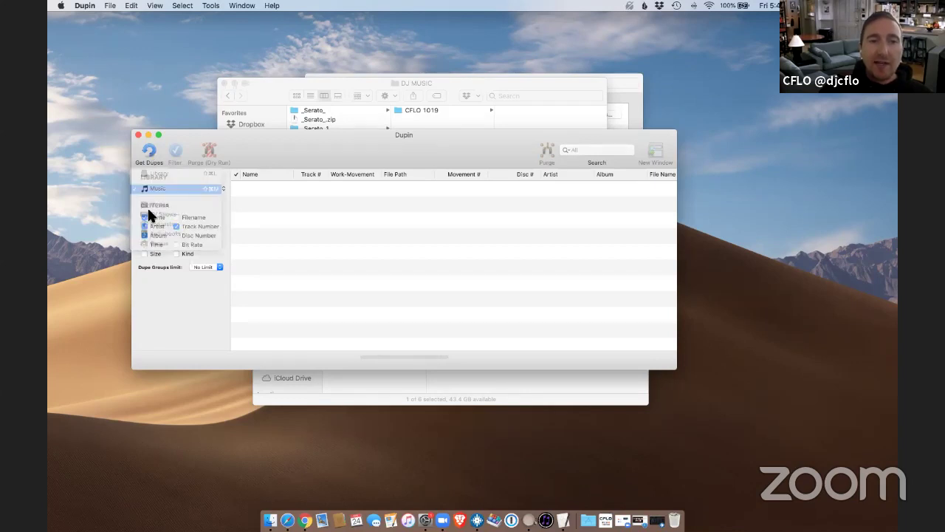
pyautogui.click(145, 244)
pyautogui.click(145, 254)
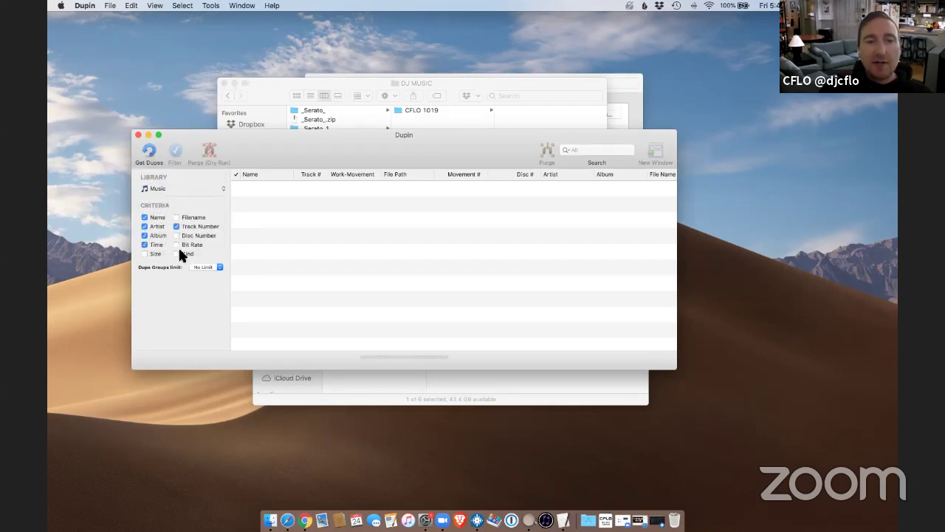
pyautogui.click(183, 254)
pyautogui.click(178, 245)
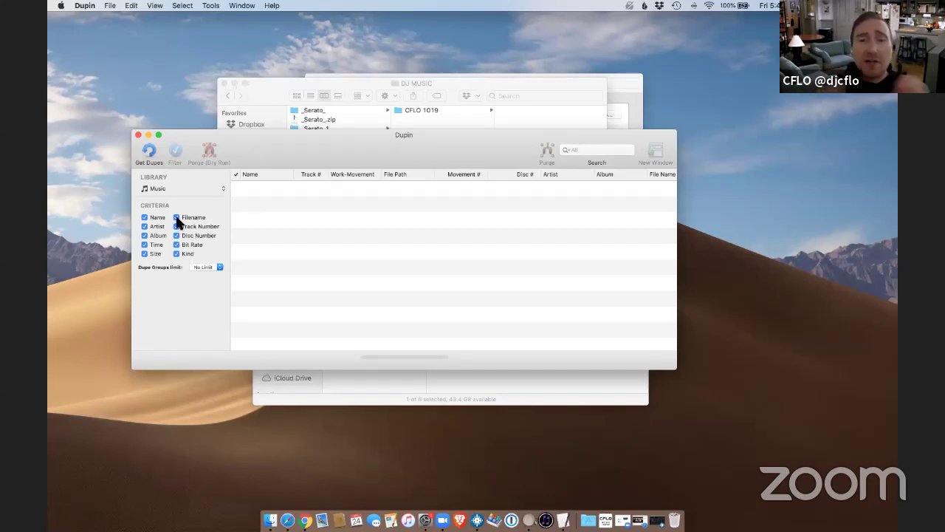
pyautogui.click(176, 218)
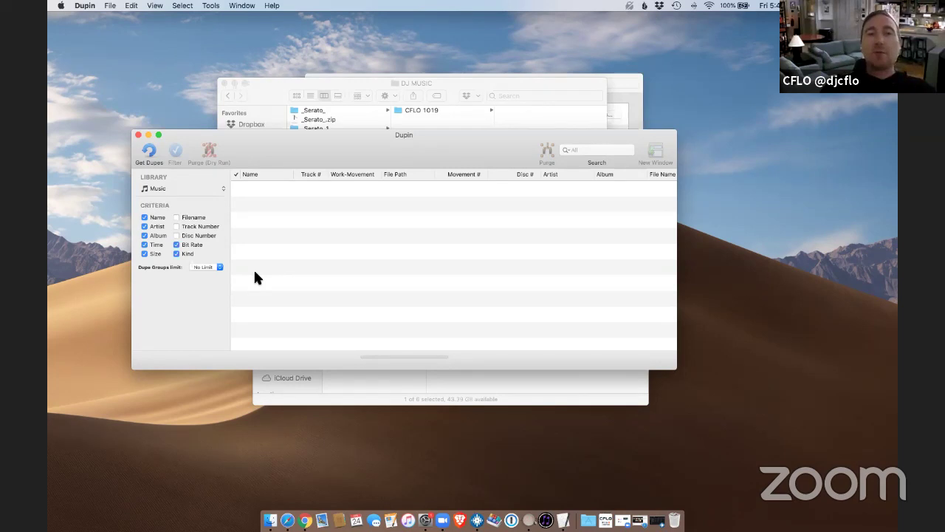
# Close and quit Dupin, and switch to the presentation slides in Chrome
pyautogui.press('cmd+w')
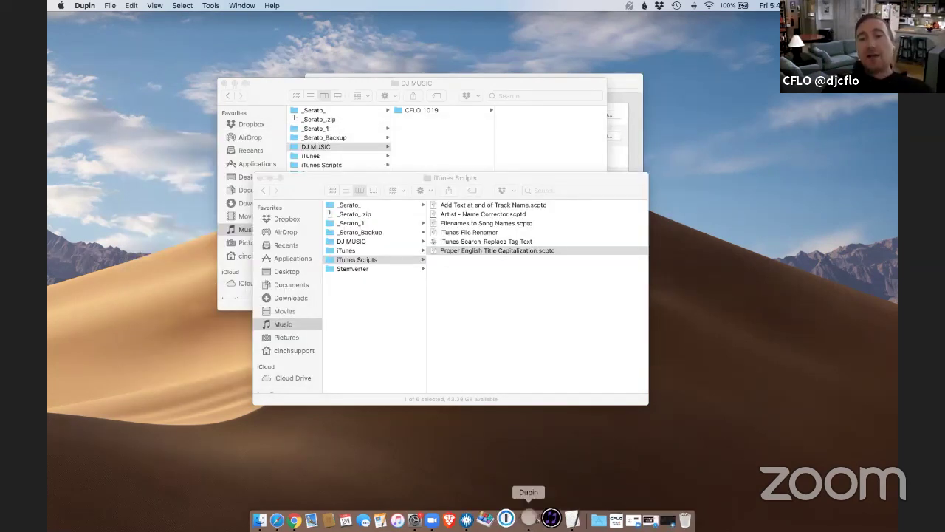
pyautogui.press('super+q')
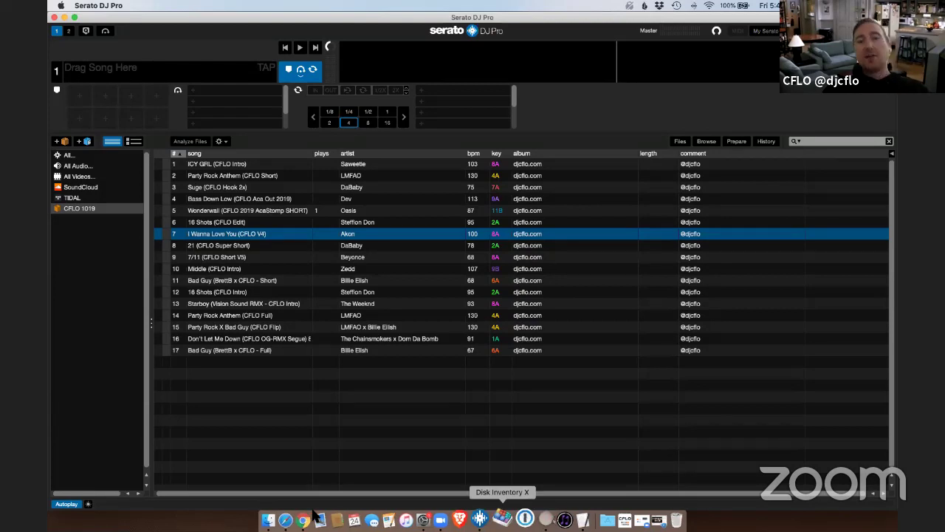
pyautogui.click(304, 519)
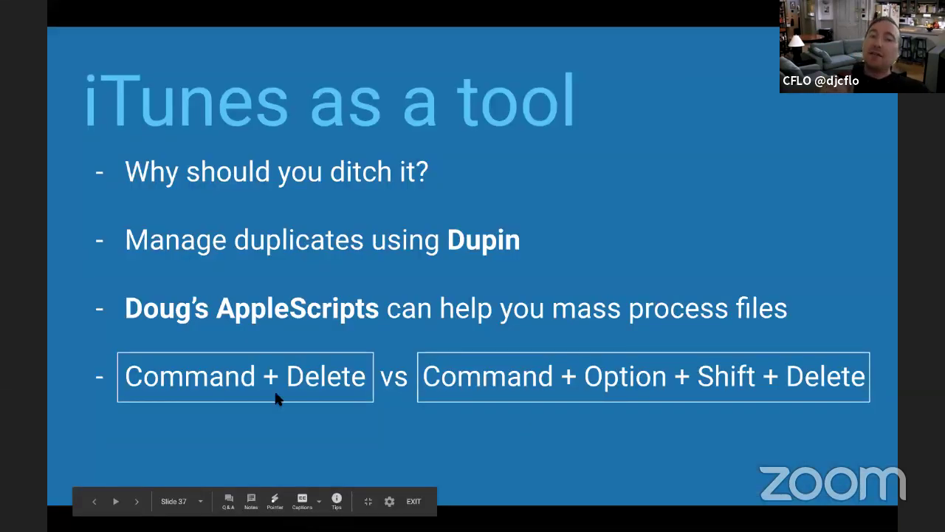
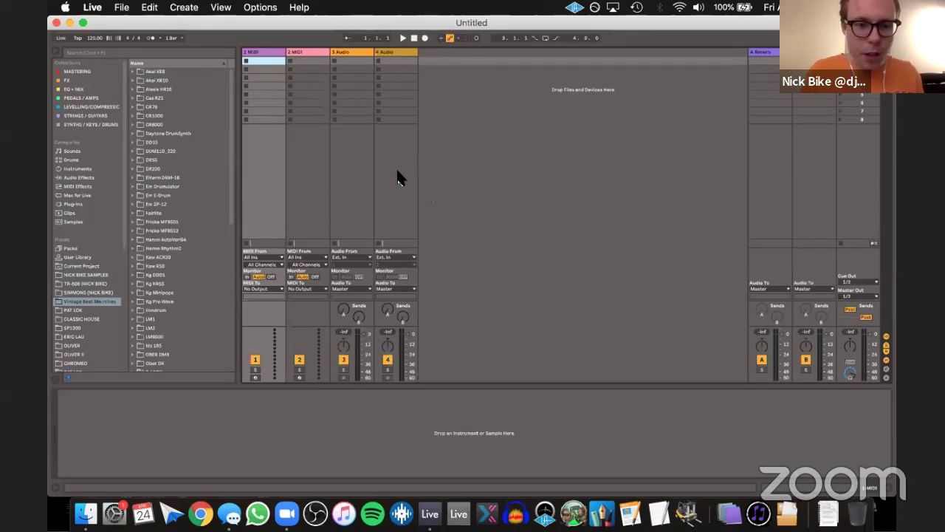
# Open the Look/Feel preferences in Ableton Live
pyautogui.click(90, 8)
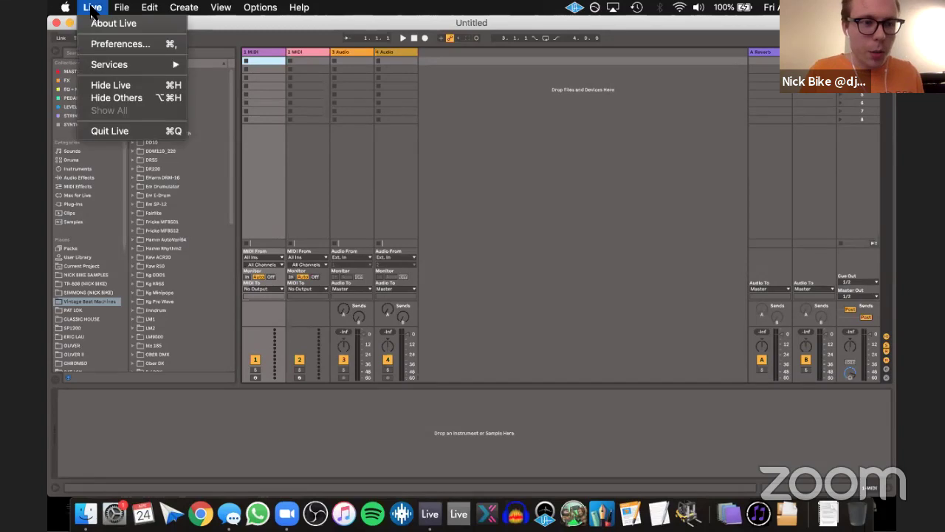
pyautogui.click(110, 44)
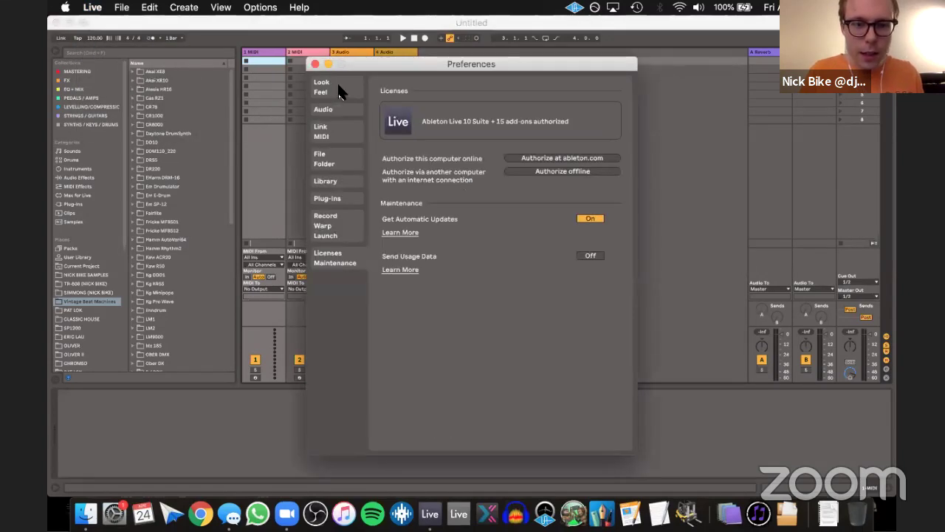
pyautogui.click(336, 90)
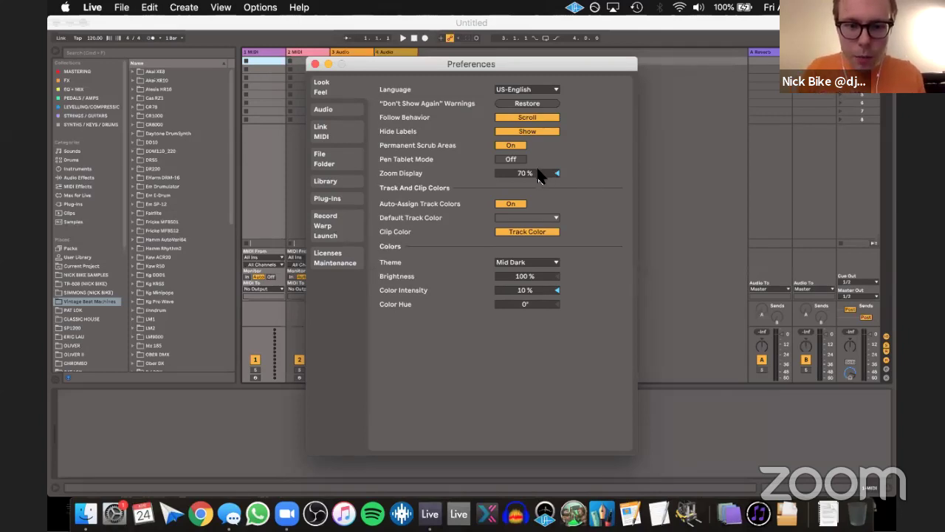
# Try out different Zoom Display values between 50% and 99%, and set it back to 70%
pyautogui.scroll(-2, 534, 175)
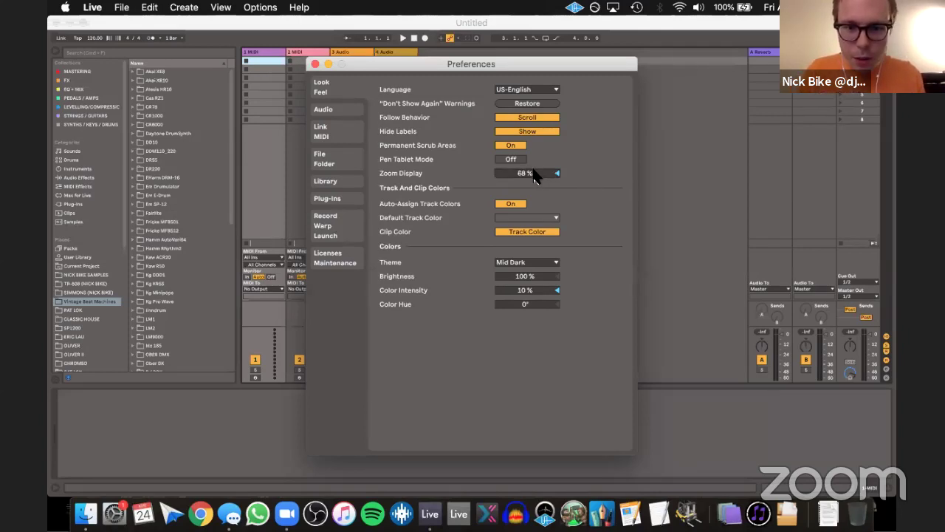
pyautogui.scroll(6, 534, 175)
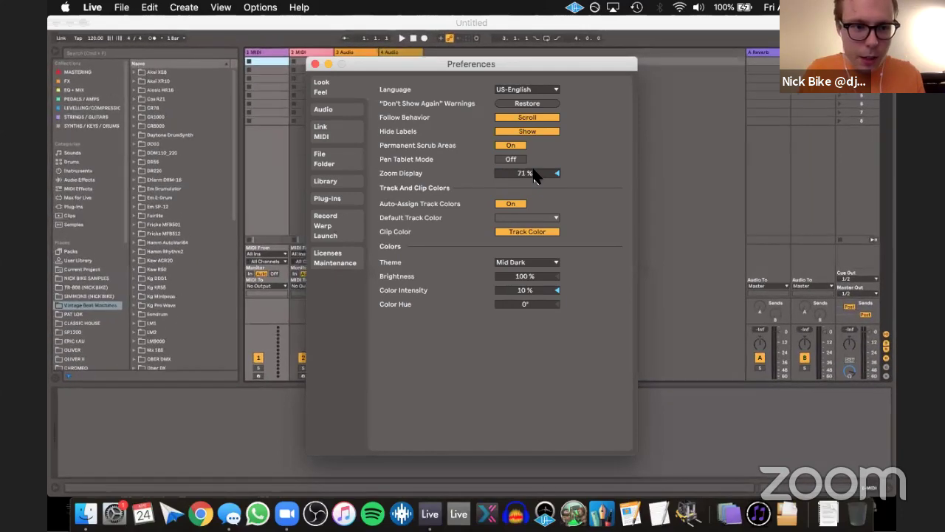
pyautogui.scroll(3, 534, 175)
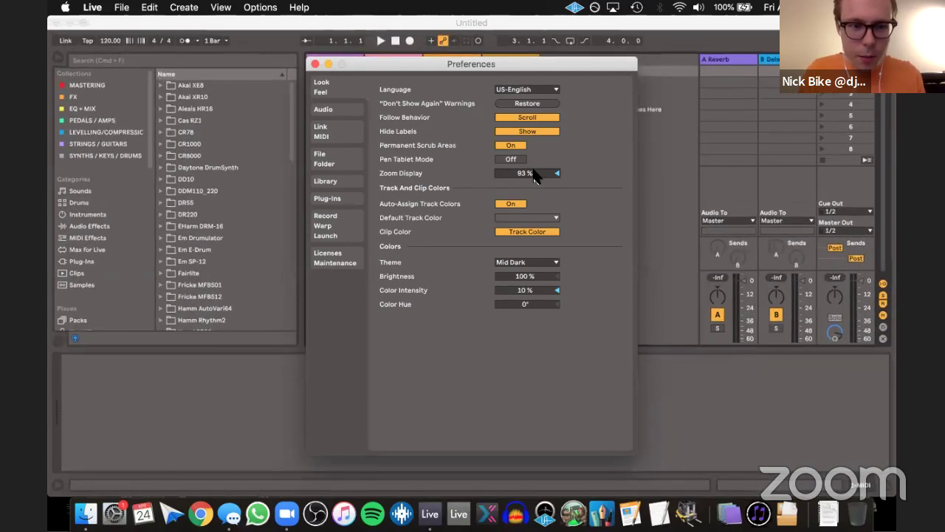
pyautogui.scroll(1, 533, 175)
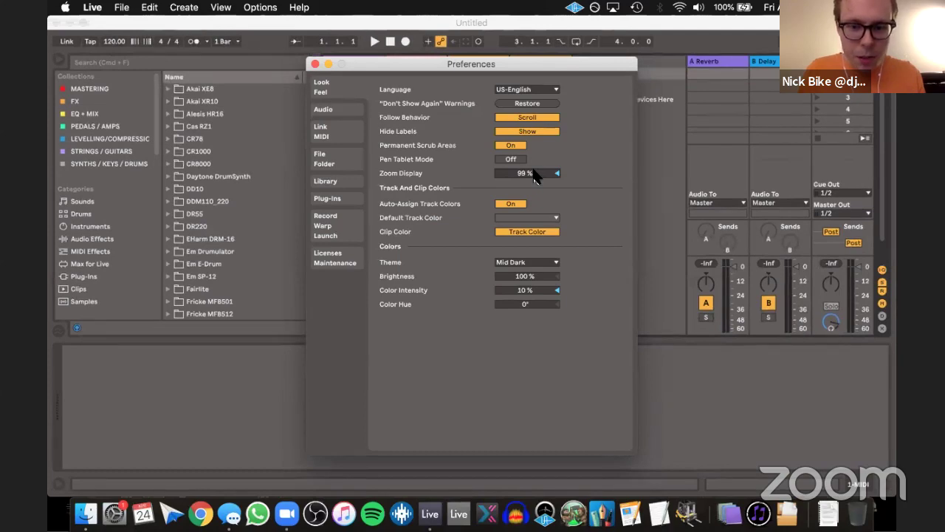
pyautogui.scroll(-5, 534, 175)
pyautogui.scroll(-1, 534, 175)
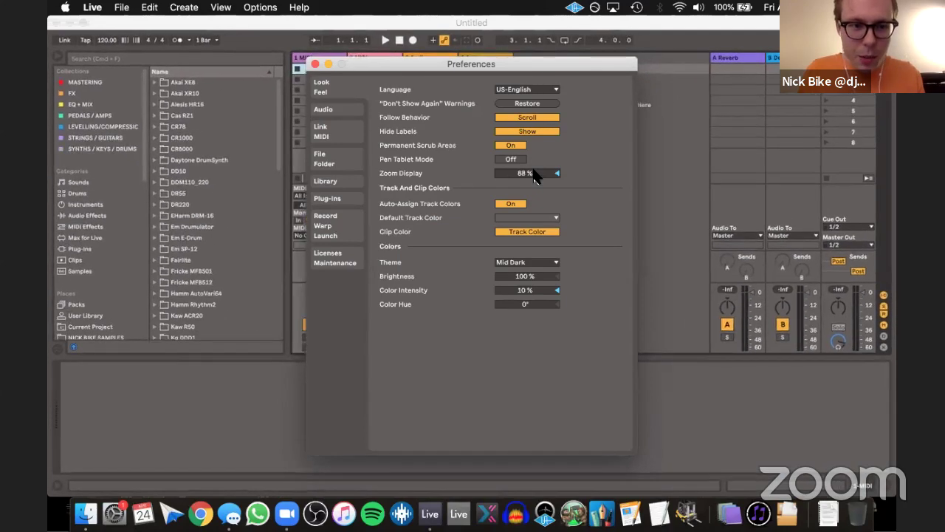
pyautogui.scroll(-15, 533, 175)
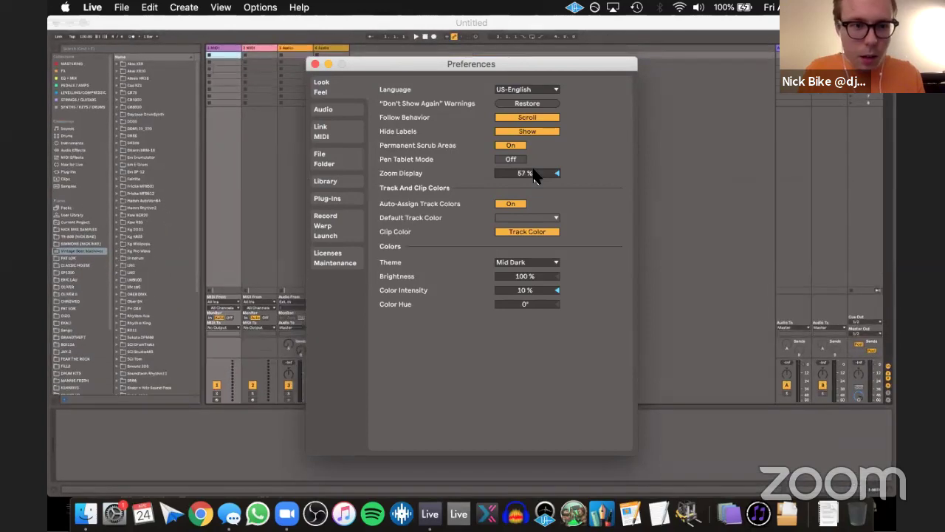
pyautogui.scroll(-1, 534, 175)
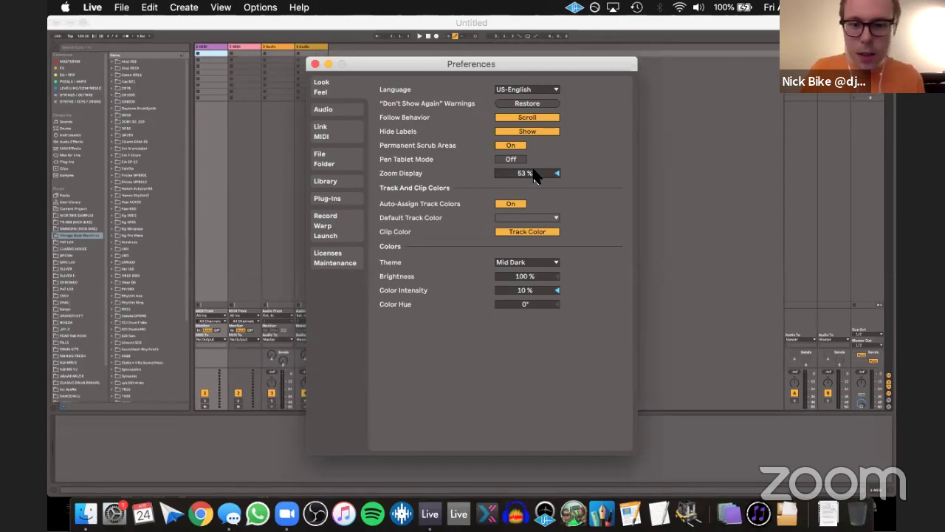
pyautogui.scroll(4, 534, 175)
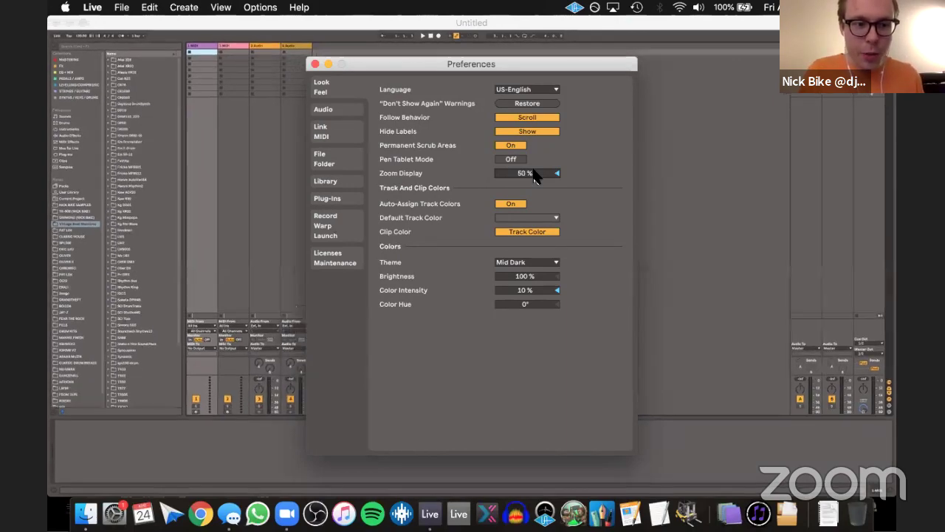
pyautogui.scroll(1, 534, 175)
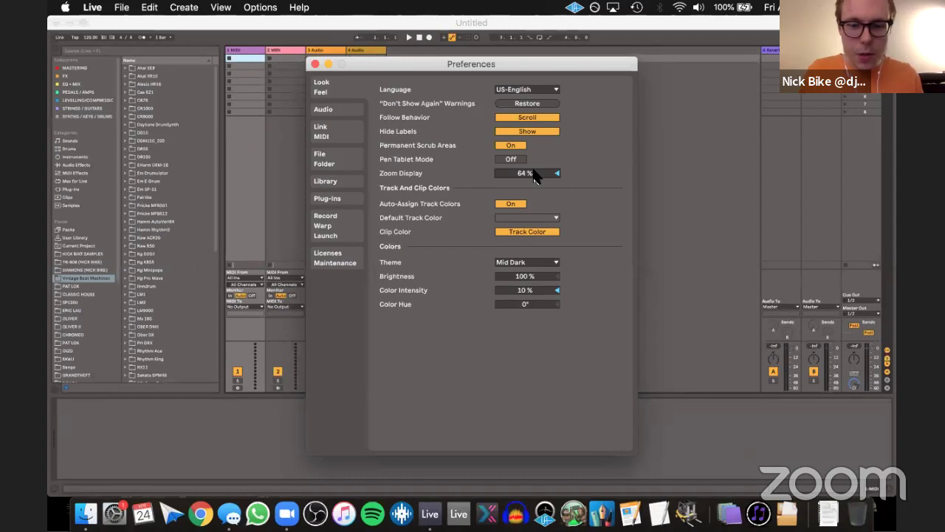
pyautogui.scroll(3, 534, 175)
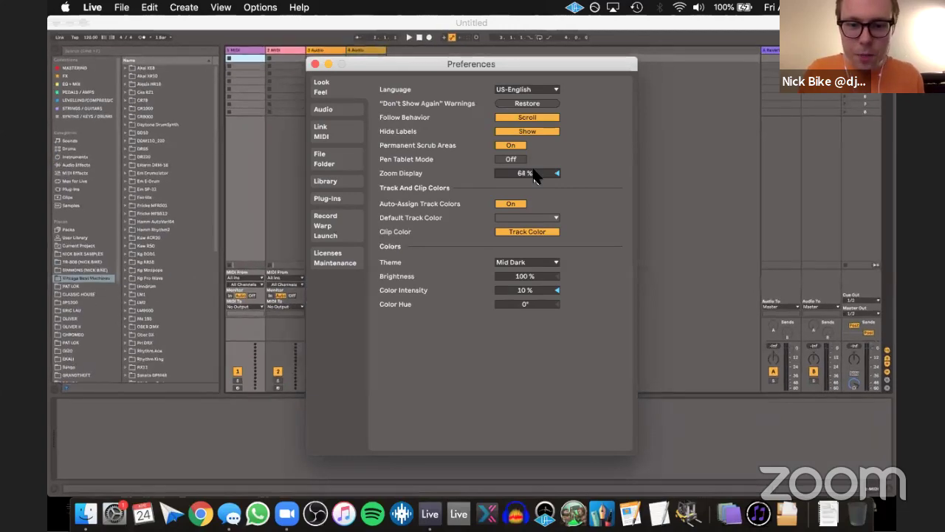
pyautogui.scroll(1, 535, 175)
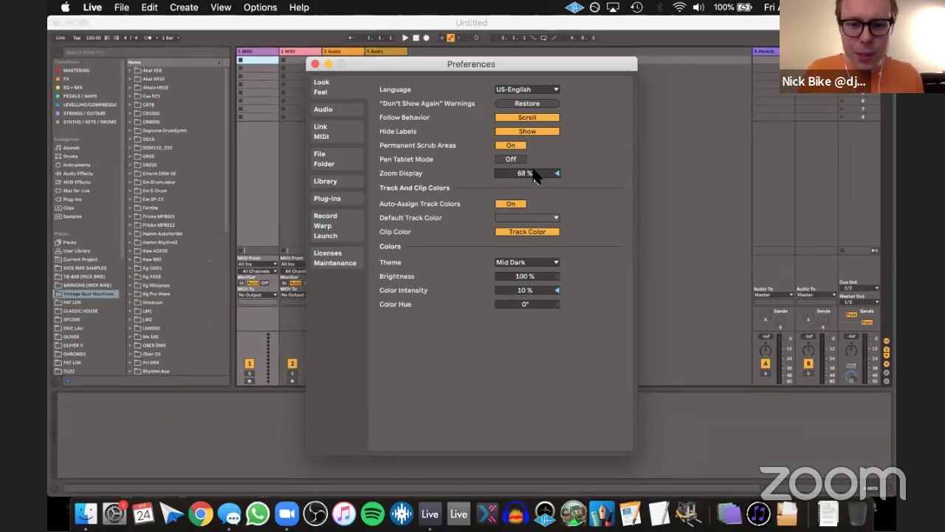
pyautogui.scroll(2, 535, 175)
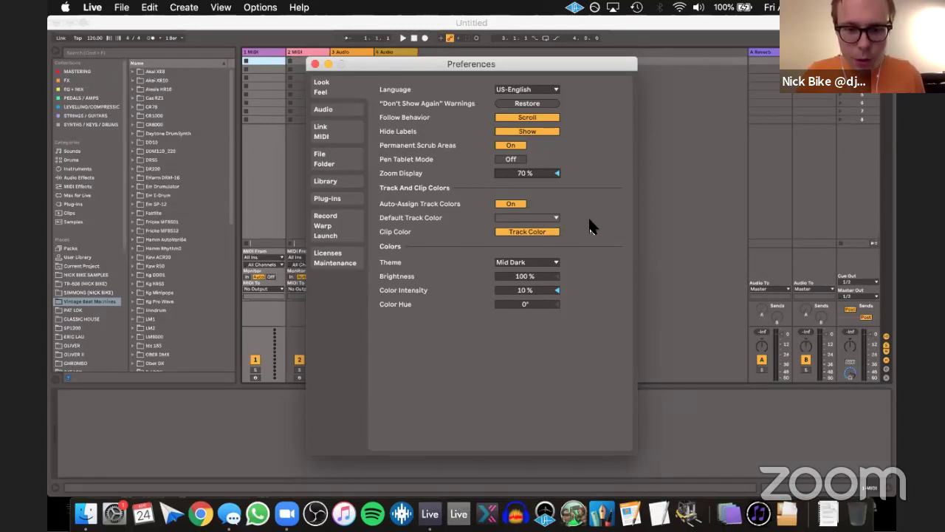
# View the available color themes, try out darker and lighter Brightness values, and reset Brightness to the default 100%
pyautogui.click(554, 264)
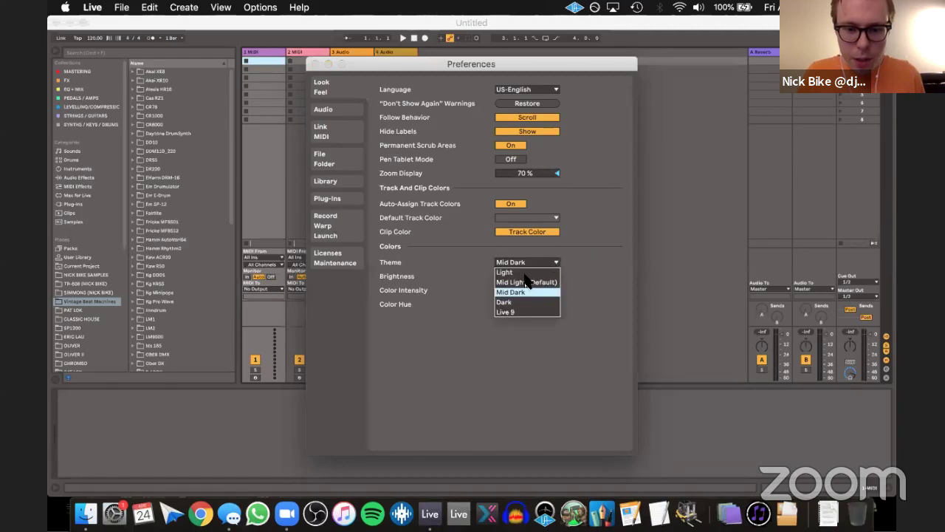
pyautogui.click(598, 250)
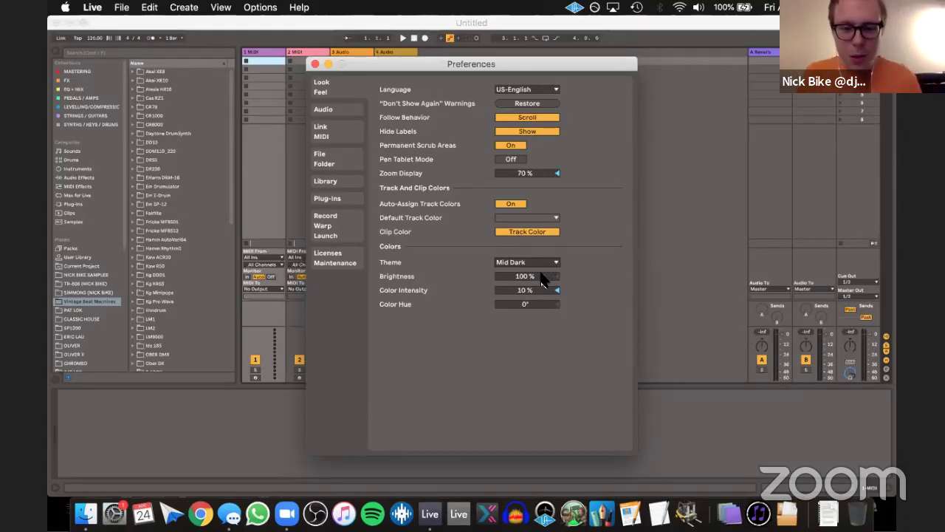
pyautogui.scroll(10, 540, 281)
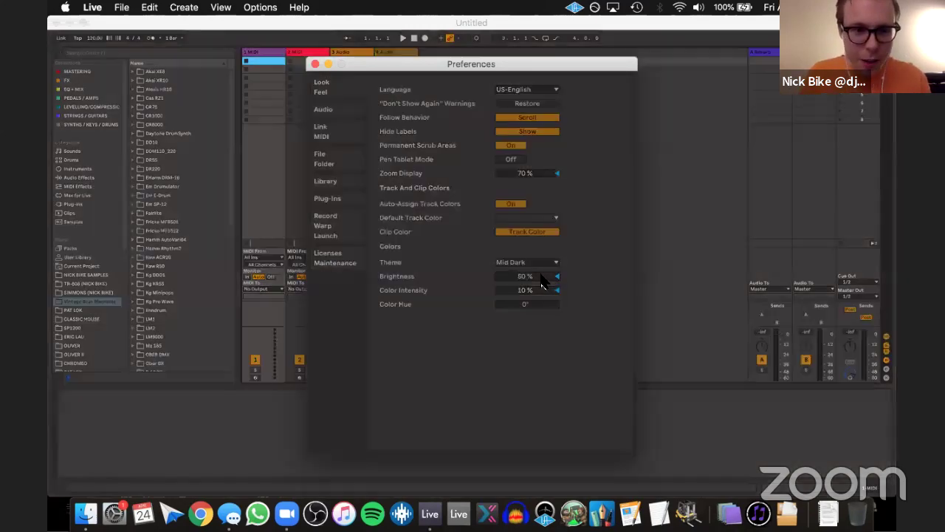
pyautogui.scroll(-13, 541, 281)
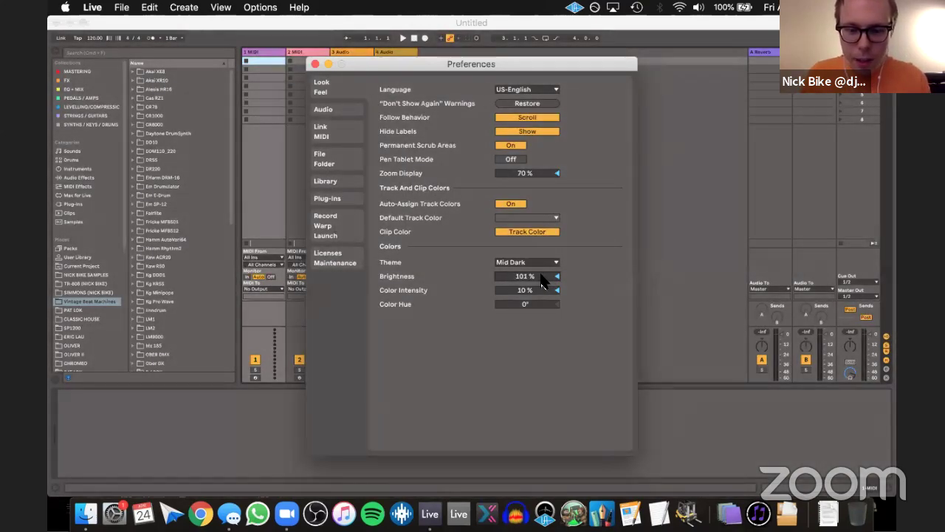
pyautogui.scroll(20, 540, 280)
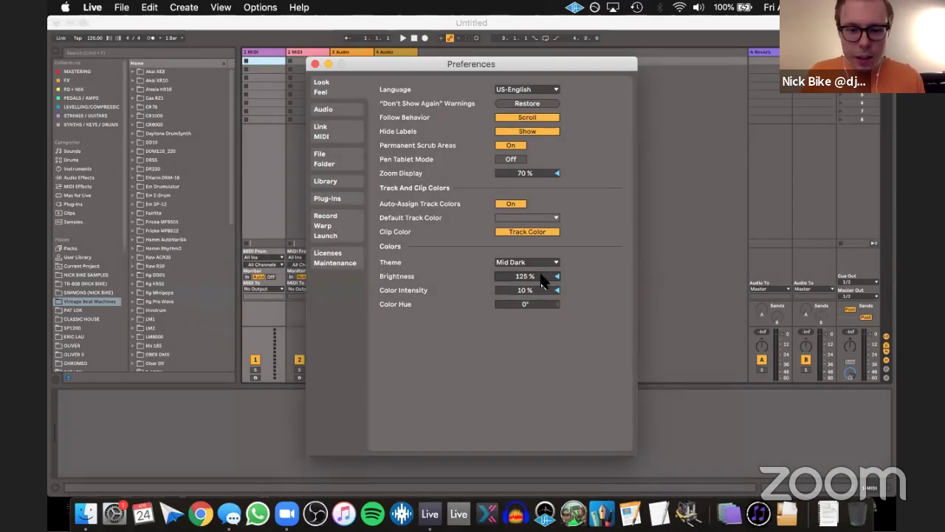
pyautogui.scroll(-10, 541, 281)
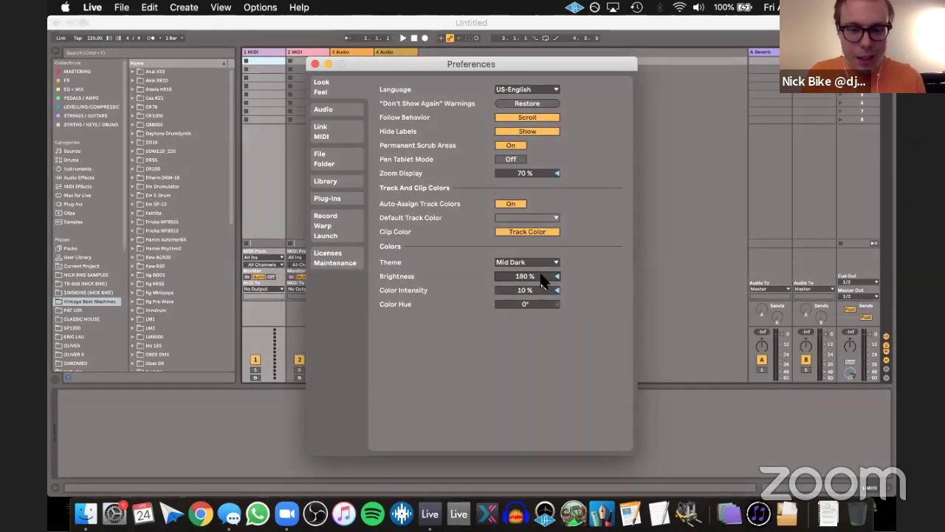
pyautogui.scroll(5, 541, 281)
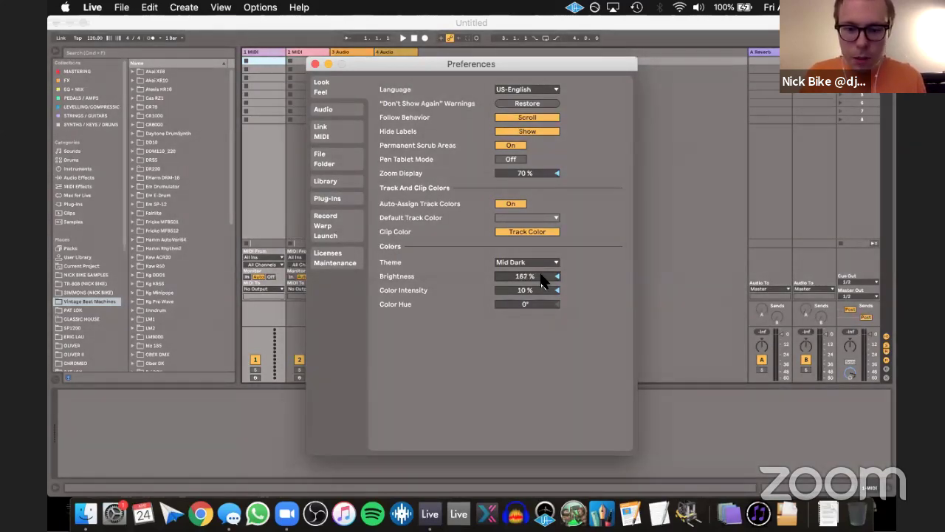
pyautogui.click(541, 277)
pyautogui.press('Delete')
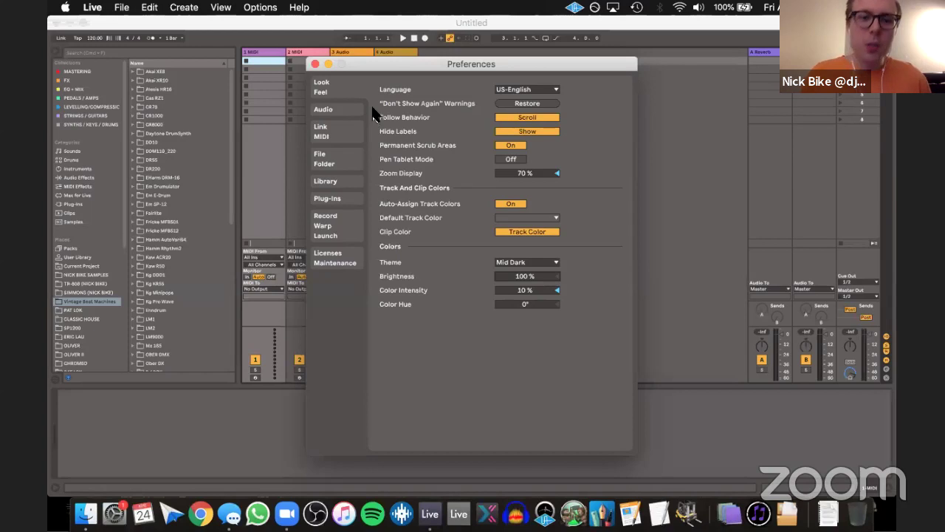
# Open the Audio preferences and view the available Buffer Size options
pyautogui.click(345, 110)
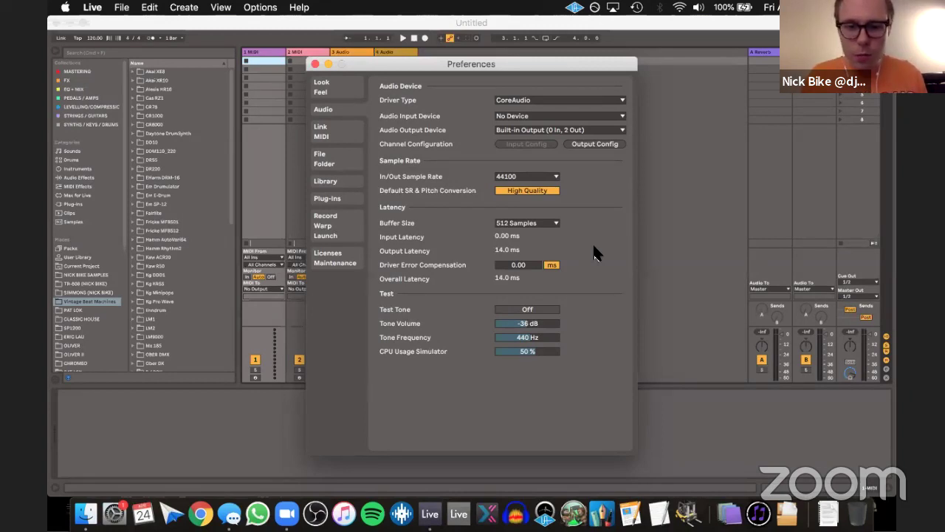
pyautogui.click(555, 226)
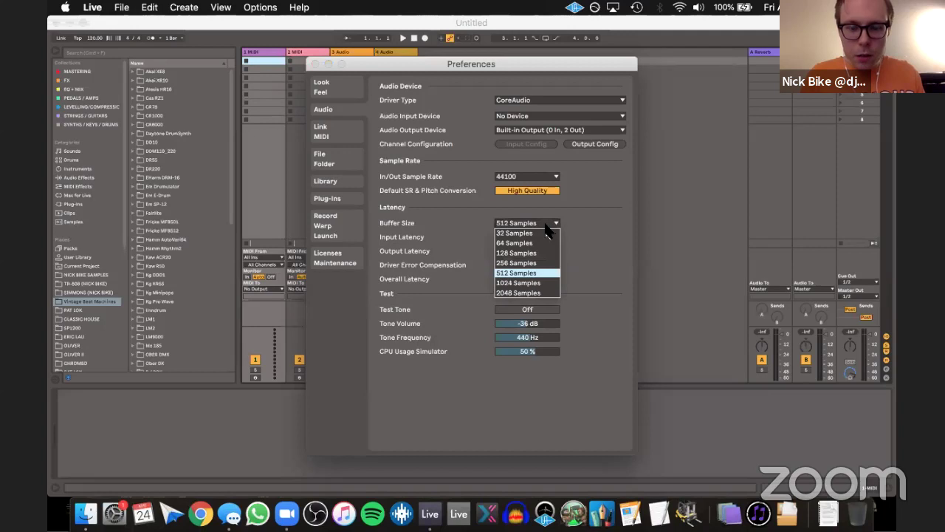
pyautogui.click(586, 224)
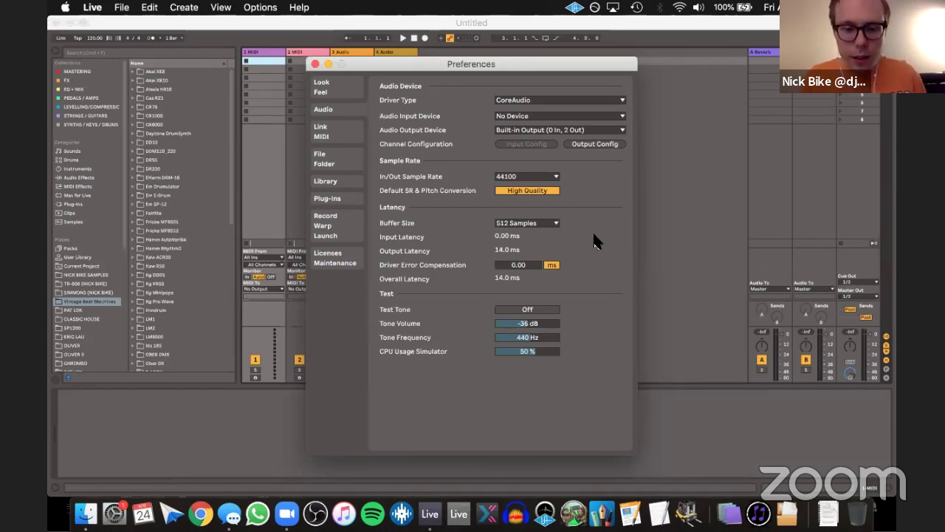
# Go through the Link/MIDI, File/Folder and Library preferences, and rescan the plug-ins from the Plug-Ins preferences
pyautogui.click(347, 141)
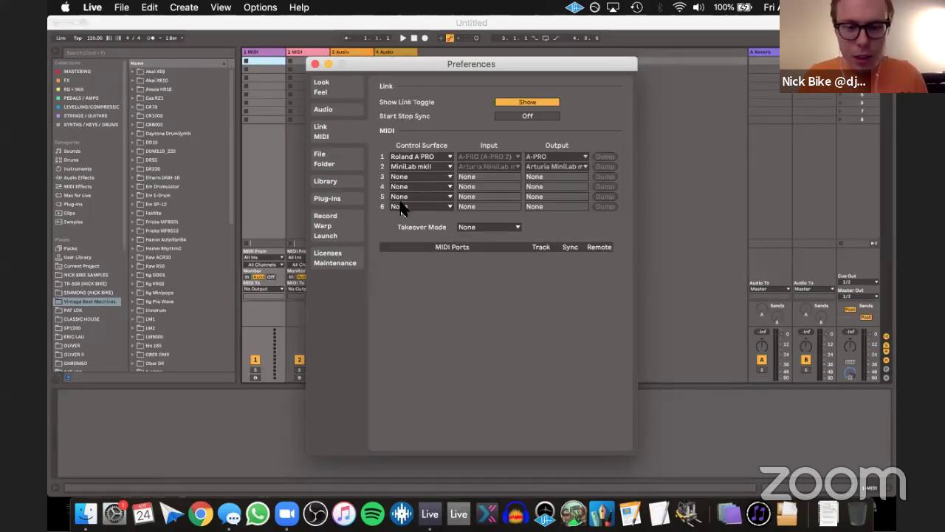
pyautogui.click(345, 157)
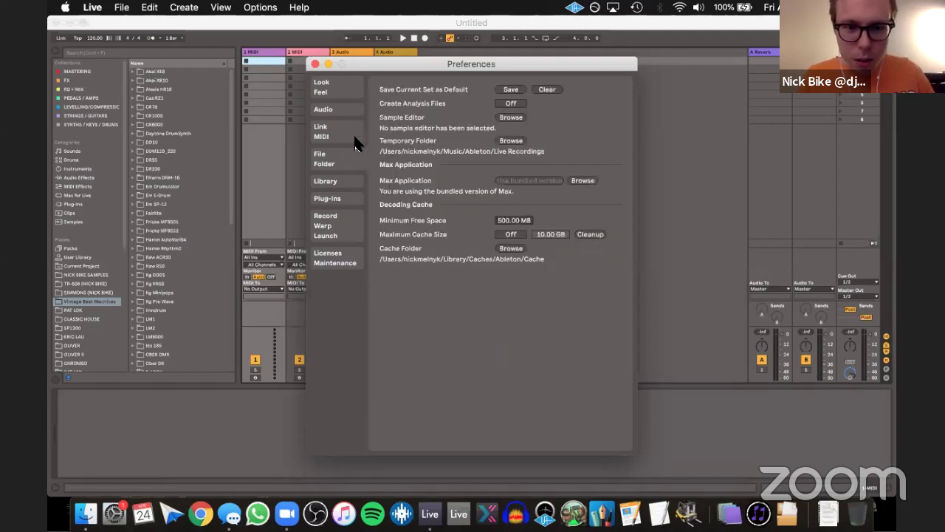
pyautogui.click(342, 199)
pyautogui.click(342, 185)
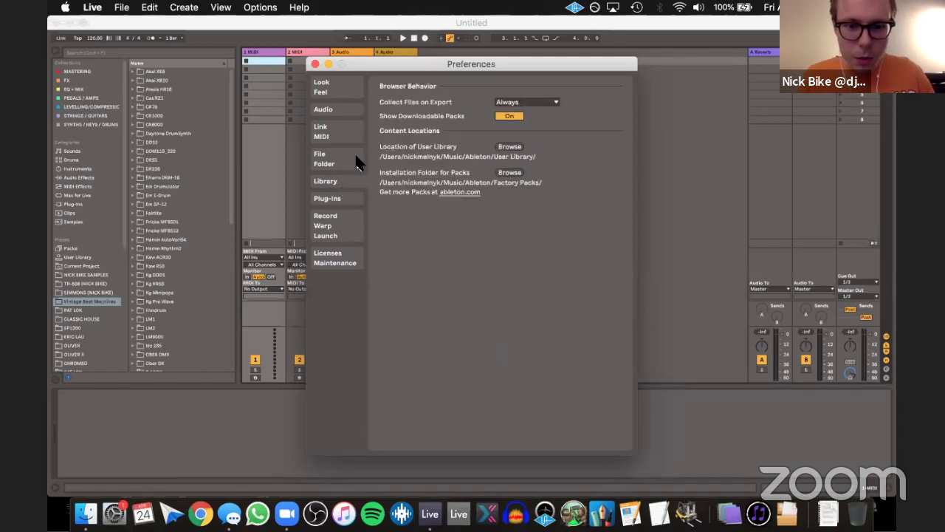
pyautogui.click(345, 200)
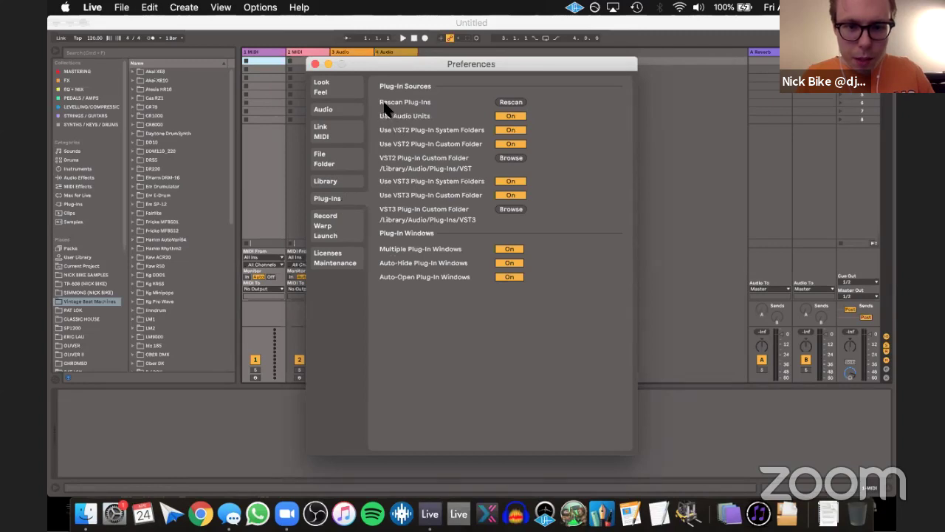
pyautogui.click(513, 103)
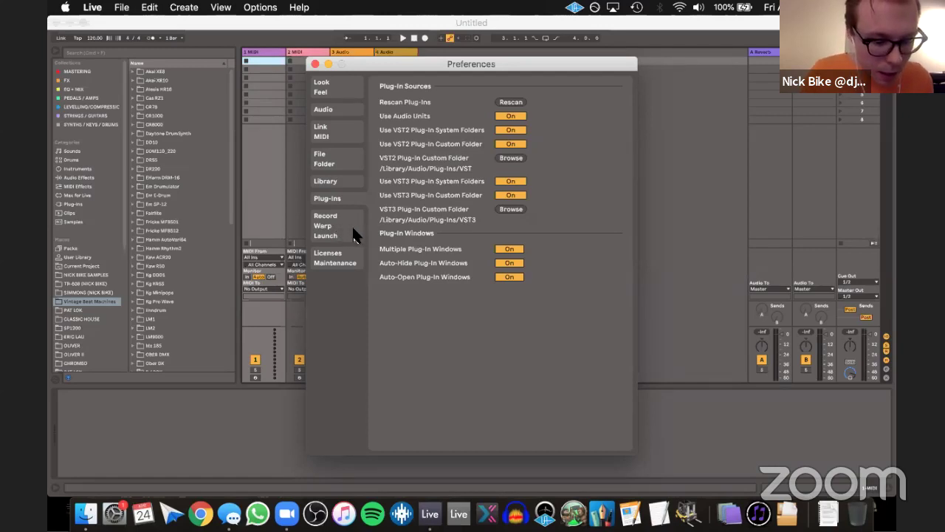
# In the Record/Warp/Launch preferences, check the recording file types and turn Auto-Warp Long Samples off
pyautogui.click(325, 235)
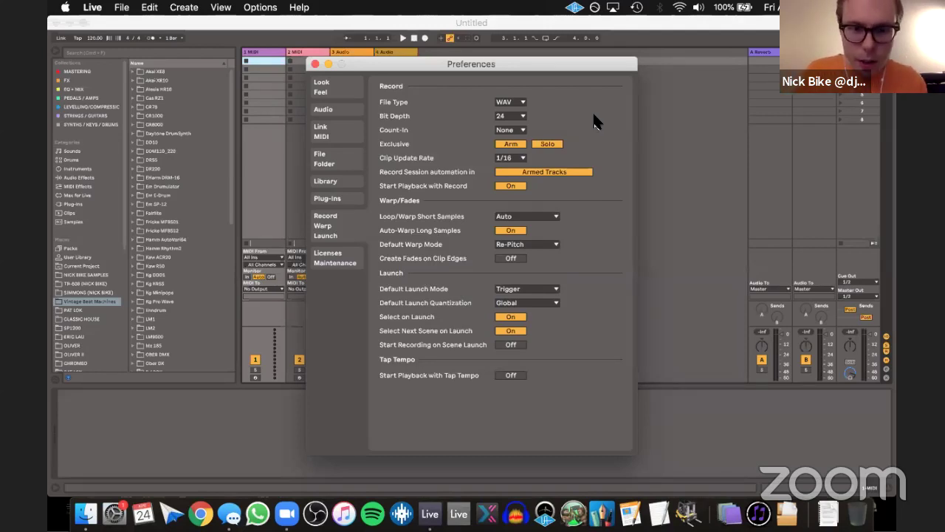
pyautogui.click(521, 103)
pyautogui.click(546, 108)
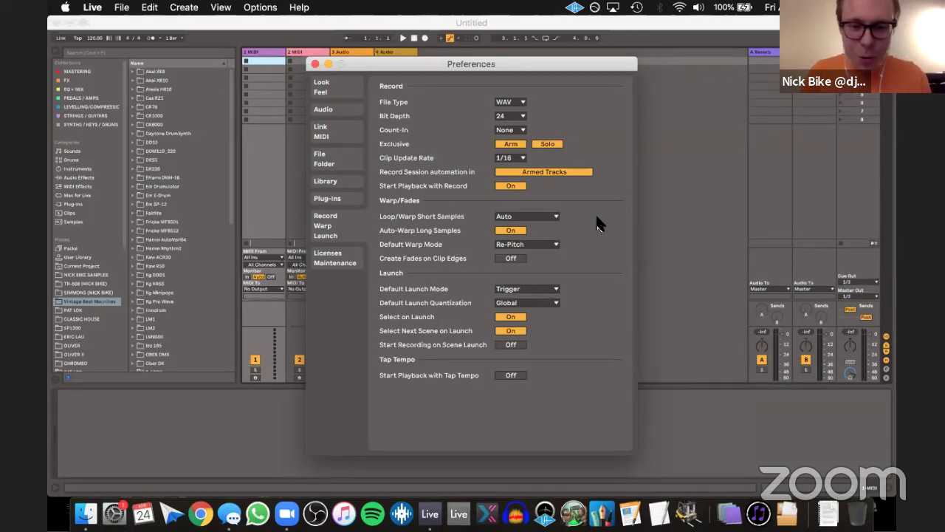
pyautogui.click(520, 230)
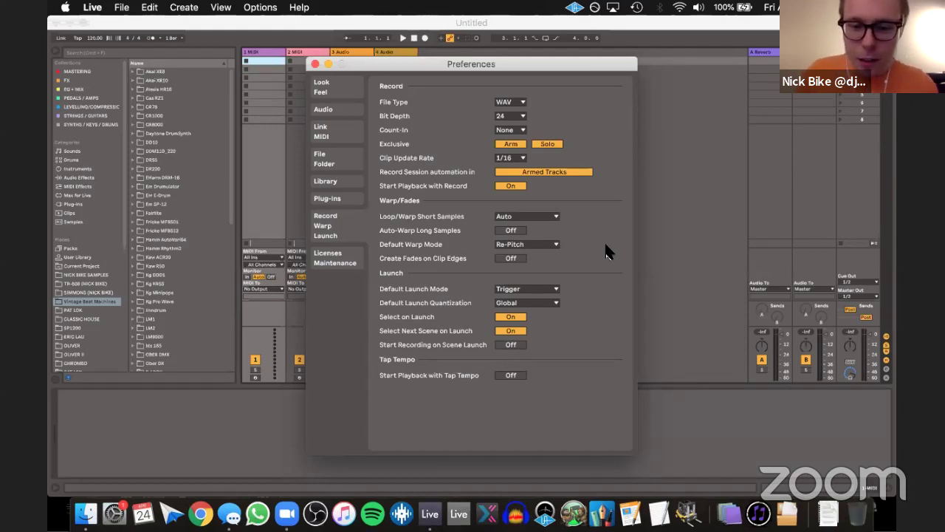
# View the Default Warp Mode options, and toggle Create Fades on Clip Edges on and back off
pyautogui.click(561, 246)
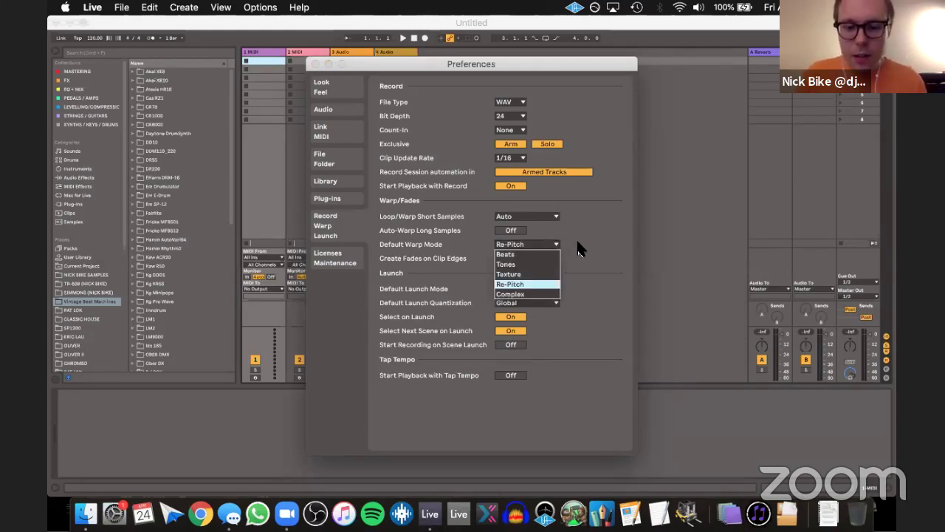
pyautogui.click(580, 249)
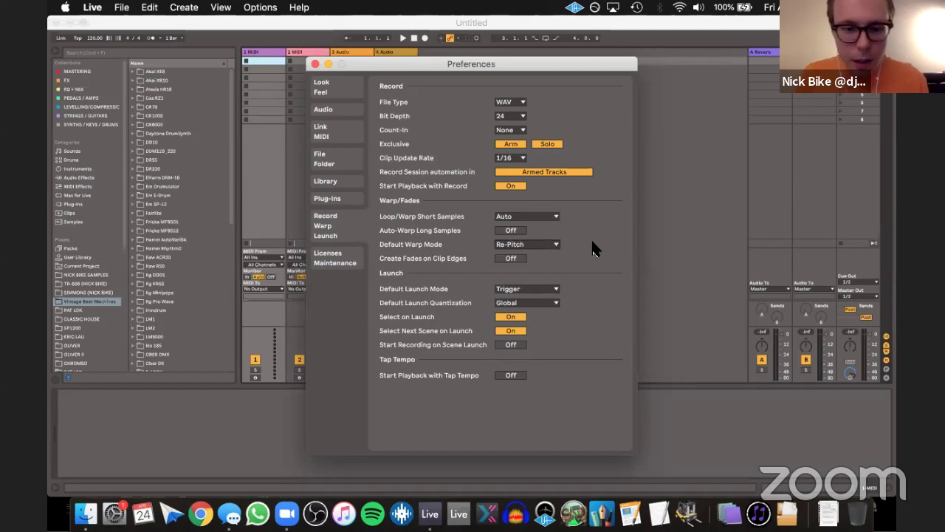
pyautogui.click(519, 259)
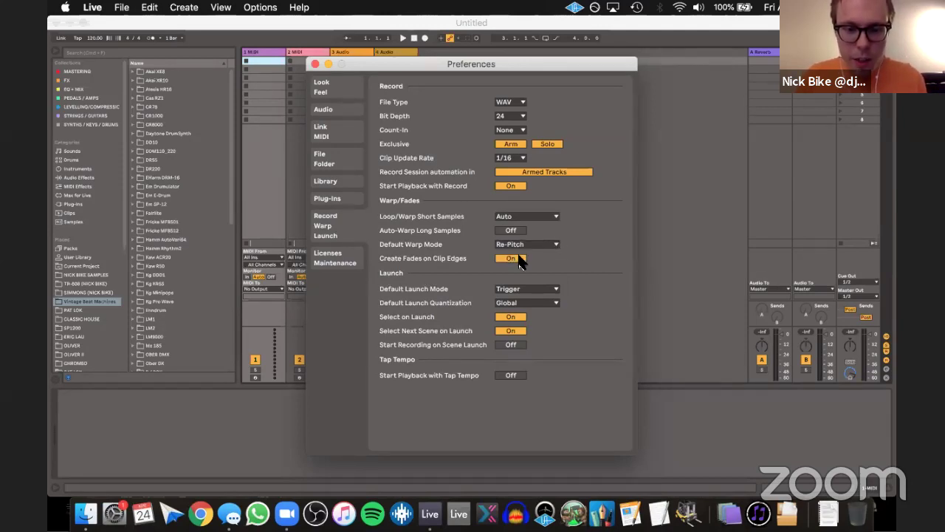
pyautogui.click(519, 260)
pyautogui.click(519, 259)
pyautogui.click(519, 259)
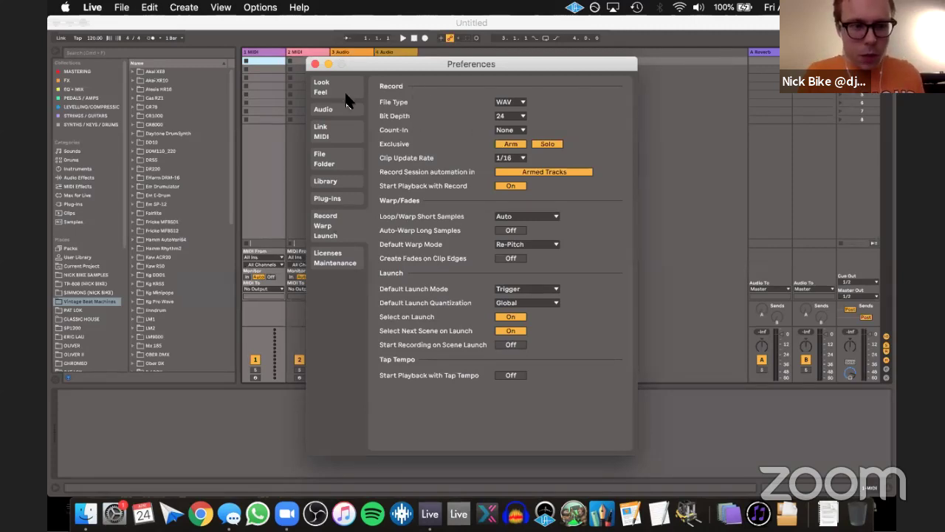
# Close the preferences and set the global launch quantization to None
pyautogui.click(315, 64)
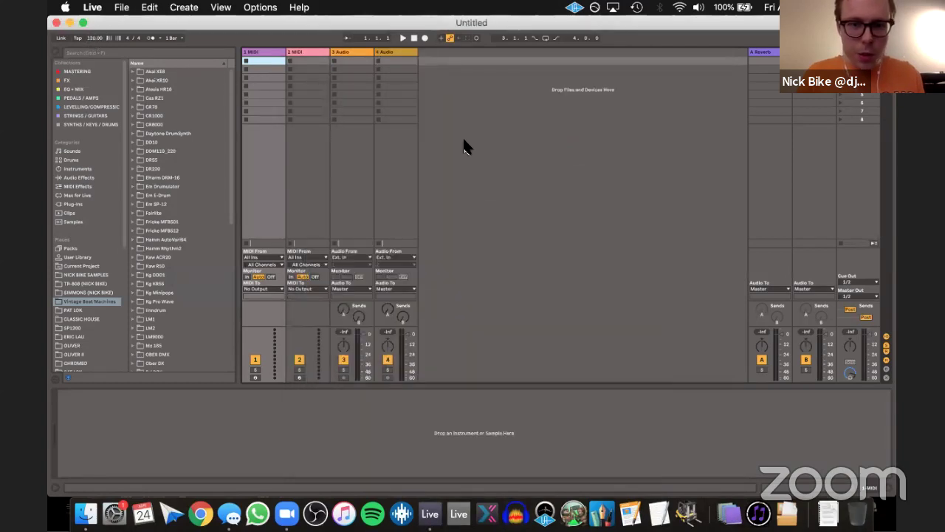
pyautogui.click(175, 38)
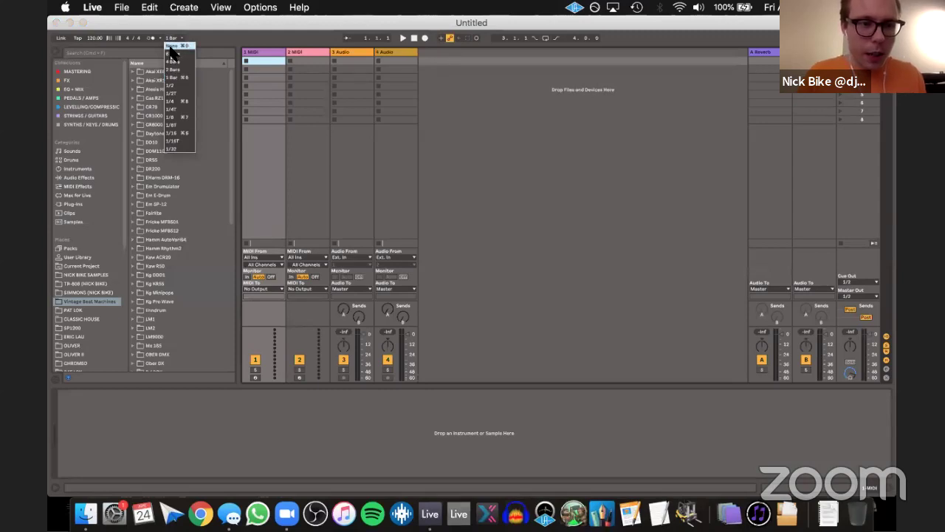
pyautogui.click(176, 46)
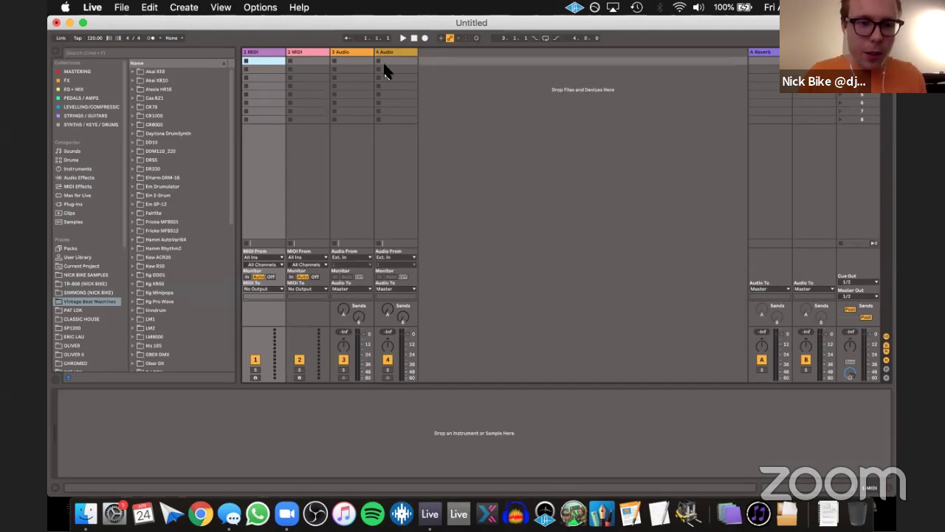
# Switch to the Arrangement View, place the insert marker at bar 17 on the first MIDI track and keep the quantization at None
pyautogui.press('Tab')
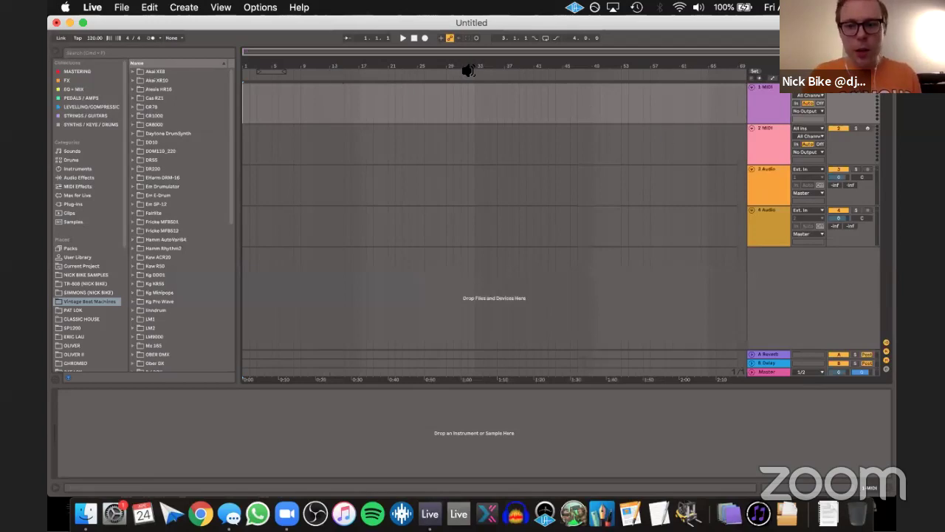
pyautogui.click(173, 37)
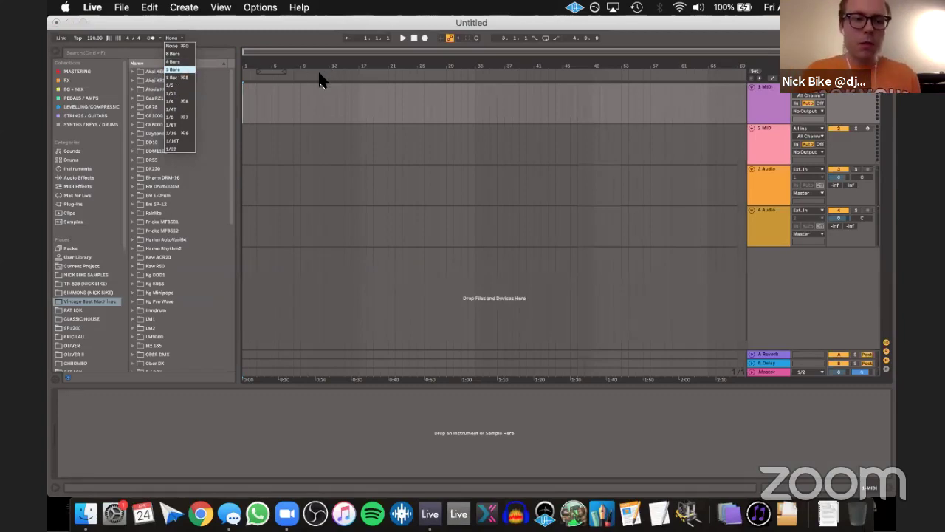
pyautogui.click(331, 104)
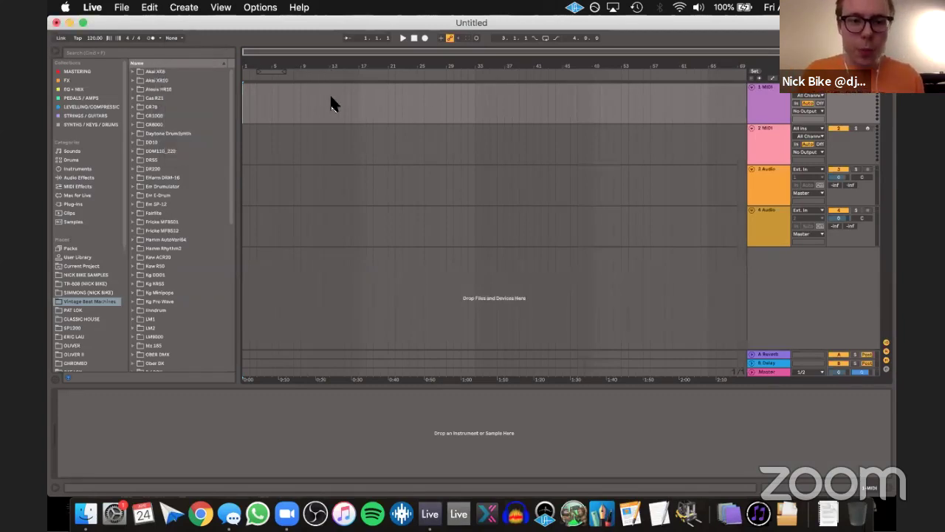
pyautogui.click(358, 106)
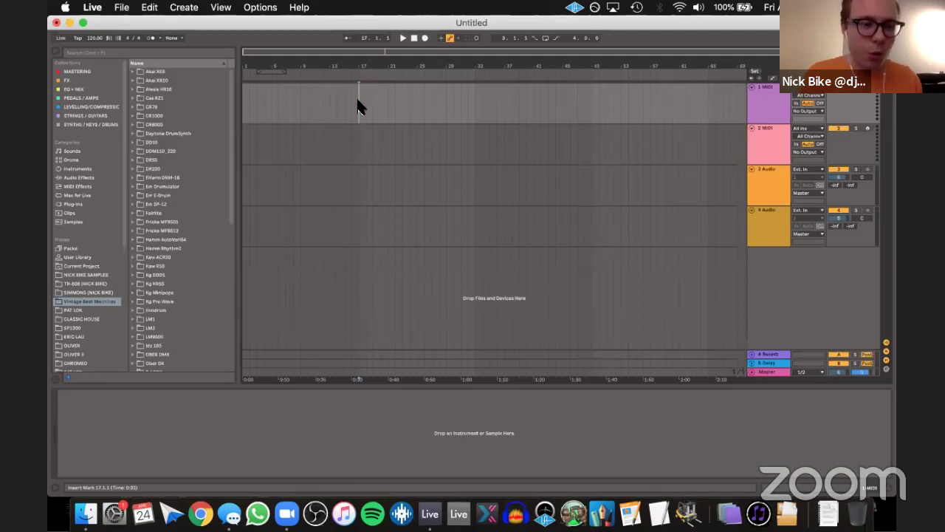
pyautogui.click(173, 39)
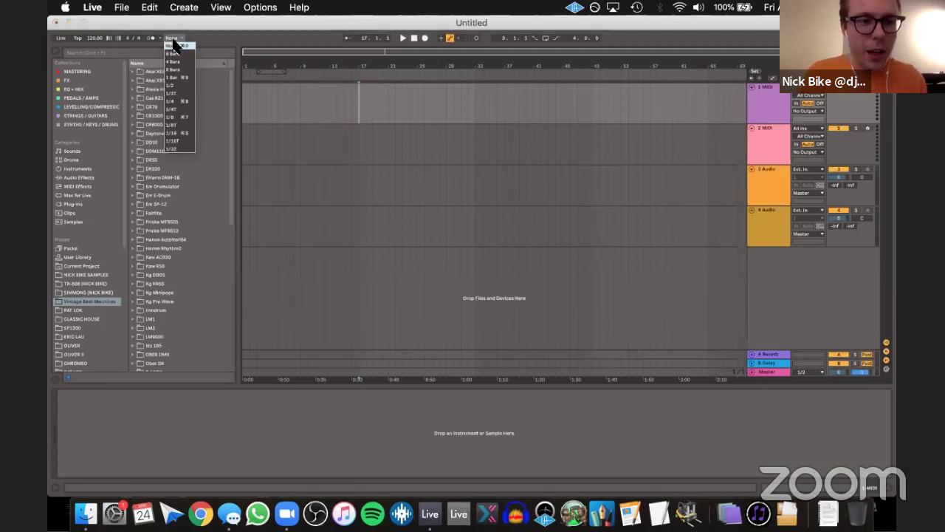
pyautogui.click(174, 46)
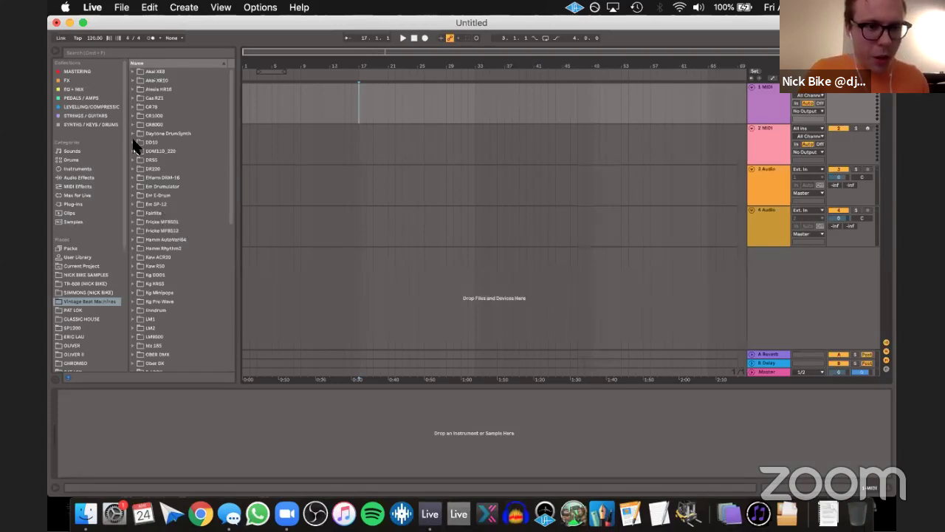
# From the EQ + MIX collection, add a Compressor, an EQ Eight and a second Compressor to the first MIDI track
pyautogui.click(83, 87)
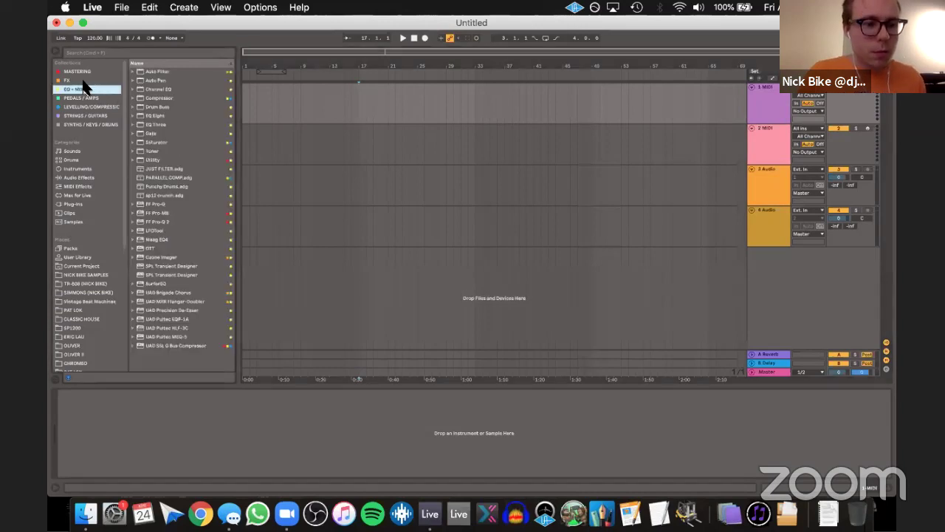
pyautogui.doubleClick(163, 97)
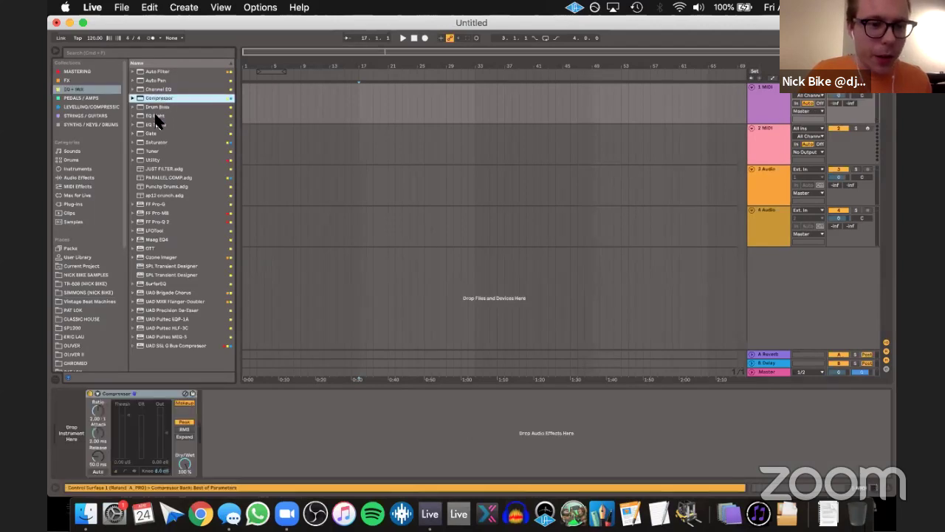
pyautogui.doubleClick(156, 116)
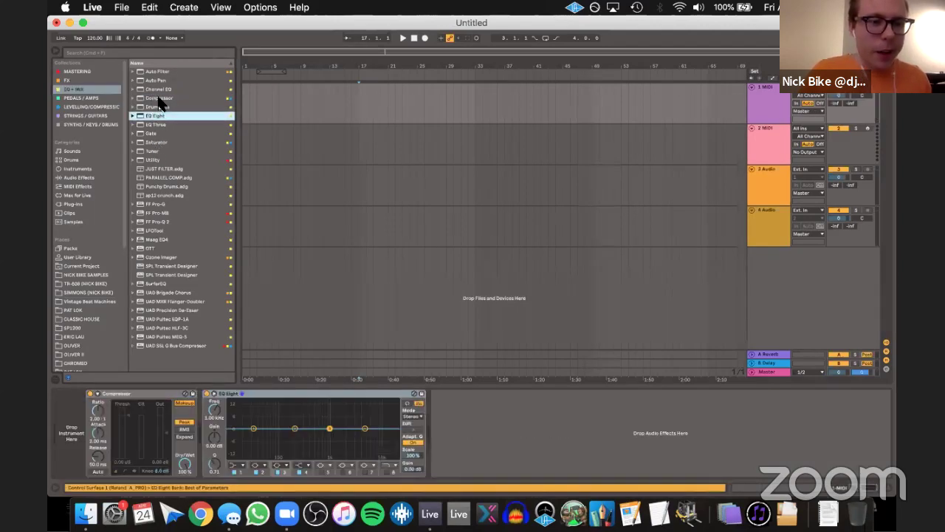
pyautogui.doubleClick(154, 98)
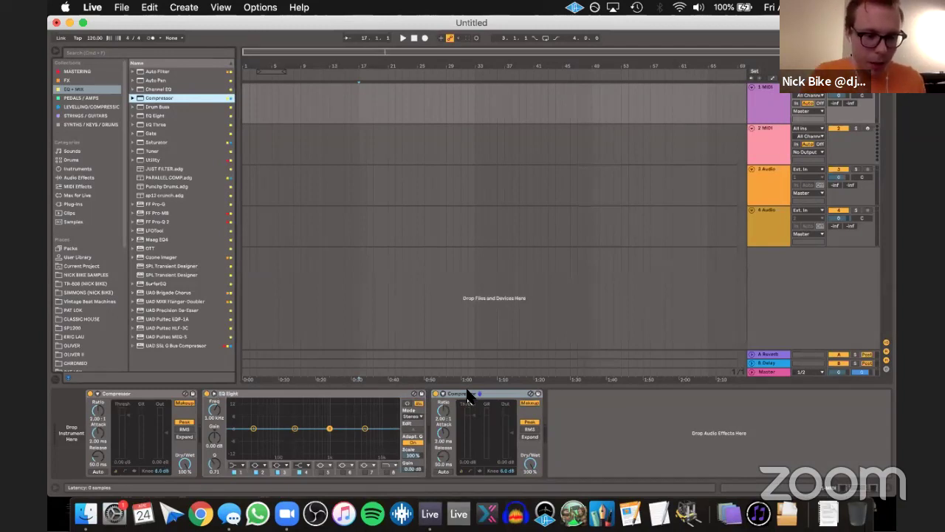
# Select both Compressors and the EQ Eight and group them into an Audio Effect Rack
pyautogui.click(583, 412)
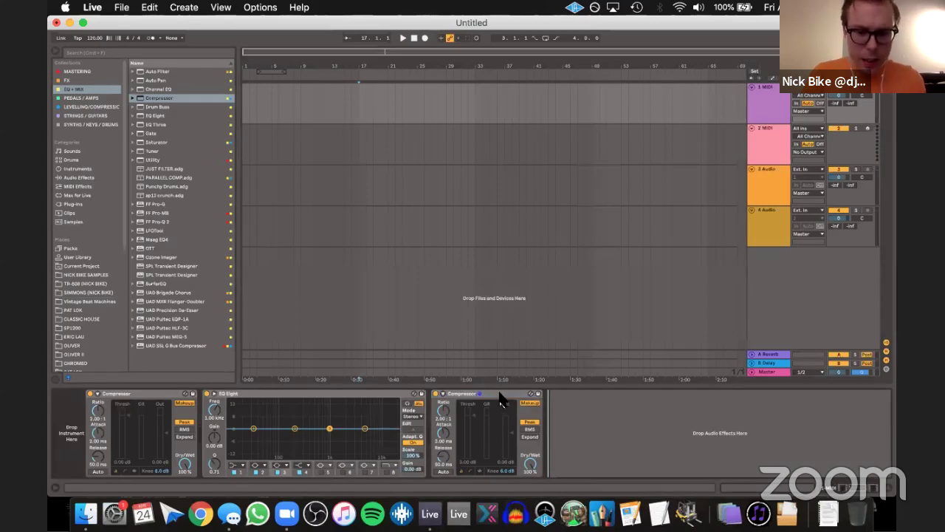
pyautogui.click(442, 396)
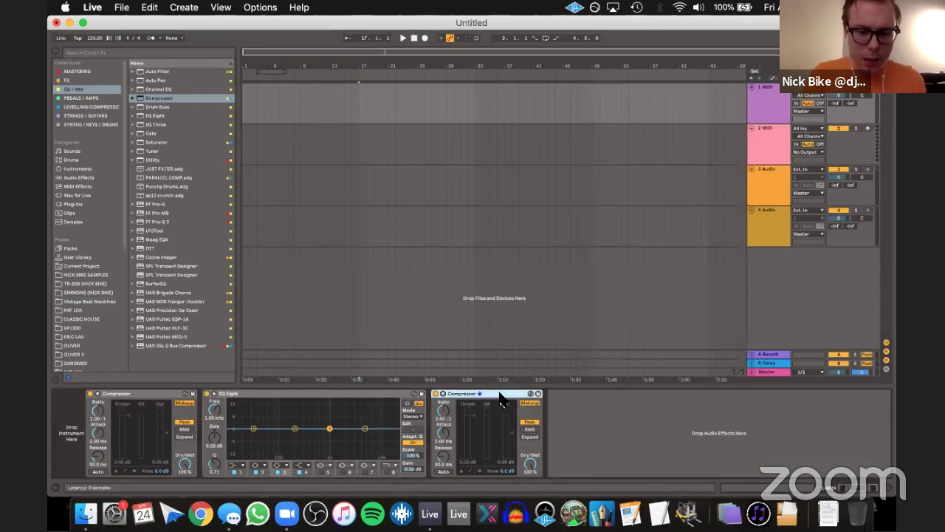
pyautogui.click(139, 399)
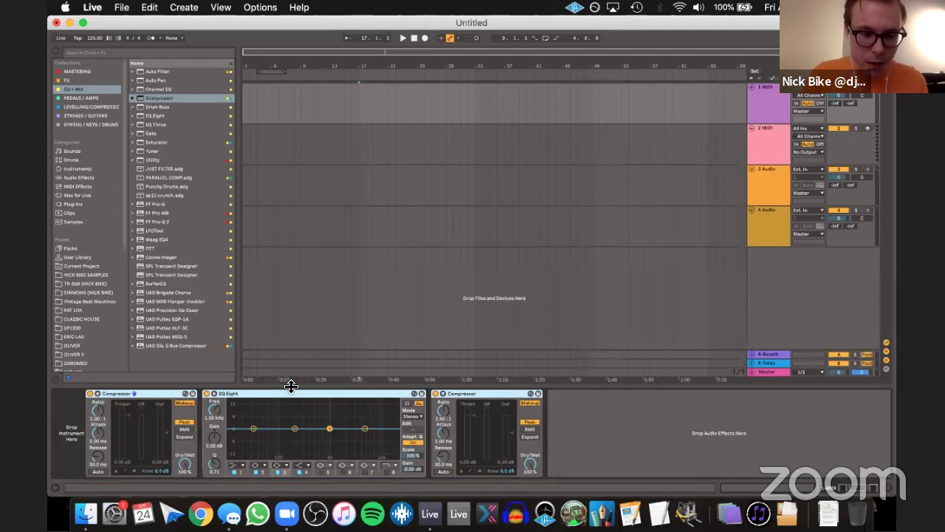
pyautogui.press('super+g')
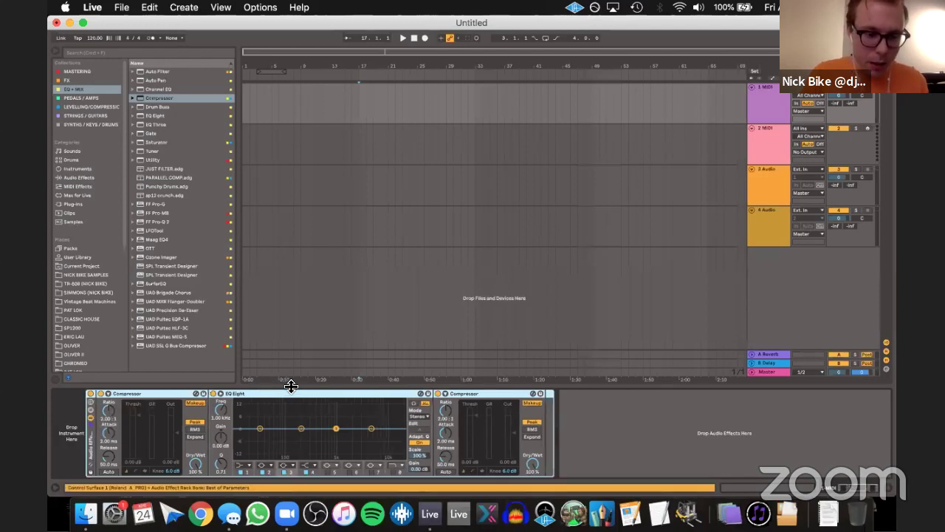
# Save the rack to the User Library as a preset named CFLO EQ COMP
pyautogui.click(89, 477)
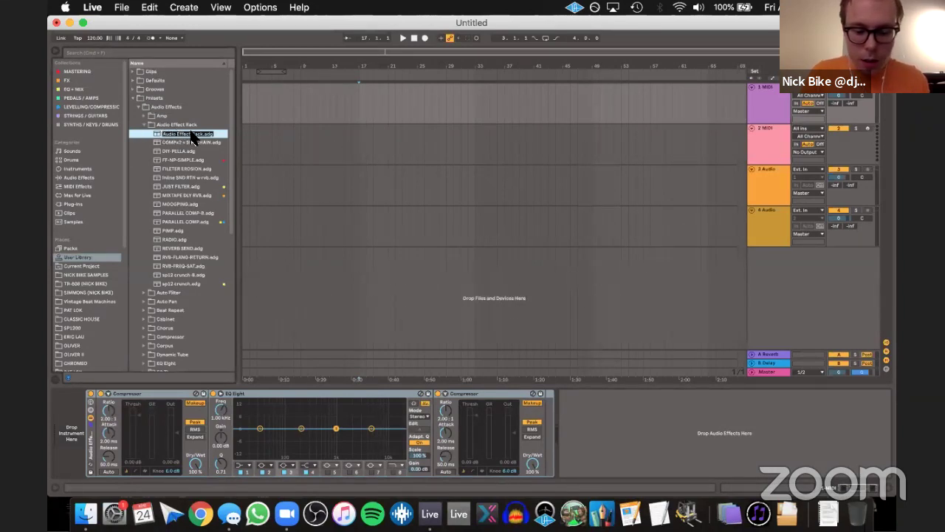
pyautogui.write('CFLO EQ')
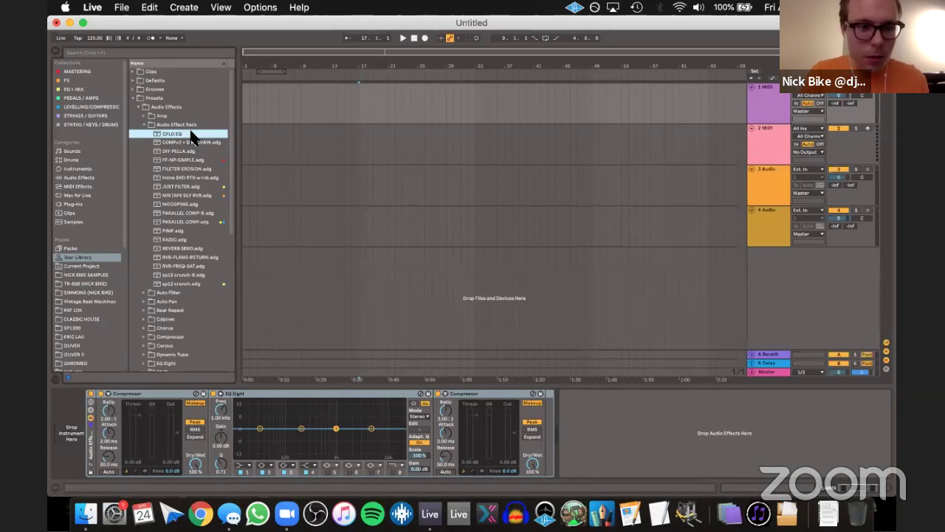
pyautogui.write(' COMP')
pyautogui.press('Return')
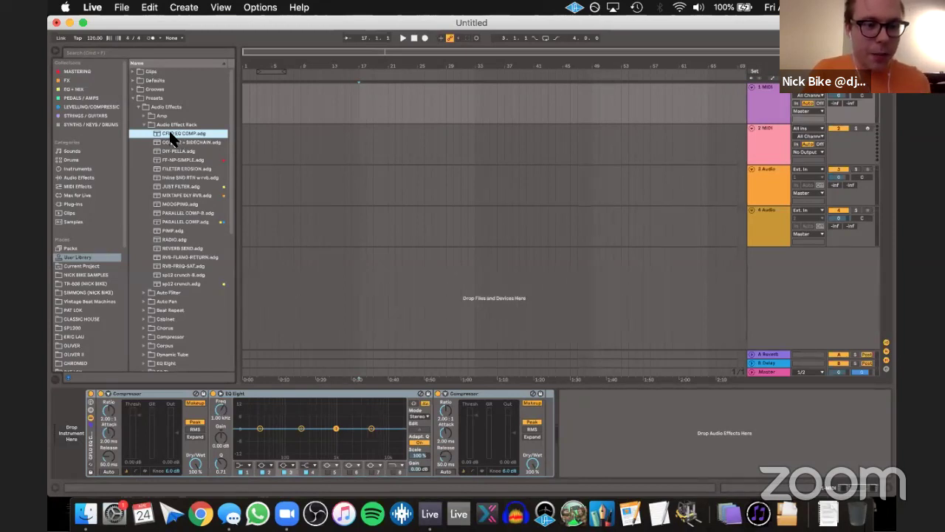
# Delete the rack from the first MIDI track and load it again from the CFLO EQ COMP preset
pyautogui.click(90, 457)
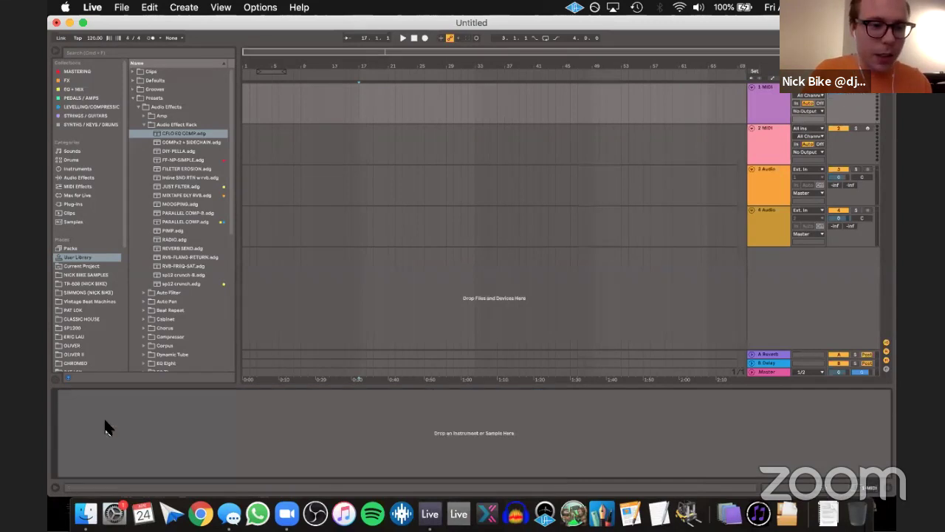
pyautogui.click(179, 134)
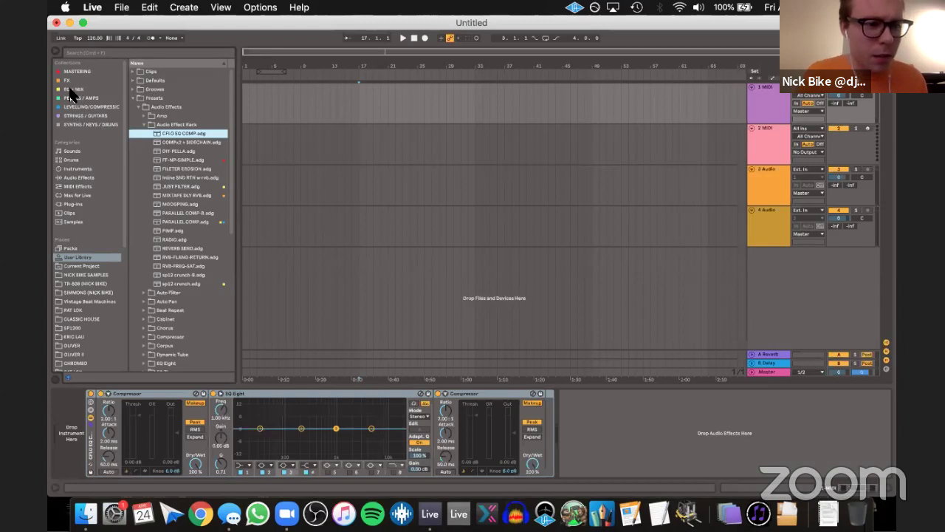
# View the collections the CFLO EQ COMP preset can be assigned to, and switch to Zoom
pyautogui.rightClick(166, 137)
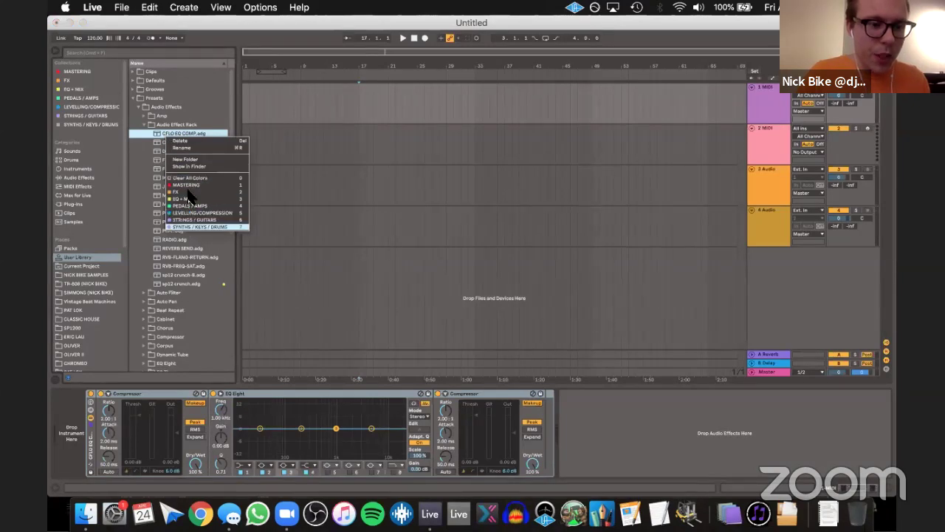
pyautogui.click(161, 141)
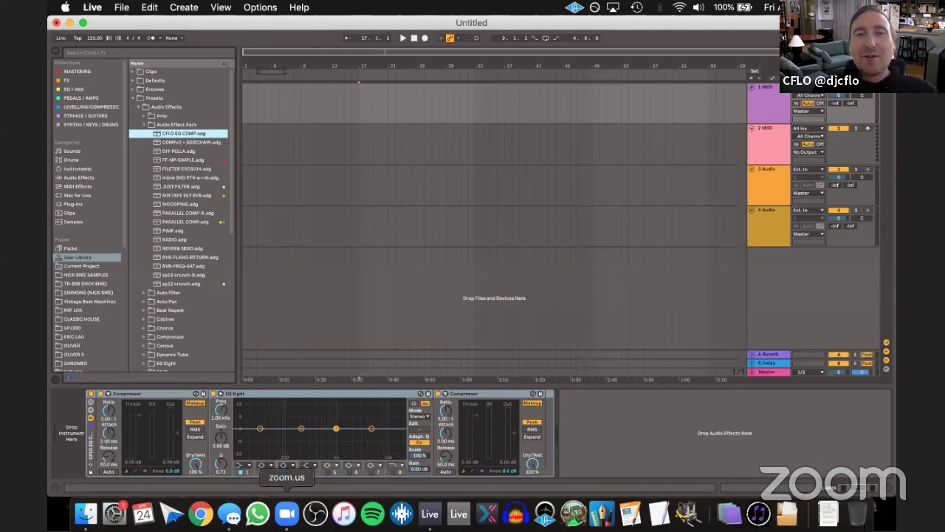
pyautogui.click(287, 513)
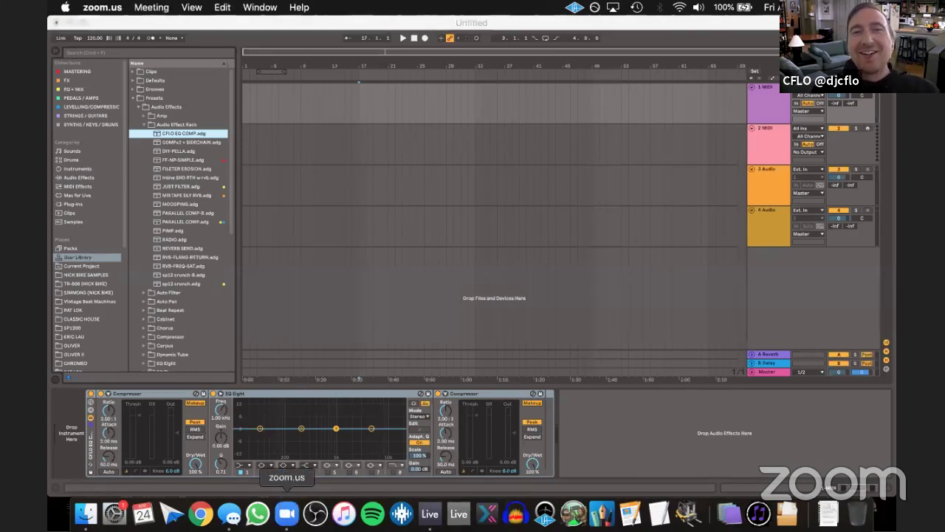
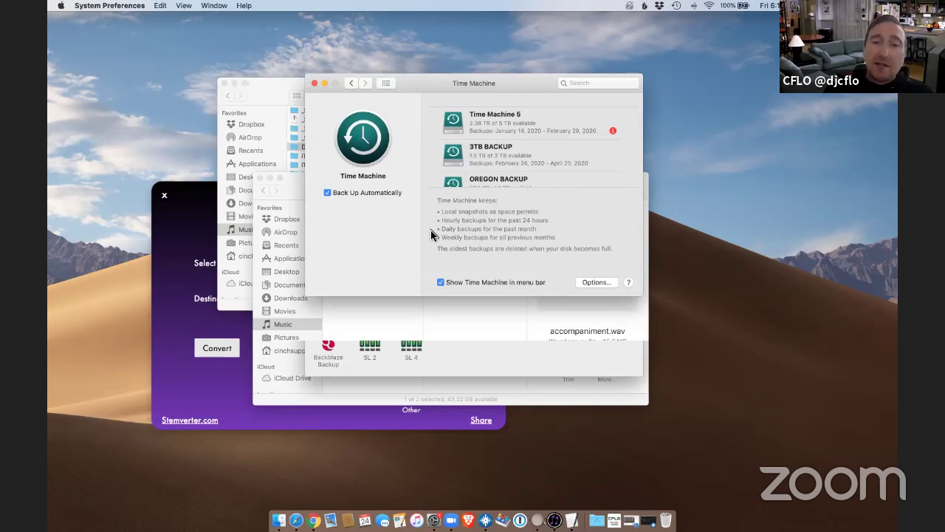
# Turn off automatic Time Machine backups and start a backup manually
pyautogui.click(325, 192)
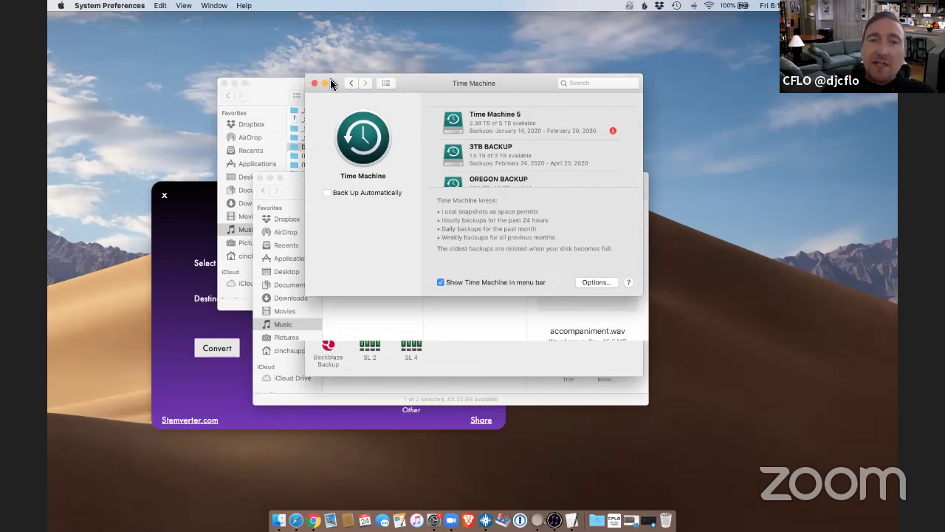
pyautogui.click(384, 84)
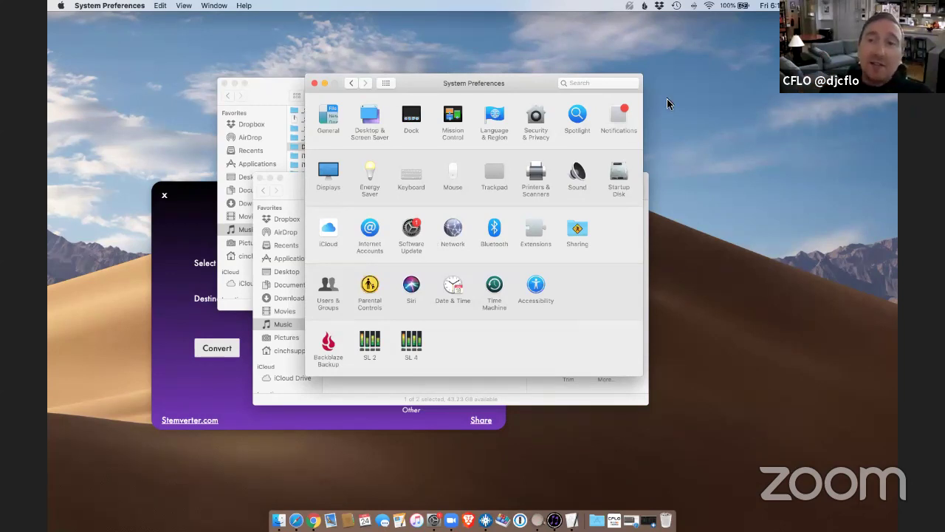
pyautogui.click(677, 6)
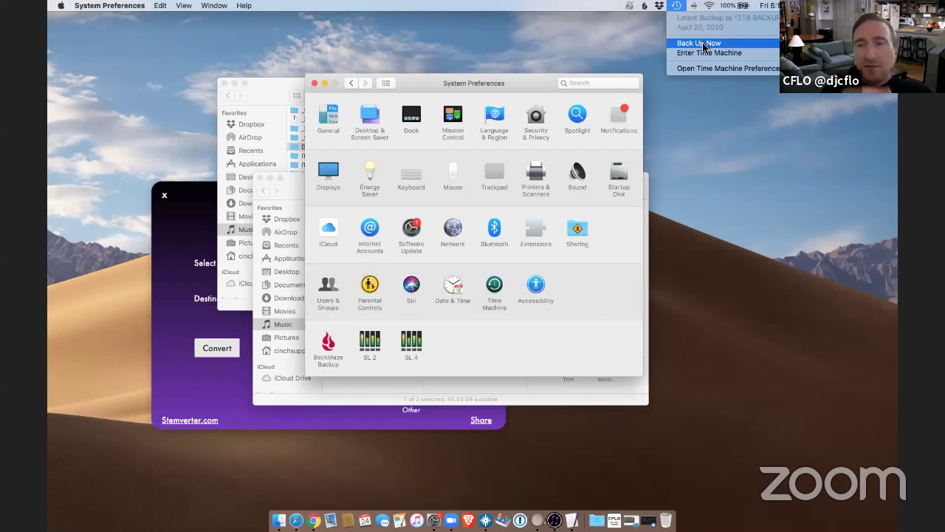
pyautogui.click(704, 45)
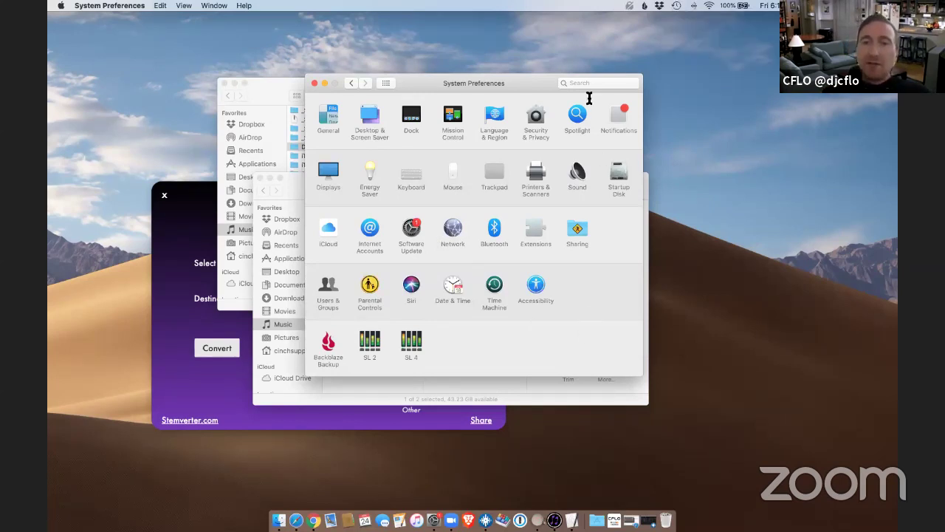
# Open the Sharing preferences from the System Preferences overview and look over the sharing services
pyautogui.moveTo(545, 83); pyautogui.dragTo(510, 79)
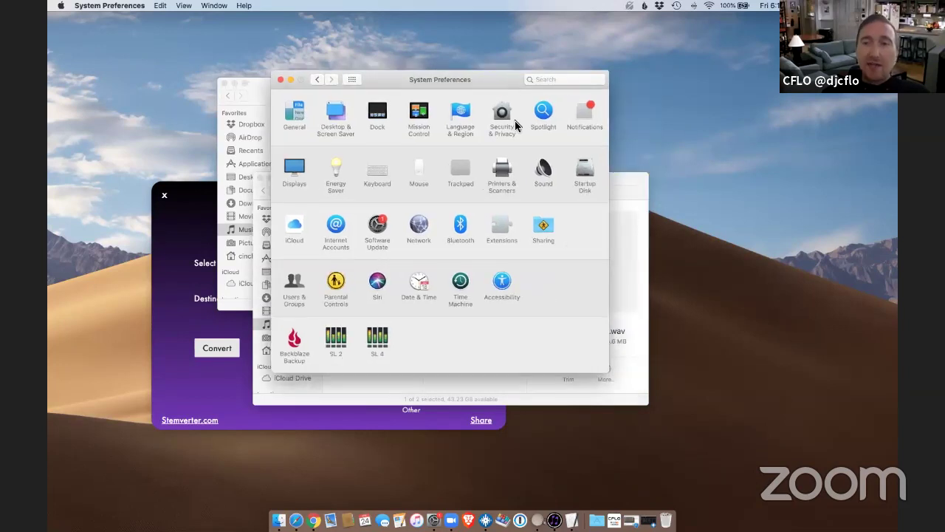
pyautogui.click(544, 231)
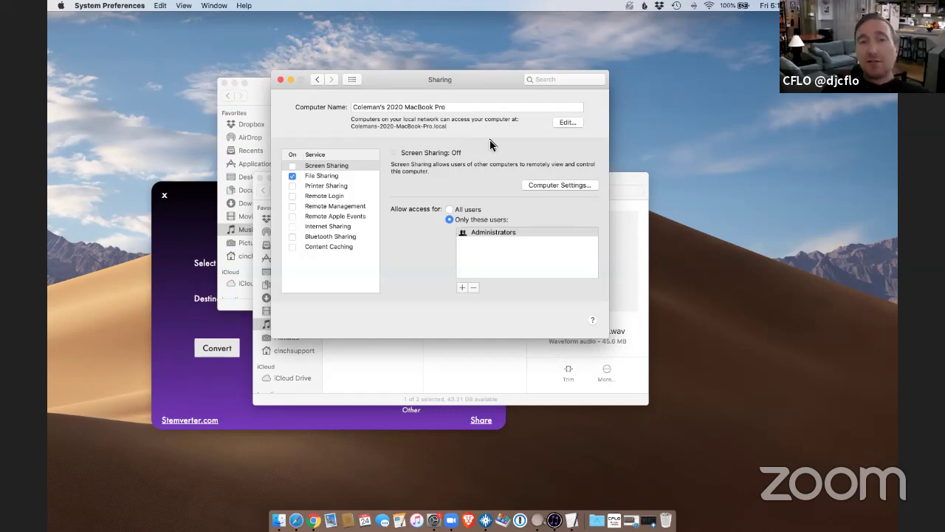
pyautogui.press('super+l')
pyautogui.click(547, 231)
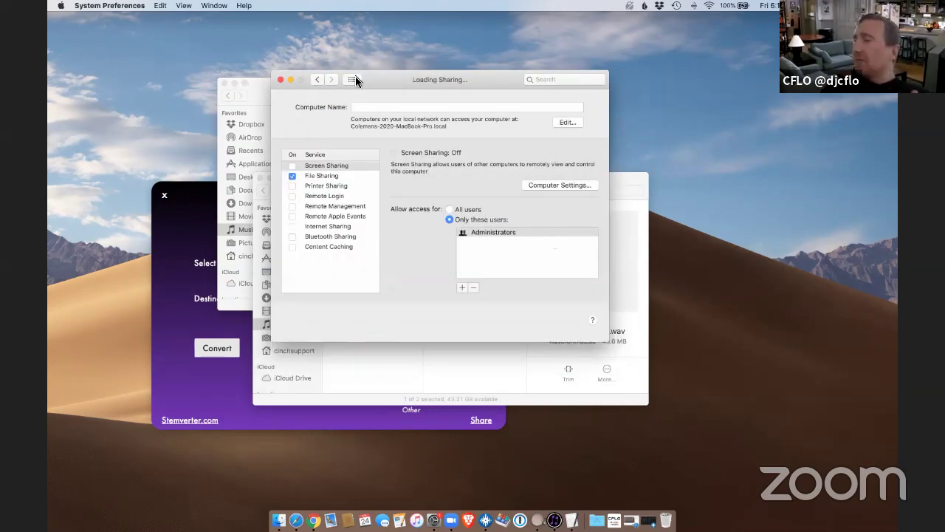
pyautogui.click(353, 79)
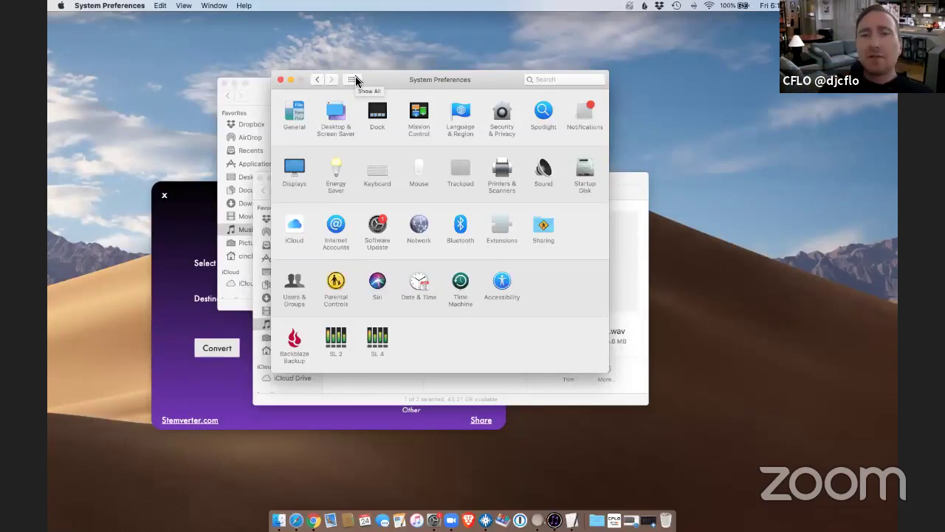
pyautogui.click(545, 229)
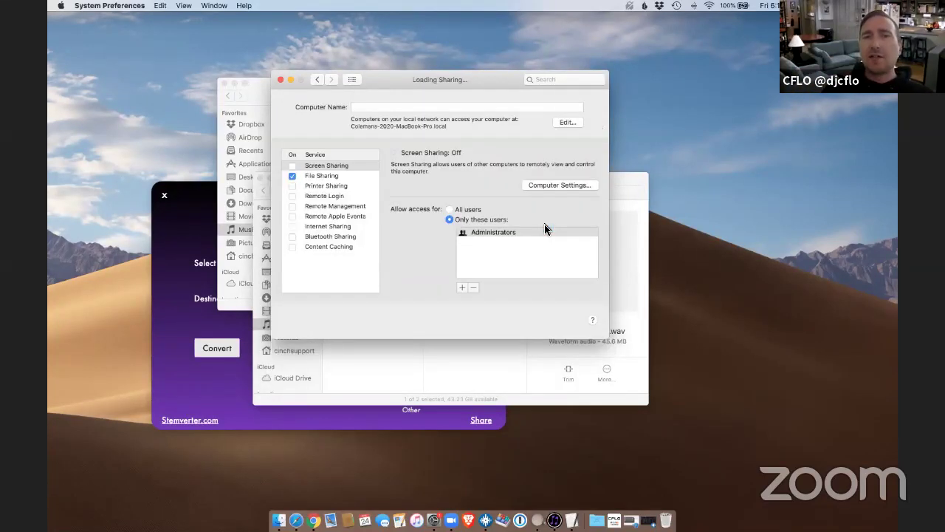
# Switch to iTunes, review the media folder options in its Advanced preferences, and accept them
pyautogui.click(184, 294)
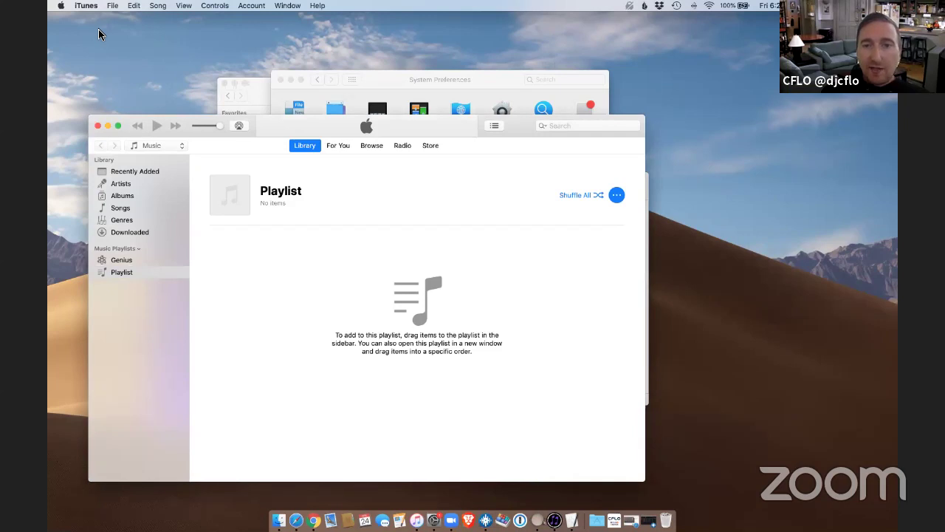
pyautogui.press('super+comma')
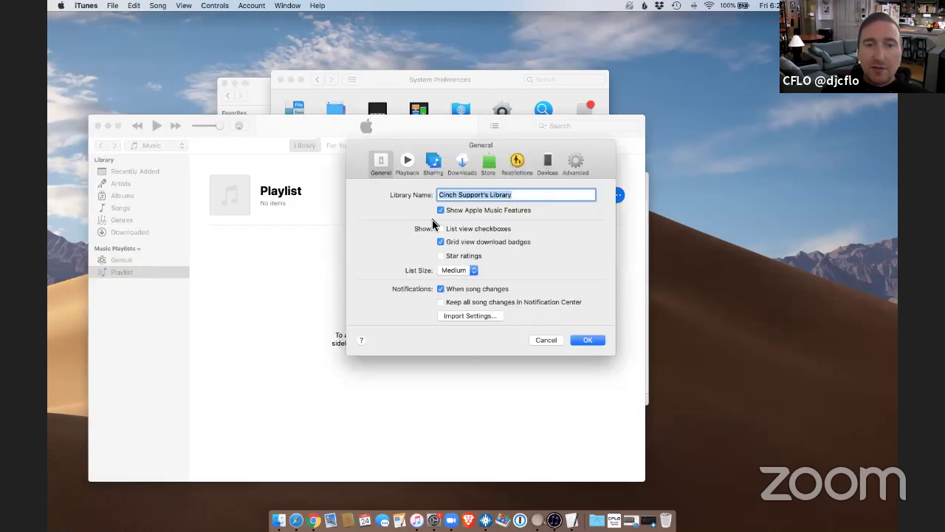
pyautogui.click(439, 171)
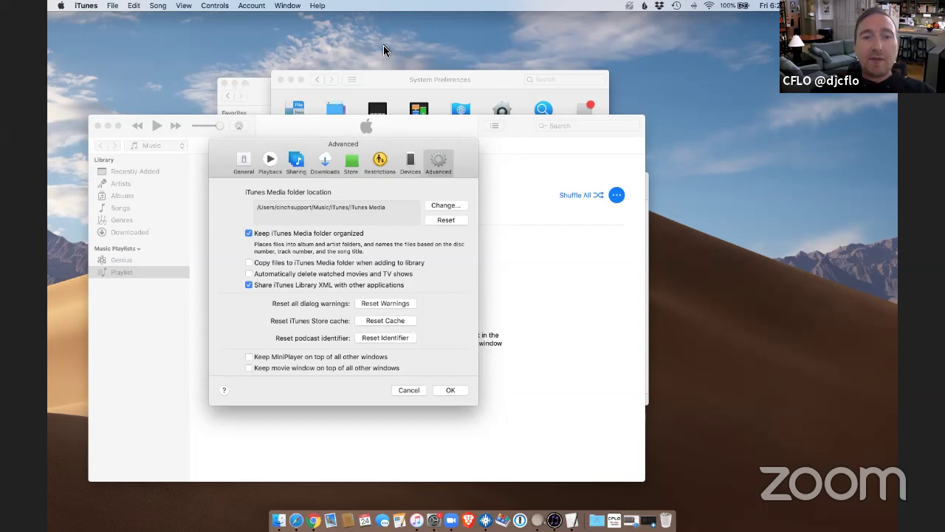
pyautogui.click(445, 395)
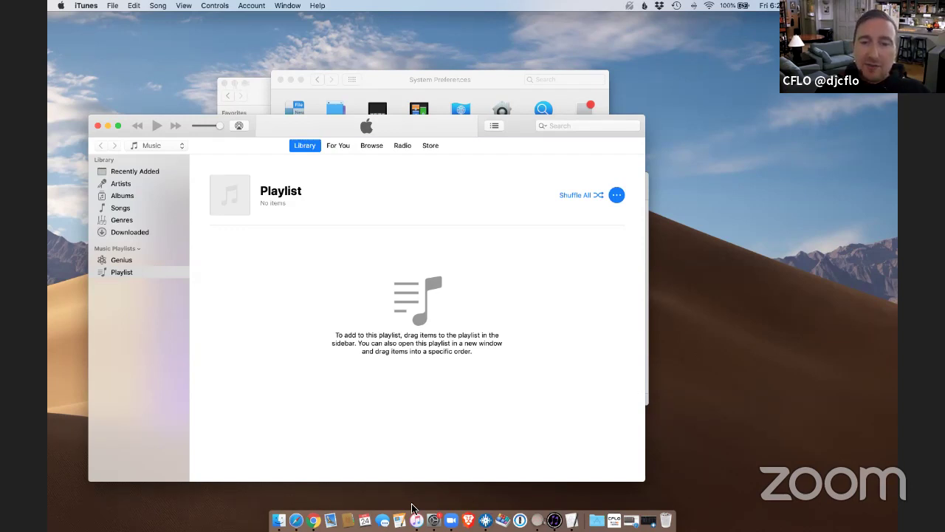
# Switch to Stemverter, view the promotional e-mail draft from its Share link, and close the draft and the Mail inbox
pyautogui.click(555, 520)
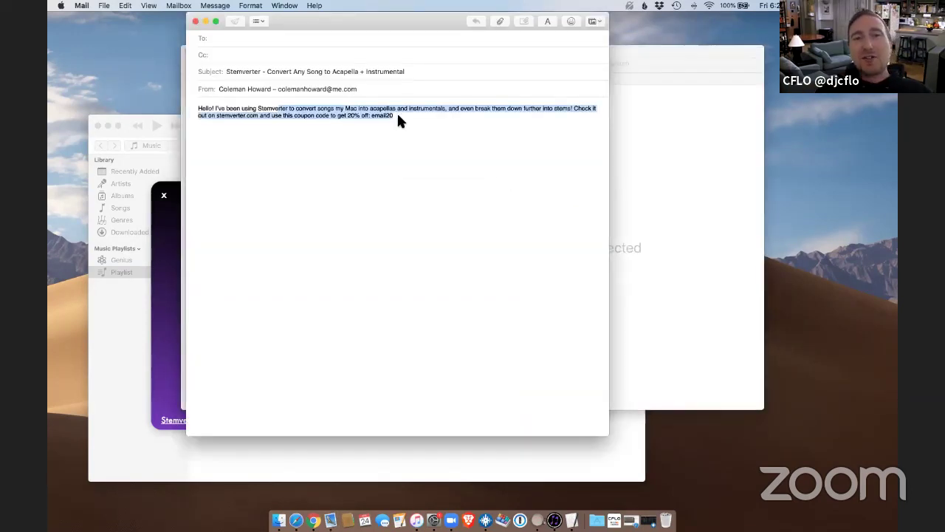
pyautogui.press('super+w')
pyautogui.click(354, 78)
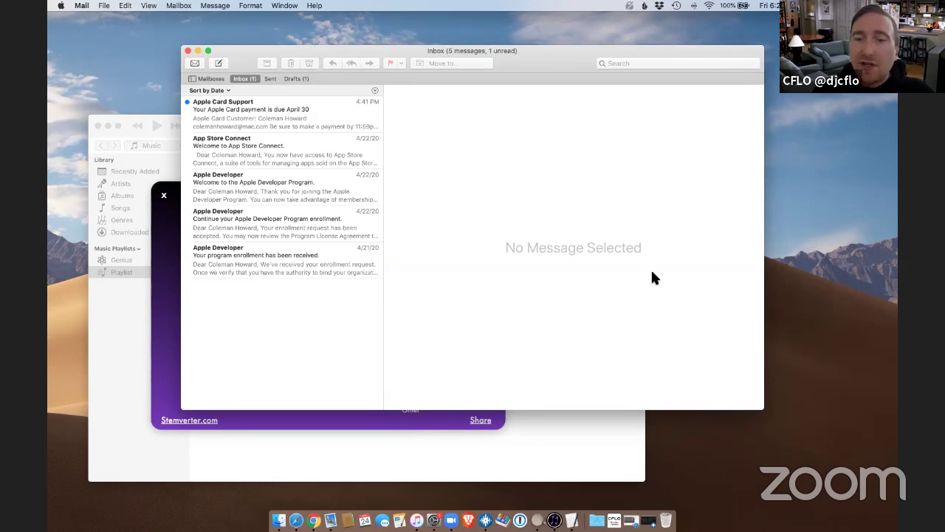
pyautogui.press('super+w')
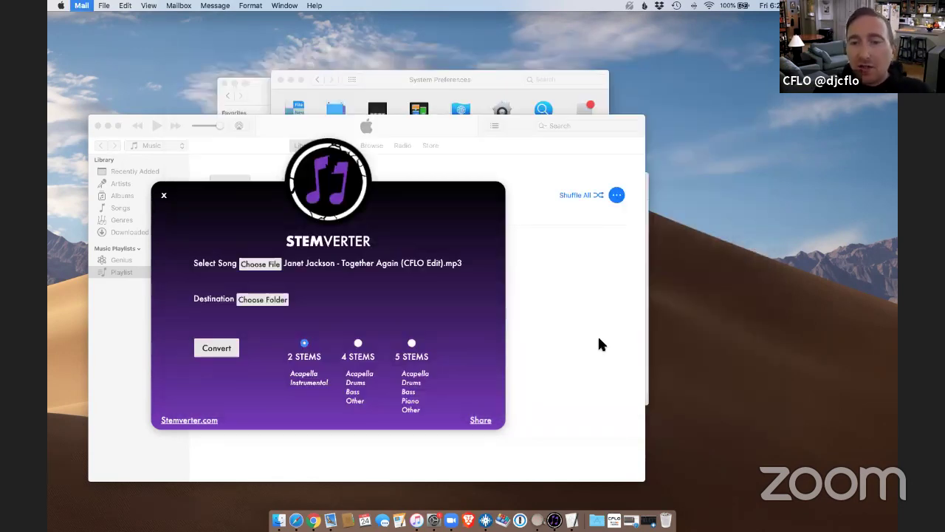
# Switch to Finder and go from the DJ MUSIC folder to the Shared folder inside /Users
pyautogui.press('super+Tab')
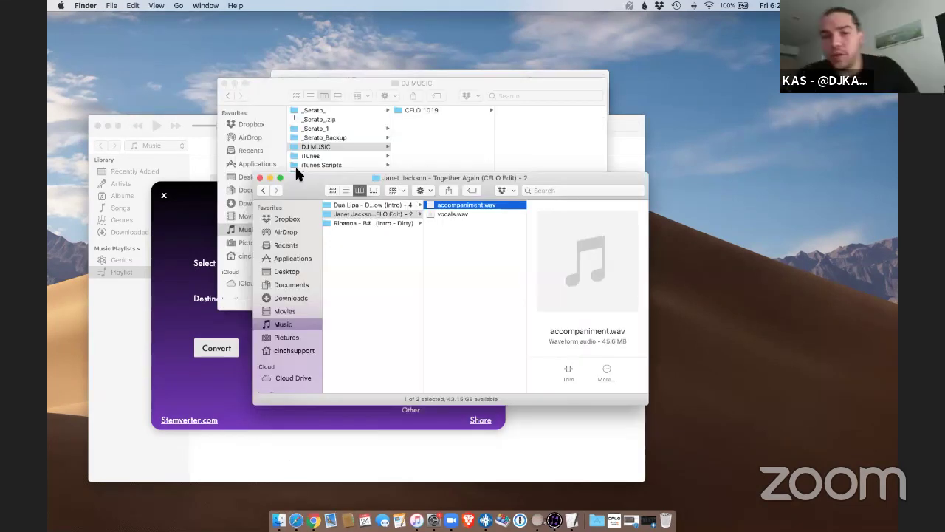
pyautogui.click(229, 191)
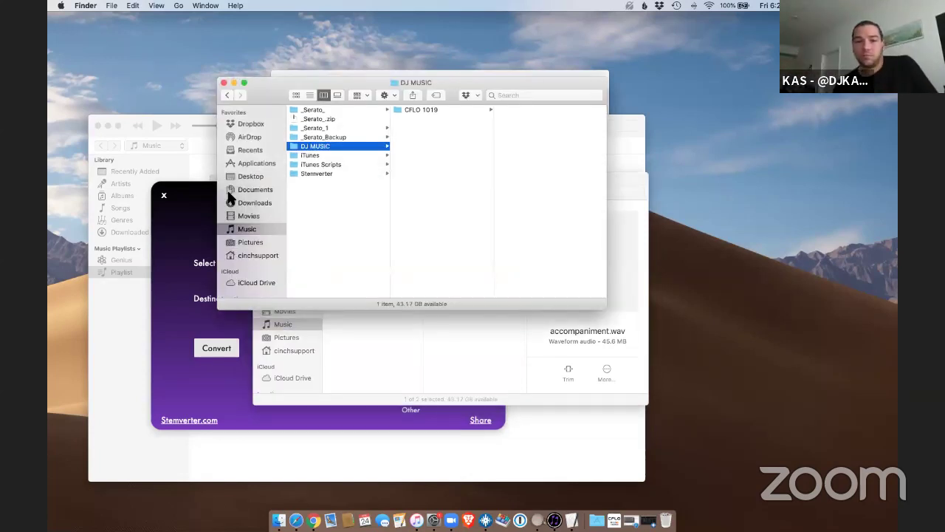
pyautogui.press('super+shift+g')
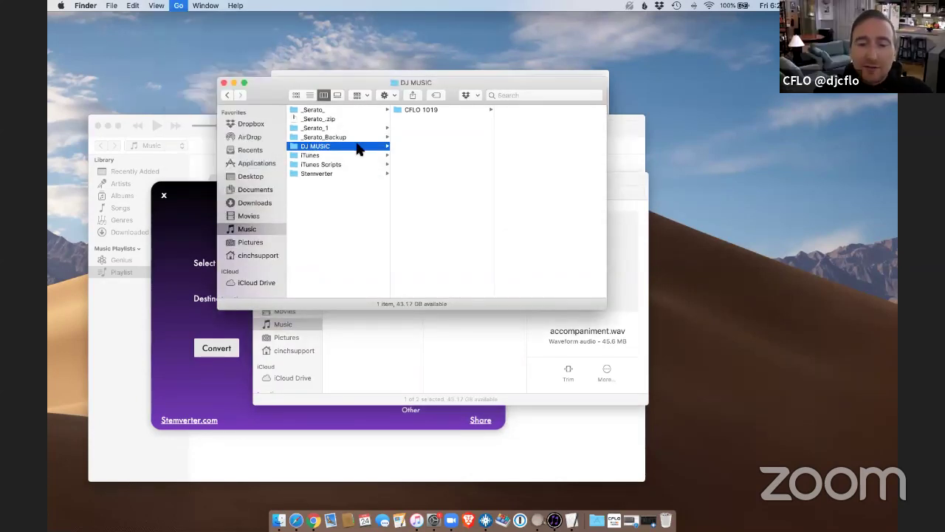
pyautogui.write('/u')
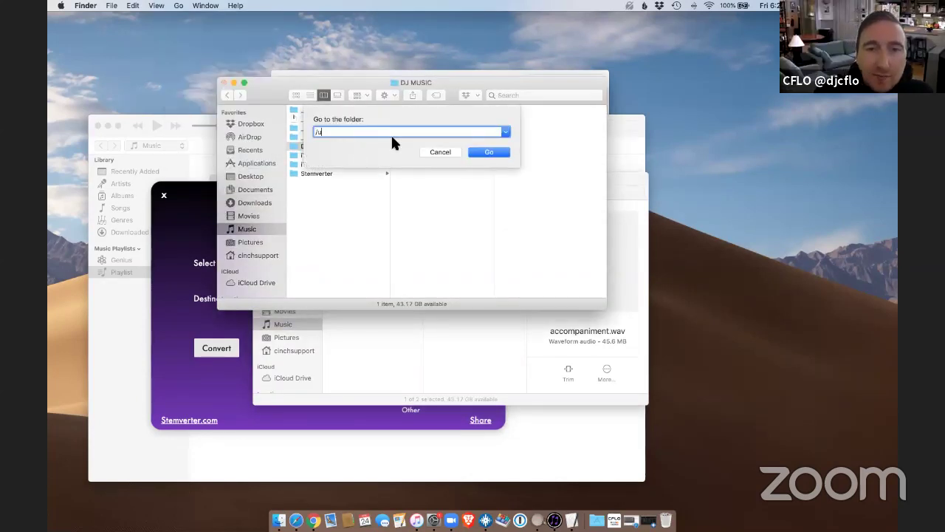
pyautogui.press('Return')
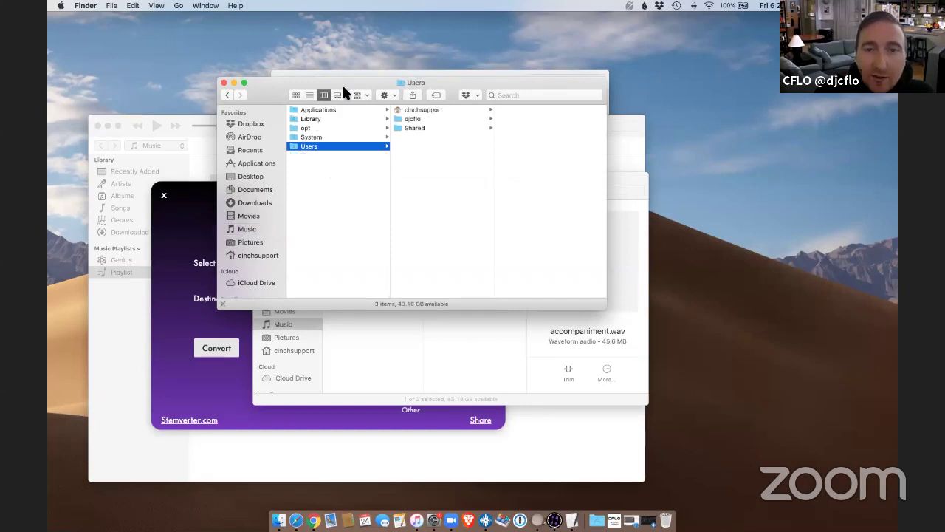
pyautogui.press('Right')
pyautogui.press('Down')
pyautogui.press('Down')
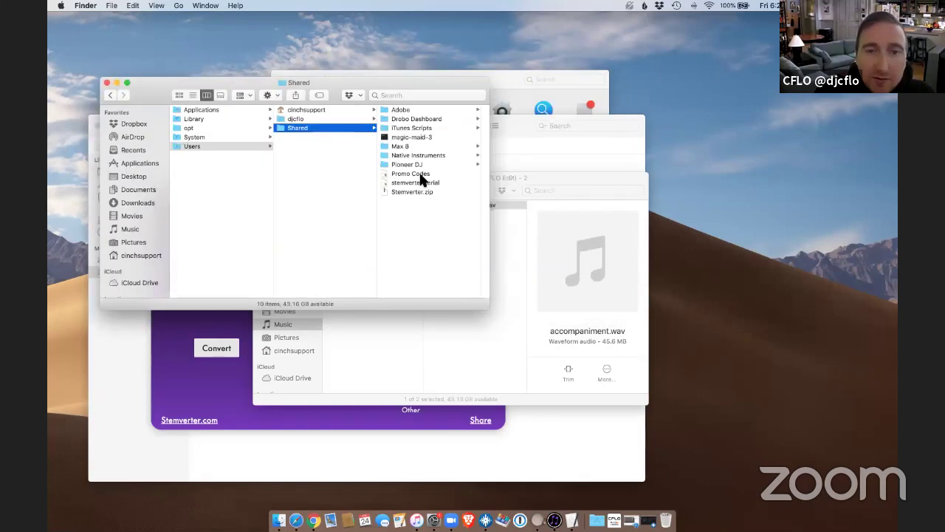
# Open the Promo Codes document and highlight its hardware list and the MacBook Pro 13" entry for viewing
pyautogui.doubleClick(420, 175)
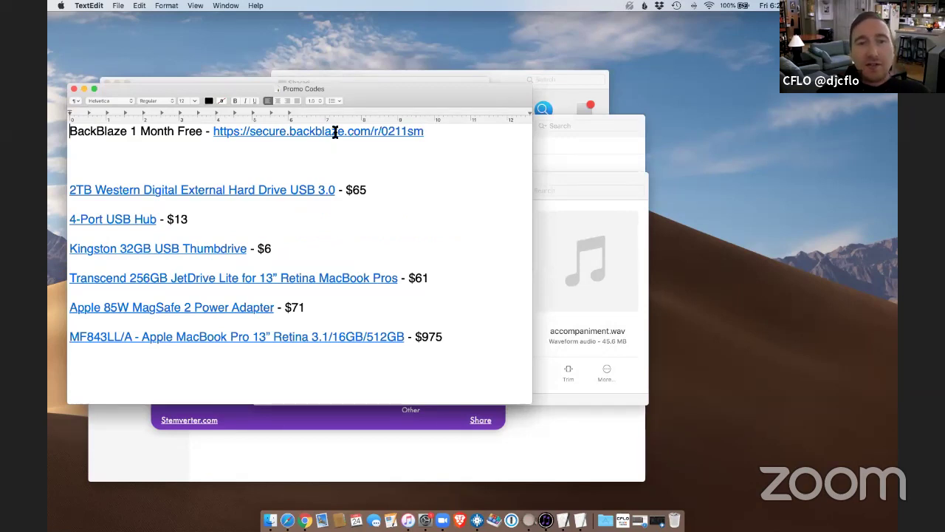
pyautogui.click(377, 190)
pyautogui.moveTo(71, 173); pyautogui.dragTo(464, 353)
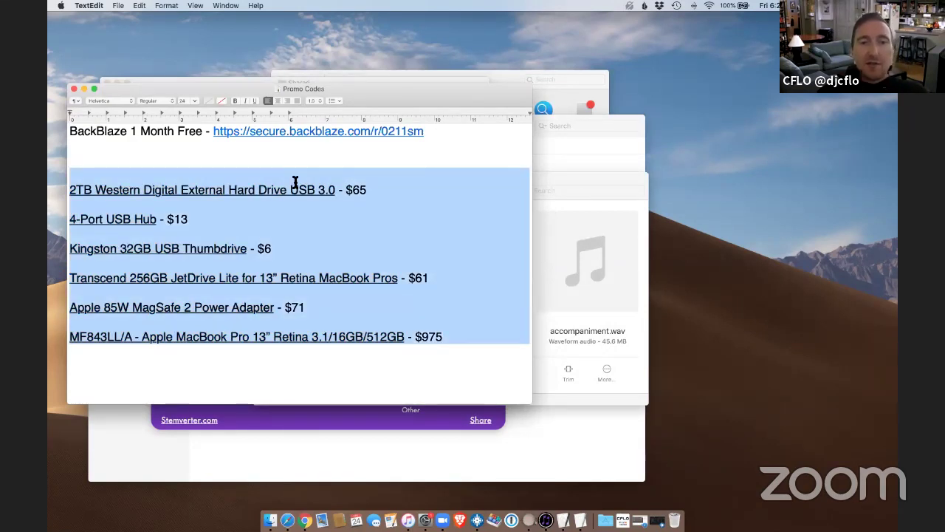
pyautogui.click(488, 381)
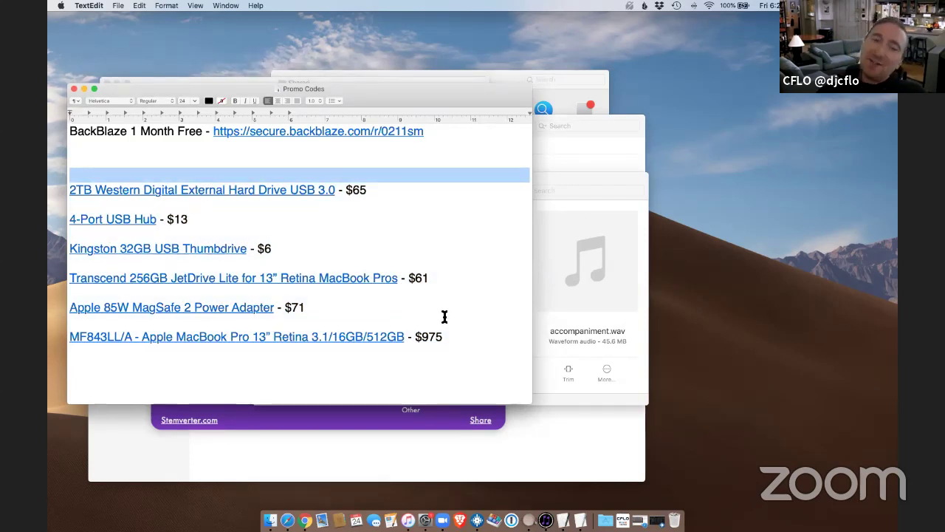
pyautogui.tripleClick(65, 337)
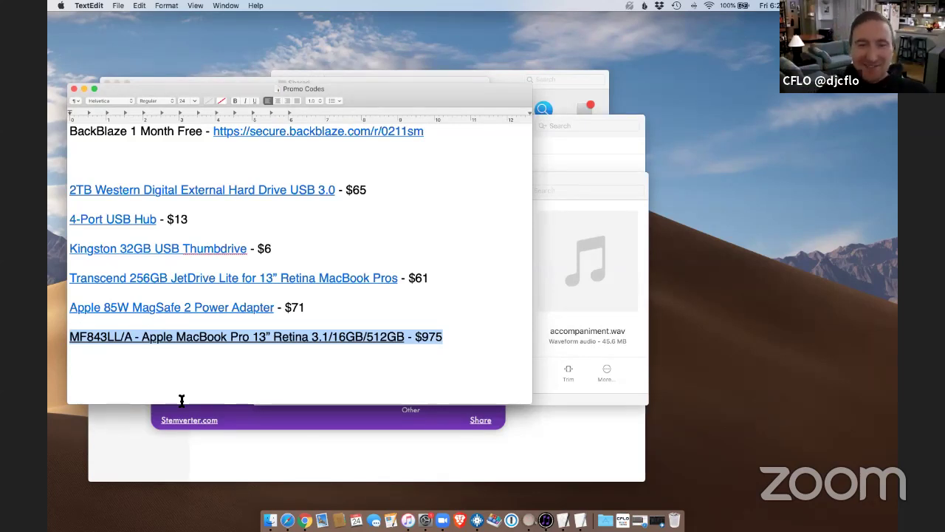
pyautogui.click(313, 372)
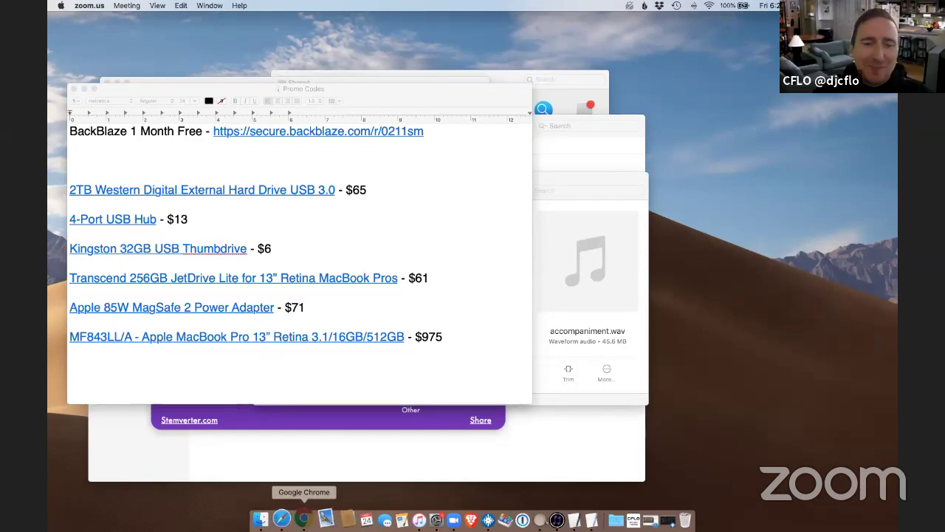
# Show the closing "That's it!" slide in Google Chrome, and switch to the YouTube livestream page in Safari
pyautogui.click(302, 519)
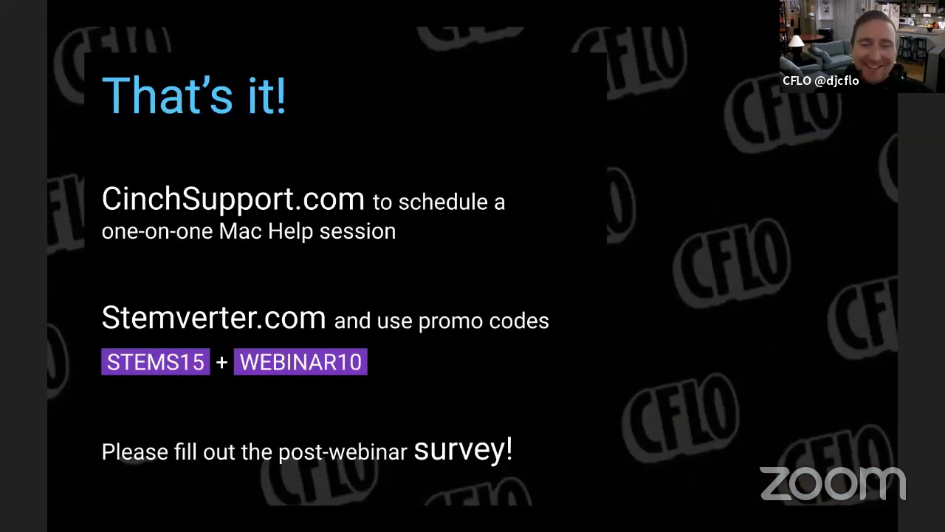
pyautogui.press('super+Tab')
pyautogui.press('F11')
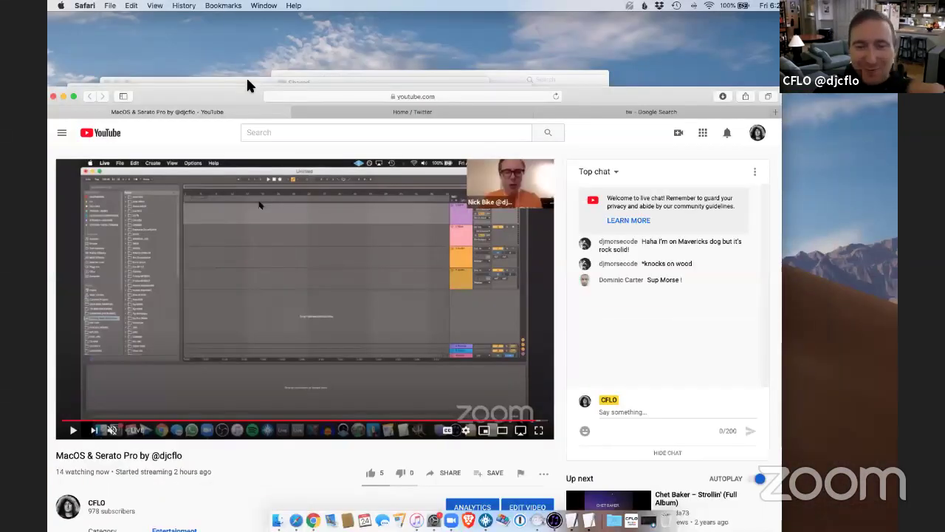